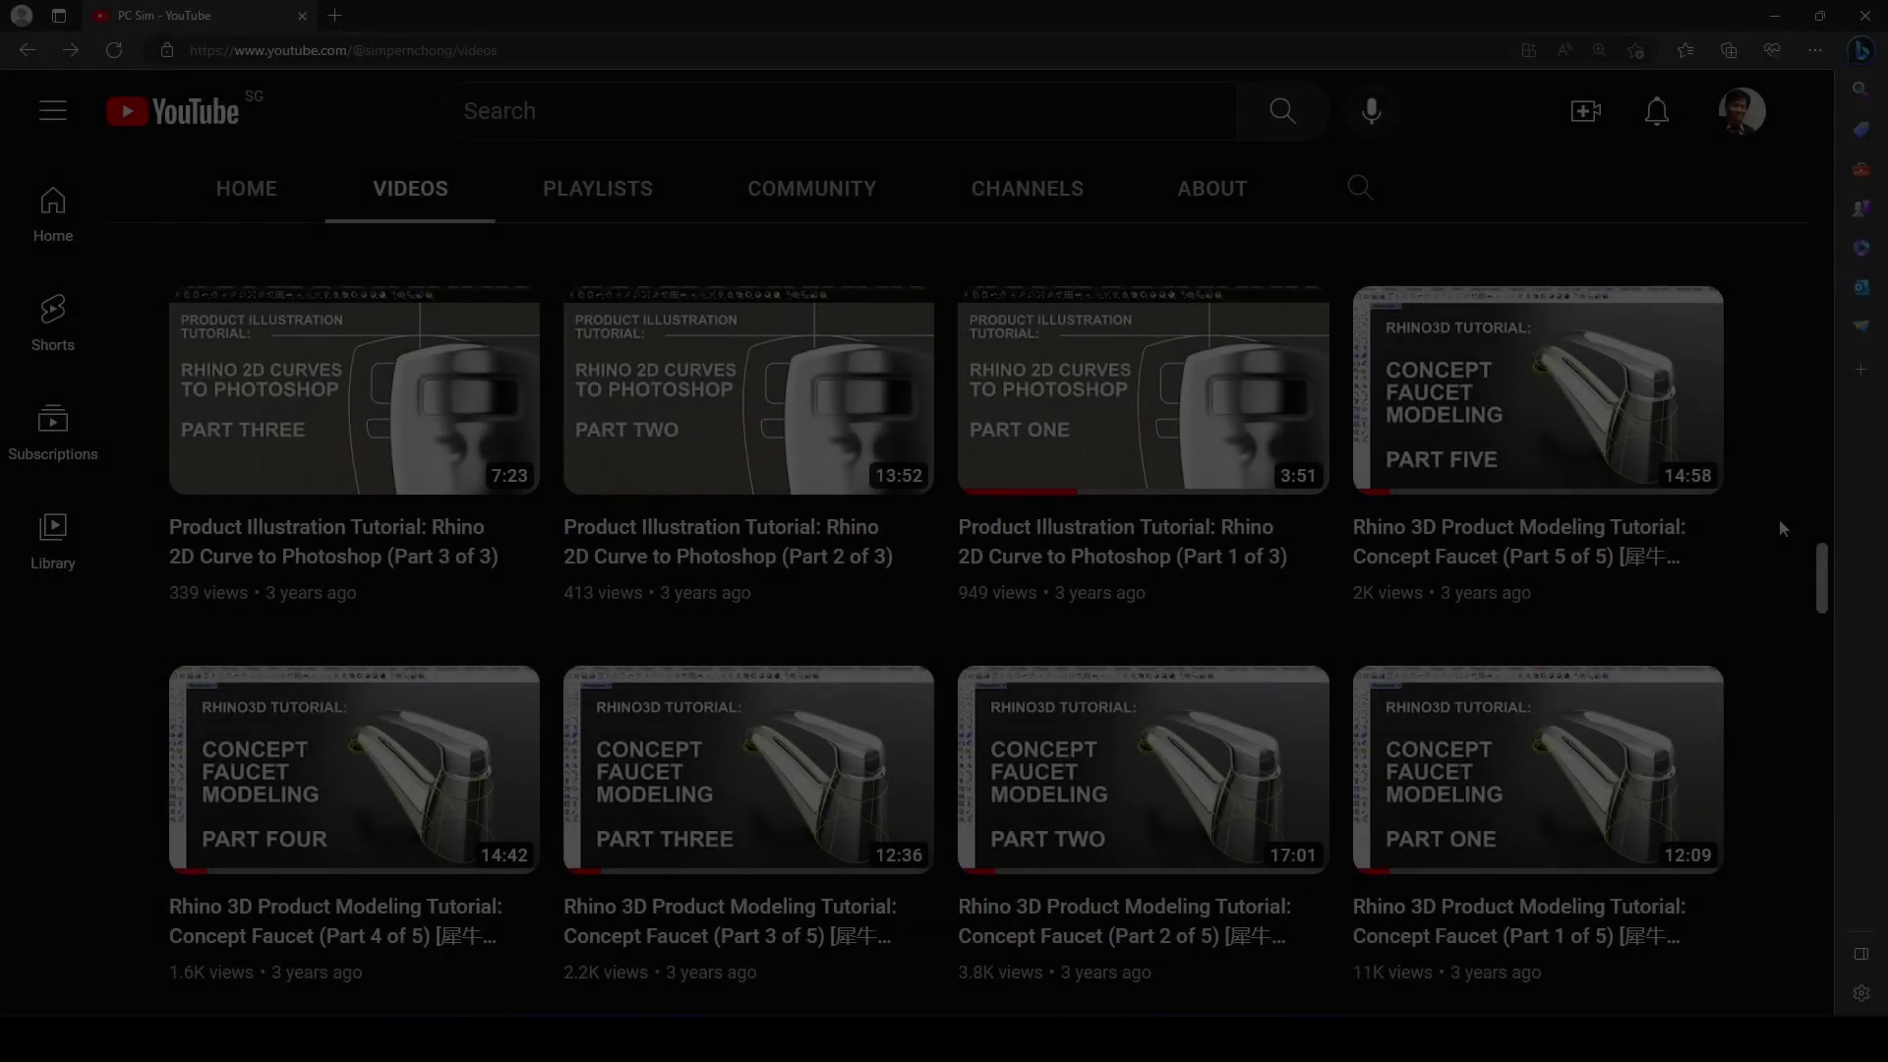
Step: Scroll up through the channel's Videos tab toward the Export IGES product link
scroll(1780, 526, "up", 4)
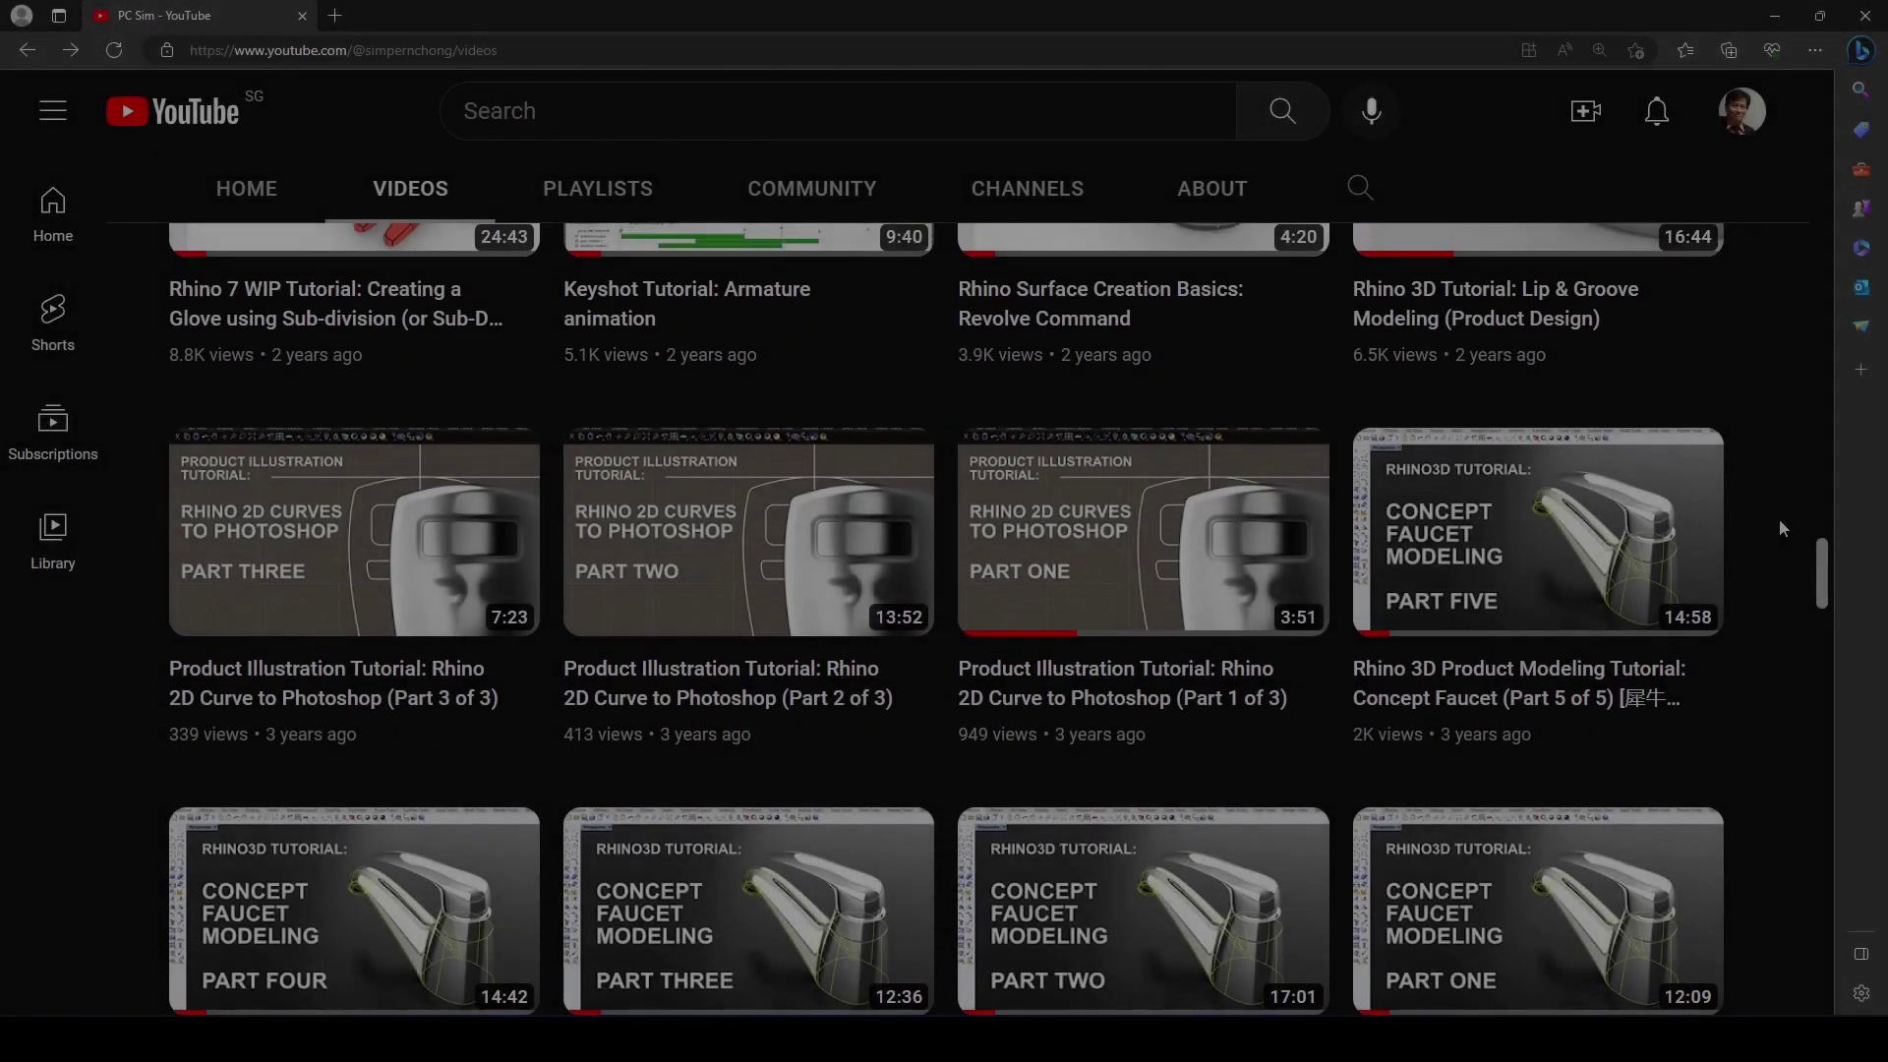
scroll(1780, 528, "up", 5)
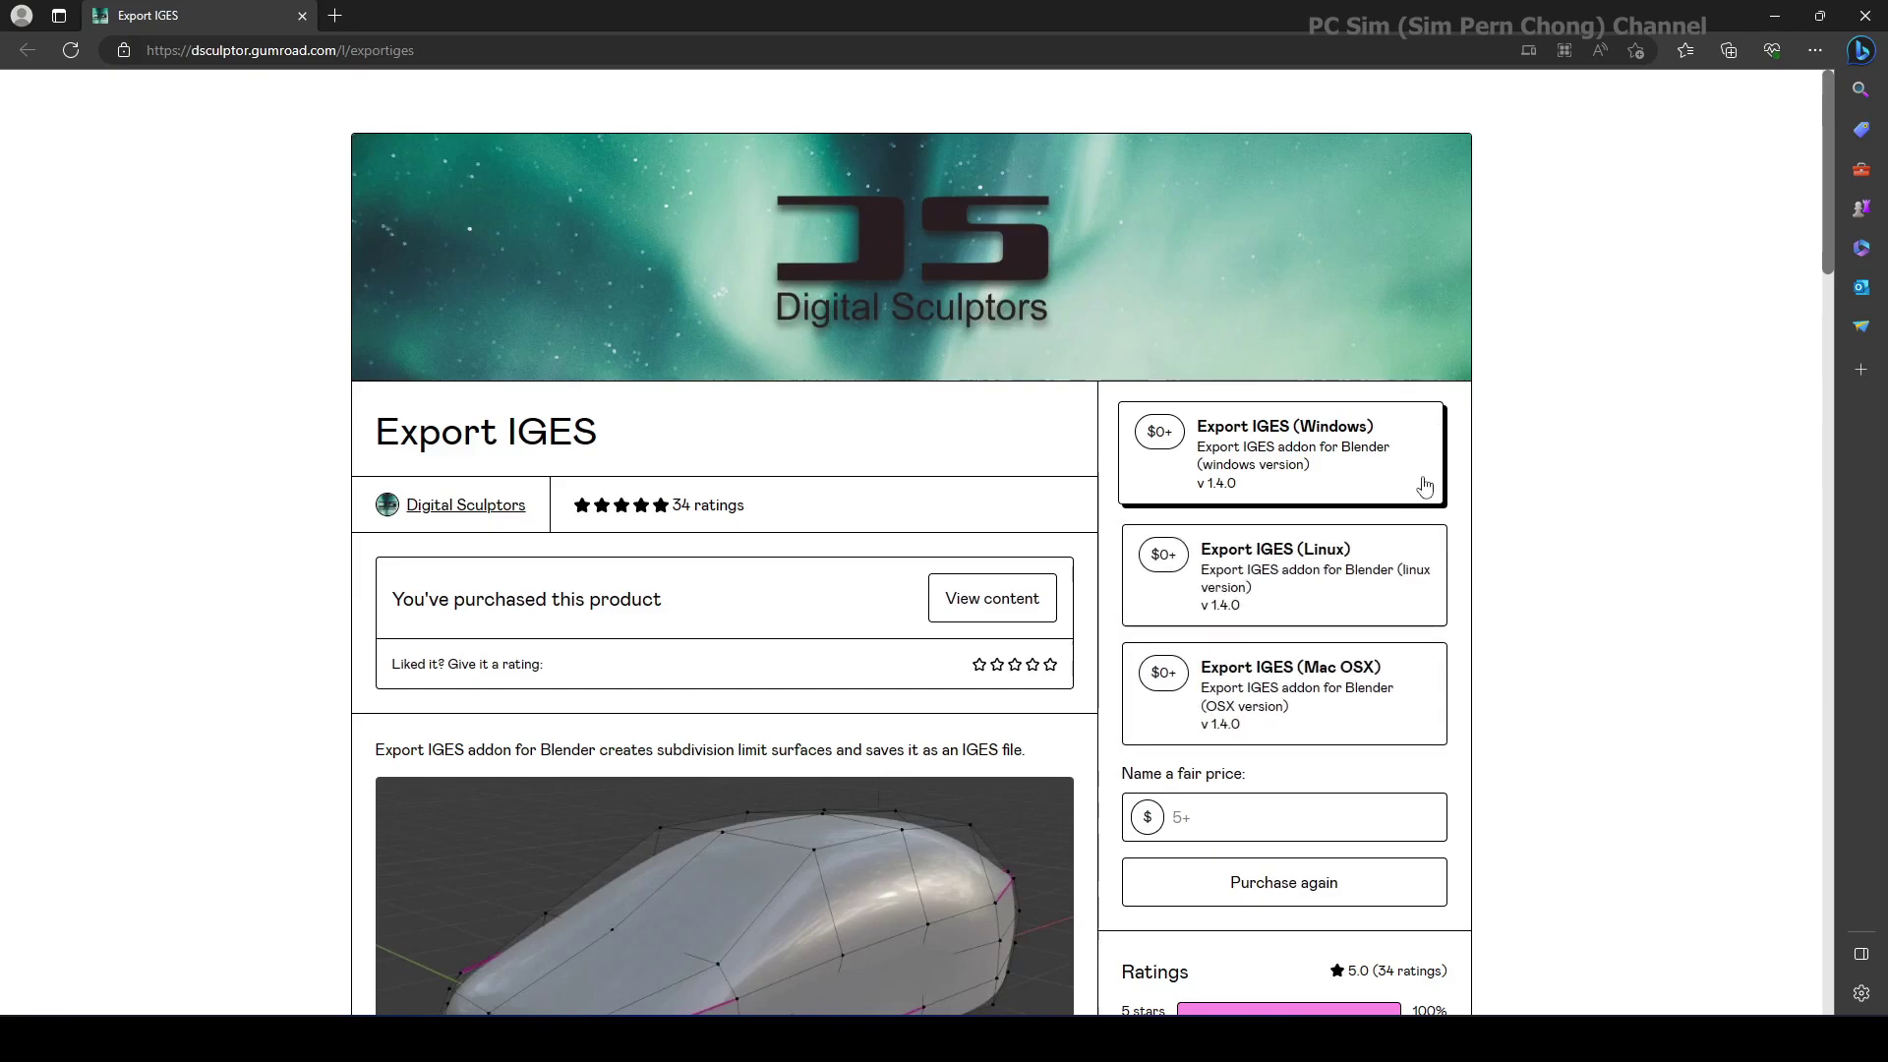
Step: Choose the Windows edition of the Export IGES add-on on Gumroad
left_click(1405, 683)
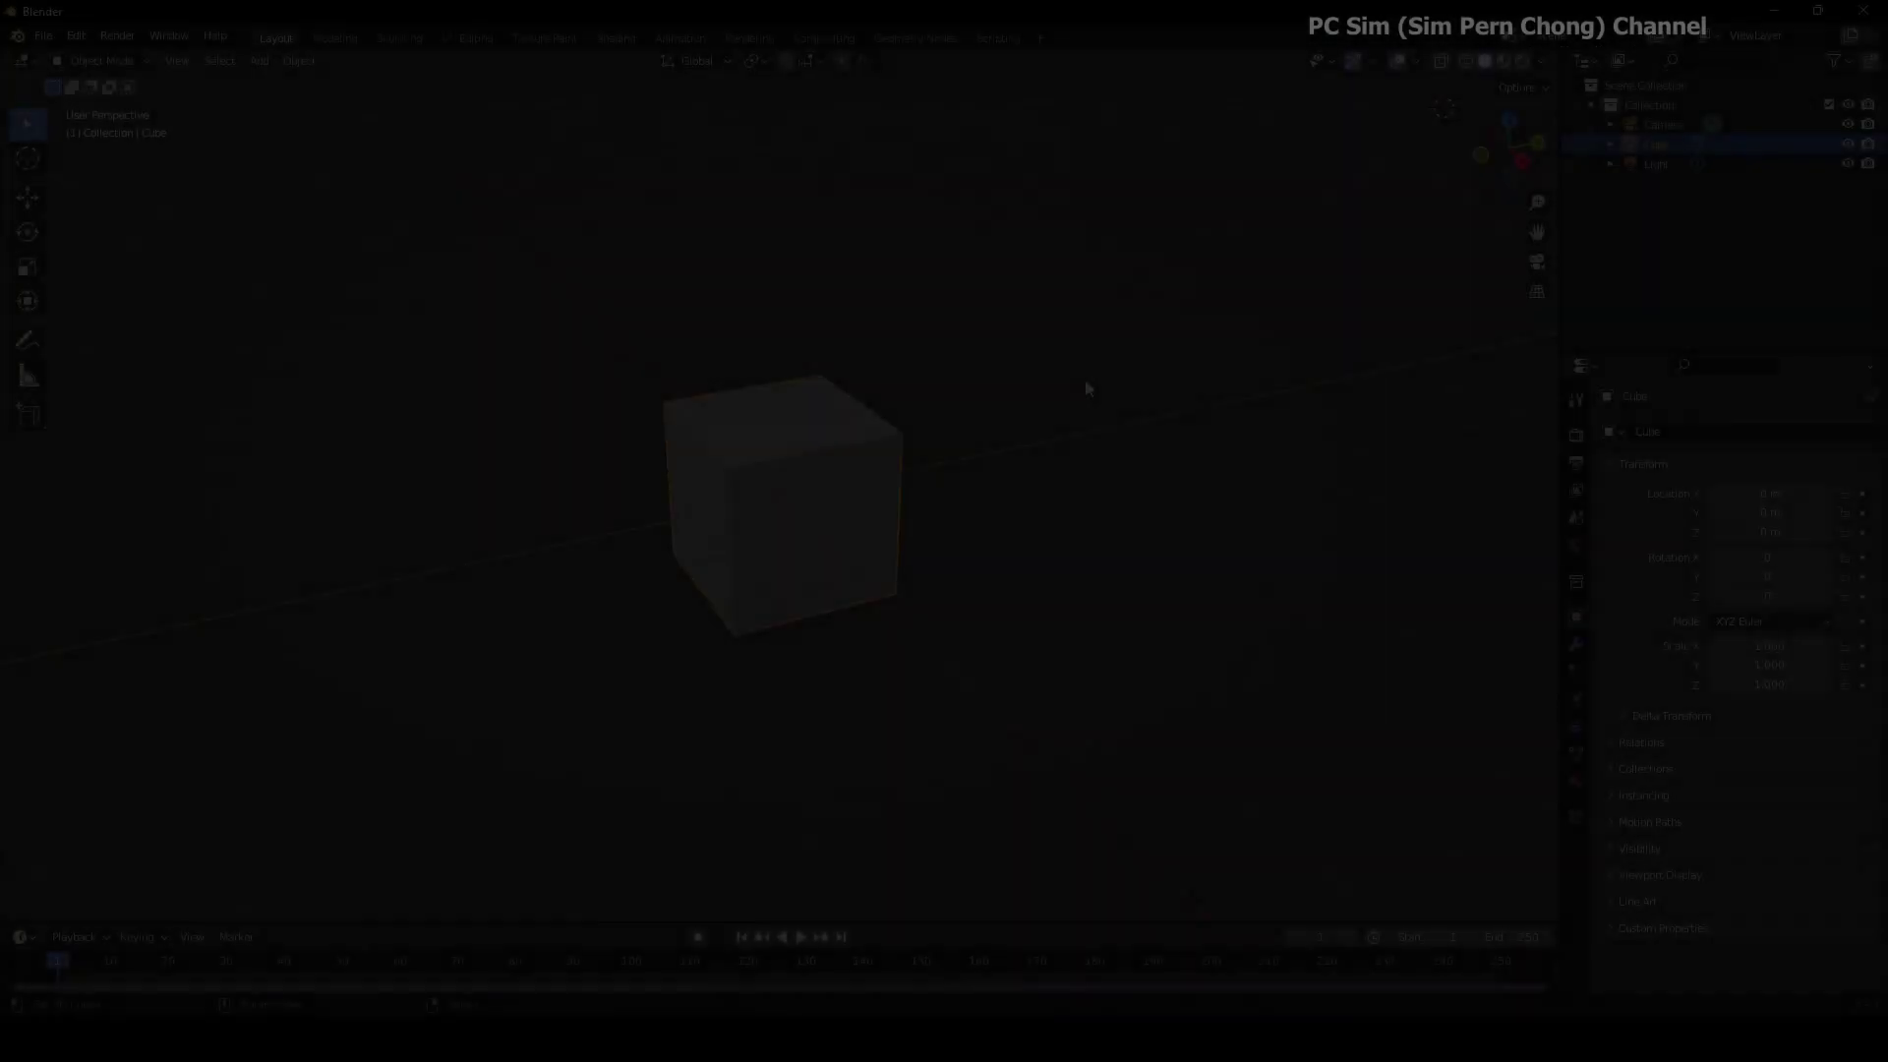
Step: Install ExportIGES_win_x64.zip from the Add-ons preferences and enable Import-Export: IGES format
left_click(69, 38)
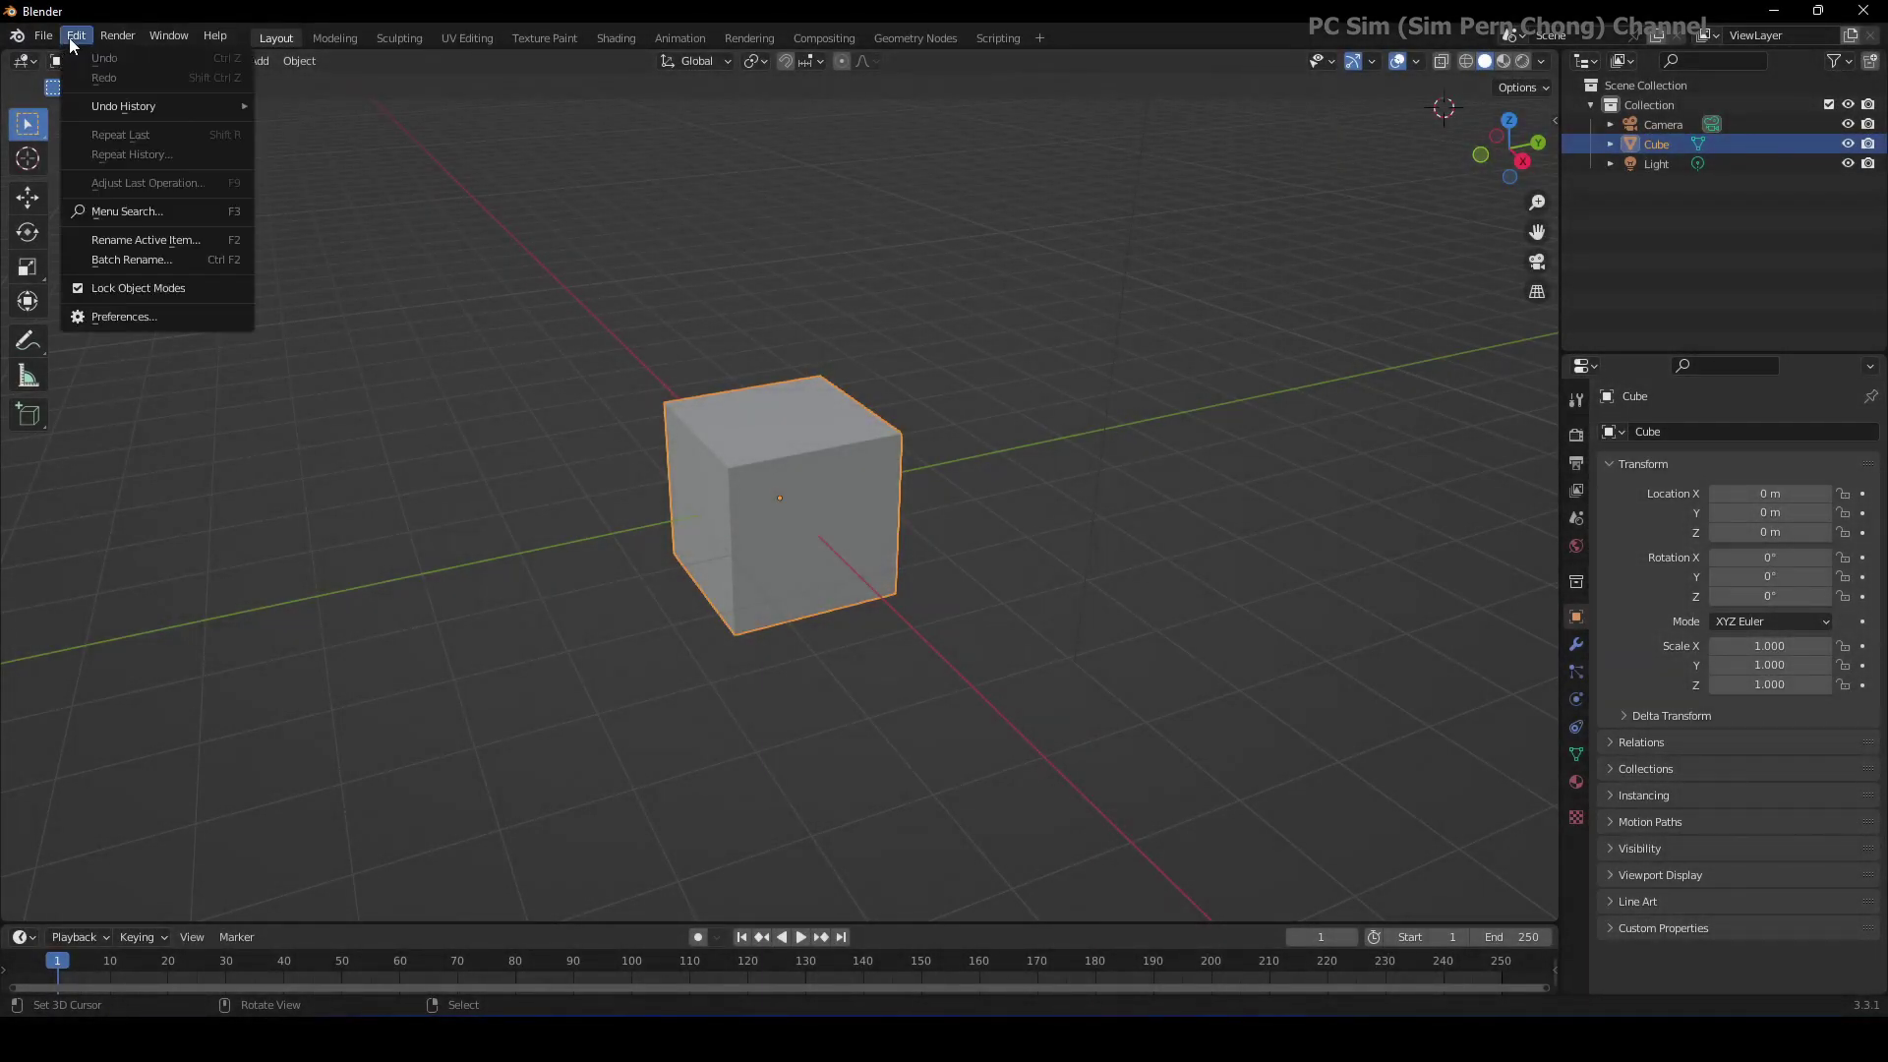
left_click(123, 322)
left_click_drag(228, 53, 507, 123)
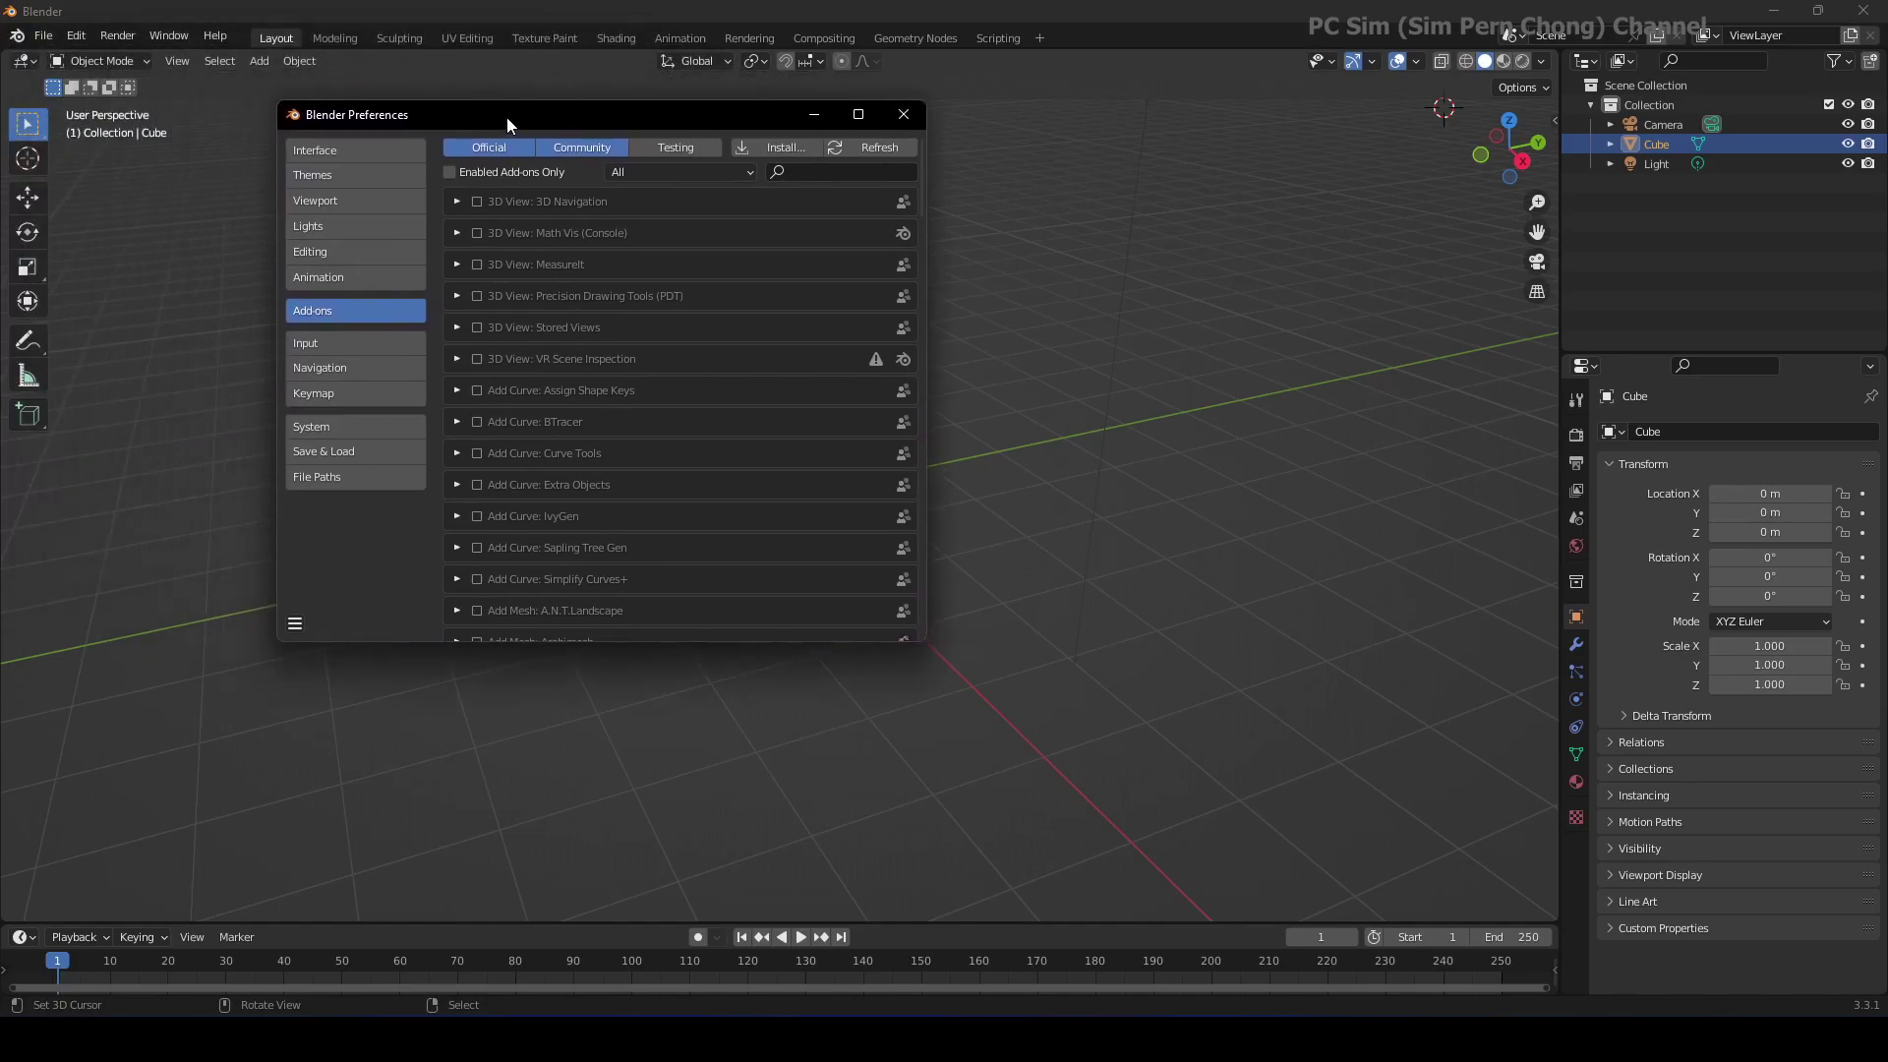
left_click(777, 148)
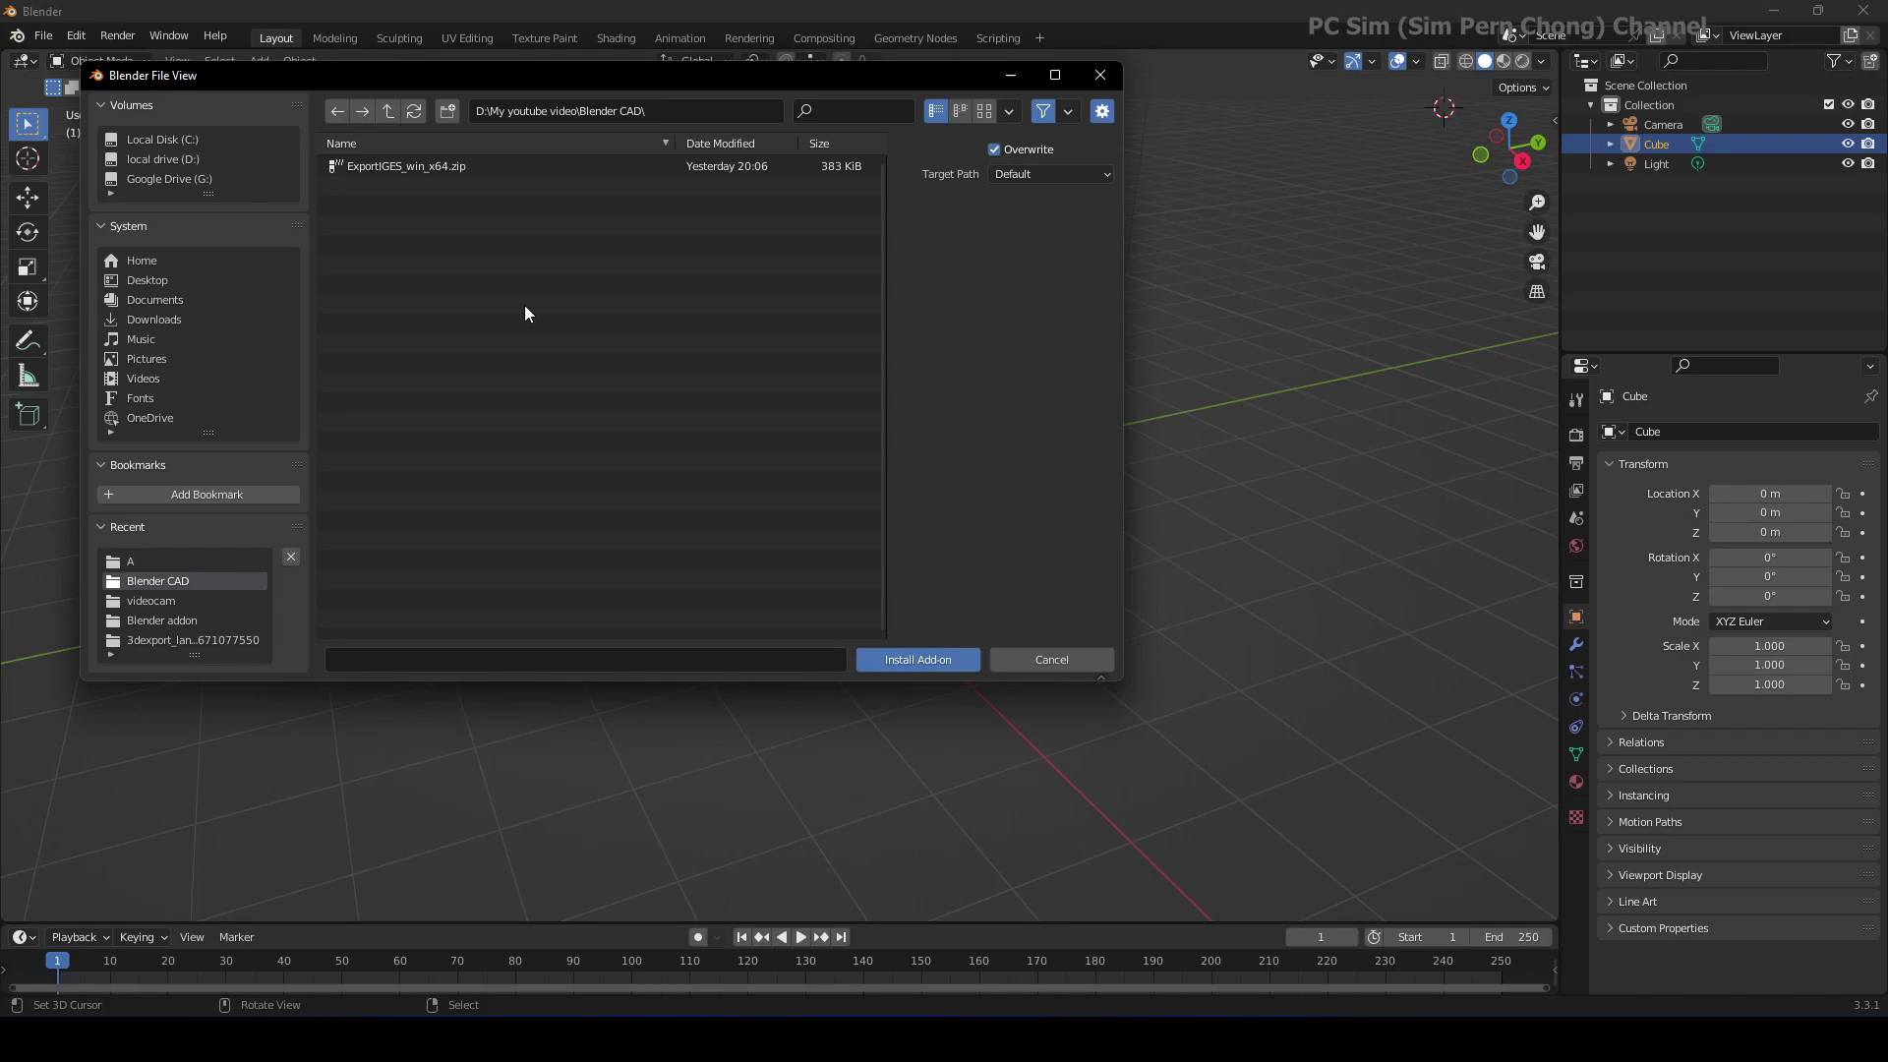
left_click(387, 165)
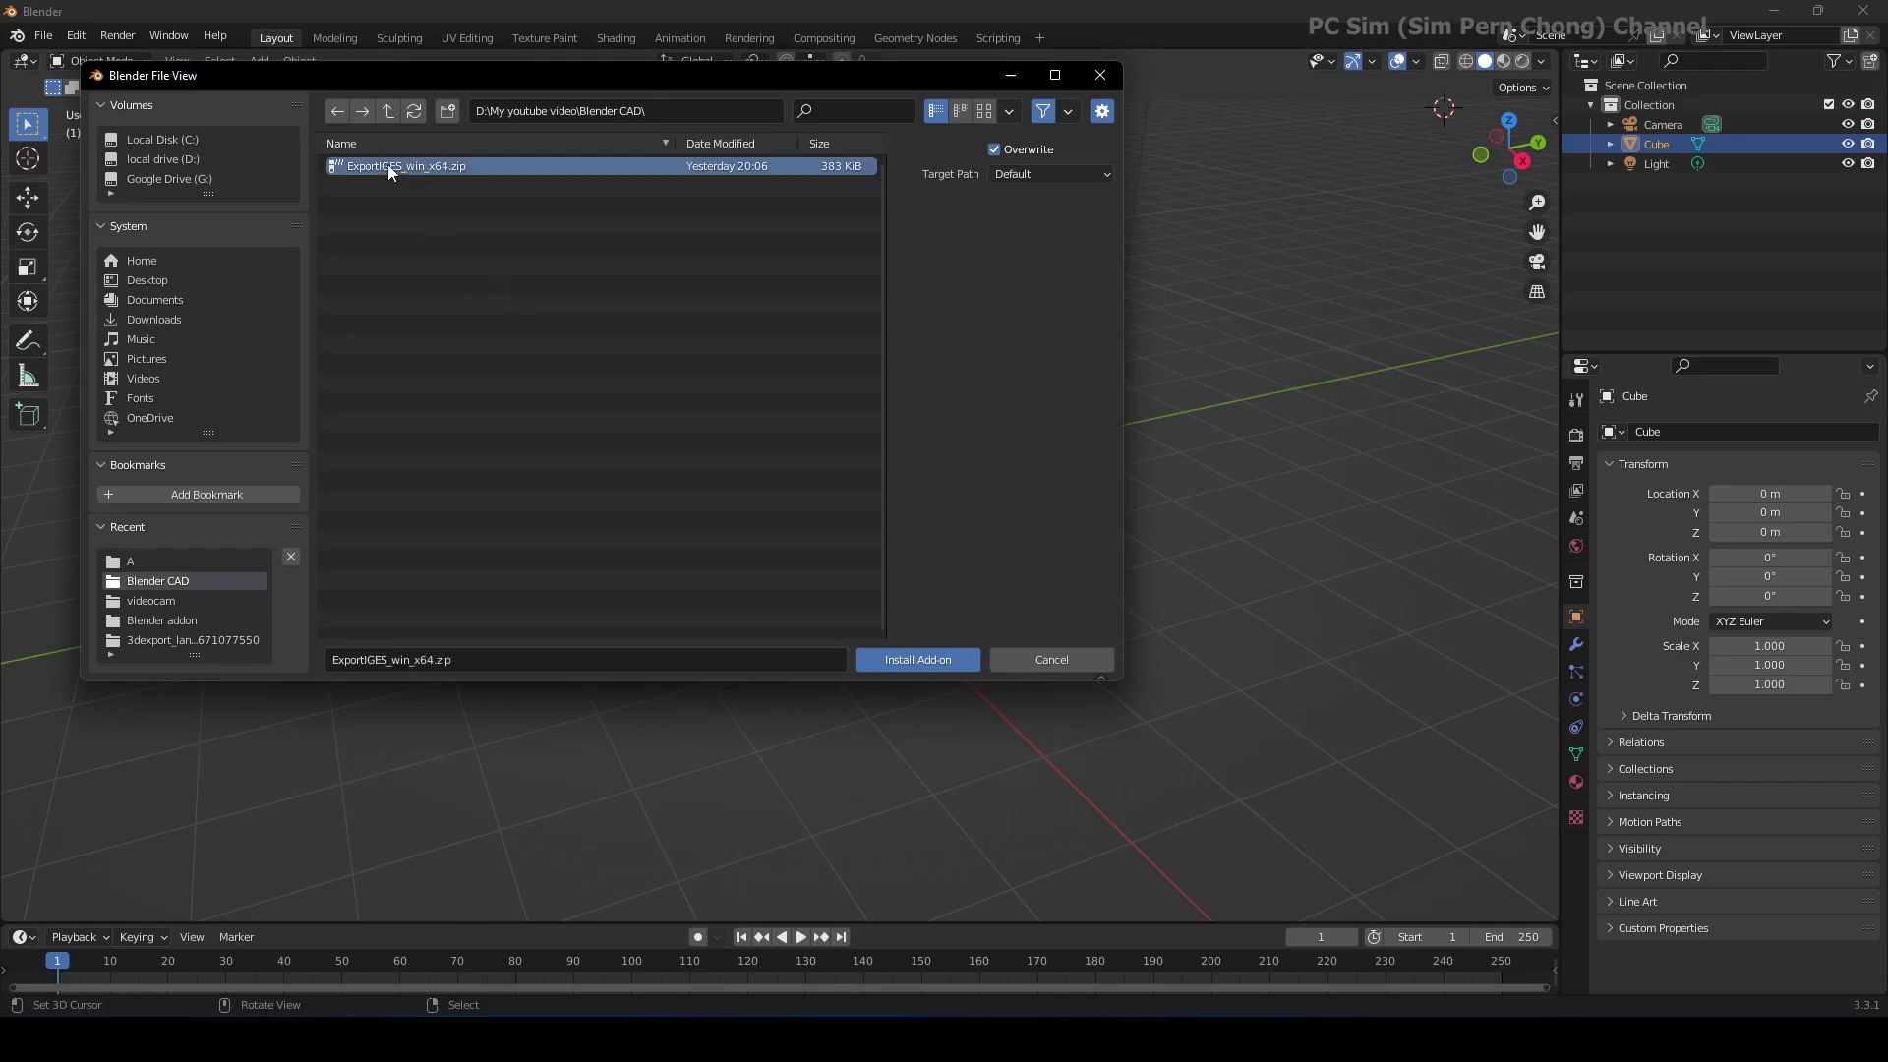
left_click(918, 660)
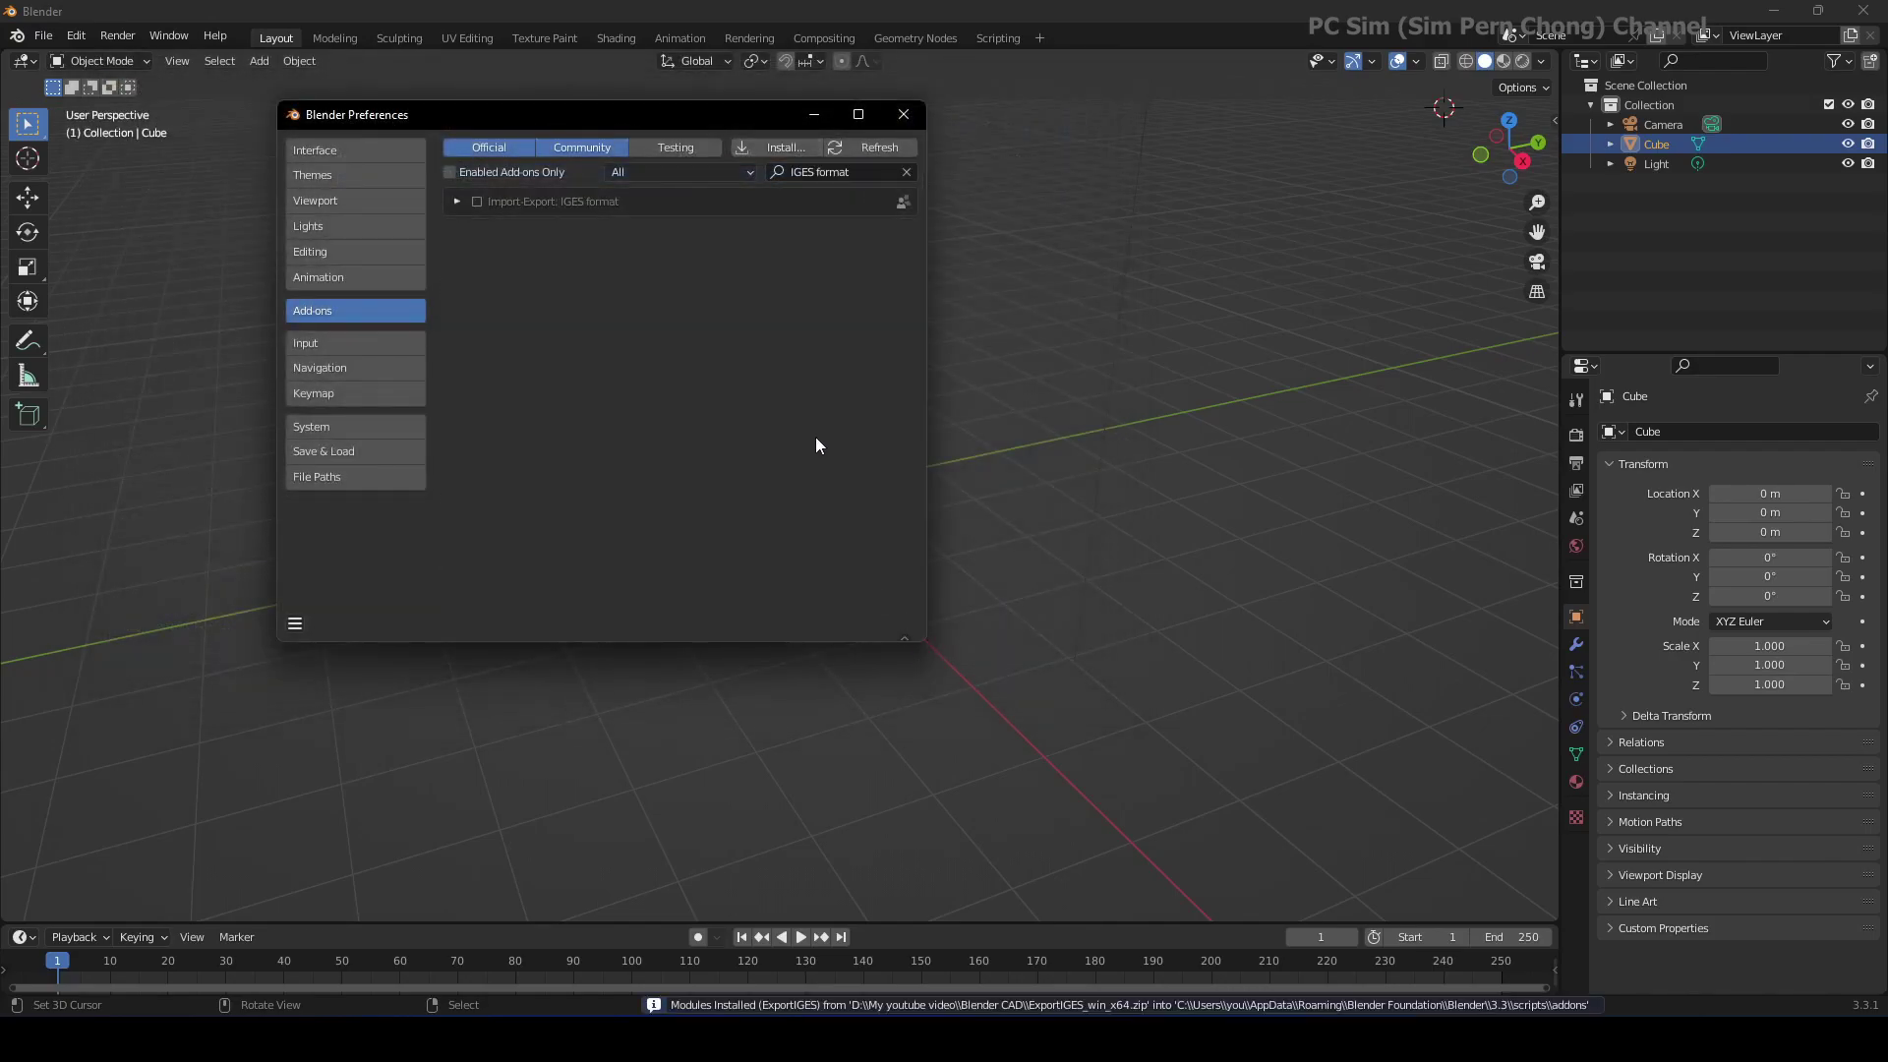
left_click(477, 202)
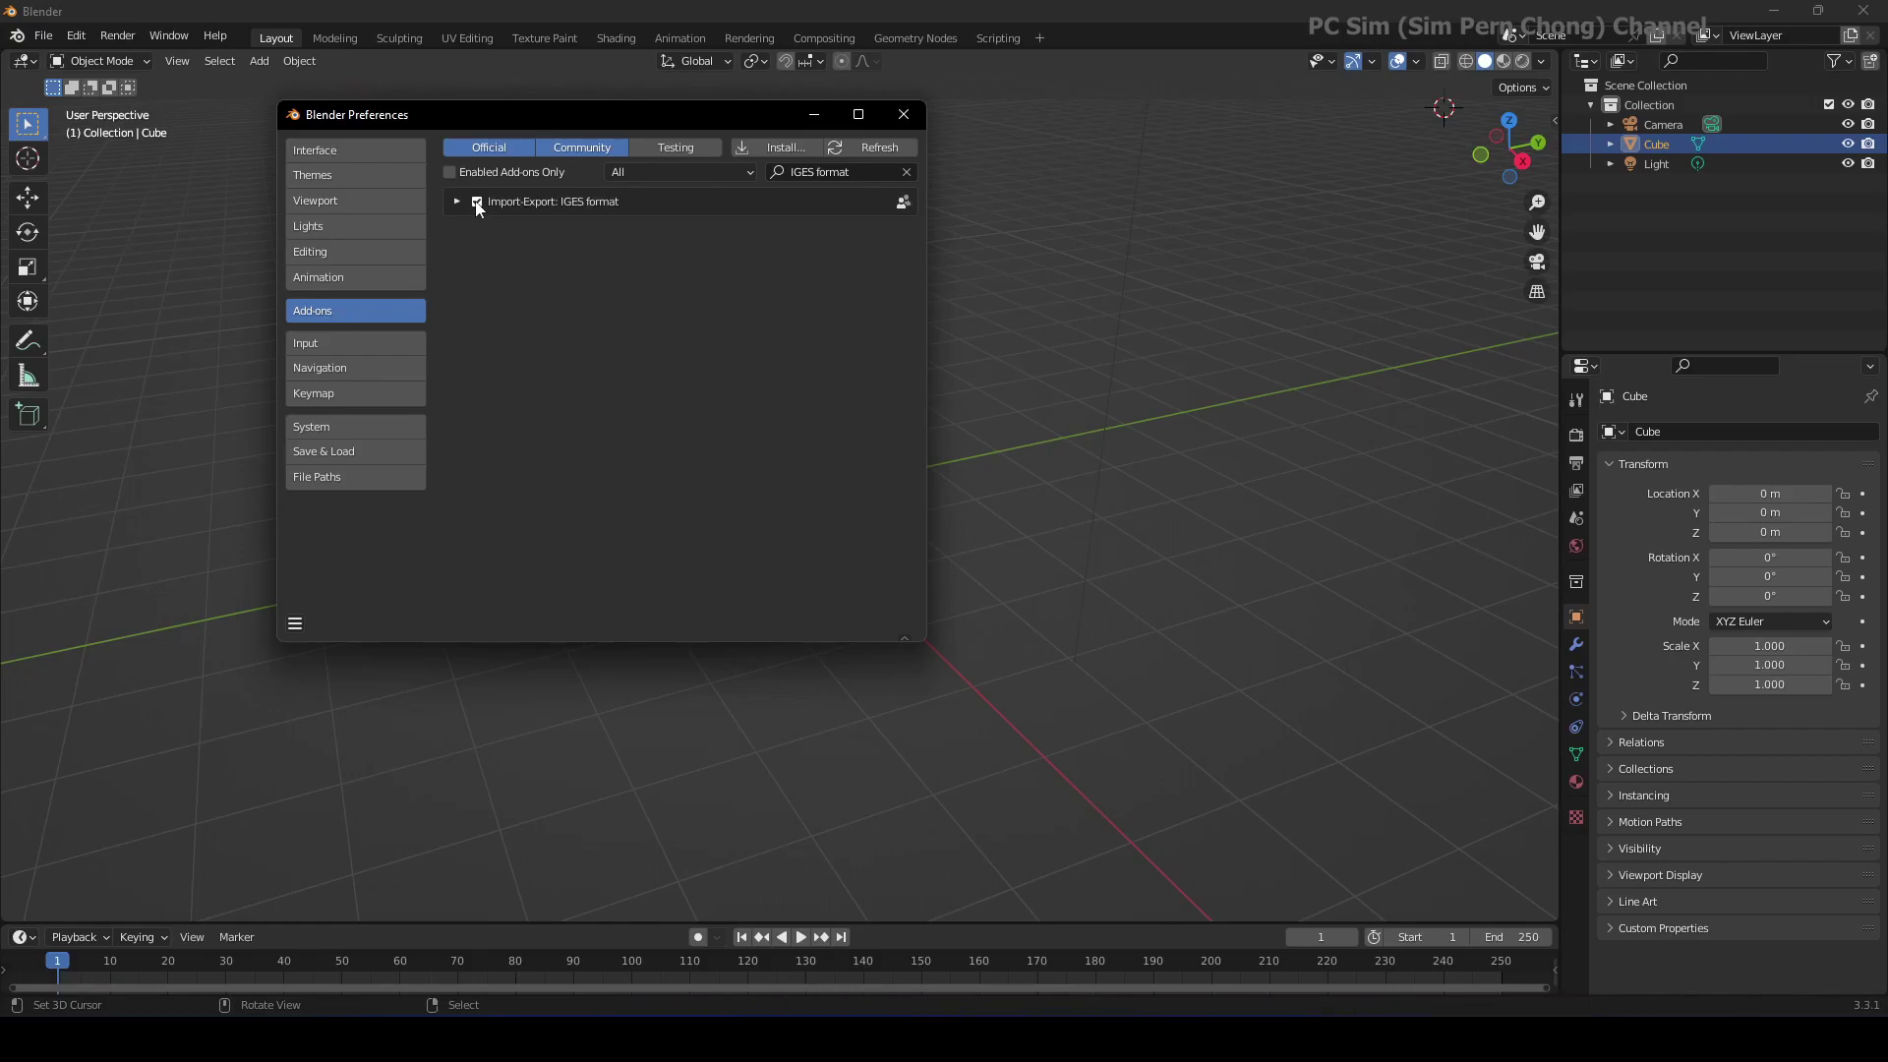
left_click(907, 116)
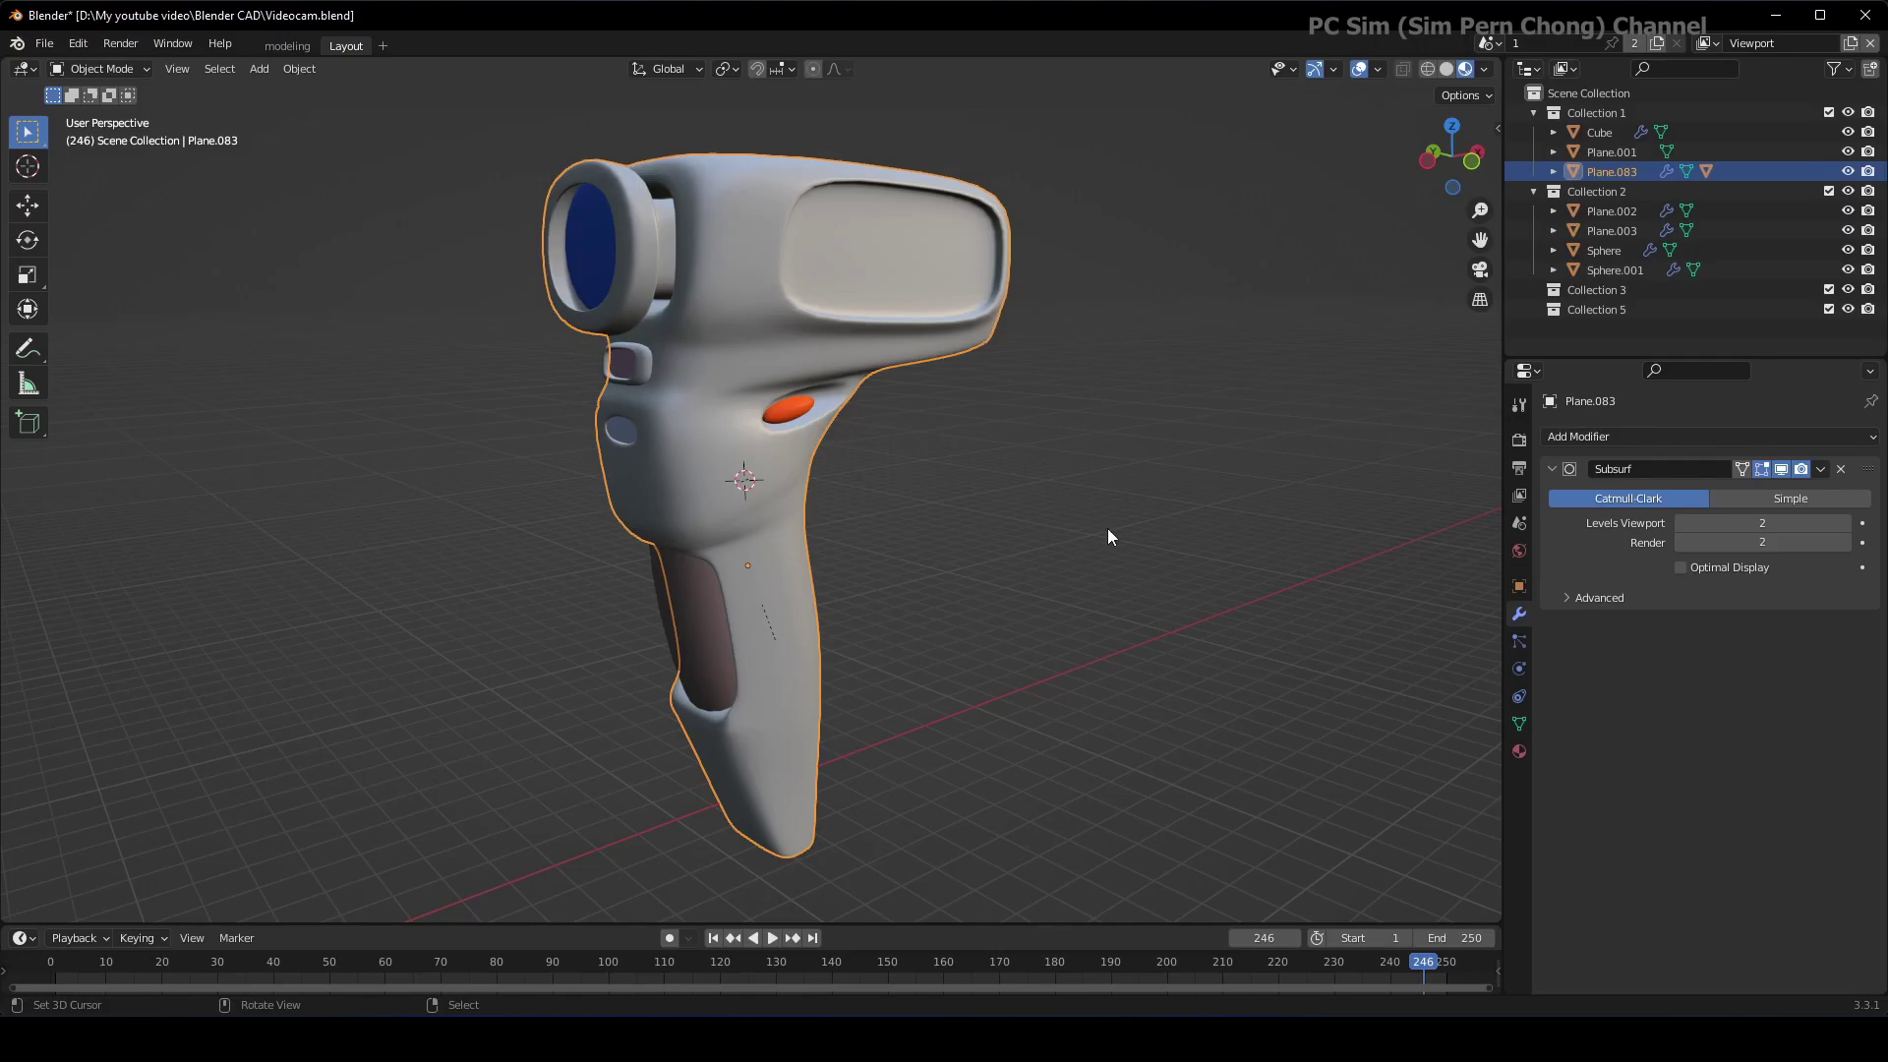
Step: Inspect the videocam's low-poly control cage in Edit Mode, then return to Object Mode
middle_click_drag(1107, 536, 1096, 535)
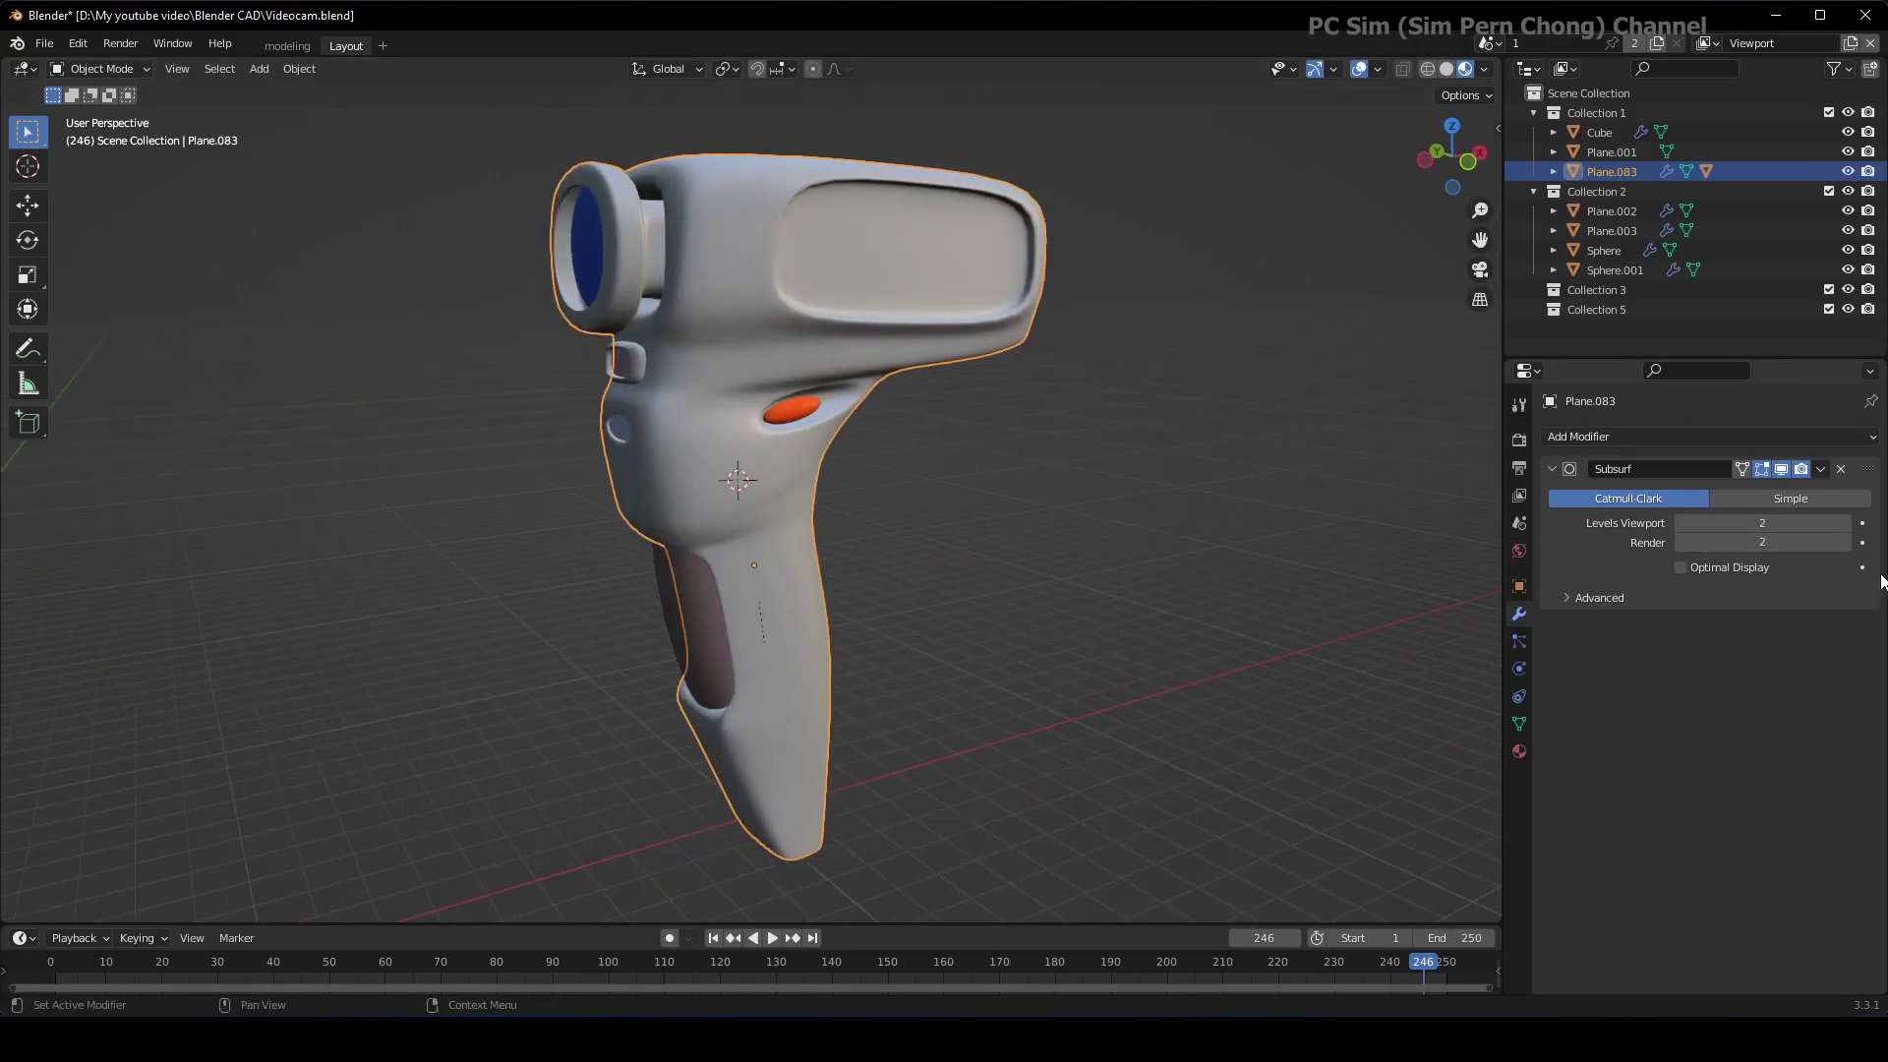
left_click(97, 69)
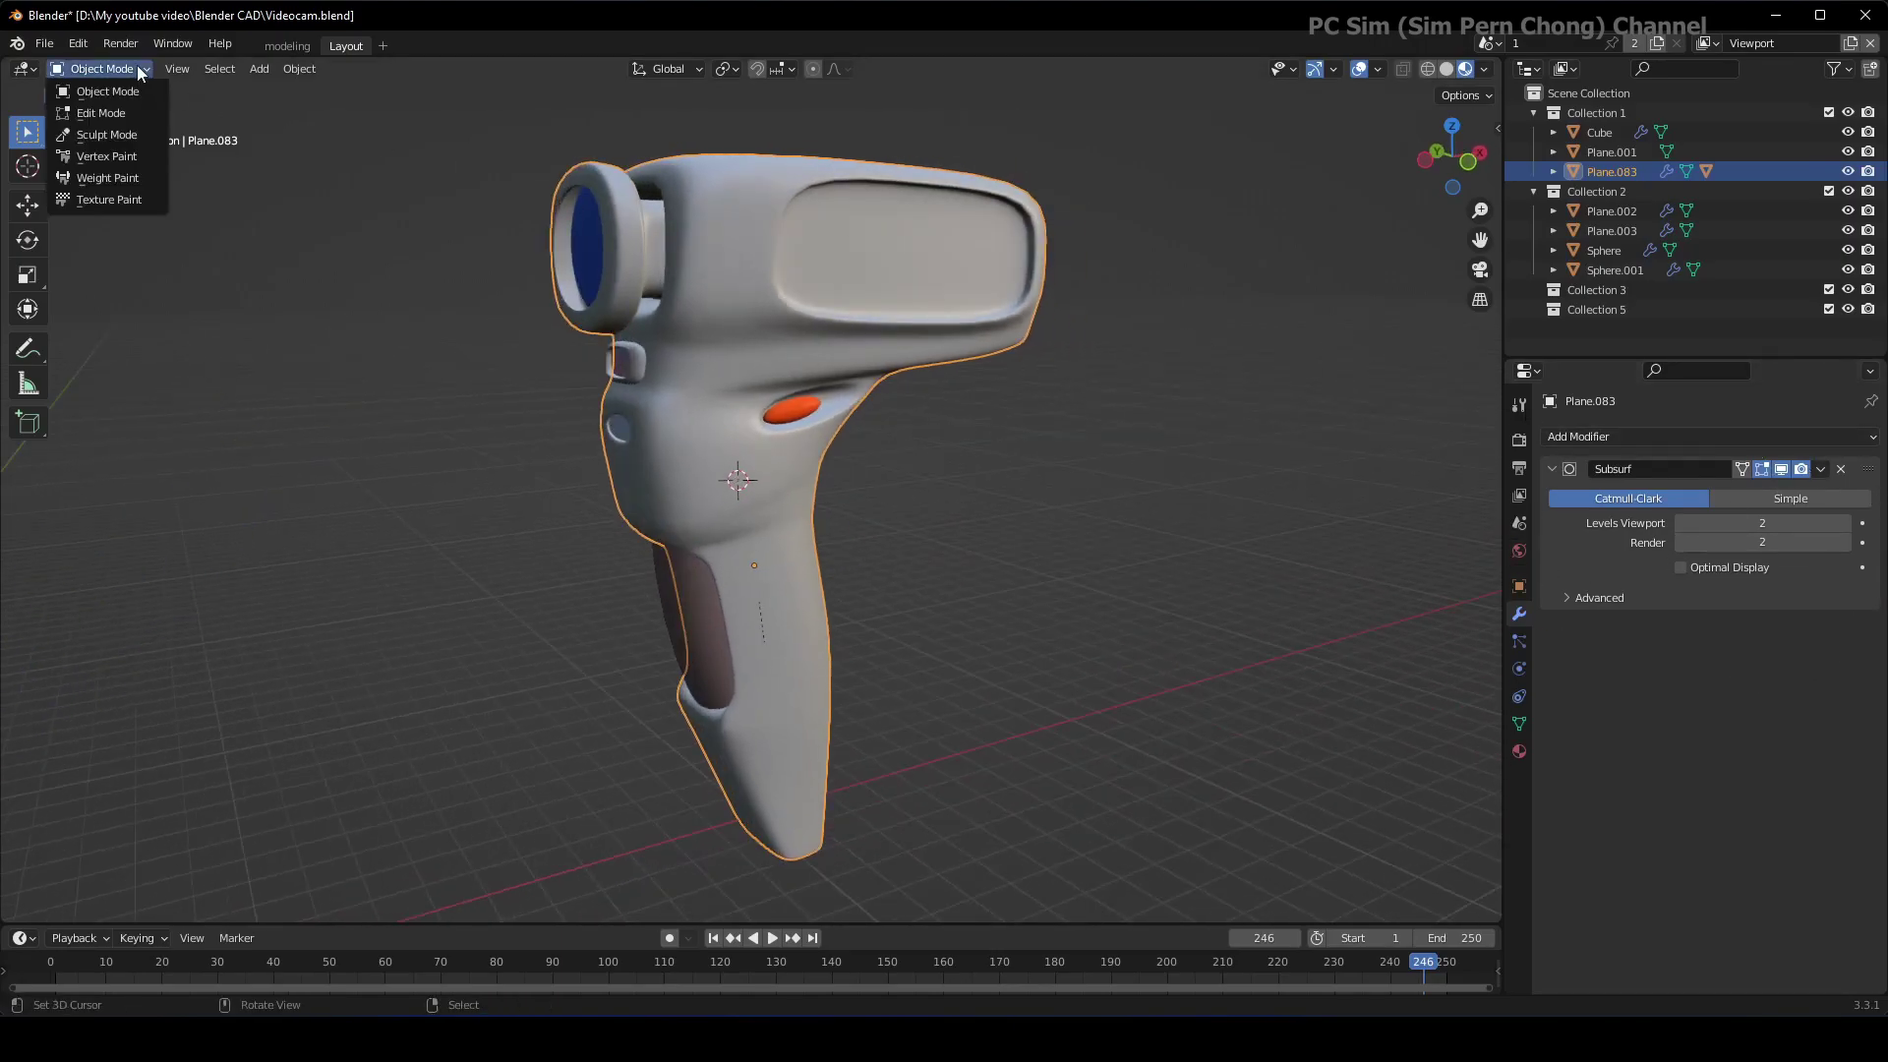
left_click(102, 113)
mouse_move(492, 351)
middle_mouse_down()
mouse_move(363, 346)
mouse_move(522, 354)
mouse_move(515, 368)
middle_mouse_up()
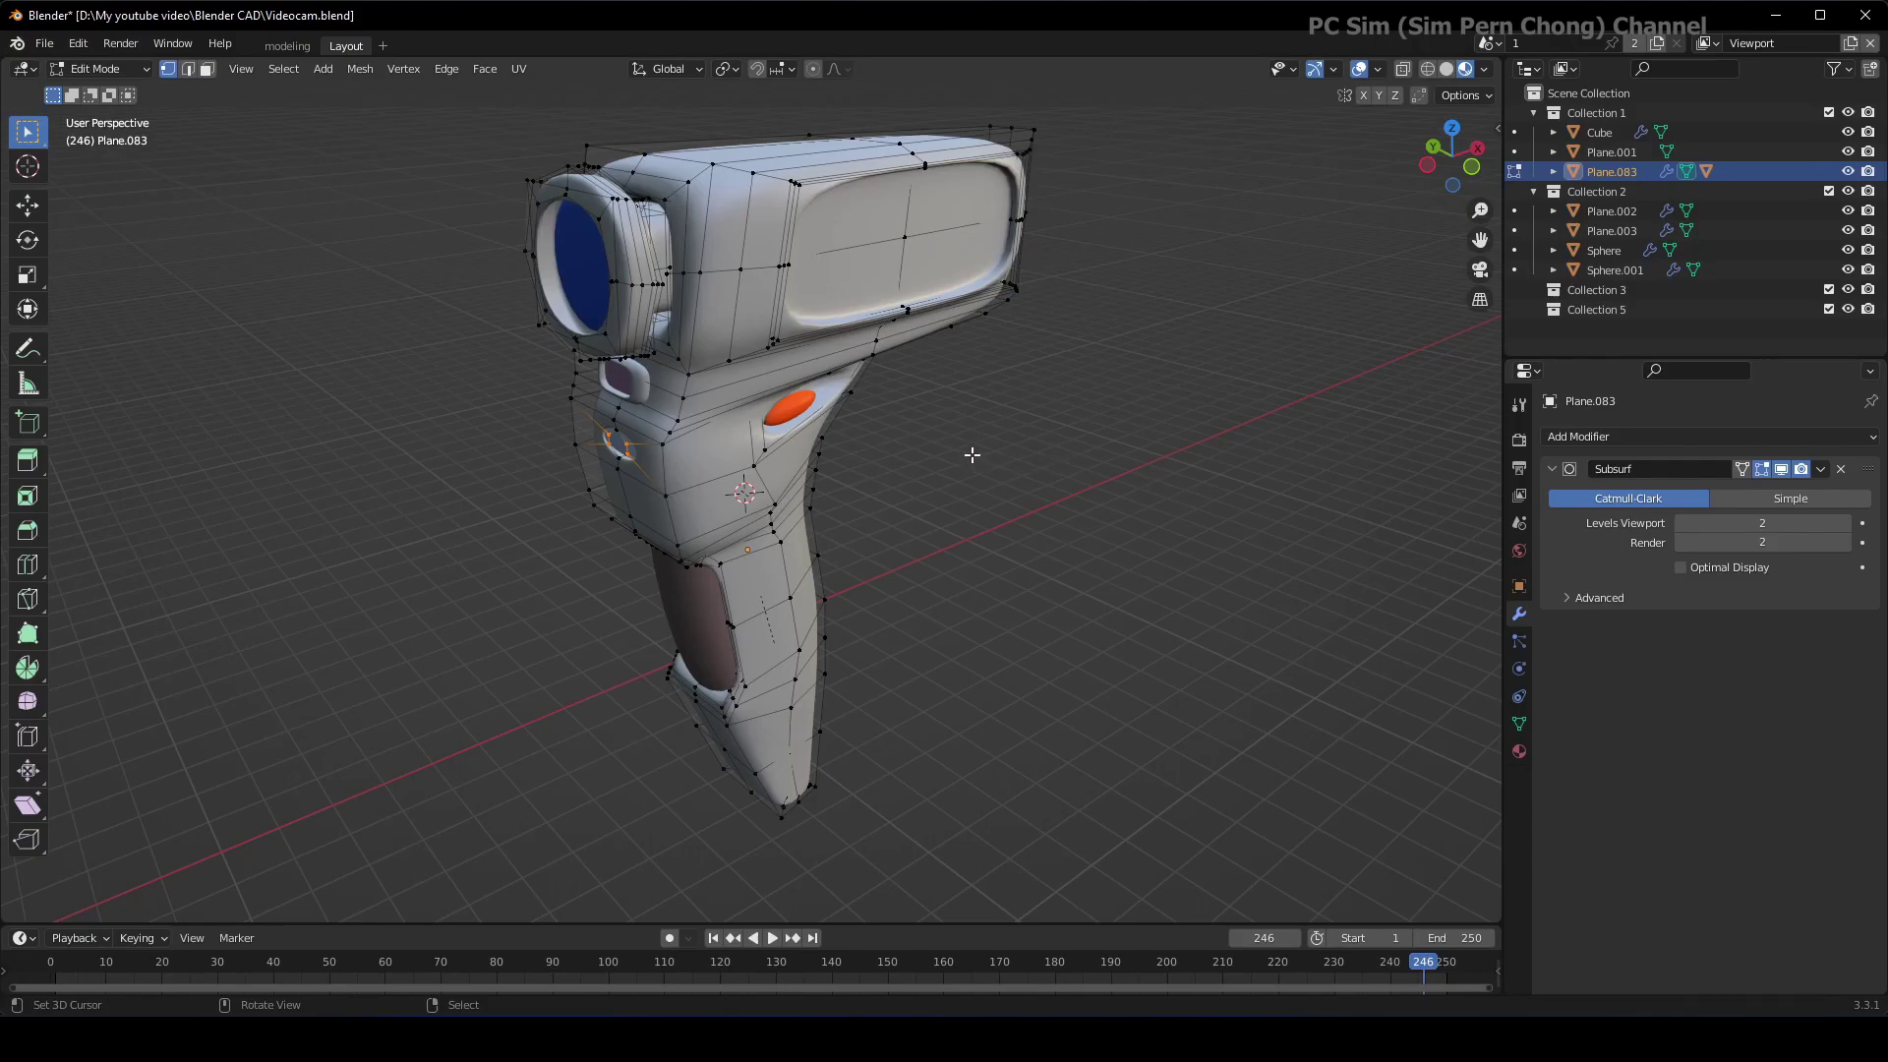
middle_click_drag(974, 455, 1037, 433)
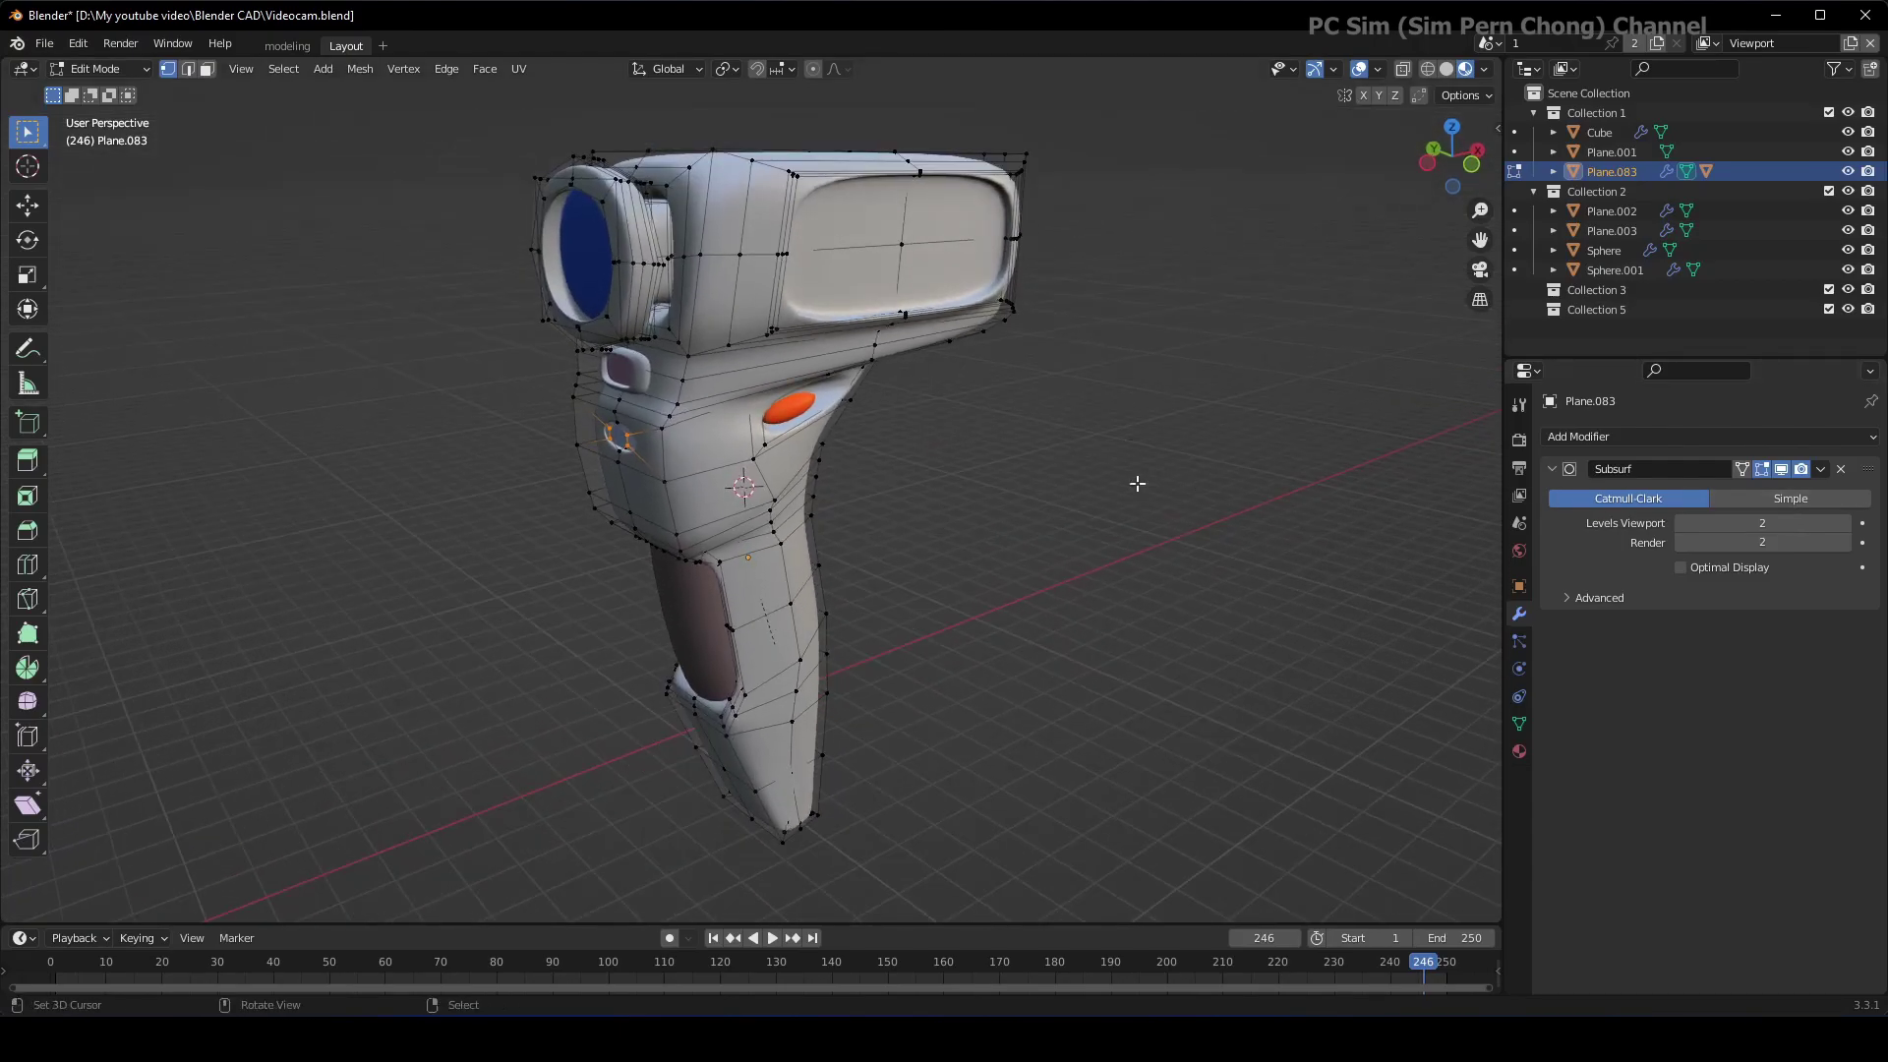
left_click(110, 76)
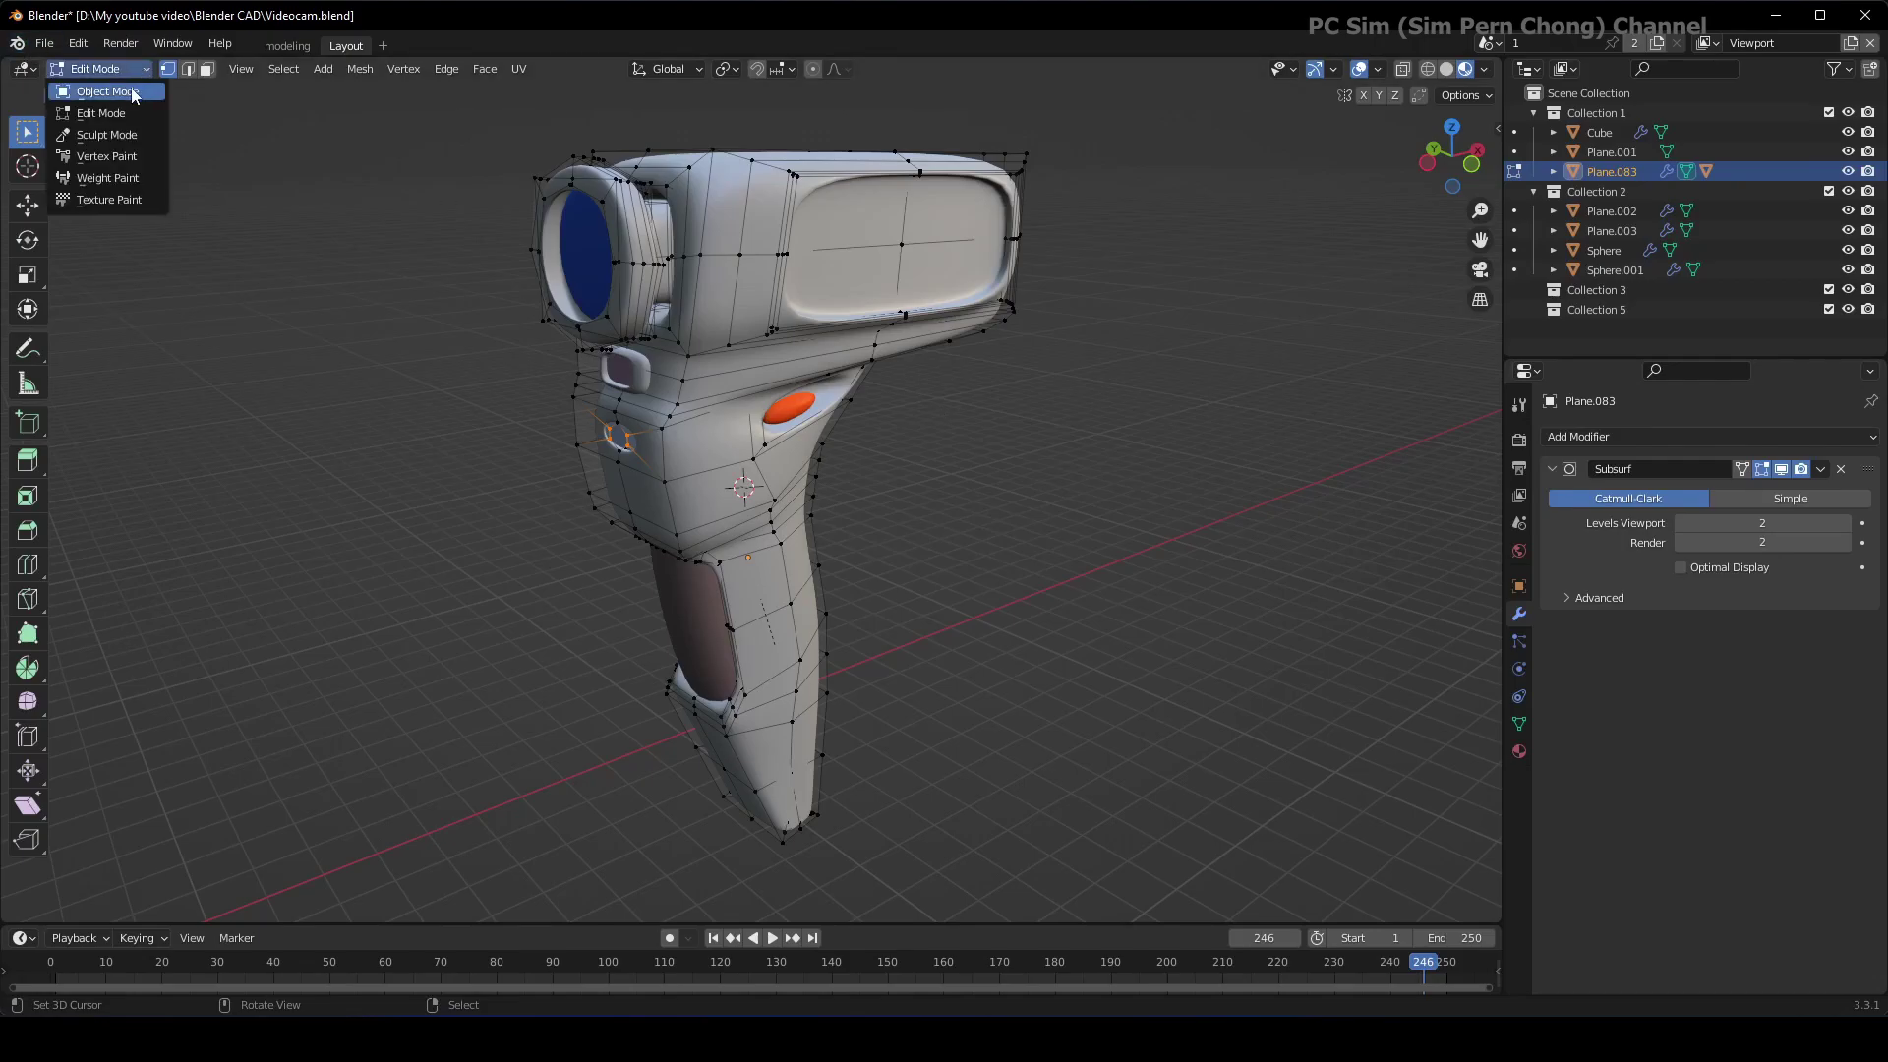
left_click(97, 82)
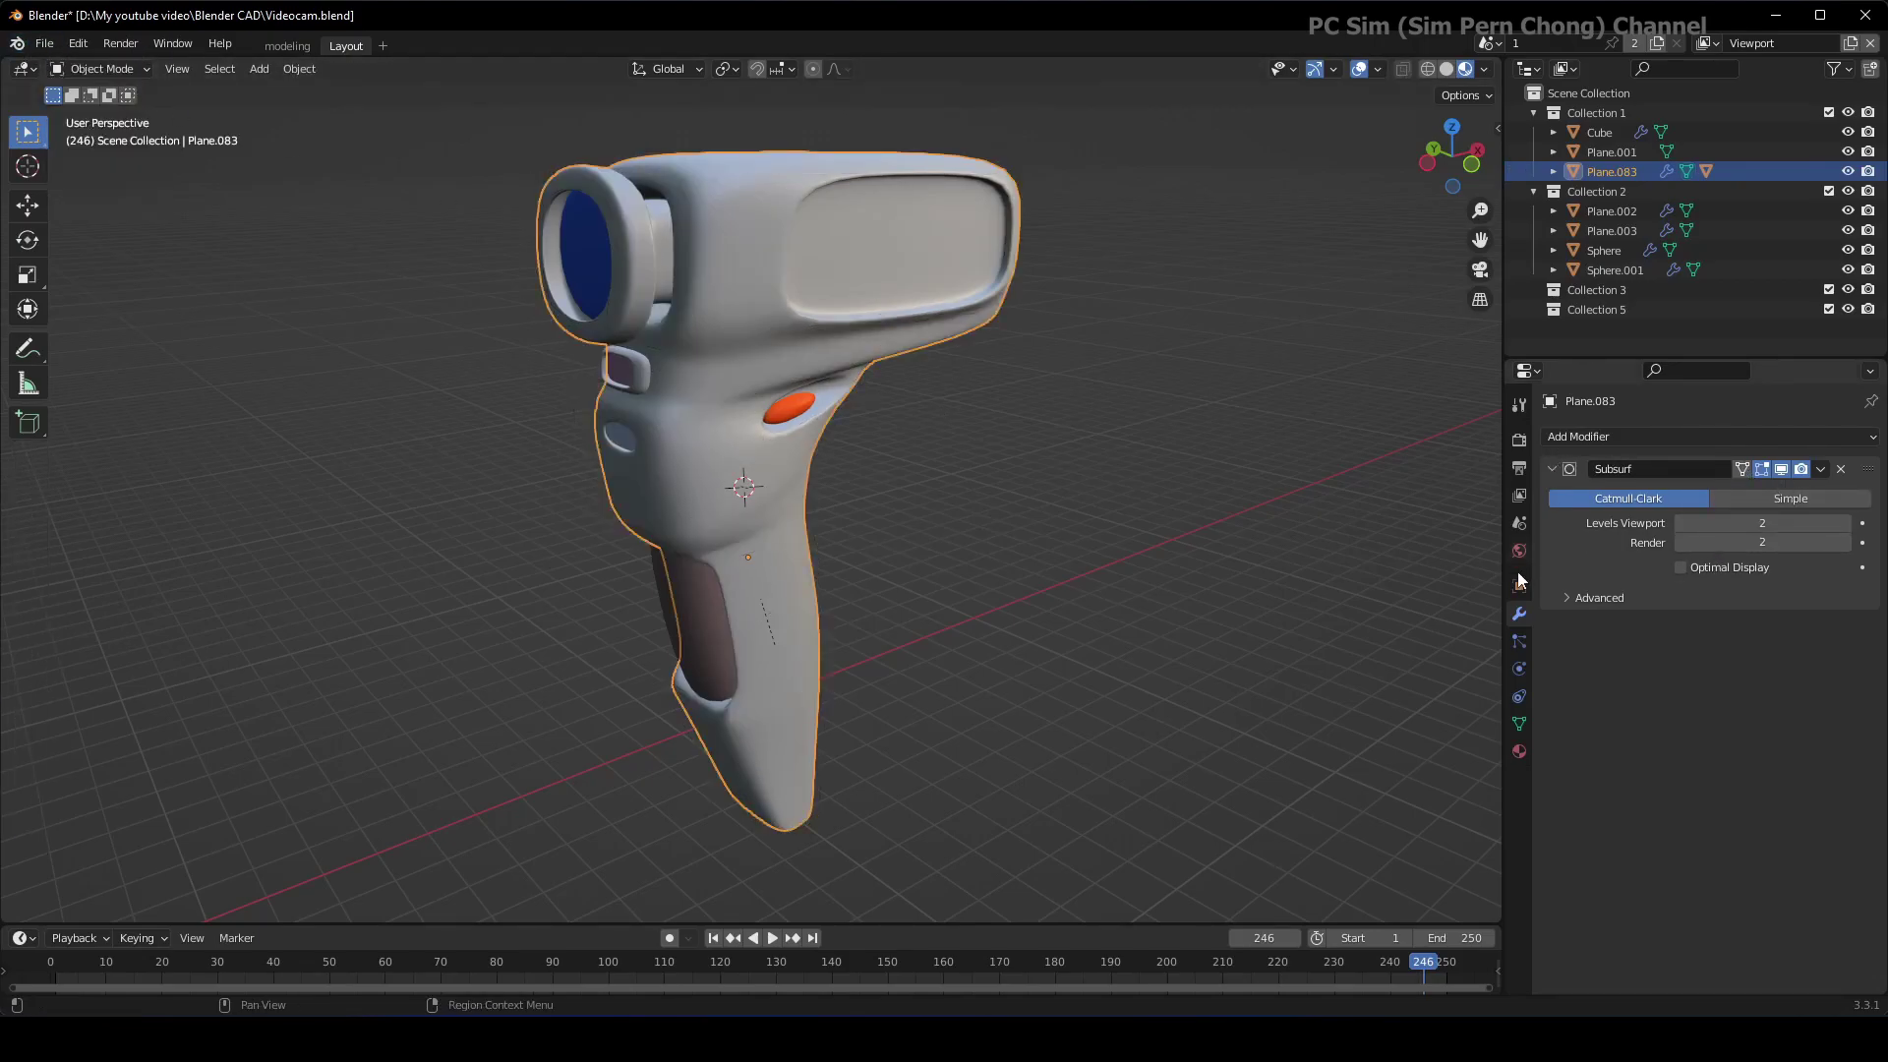
Step: Apply the Subsurf modifier on Plane.083 and check the resulting dense mesh in Edit Mode
left_click(1822, 470)
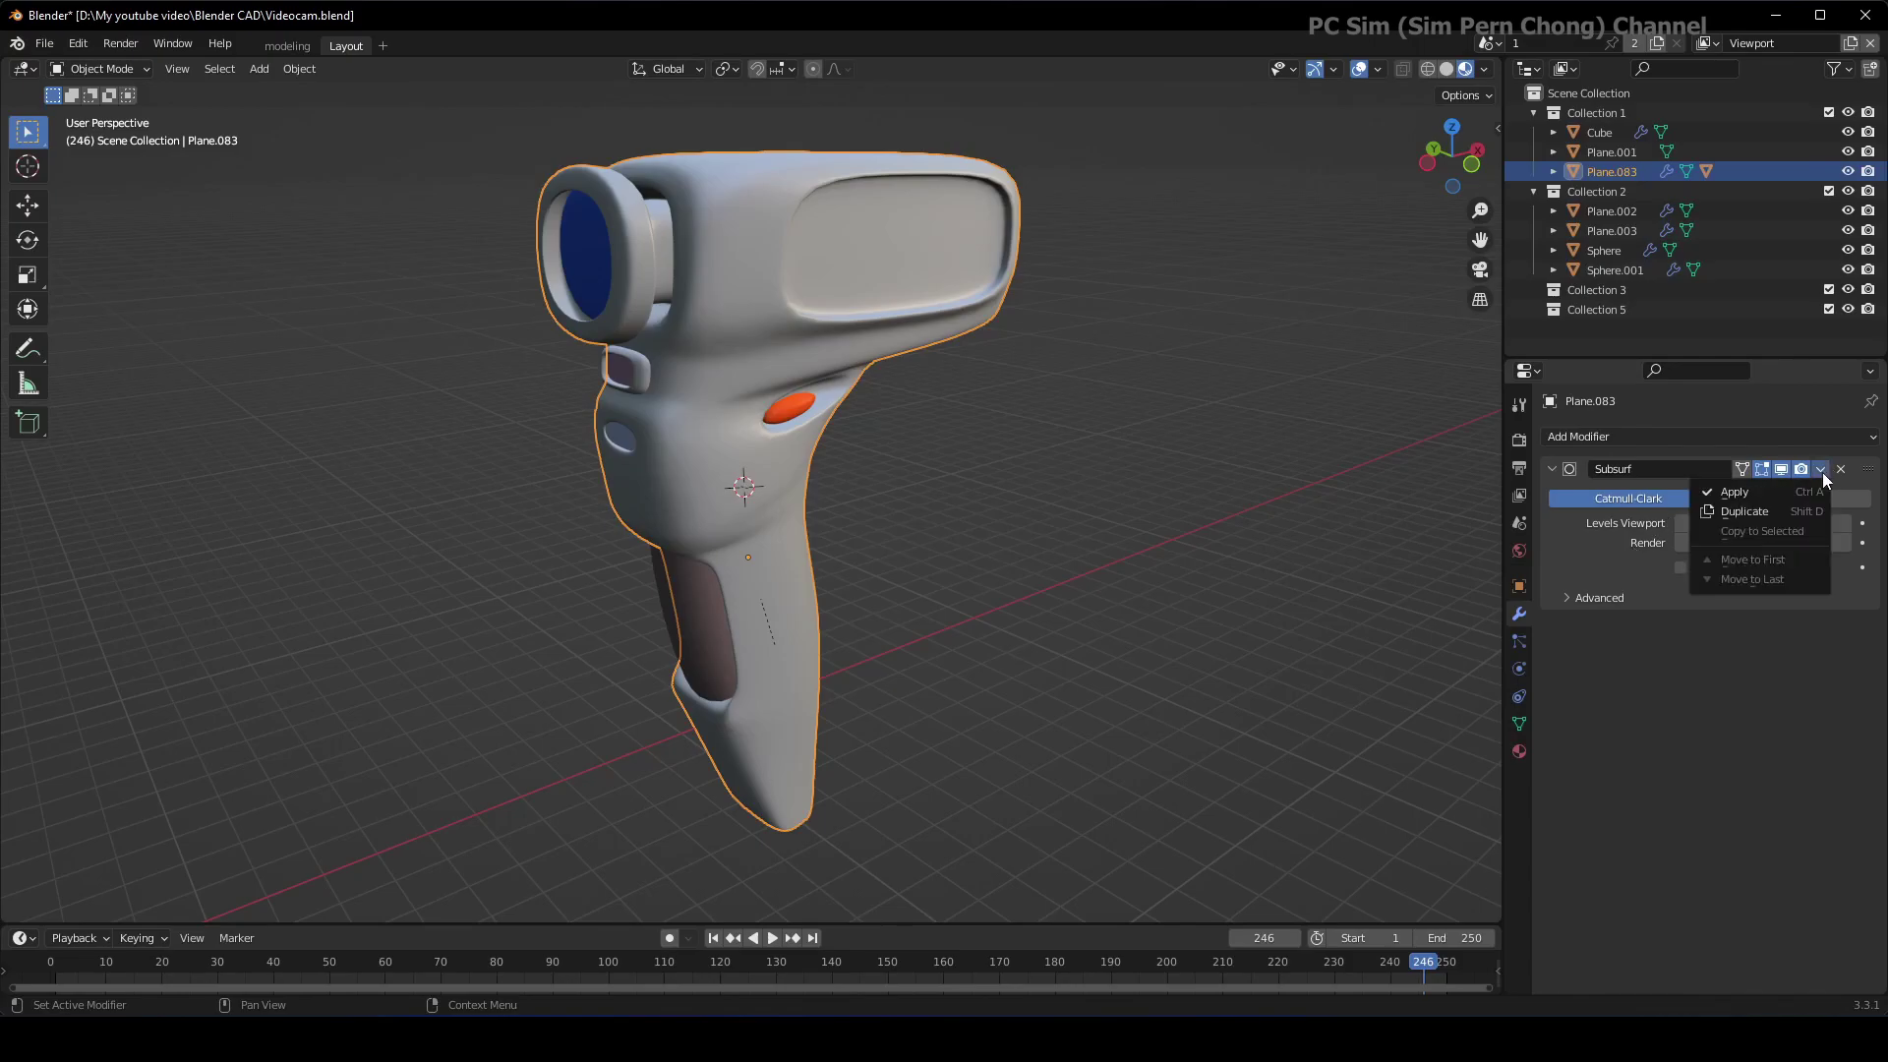
left_click(1750, 492)
left_click(145, 68)
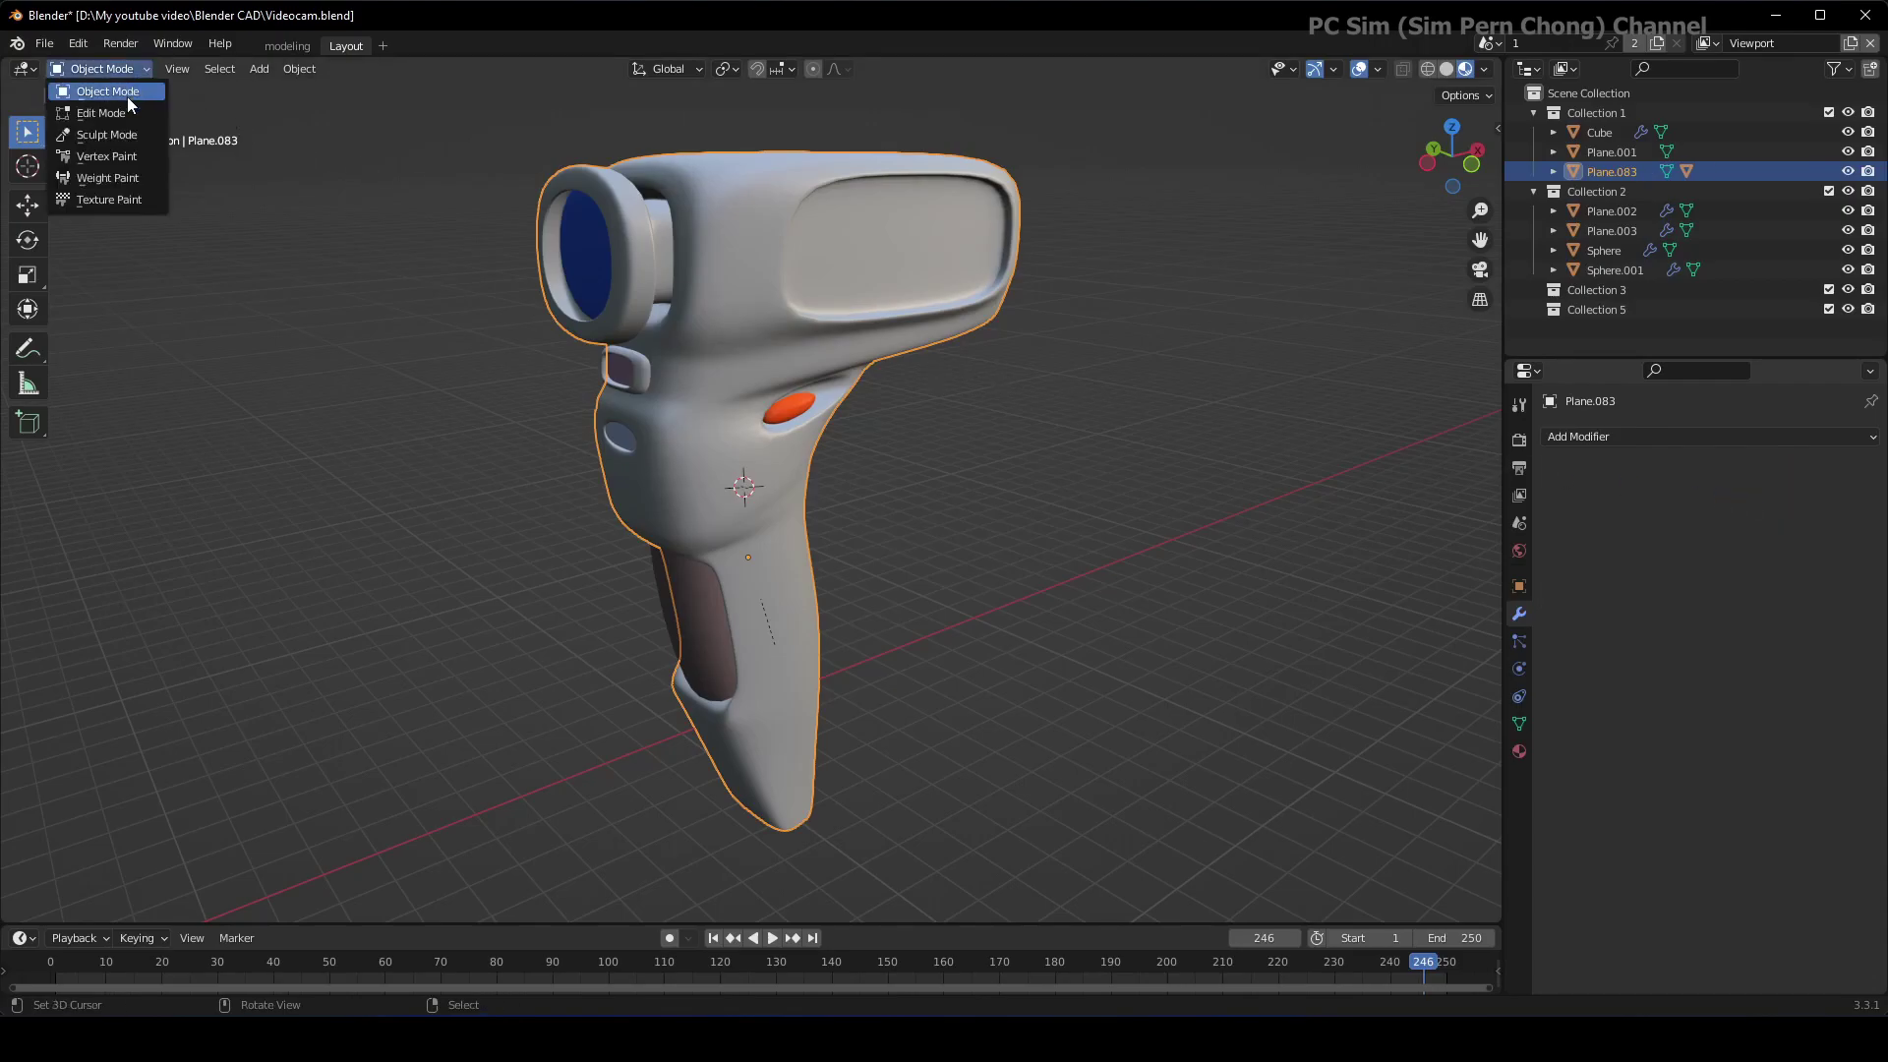
left_click(108, 112)
mouse_move(846, 423)
middle_mouse_down()
mouse_move(964, 418)
mouse_move(812, 433)
middle_mouse_up()
left_click(144, 69)
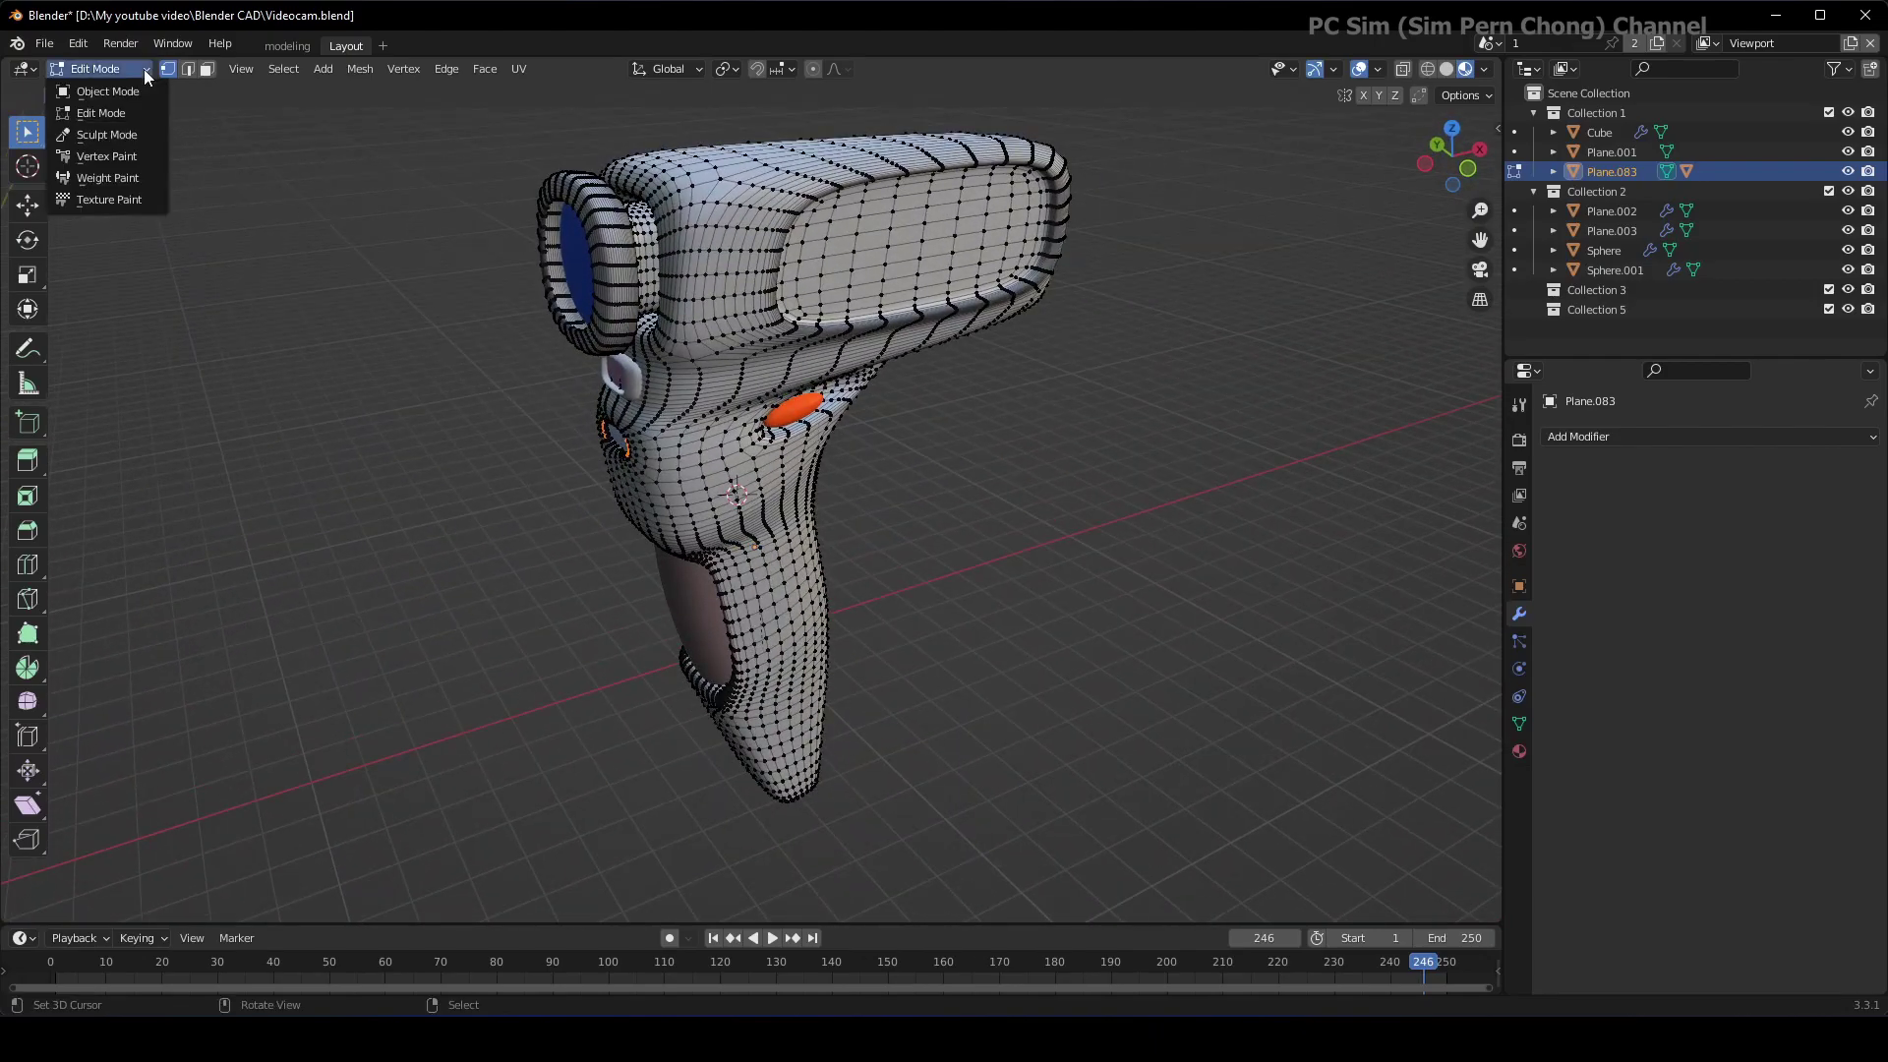
left_click(136, 91)
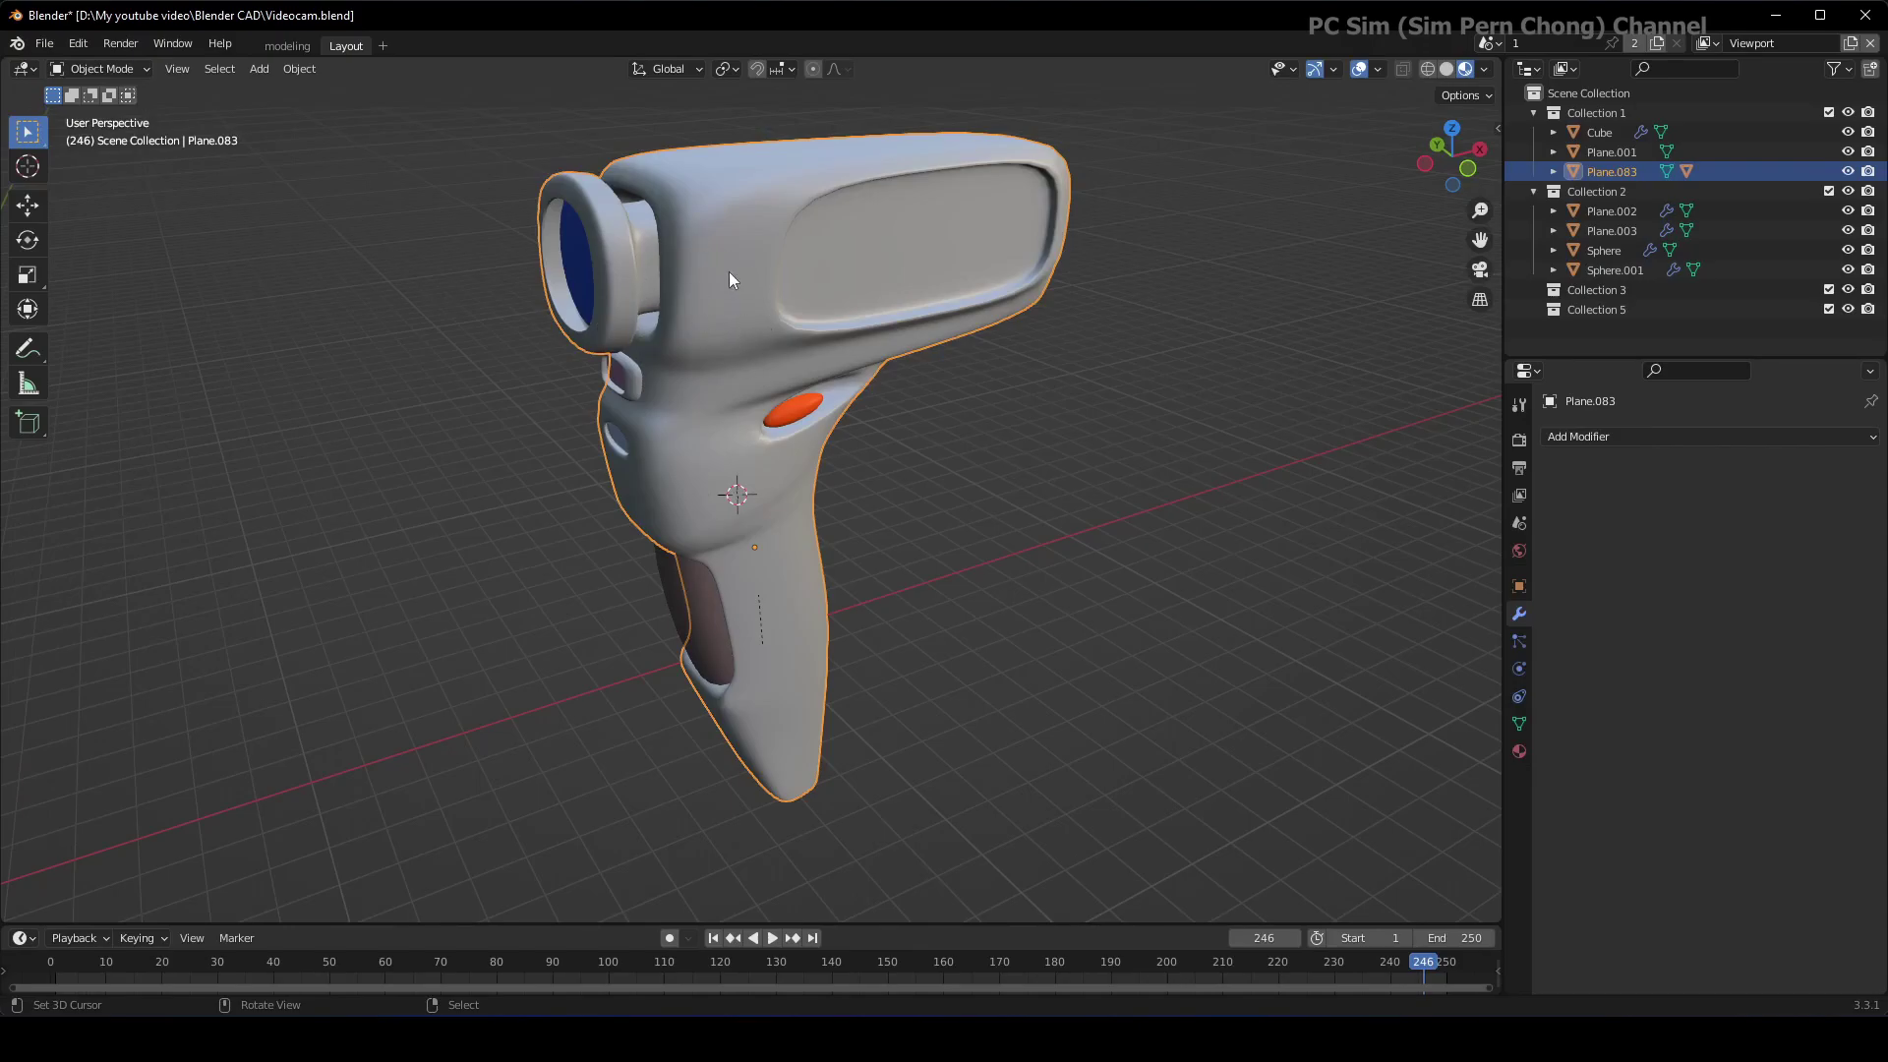
Step: Export Plane.083 with Export IGES, renaming test.igs to videocam.igs
left_click(46, 45)
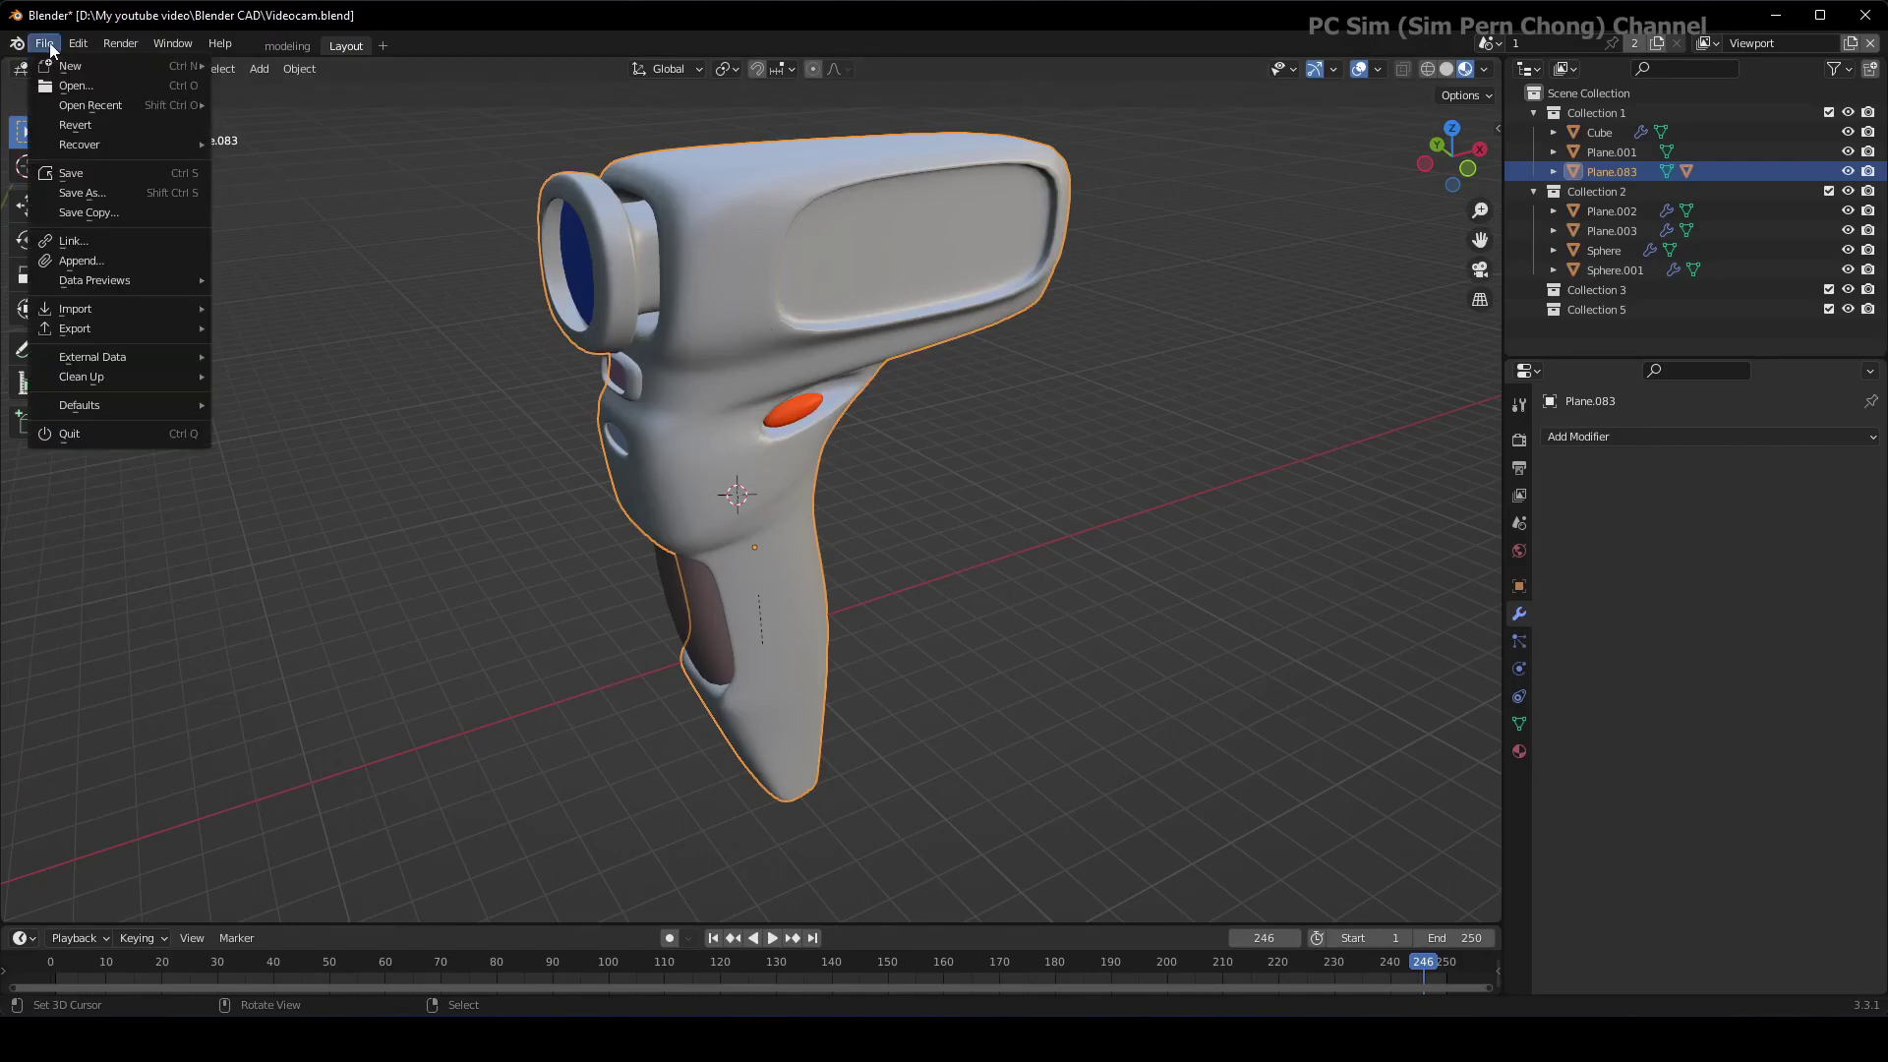
mouse_move(84, 334)
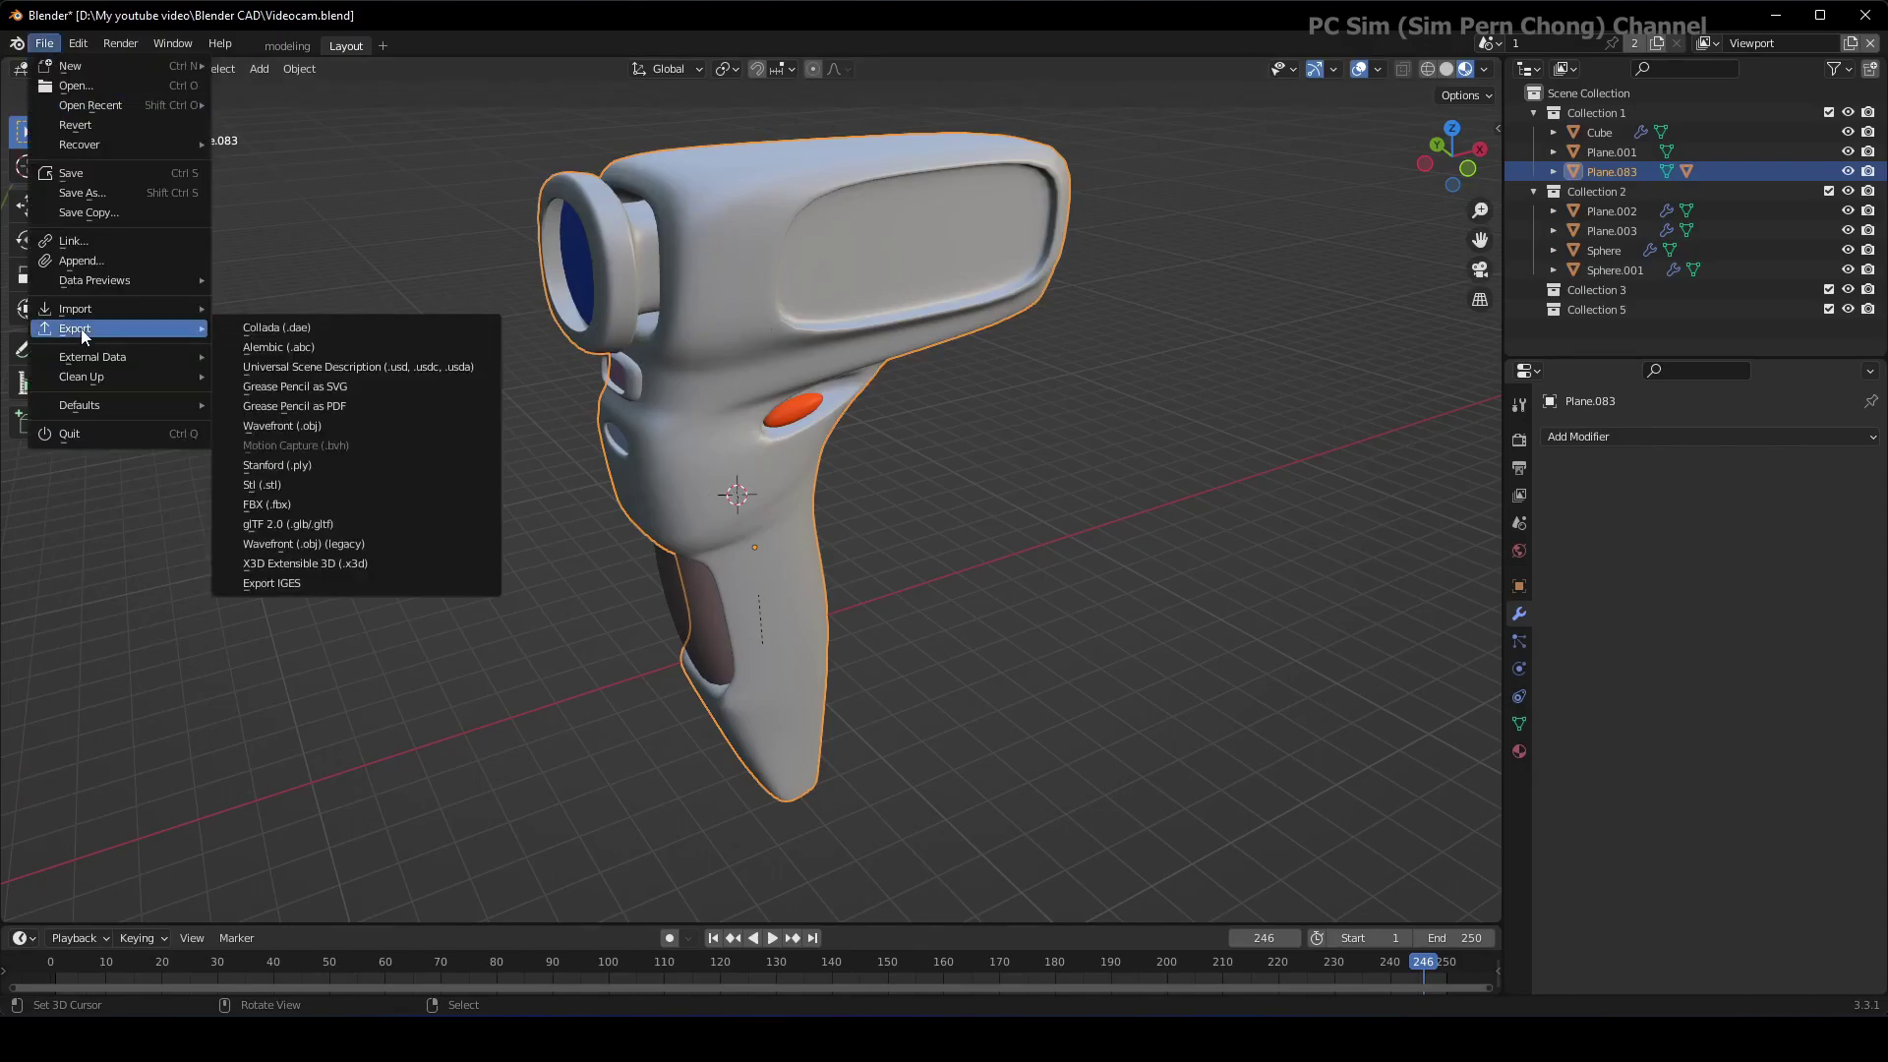
left_click(293, 584)
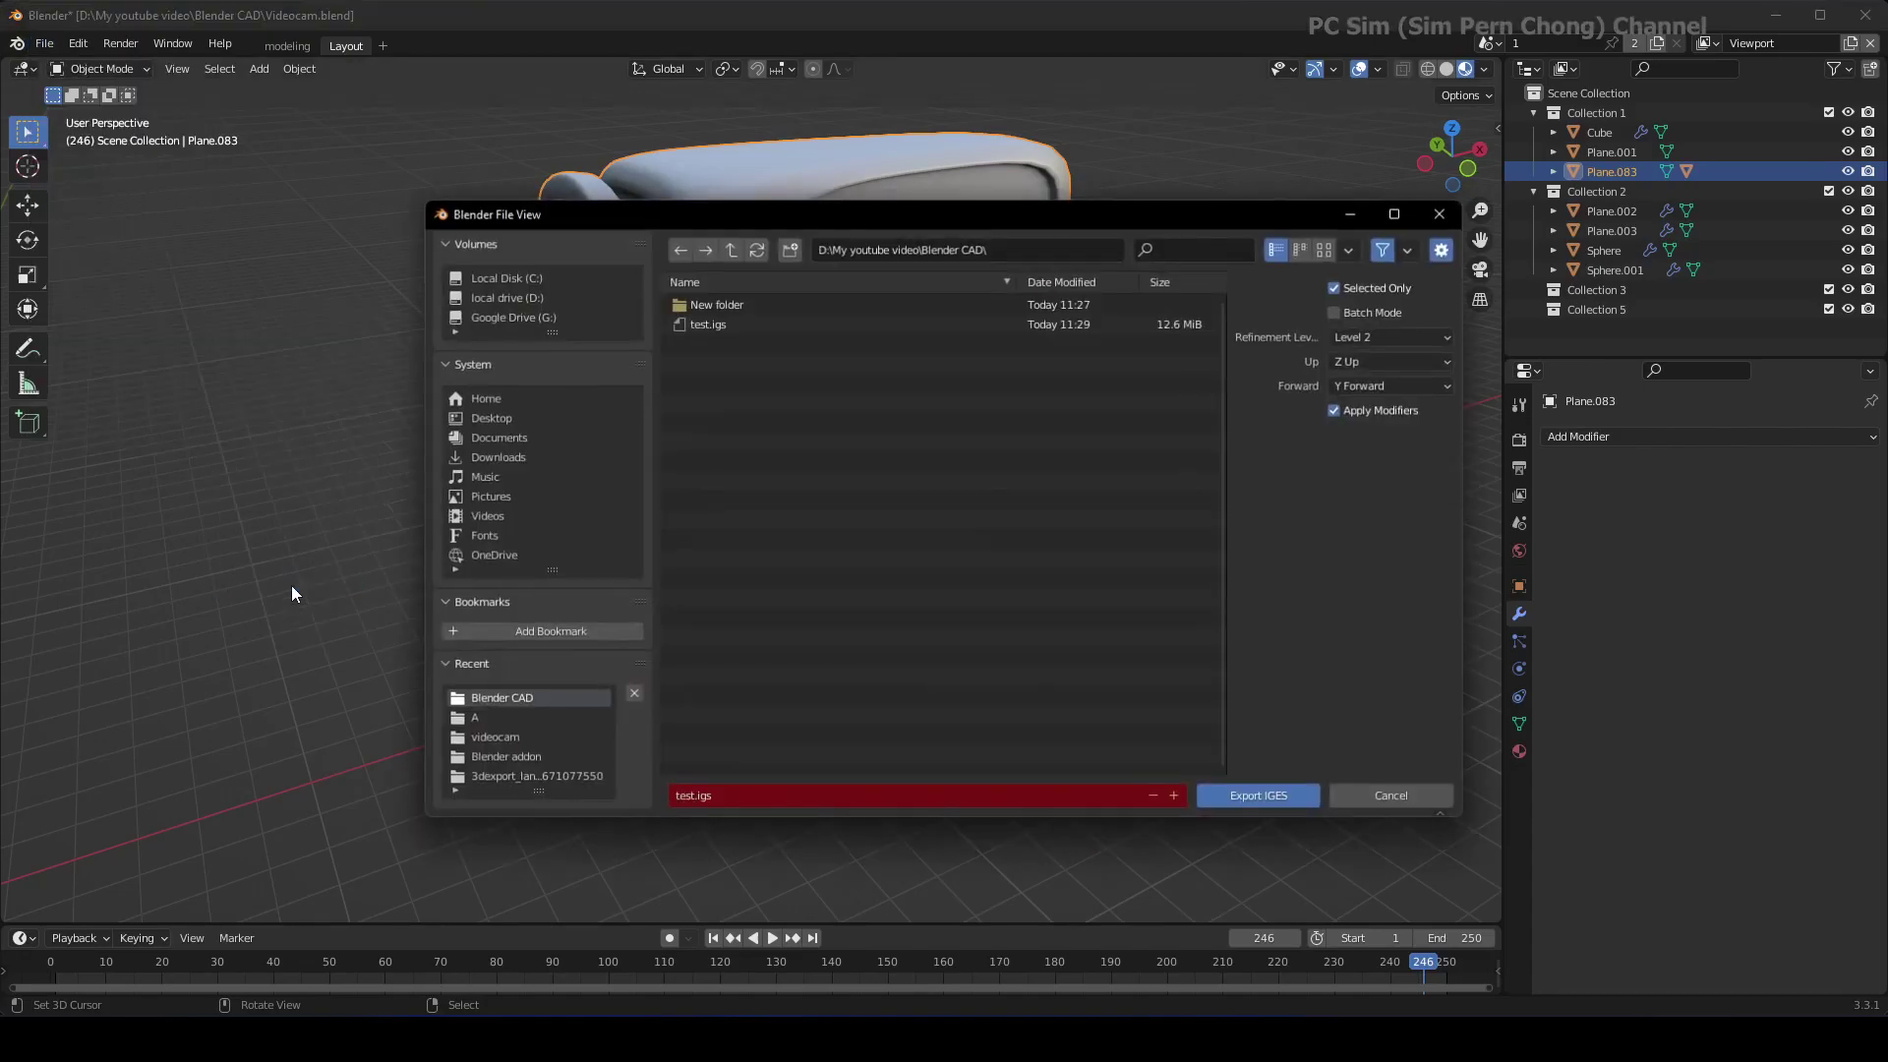
left_click(690, 798)
left_click(691, 798)
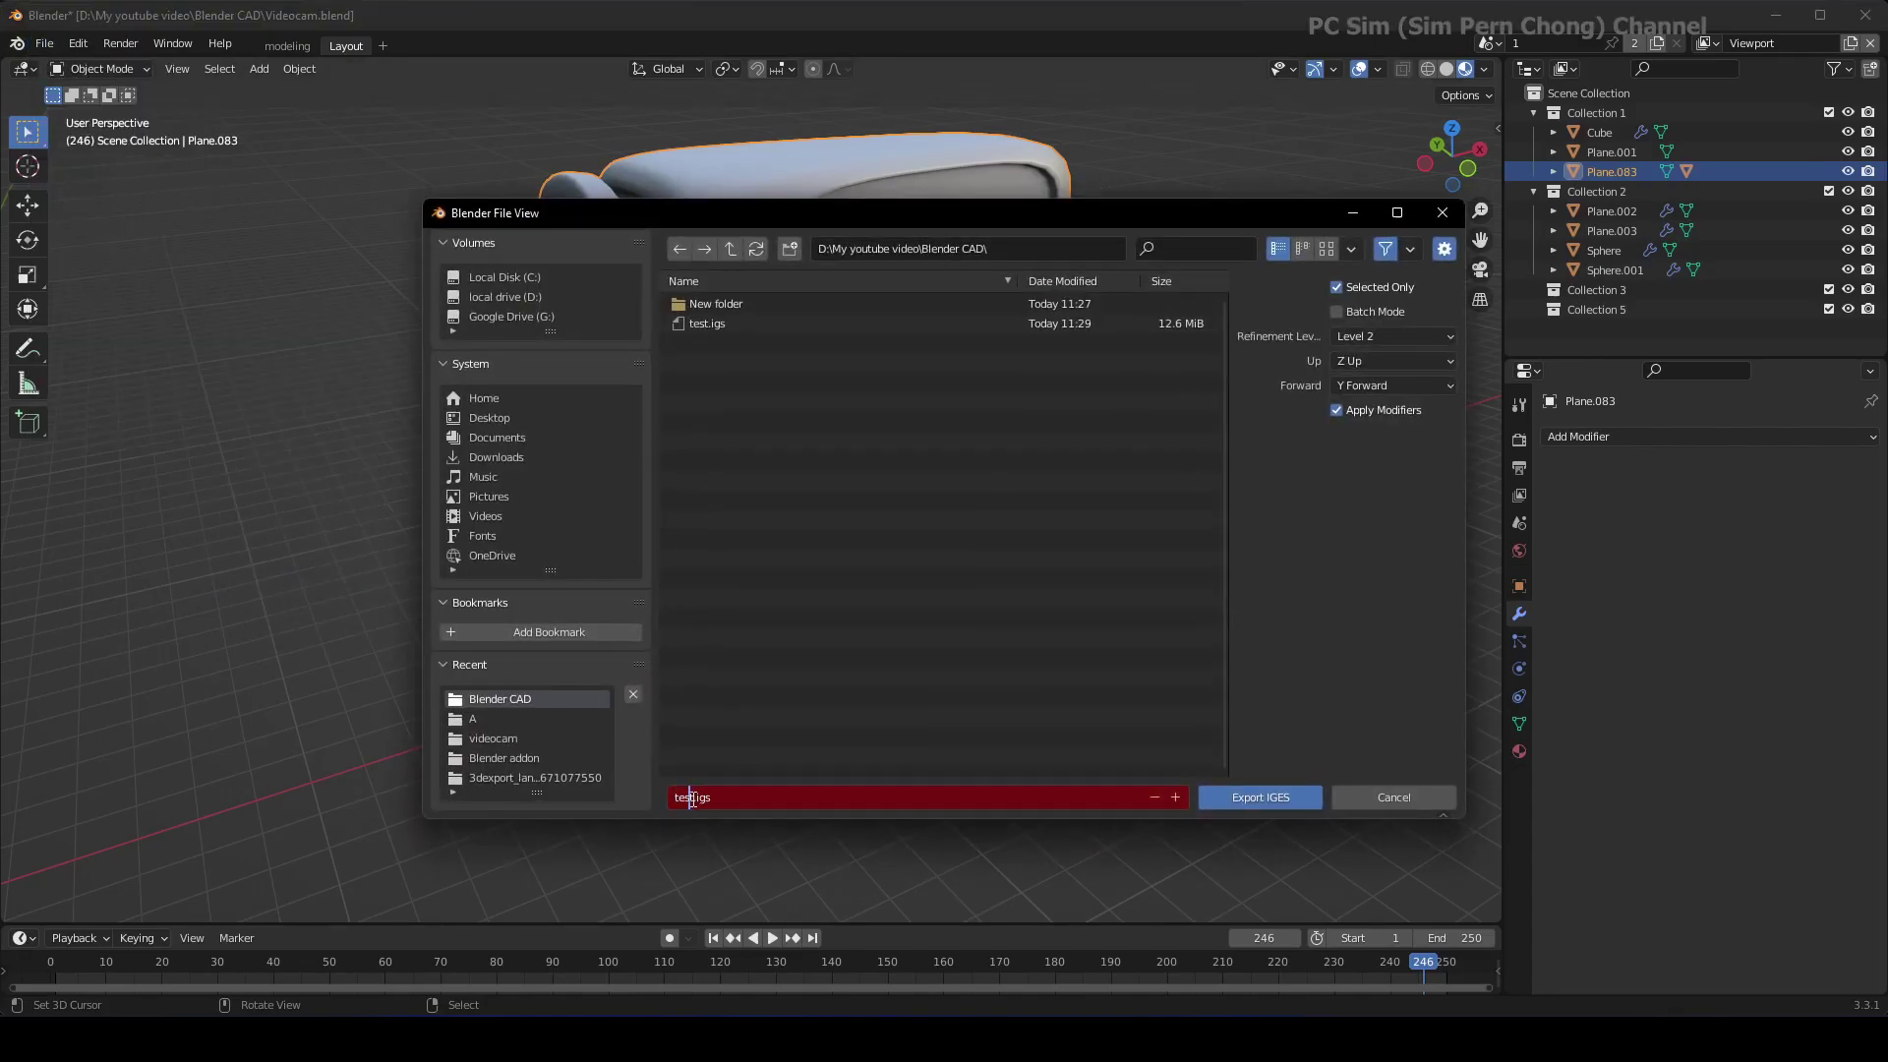
left_click_drag(693, 797, 660, 798)
type("videocam")
left_click(1257, 798)
left_click(1257, 797)
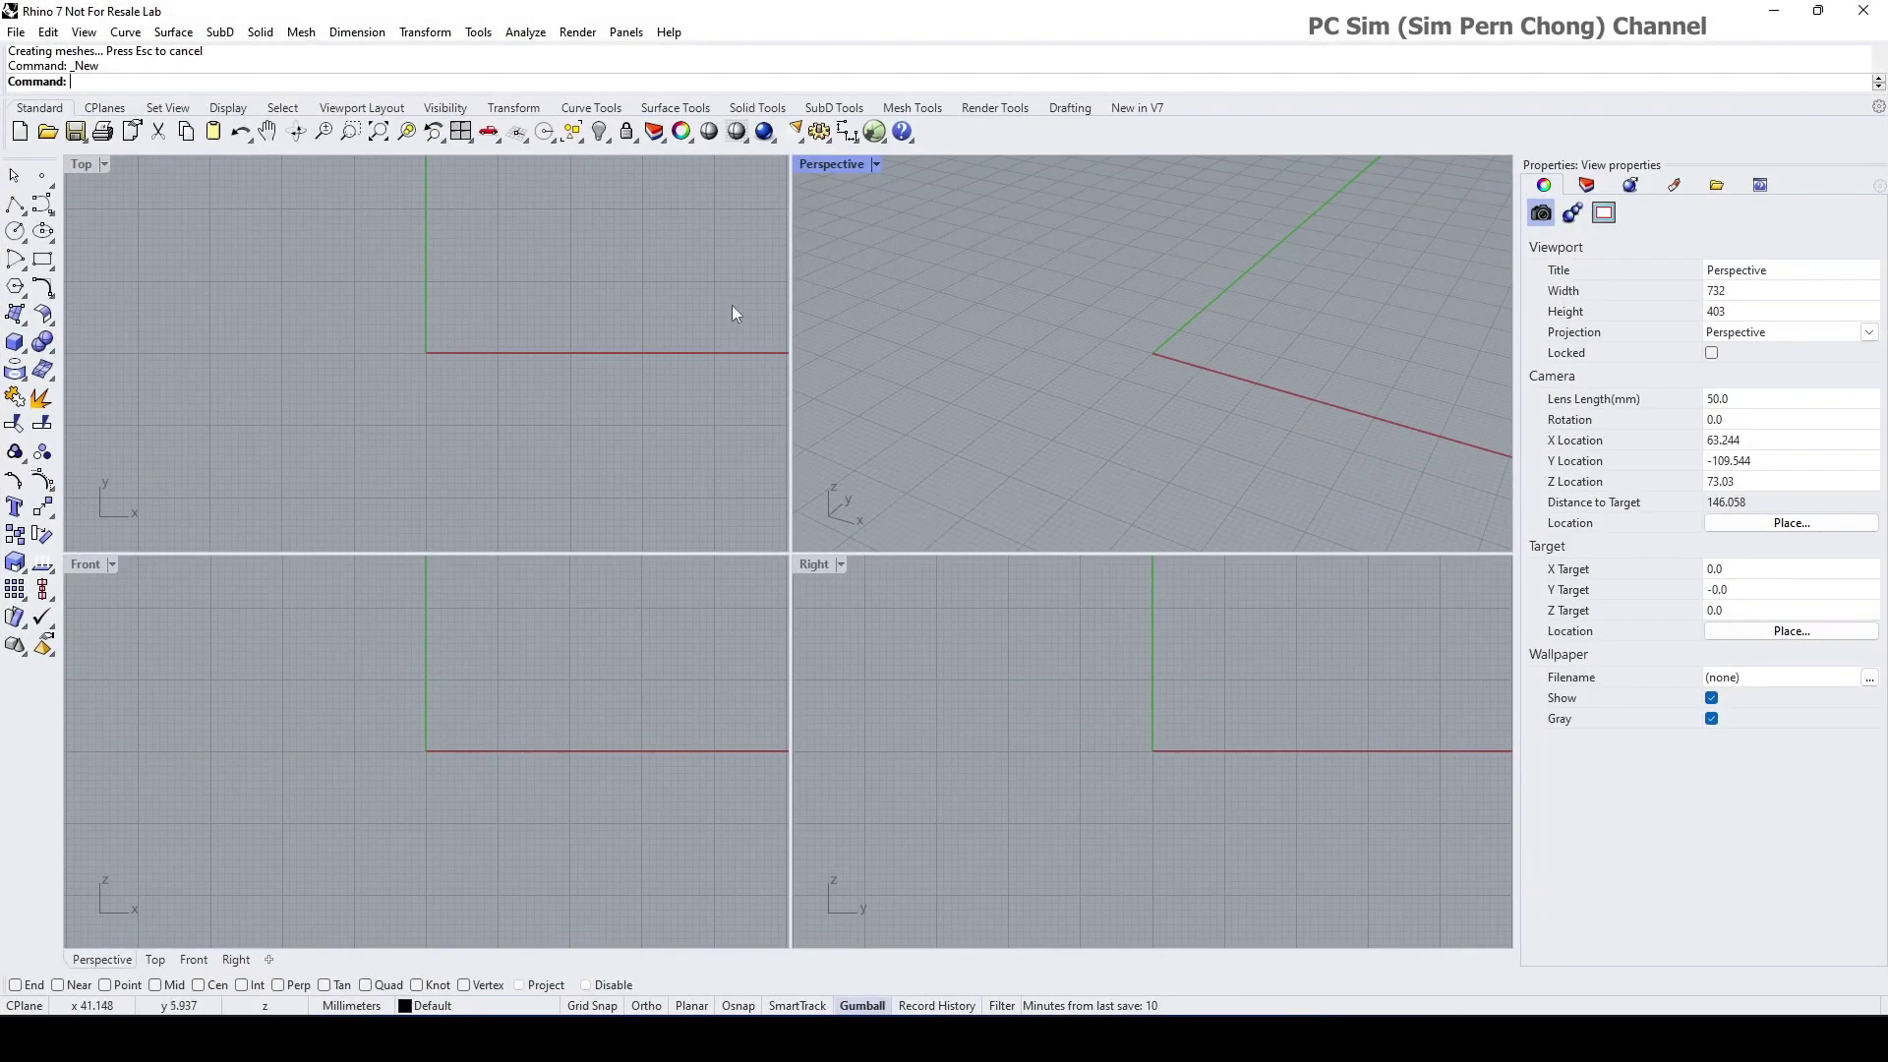
Step: Import videocam.igs into a maximized Perspective viewport, zoom to fit, and switch to Shaded display
double_click(823, 165)
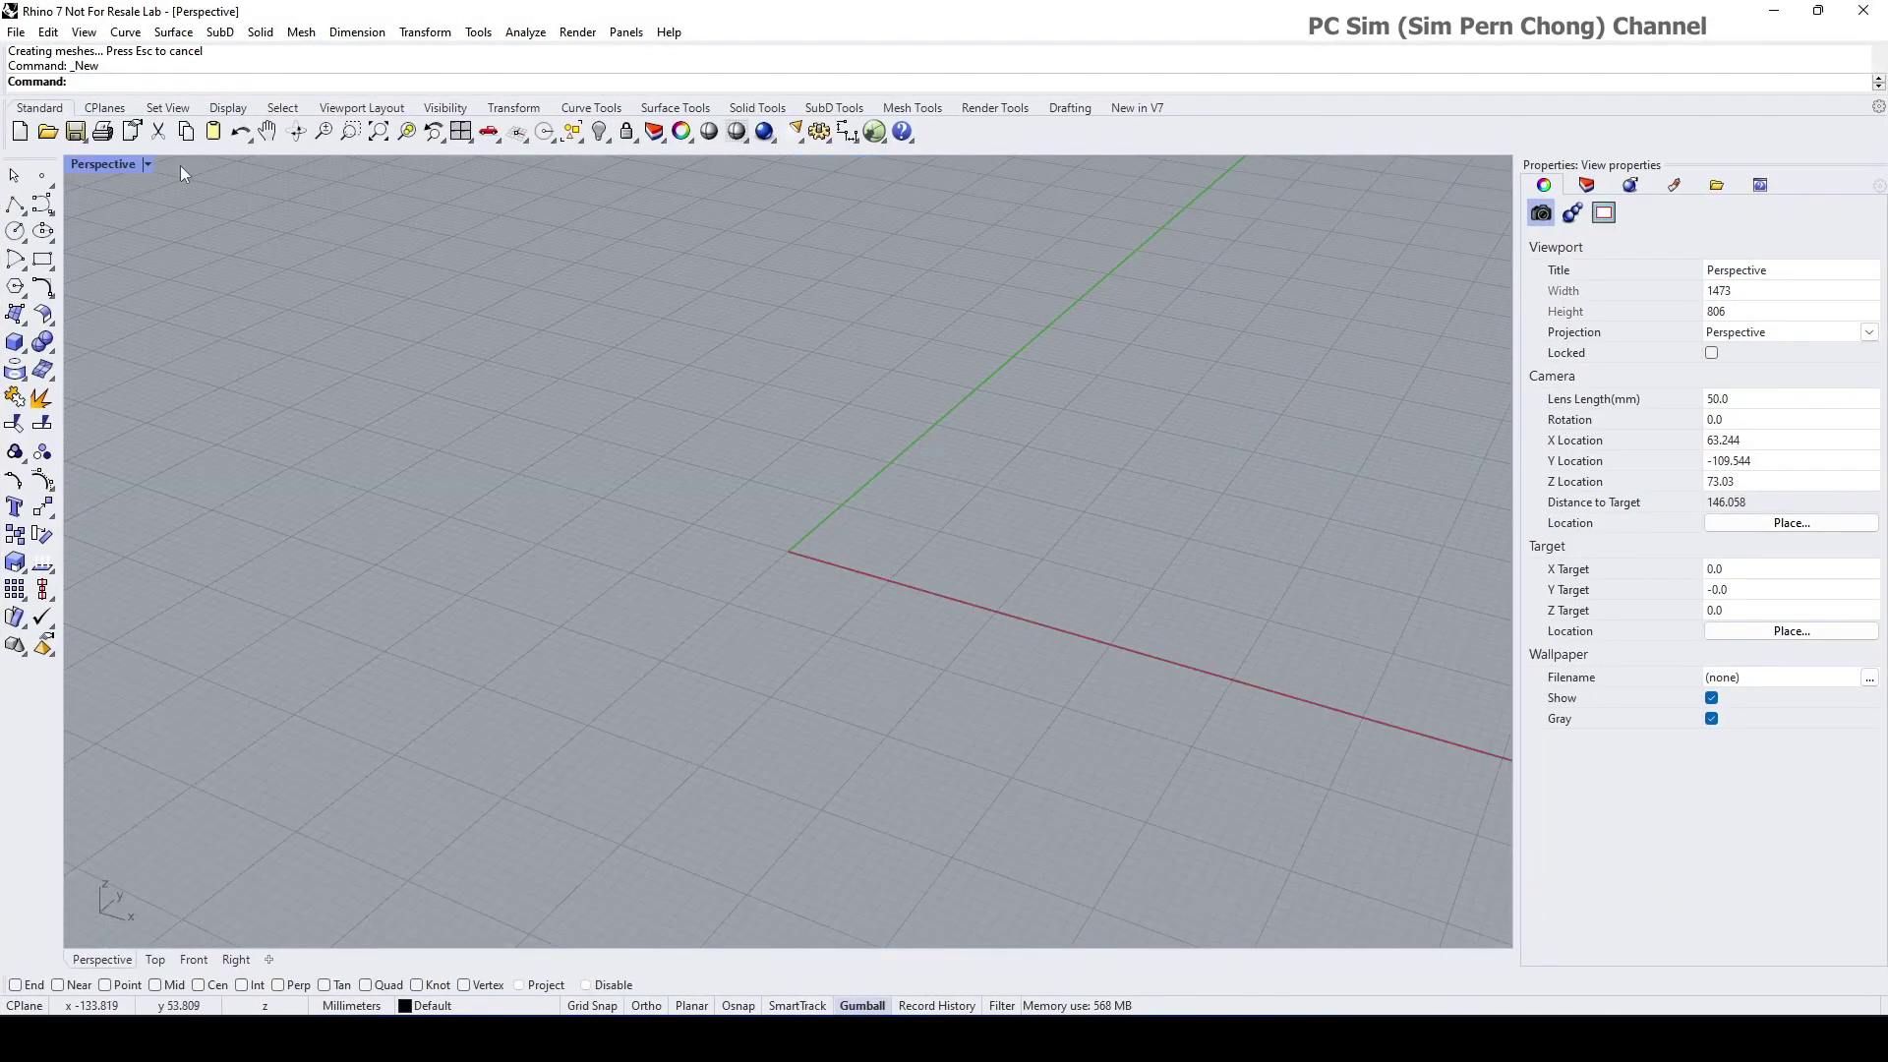
left_click(17, 32)
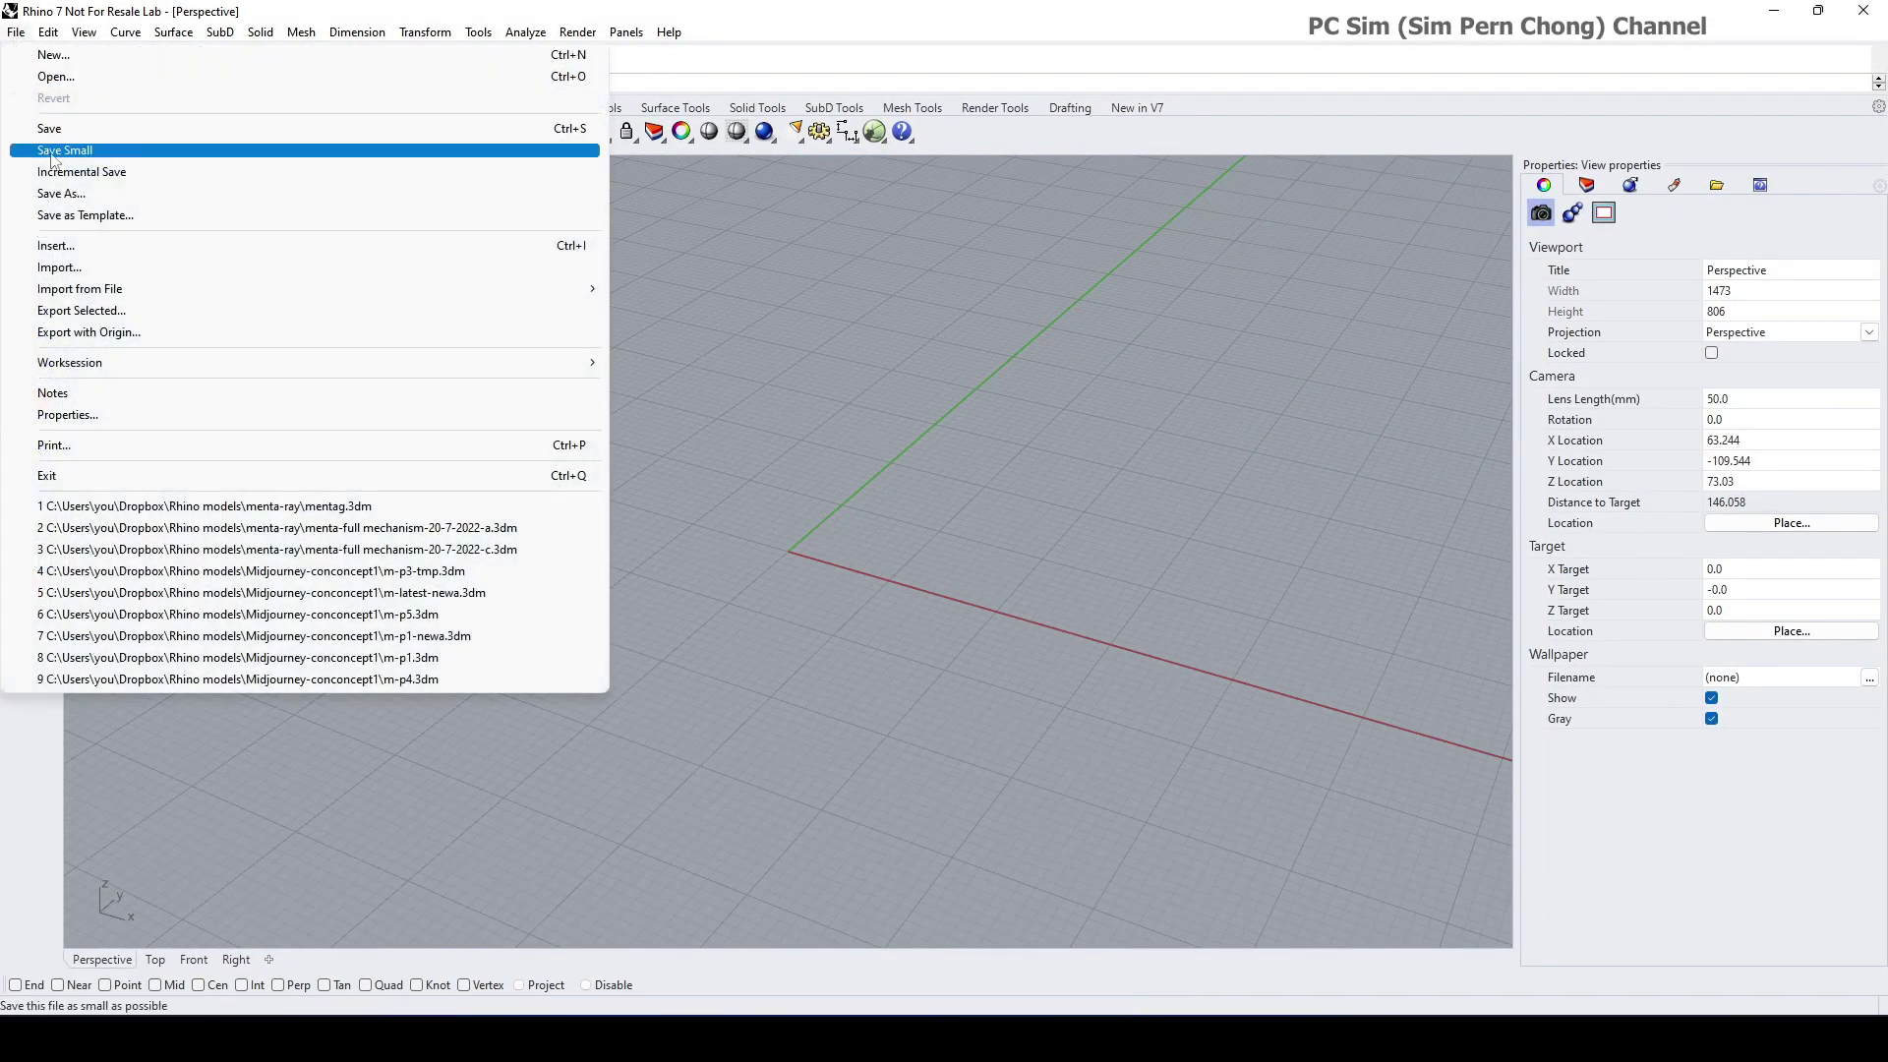
left_click(71, 270)
left_click(895, 472)
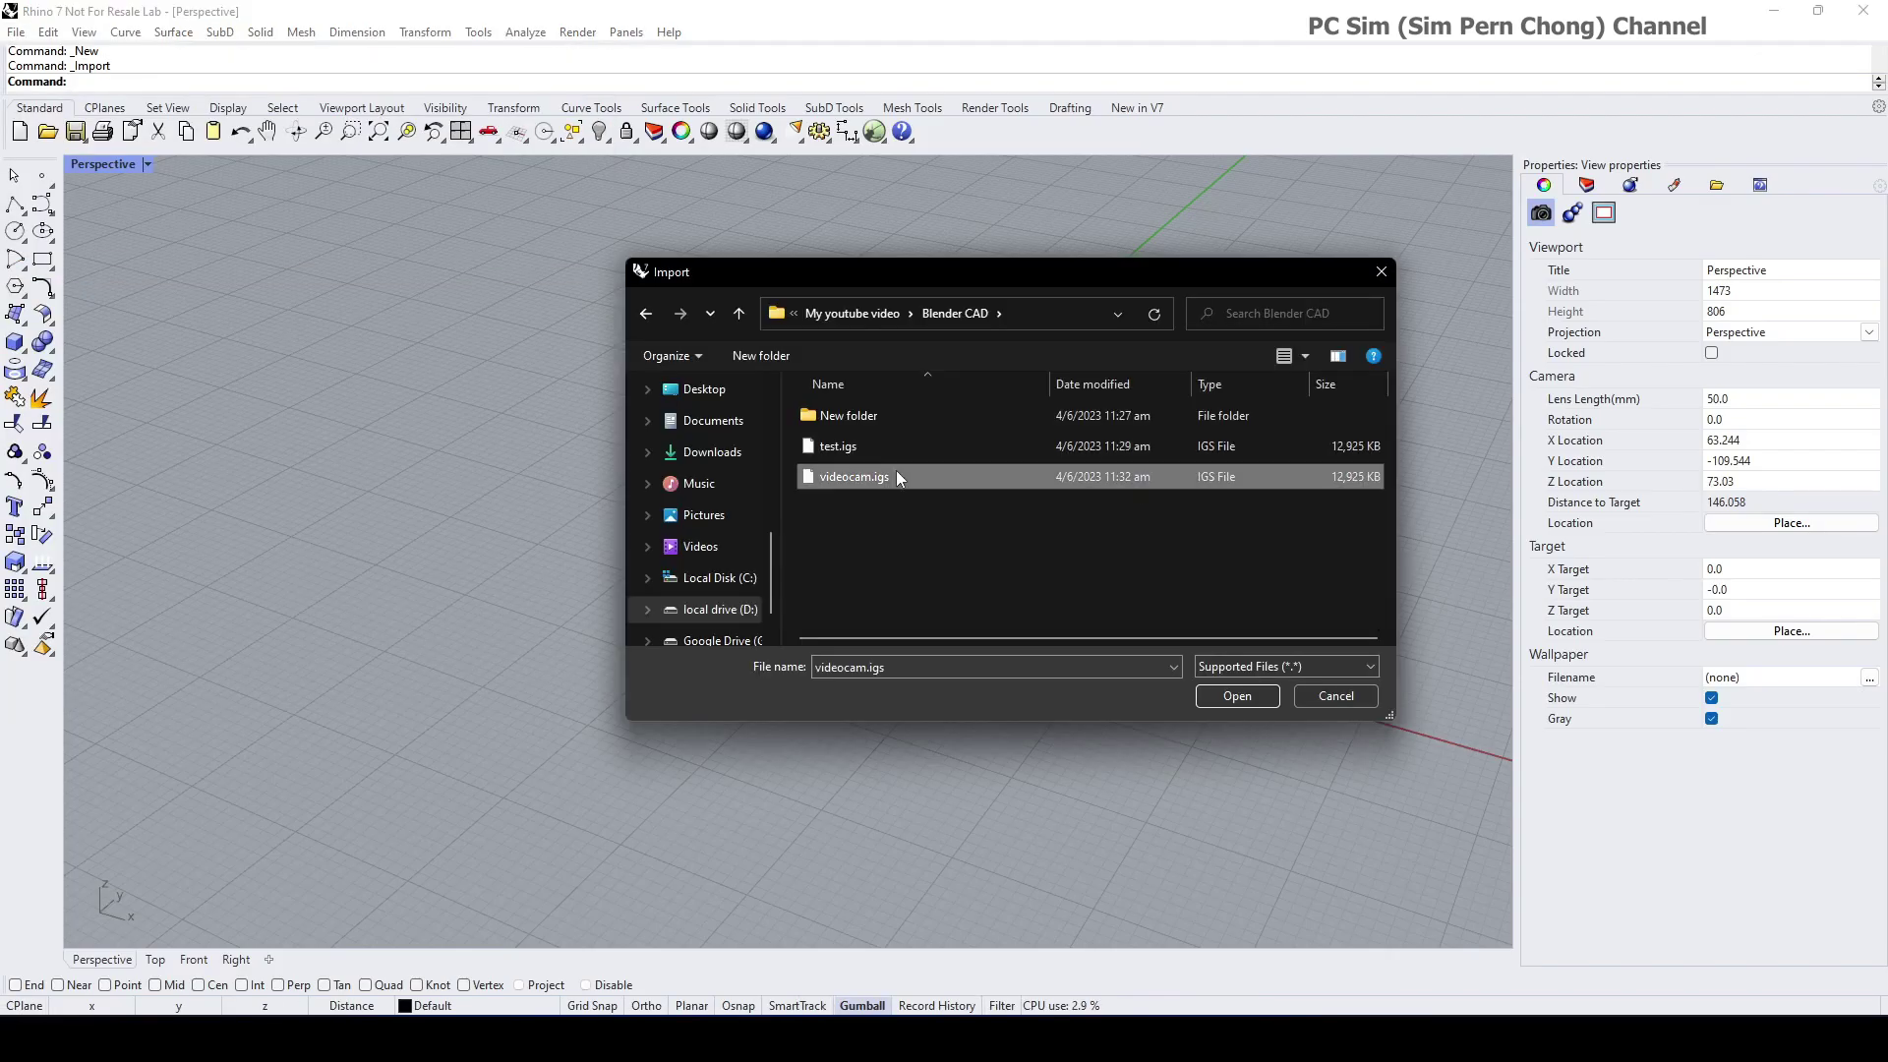
left_click(1238, 696)
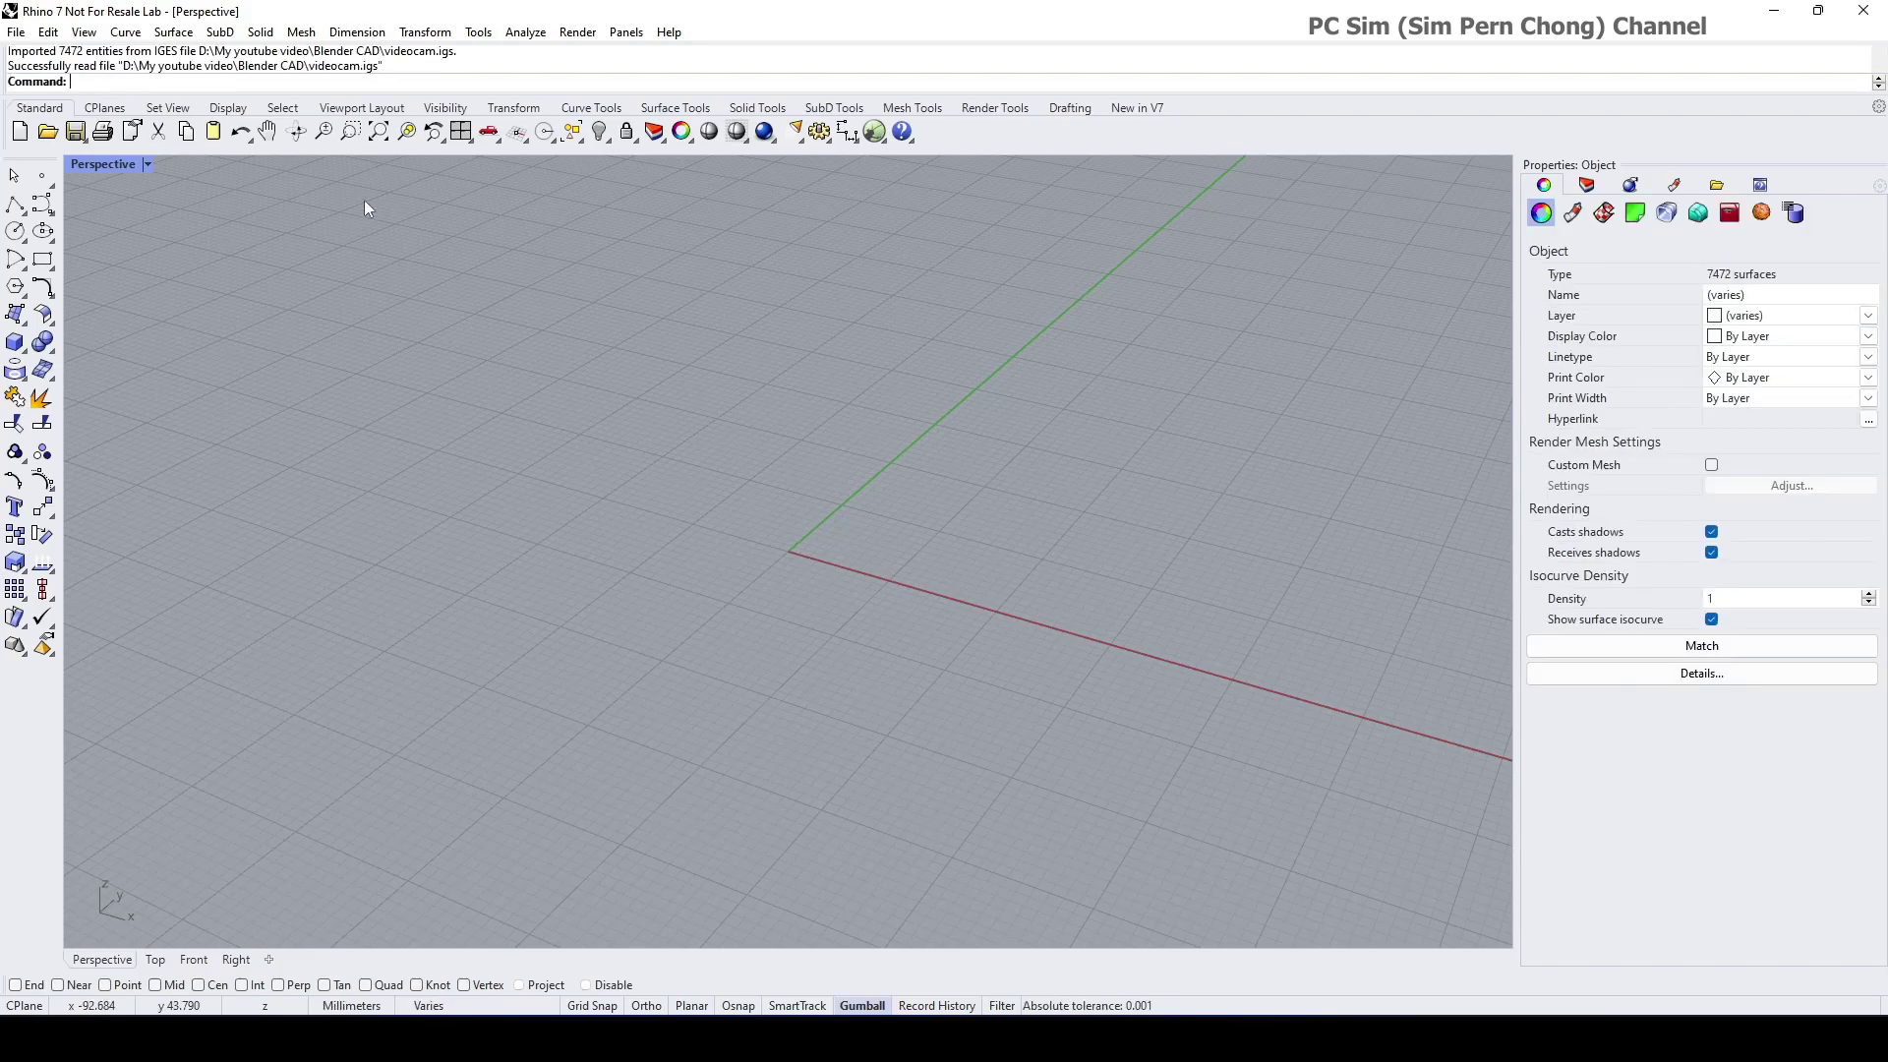
left_click(379, 130)
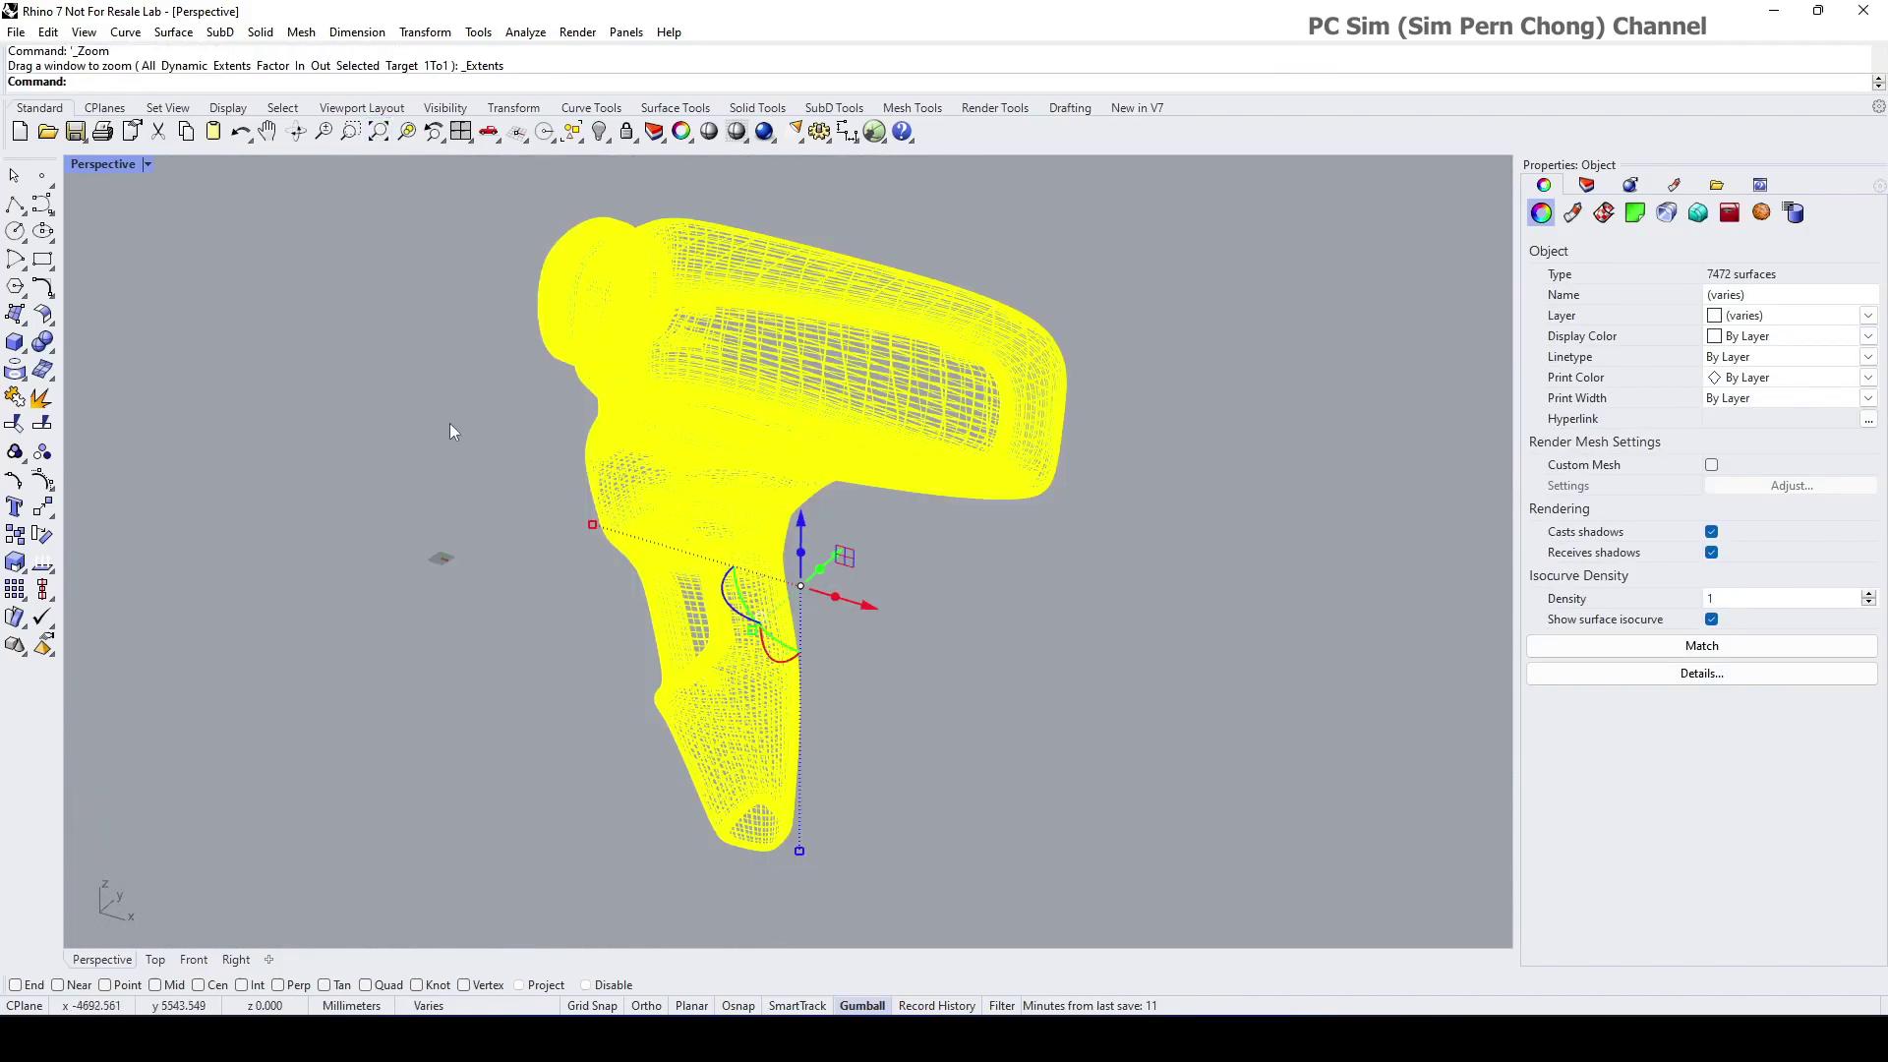
left_click(143, 163)
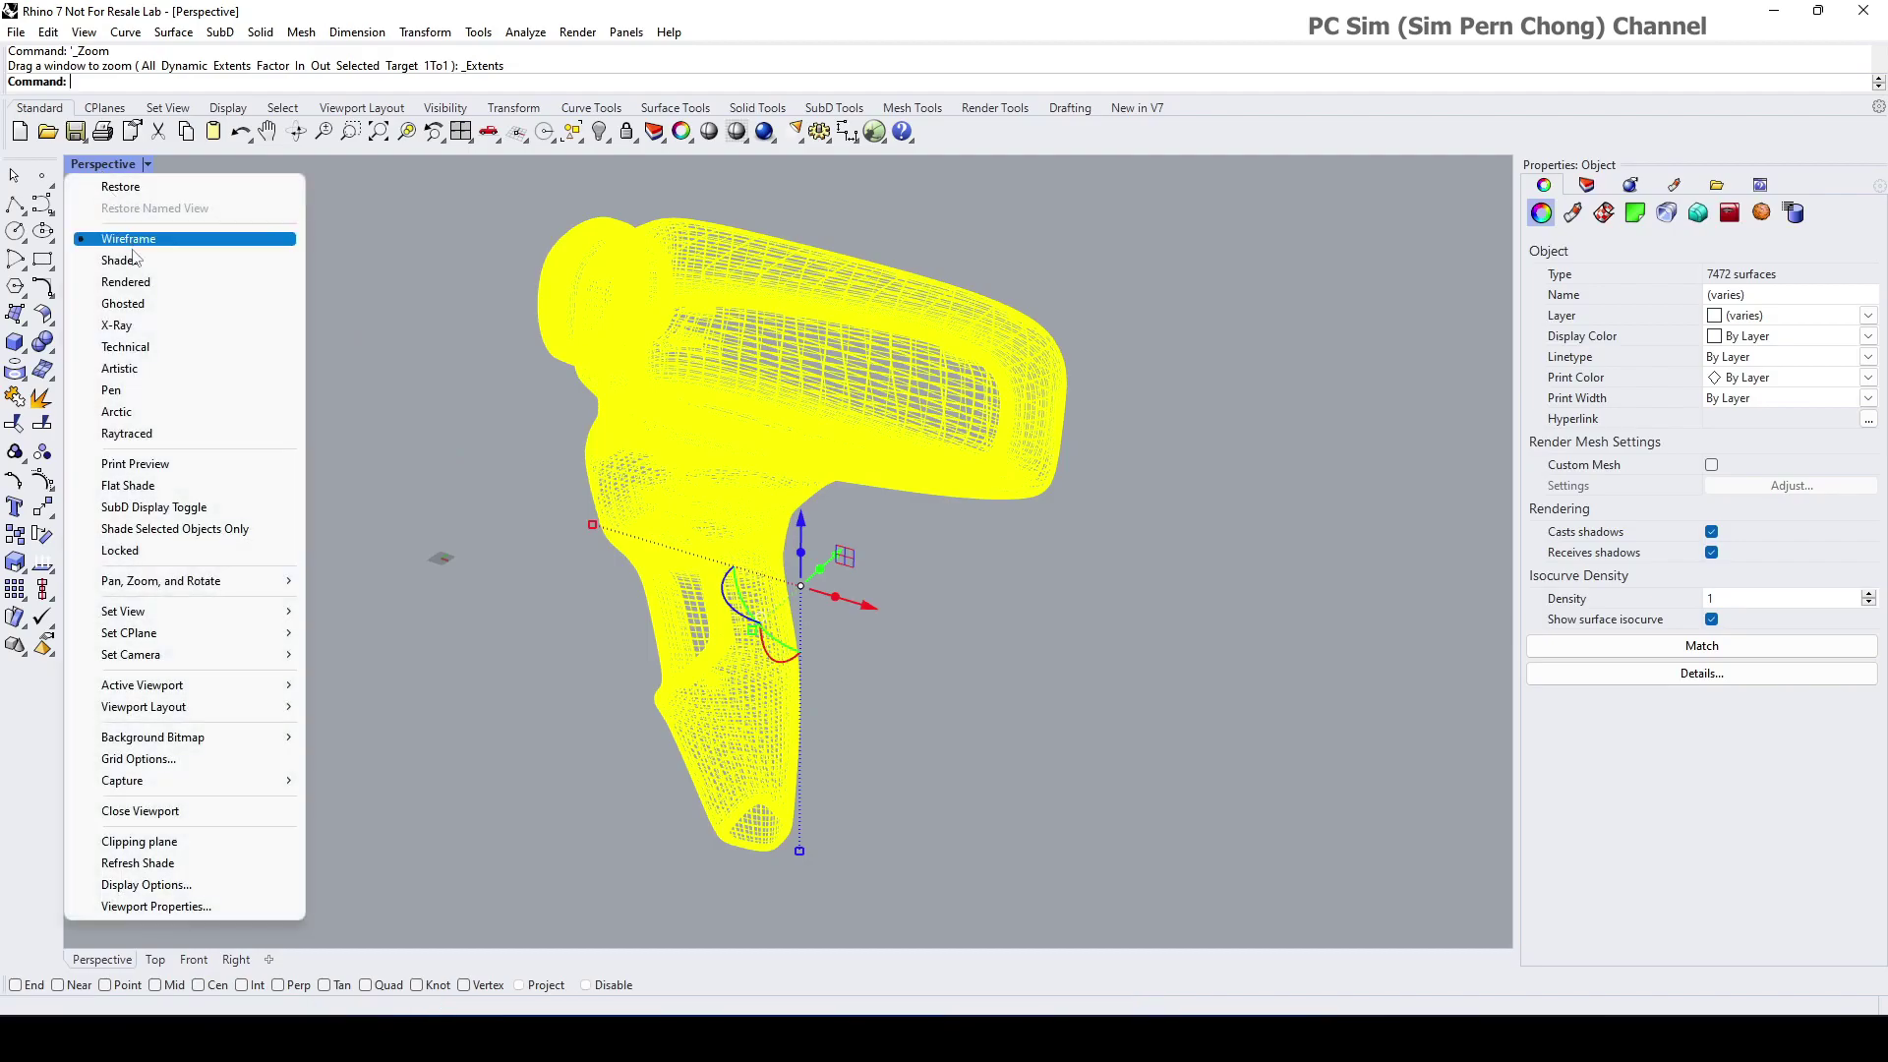
left_click(135, 259)
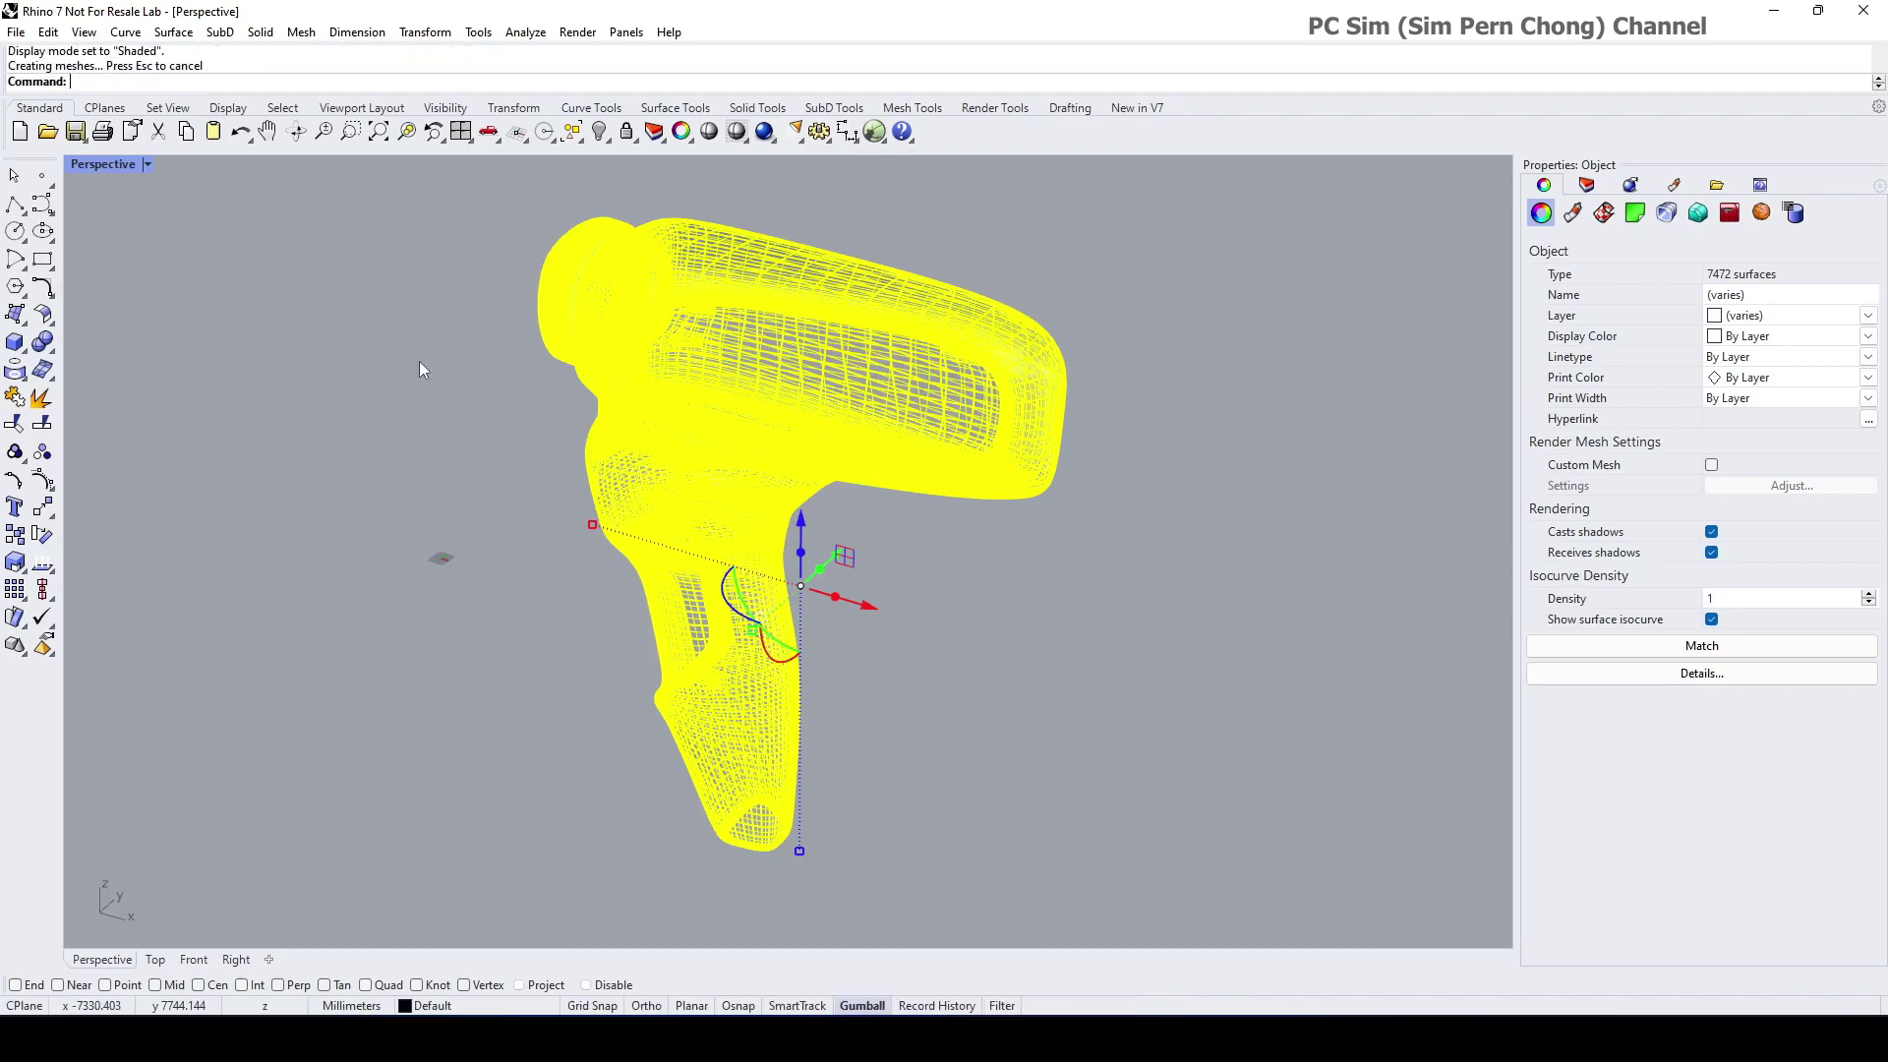
Step: Select a single surface patch on the grip and turn on its control points
left_click(419, 361)
mouse_move(419, 362)
right_mouse_down()
mouse_move(463, 391)
mouse_move(632, 357)
mouse_move(642, 513)
right_mouse_up()
scroll(641, 514, "up", 5)
scroll(641, 514, "down", 2)
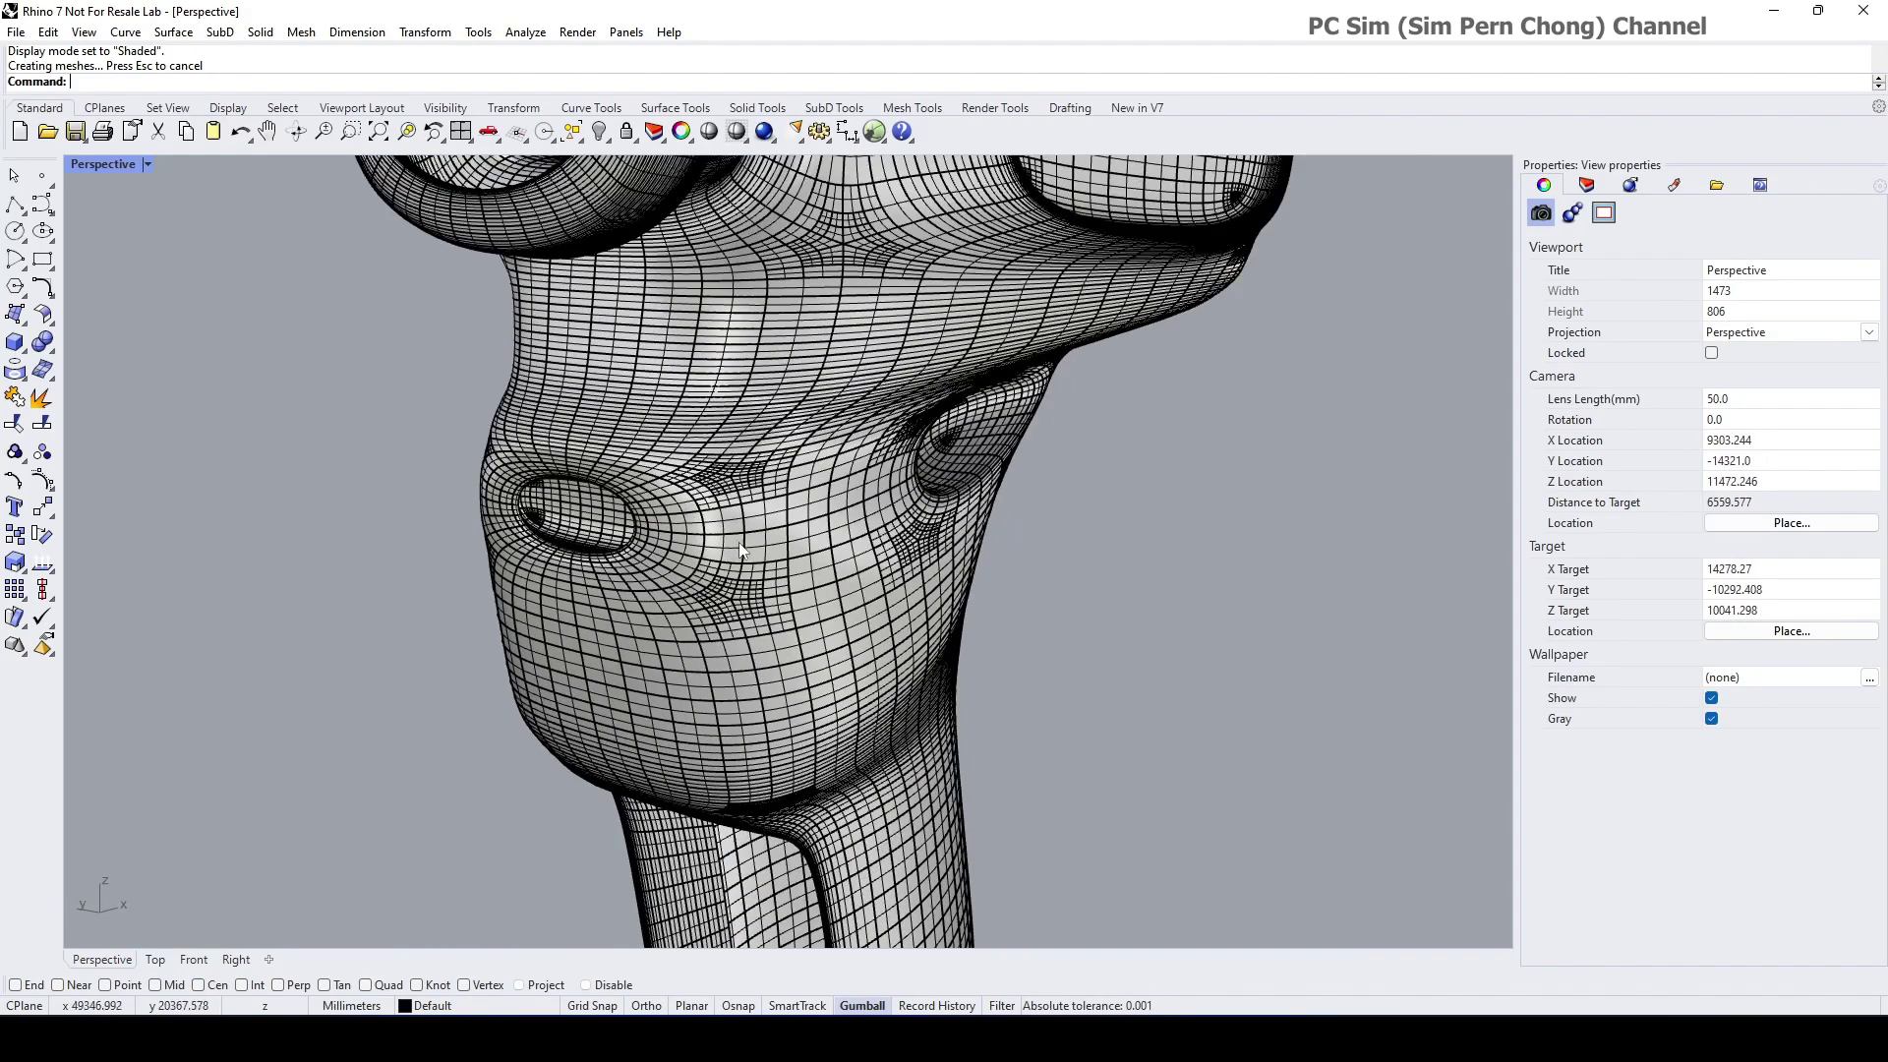
left_click(766, 551)
right_click_drag(763, 535, 644, 512, "shift")
scroll(511, 540, "up", 5)
scroll(548, 544, "down", 3)
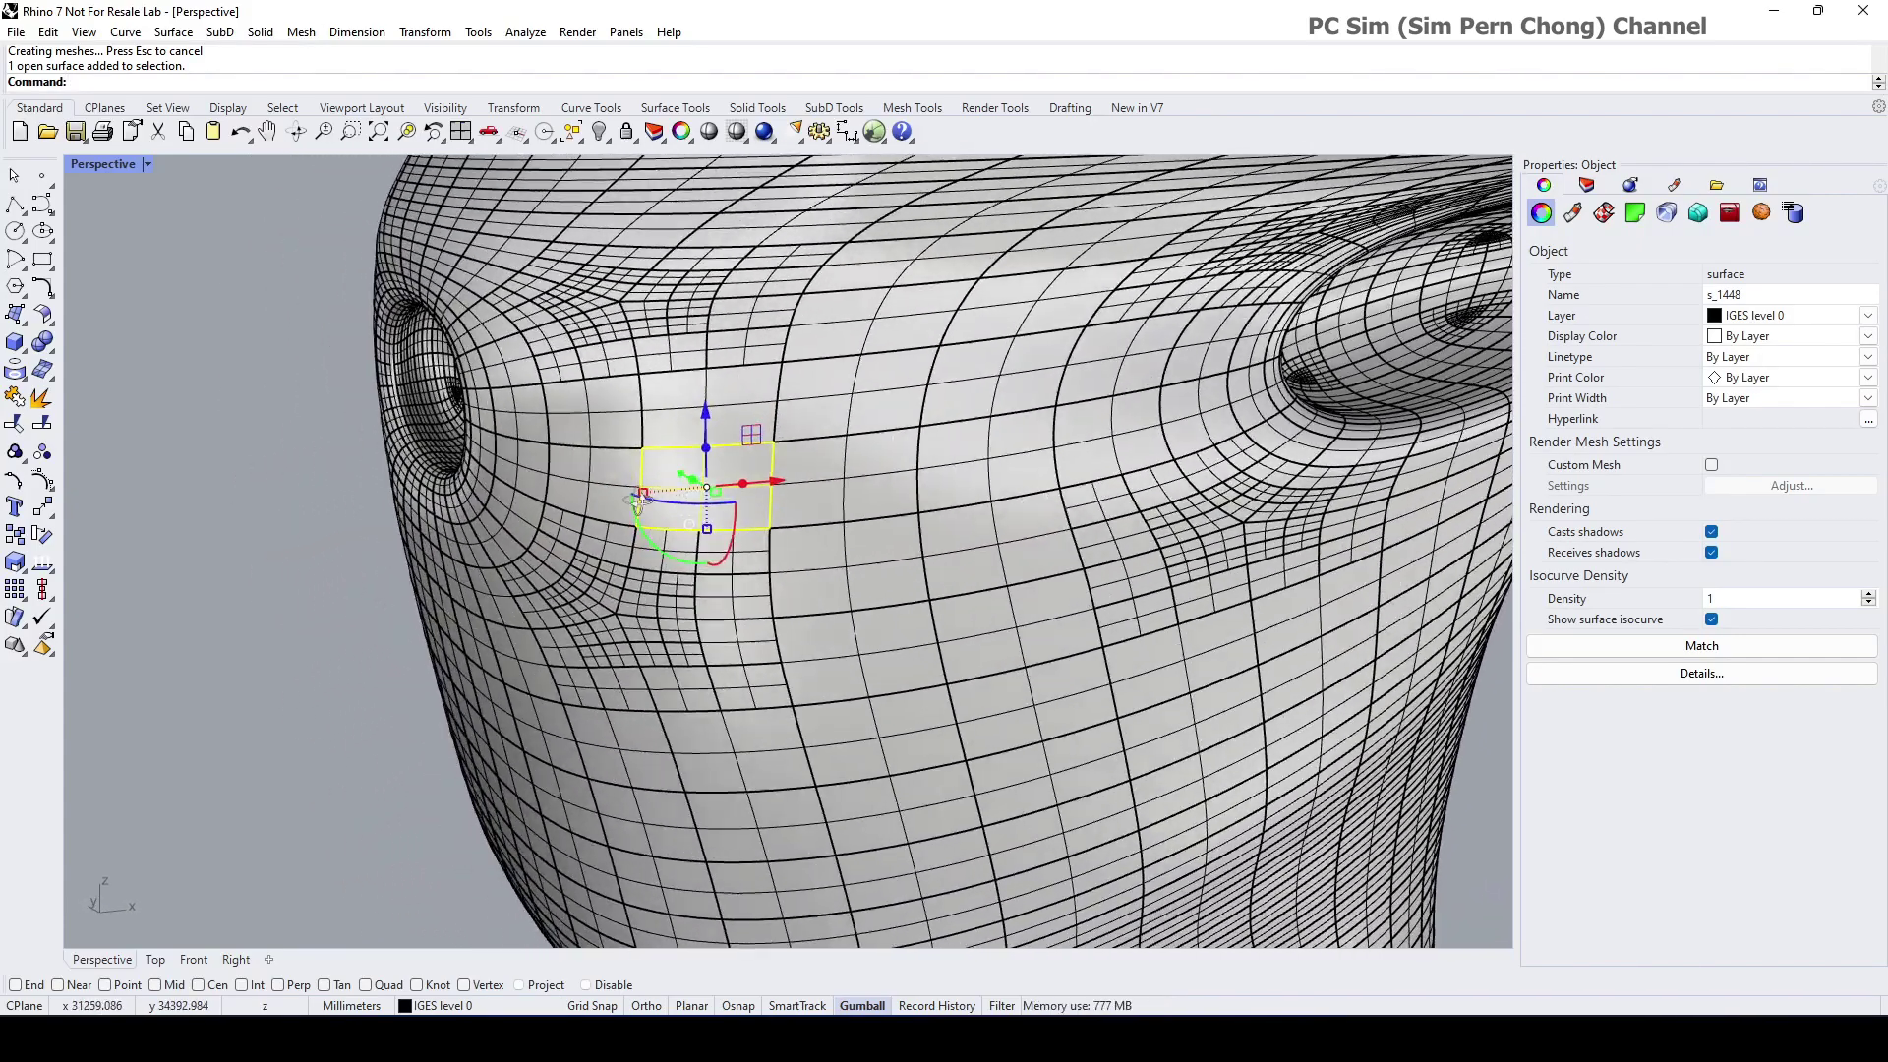
scroll(644, 512, "up", 3)
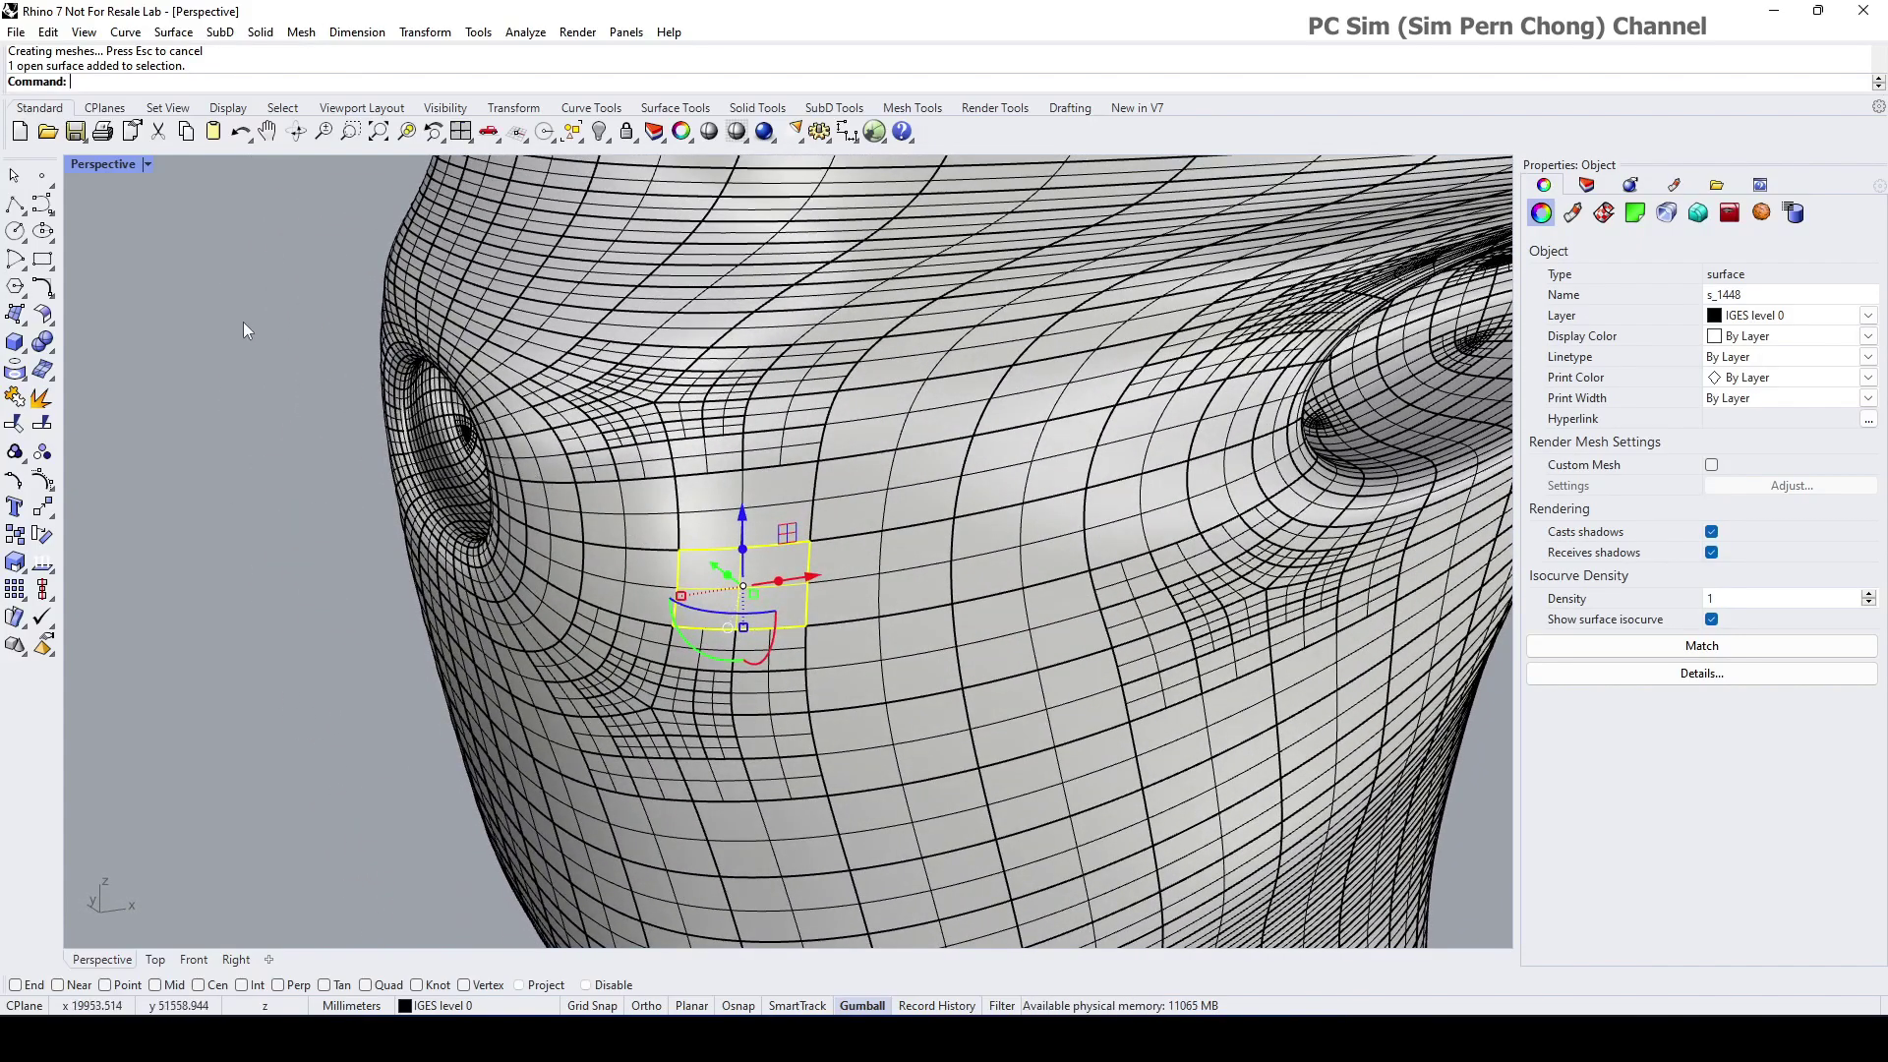
left_click(47, 481)
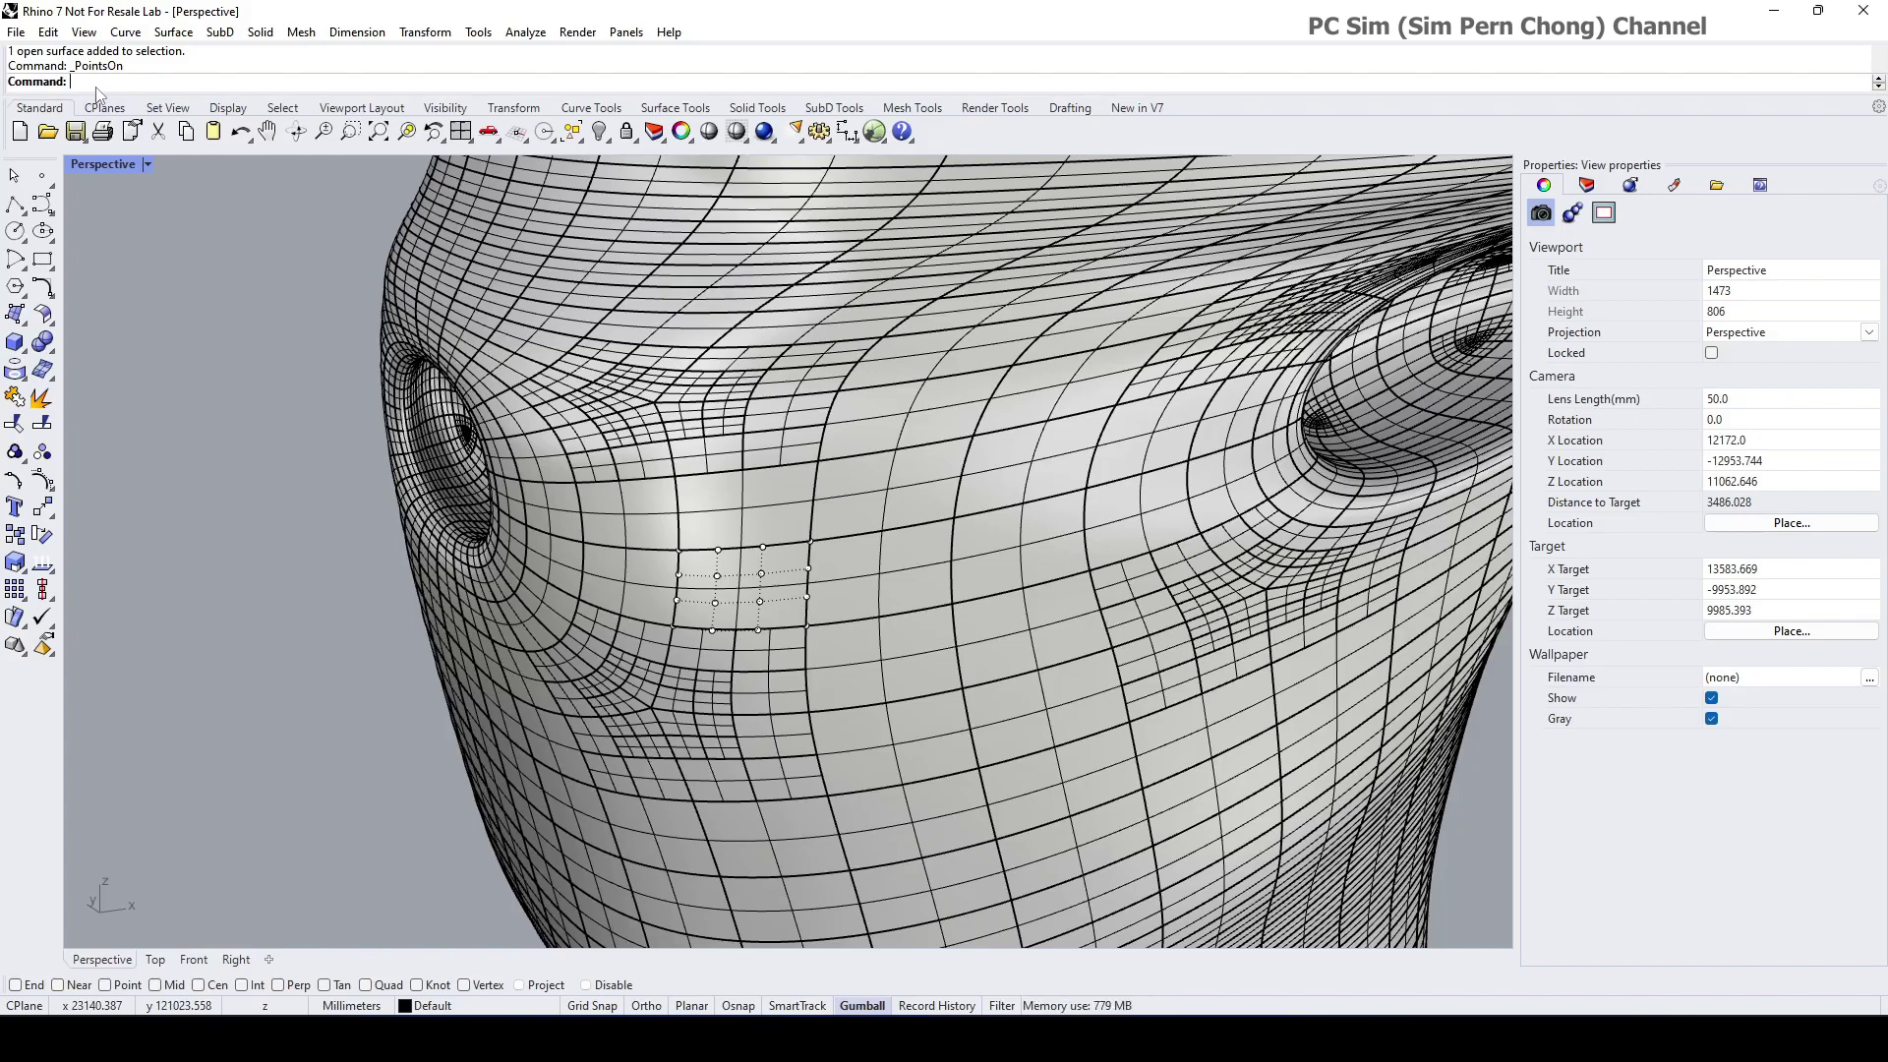
Step: Run What on a patch to confirm it is a degree-3 NURBS surface with 4×4 control points
type("What")
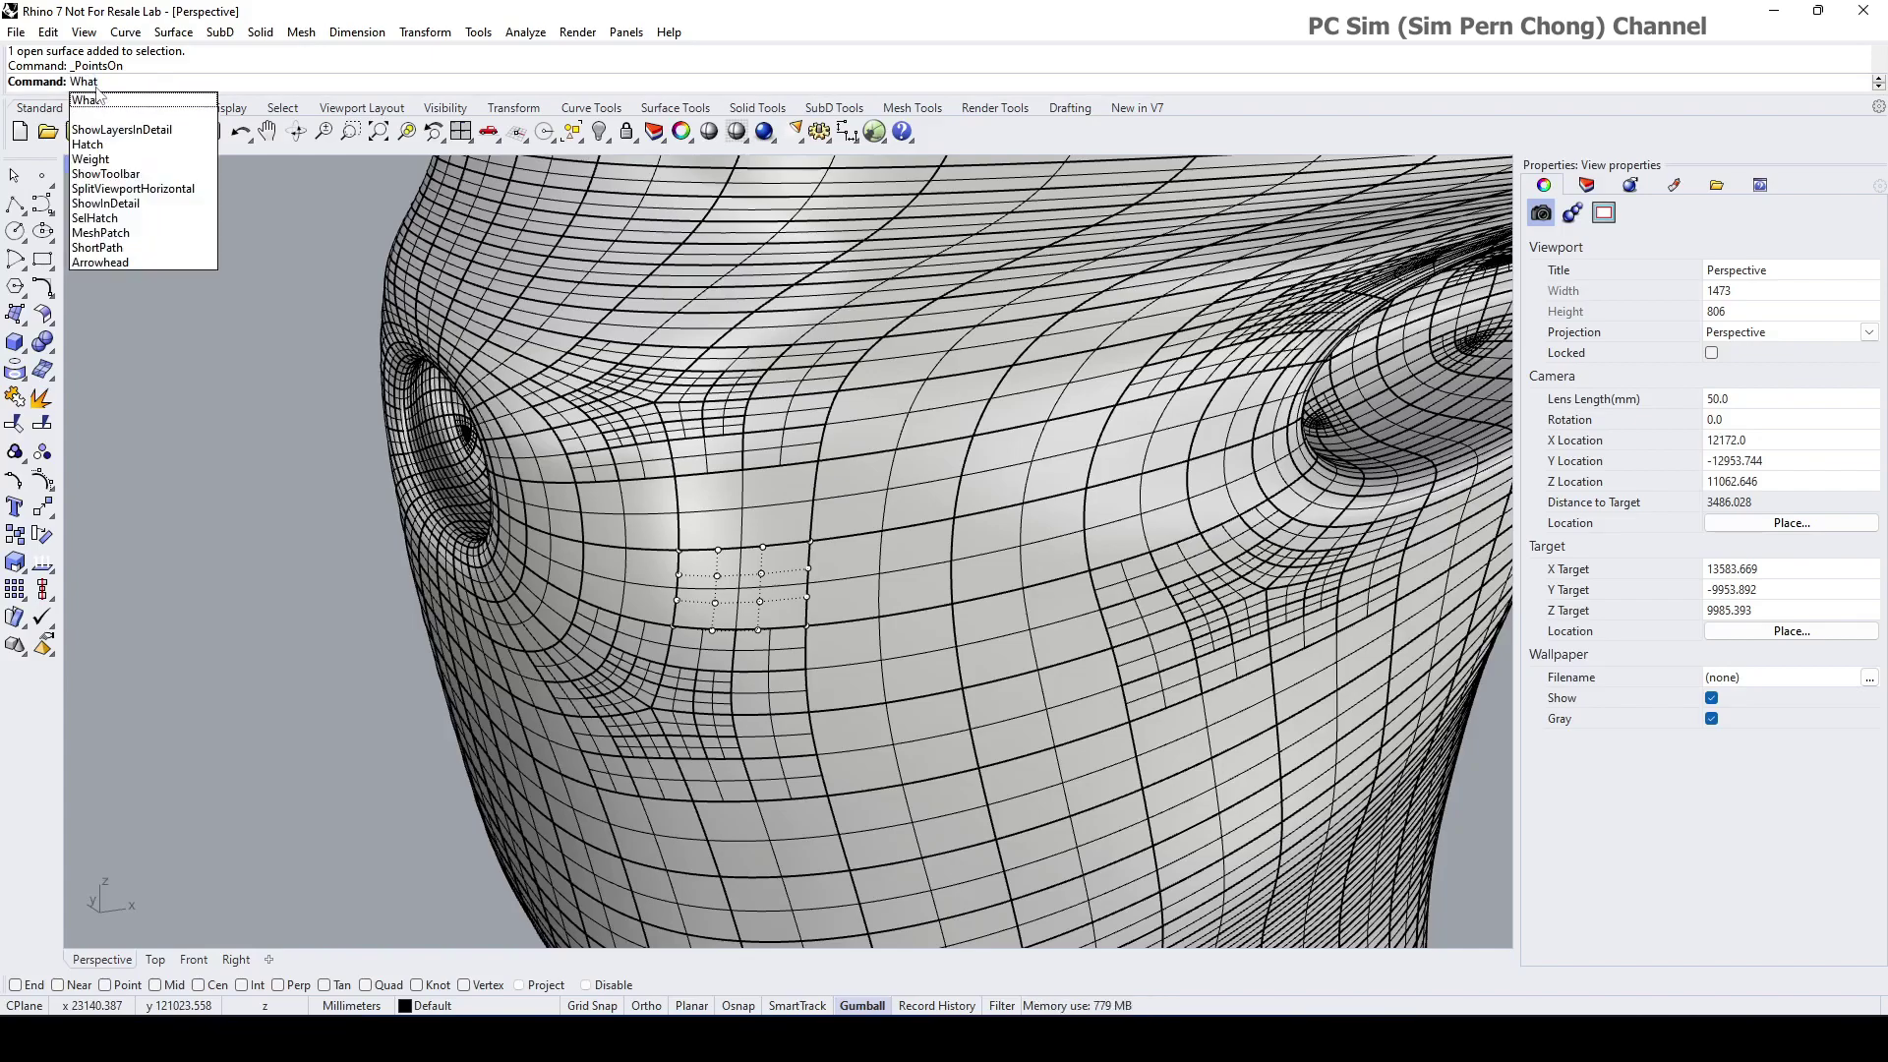
key("Return")
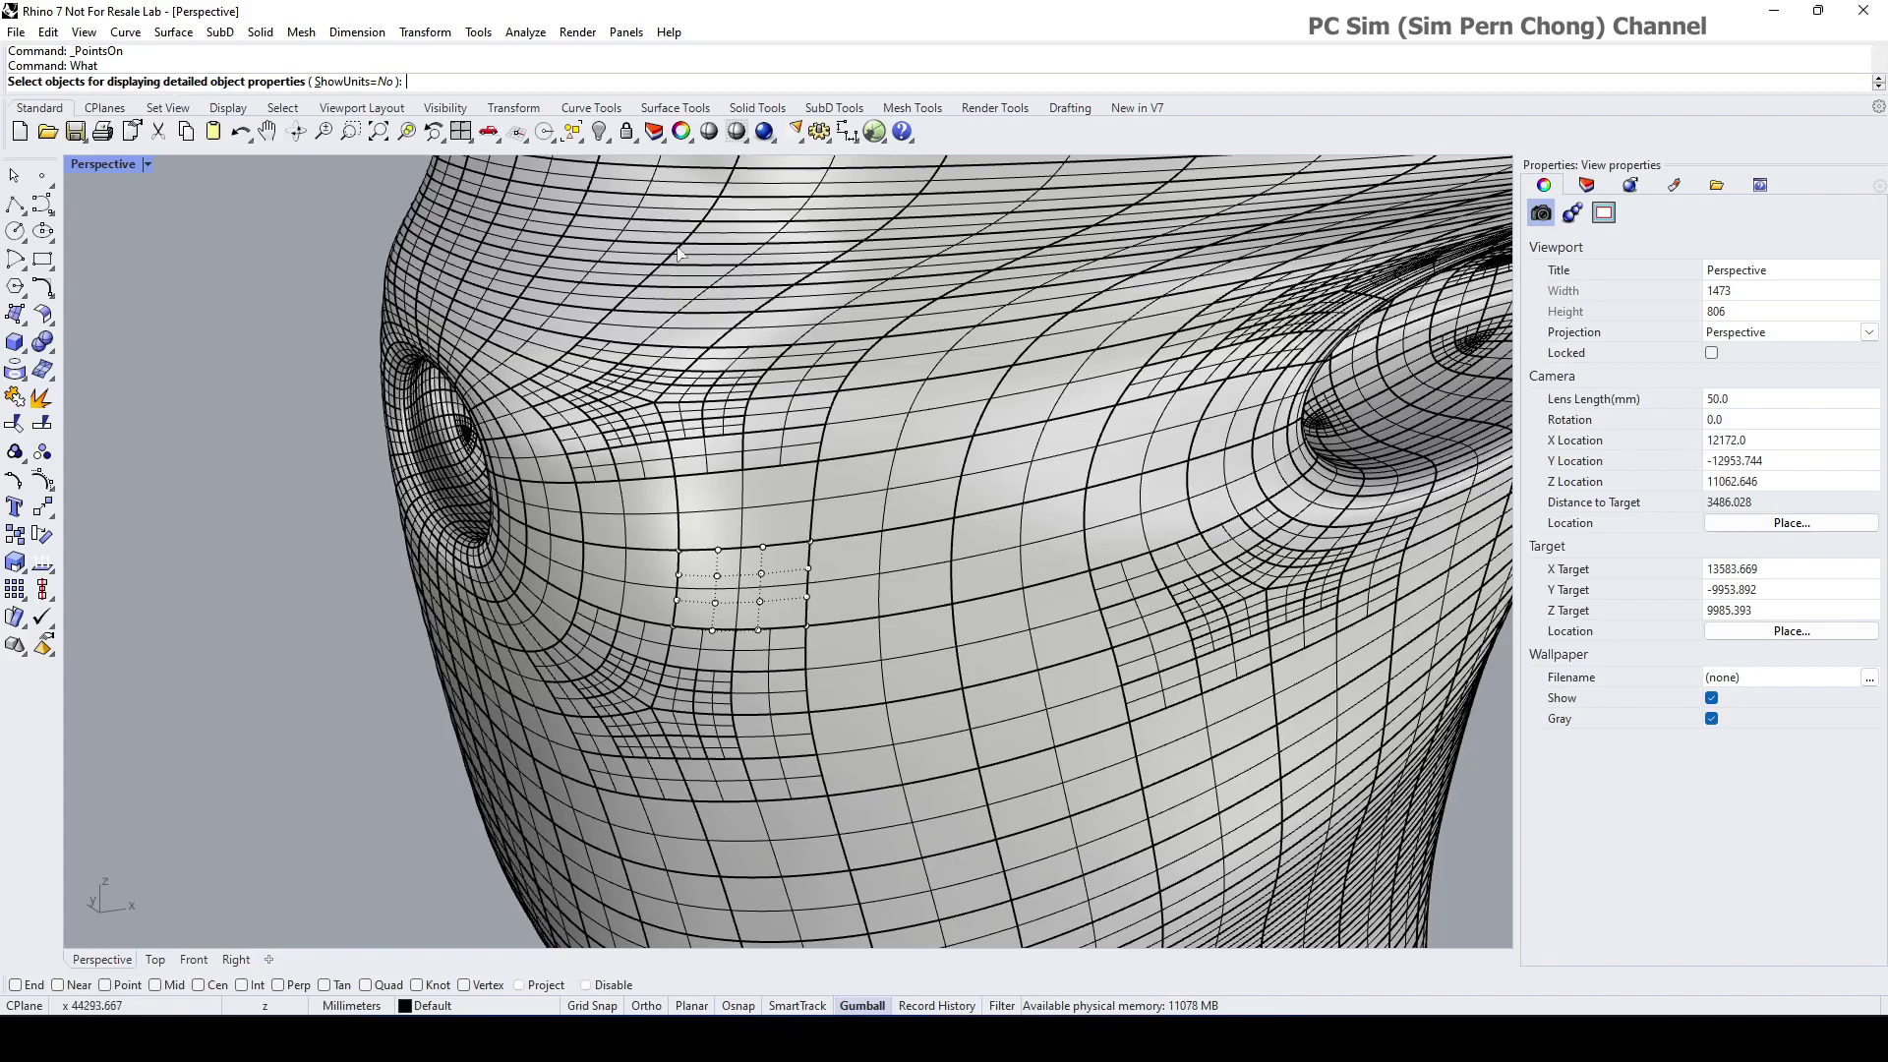
left_click(735, 596)
key("Return")
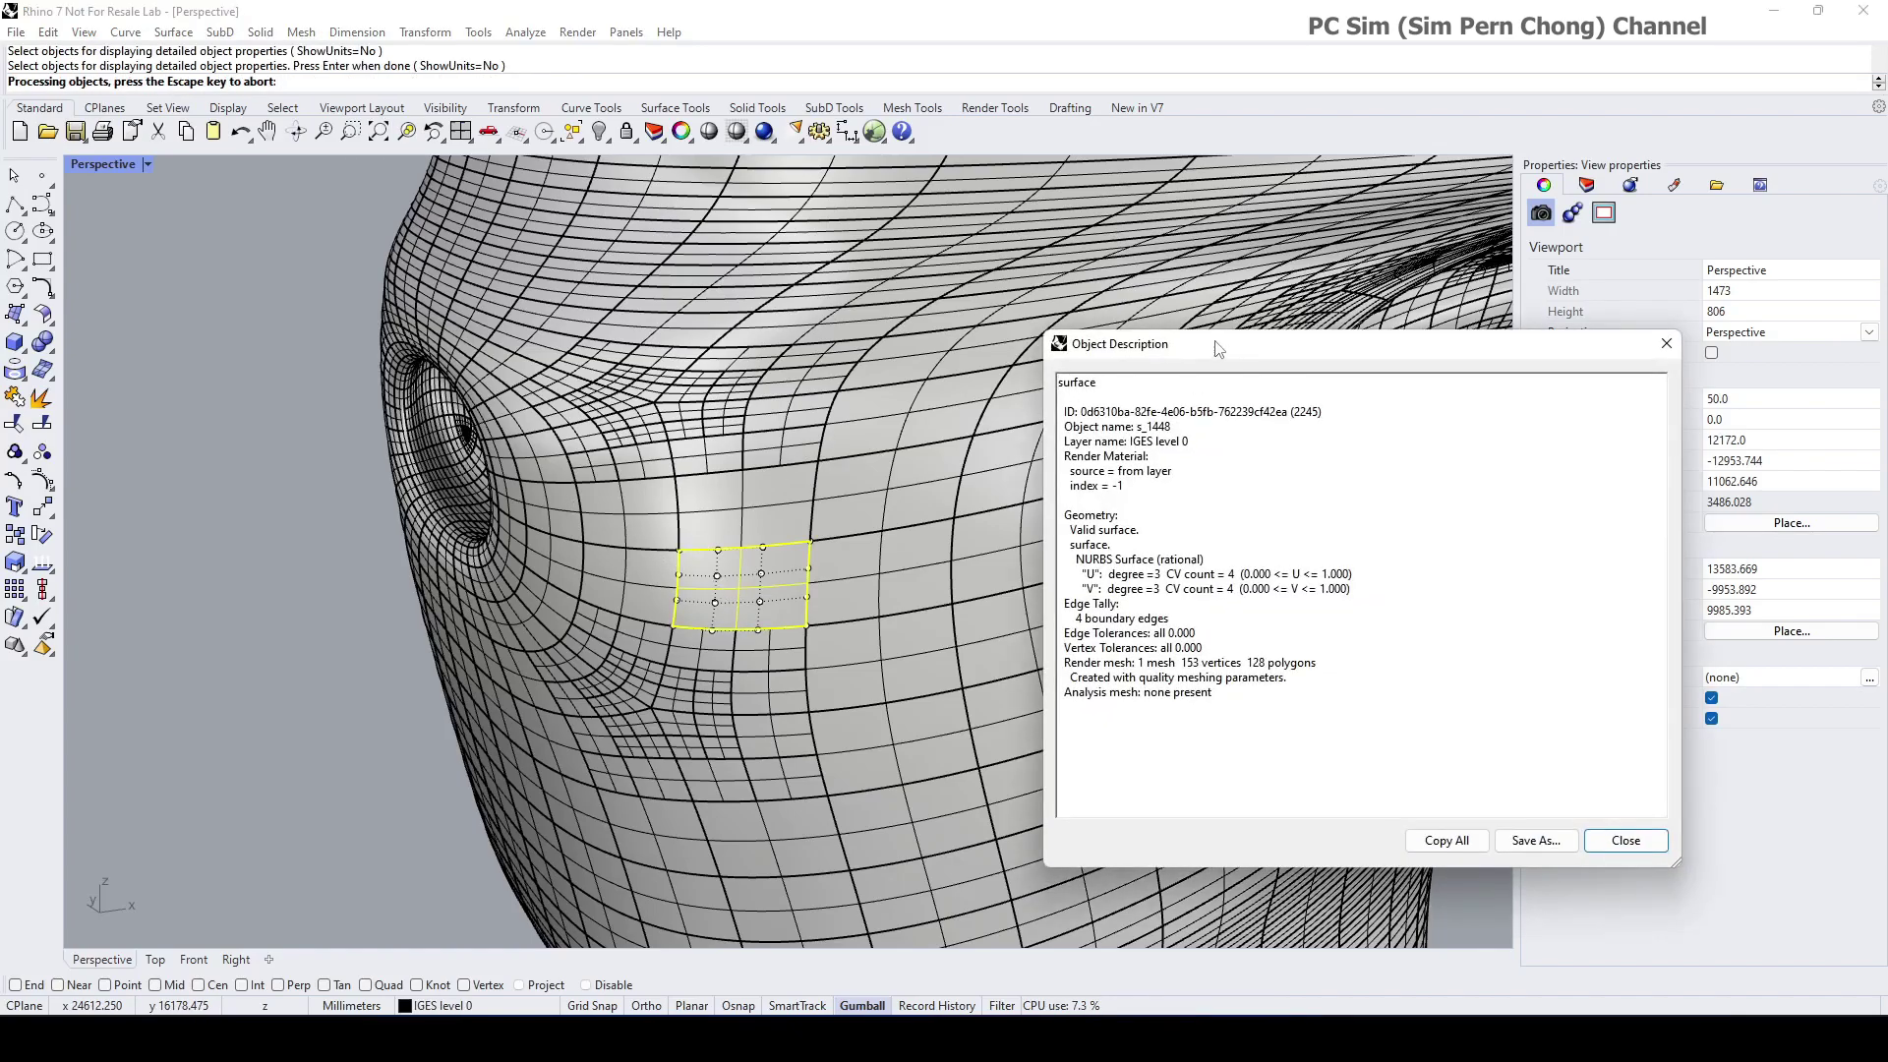
left_click_drag(1219, 349, 1071, 295)
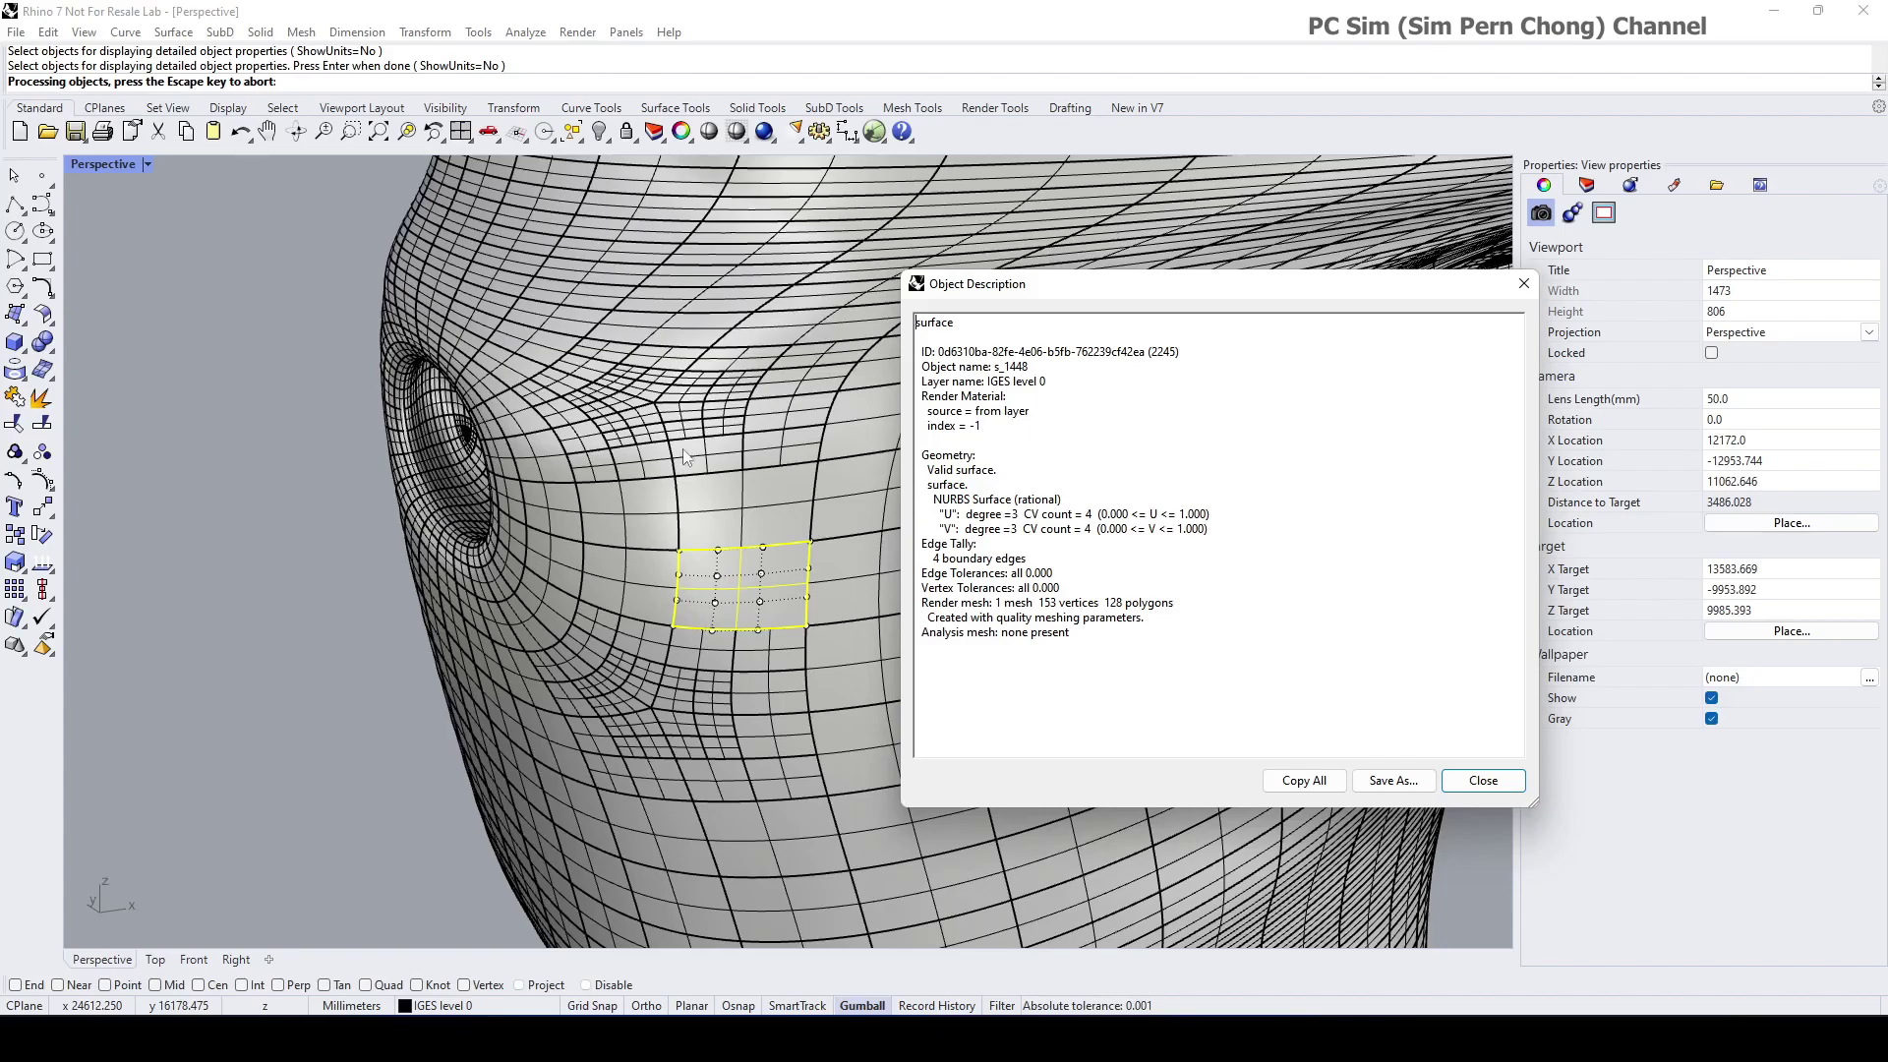
left_click(1484, 780)
Step: Window-select all 7472 surfaces and Alt-drag them along the green axis to make a copy
scroll(1019, 563, "down", 6)
scroll(1018, 564, "up", 2)
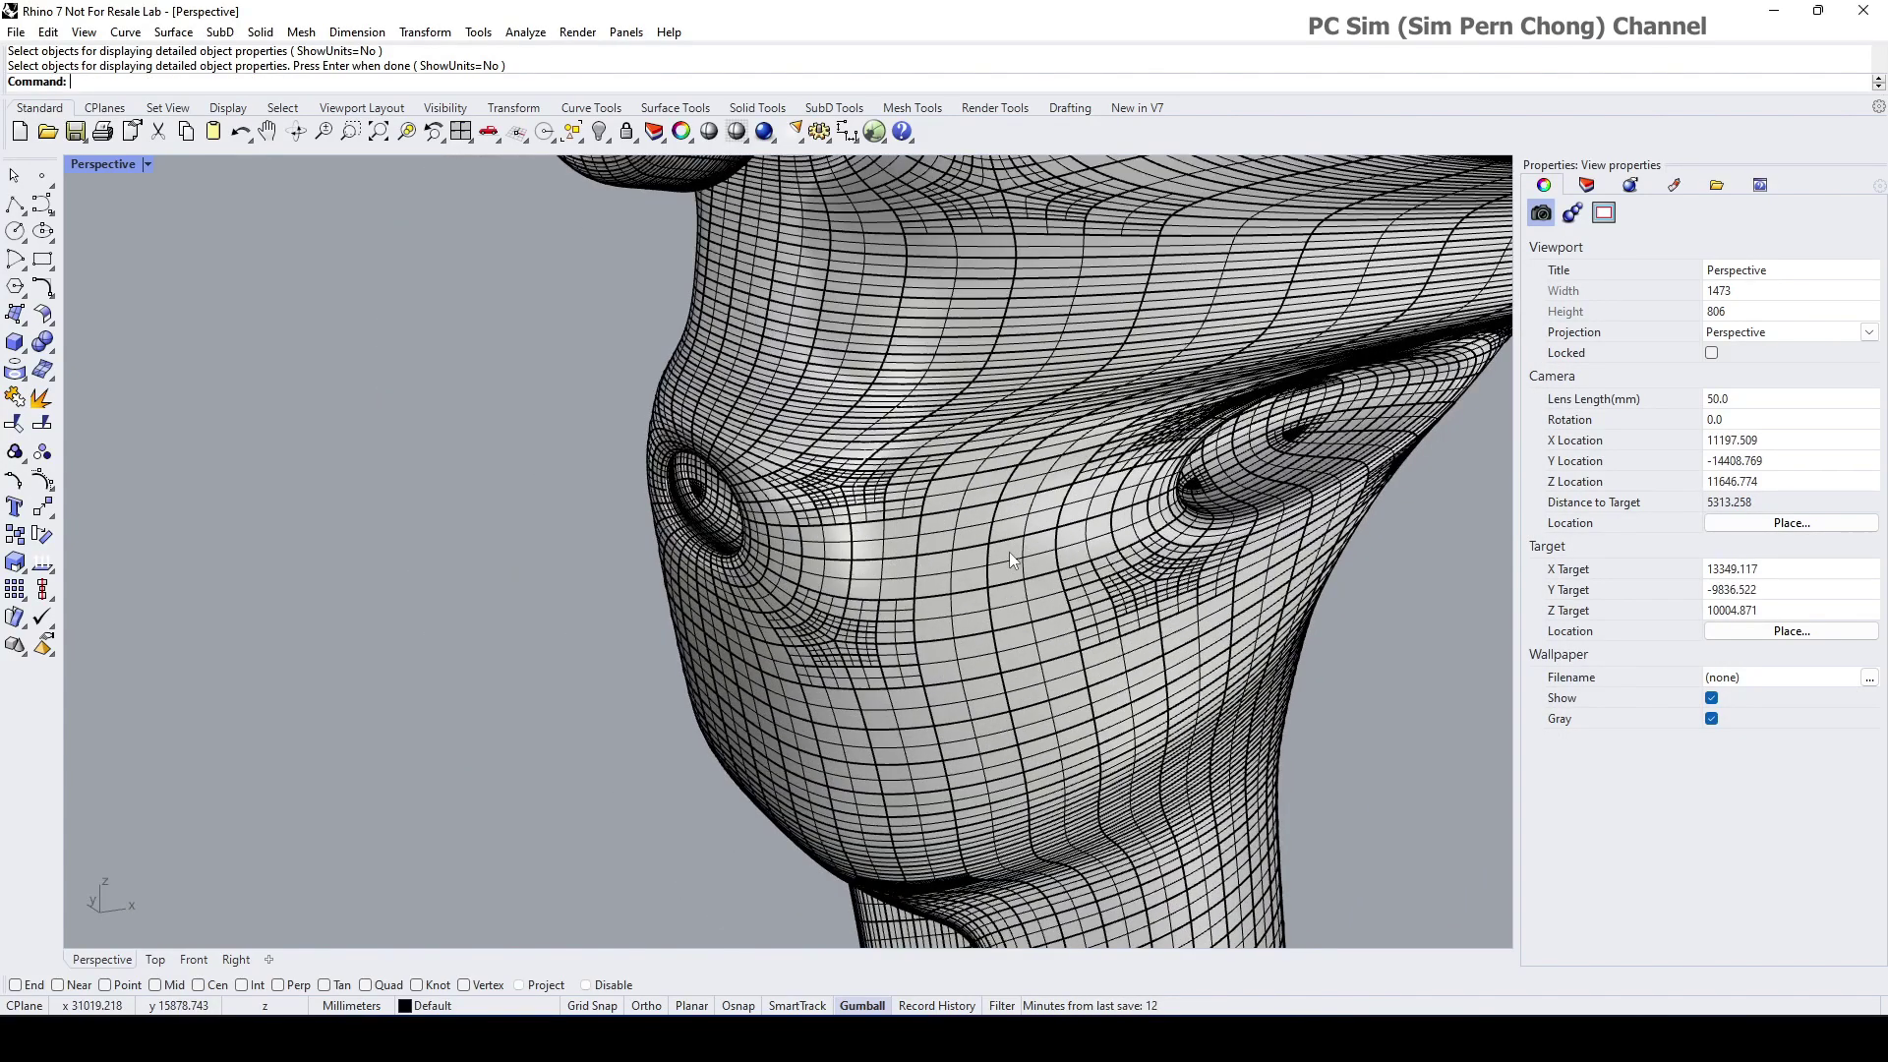
scroll(1009, 551, "down", 14)
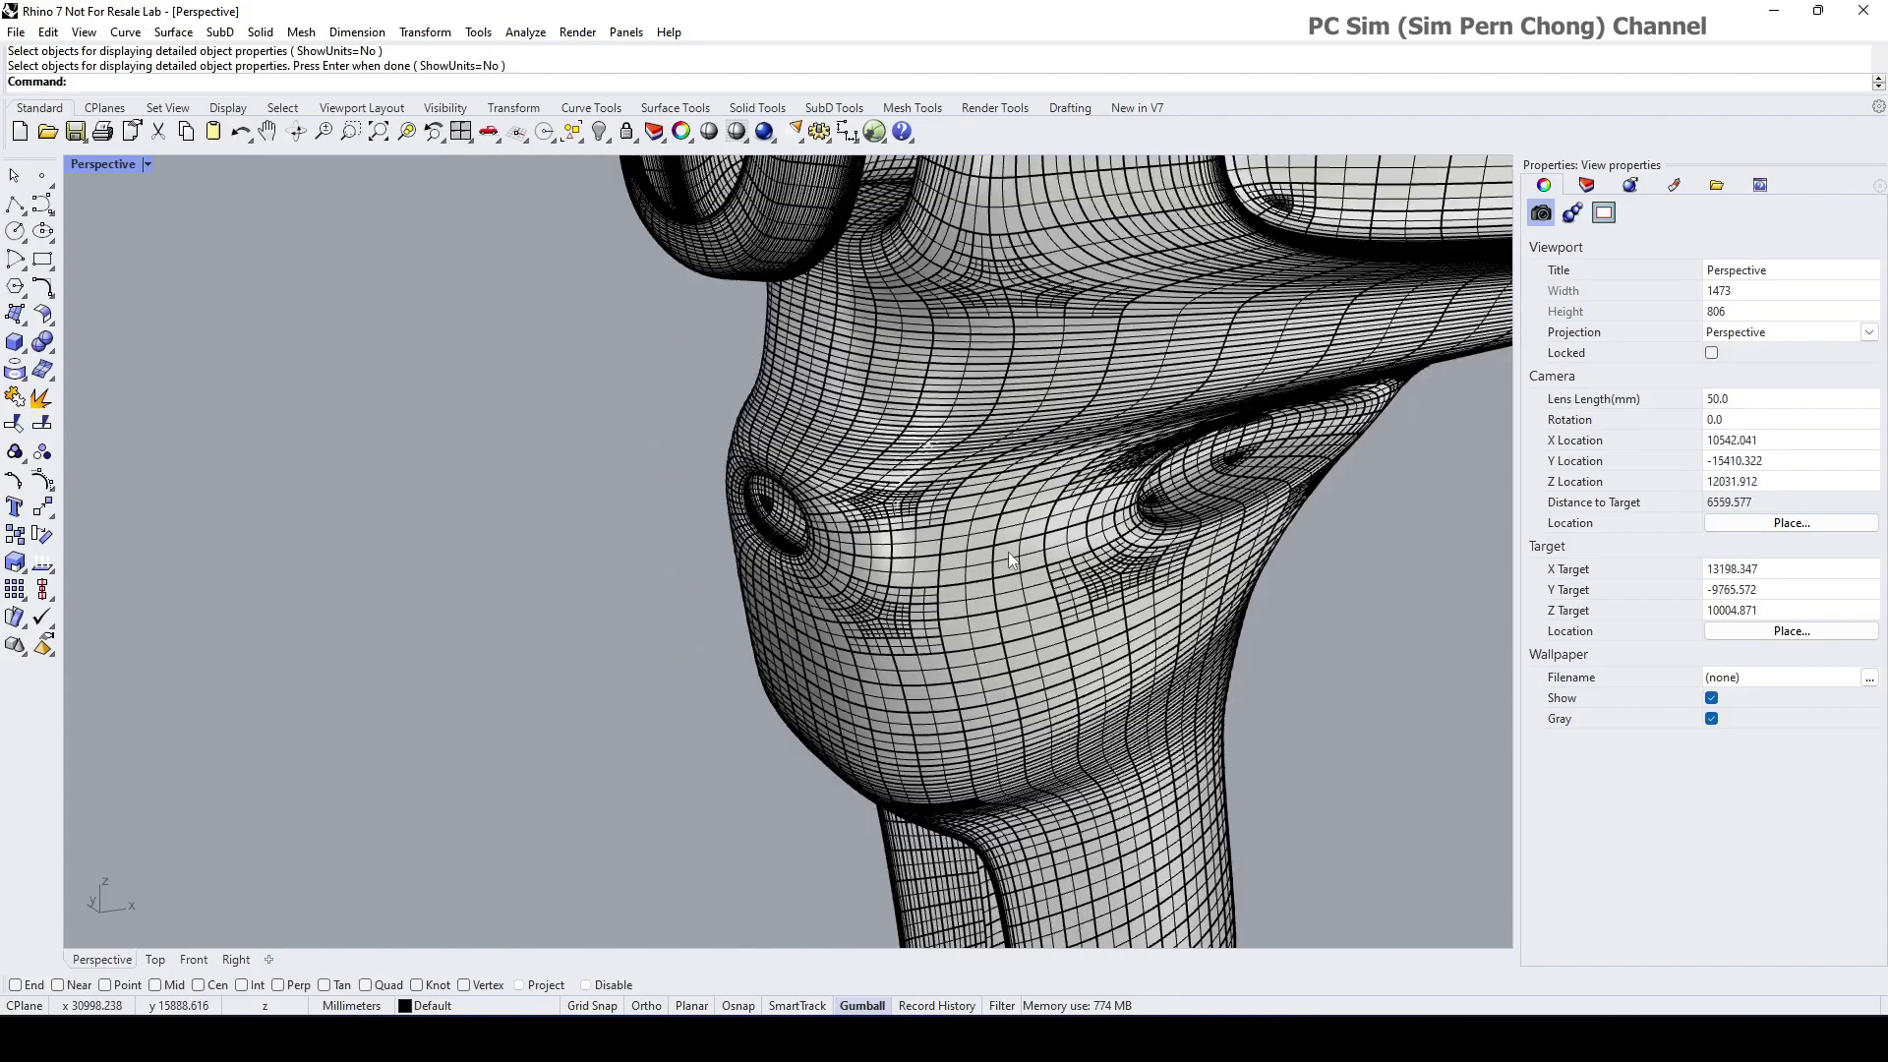
left_click_drag(825, 295, 1375, 888)
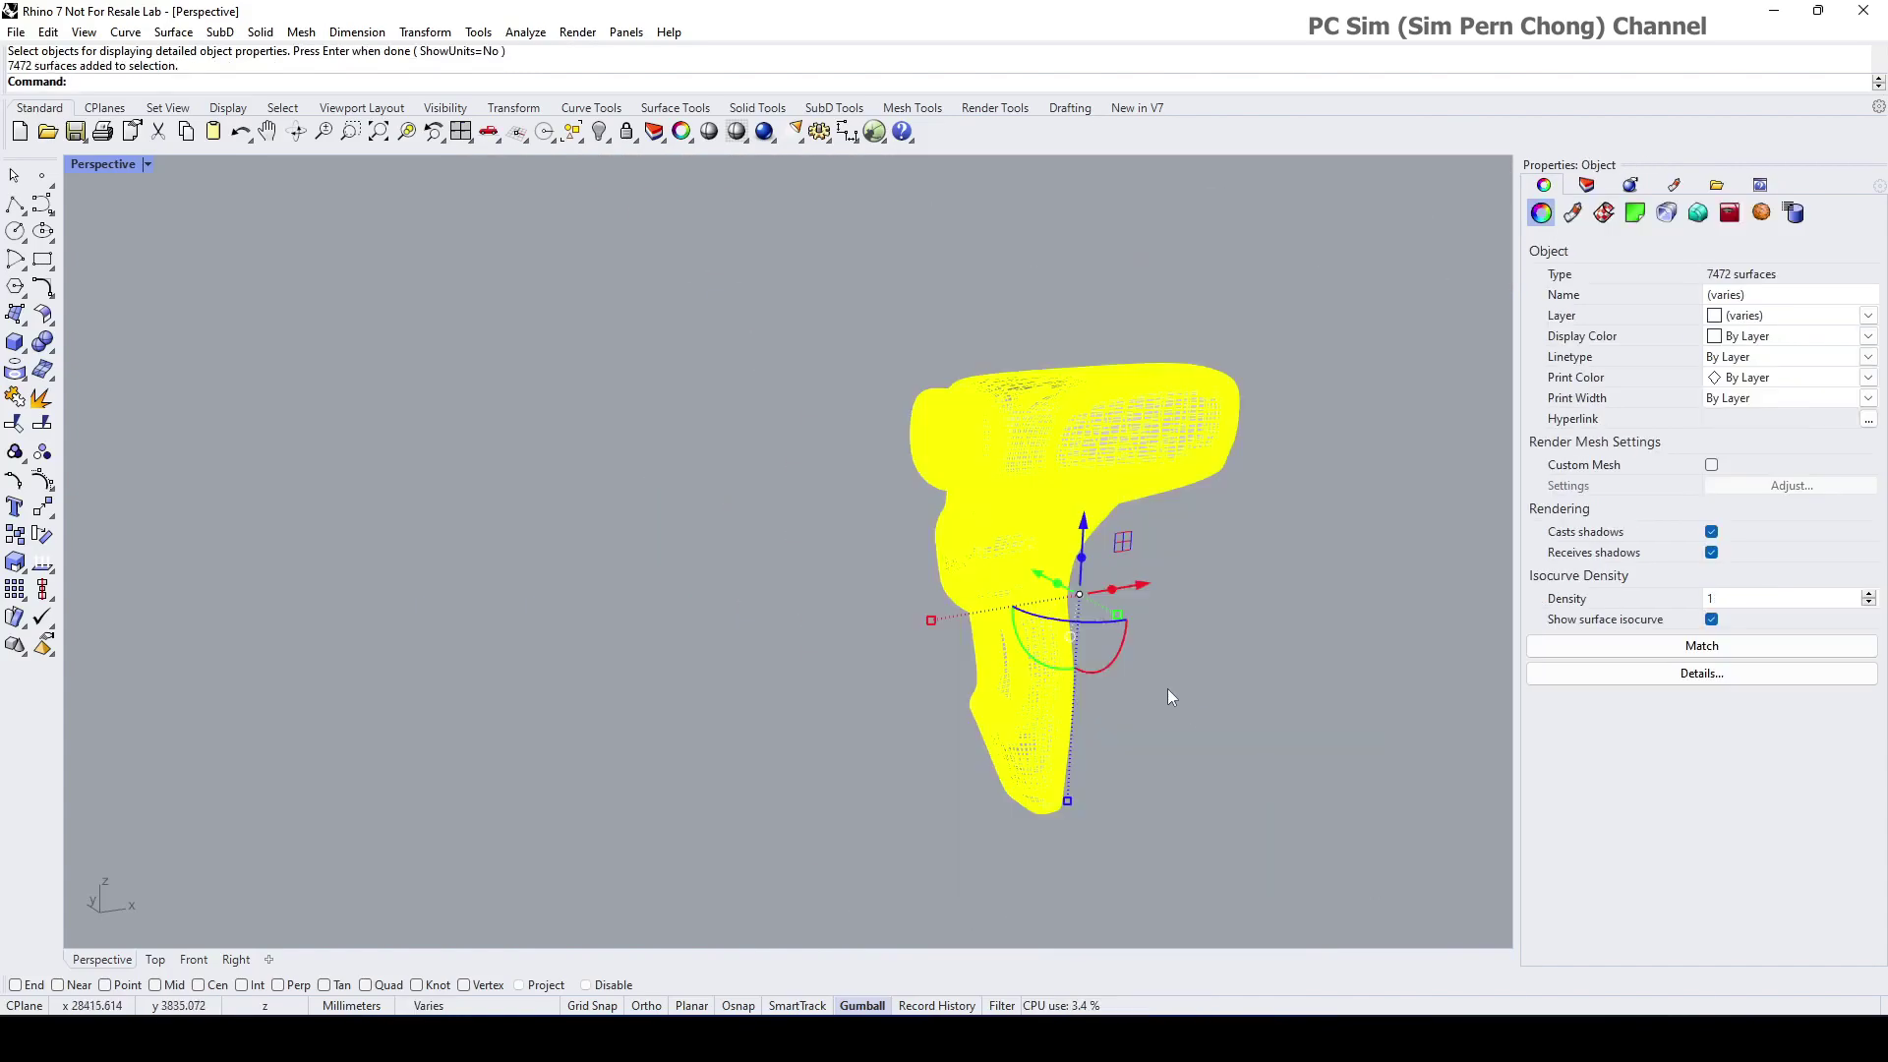
right_click_drag(1154, 676, 1308, 723)
left_click_drag(999, 542, 1268, 630)
key("alt")
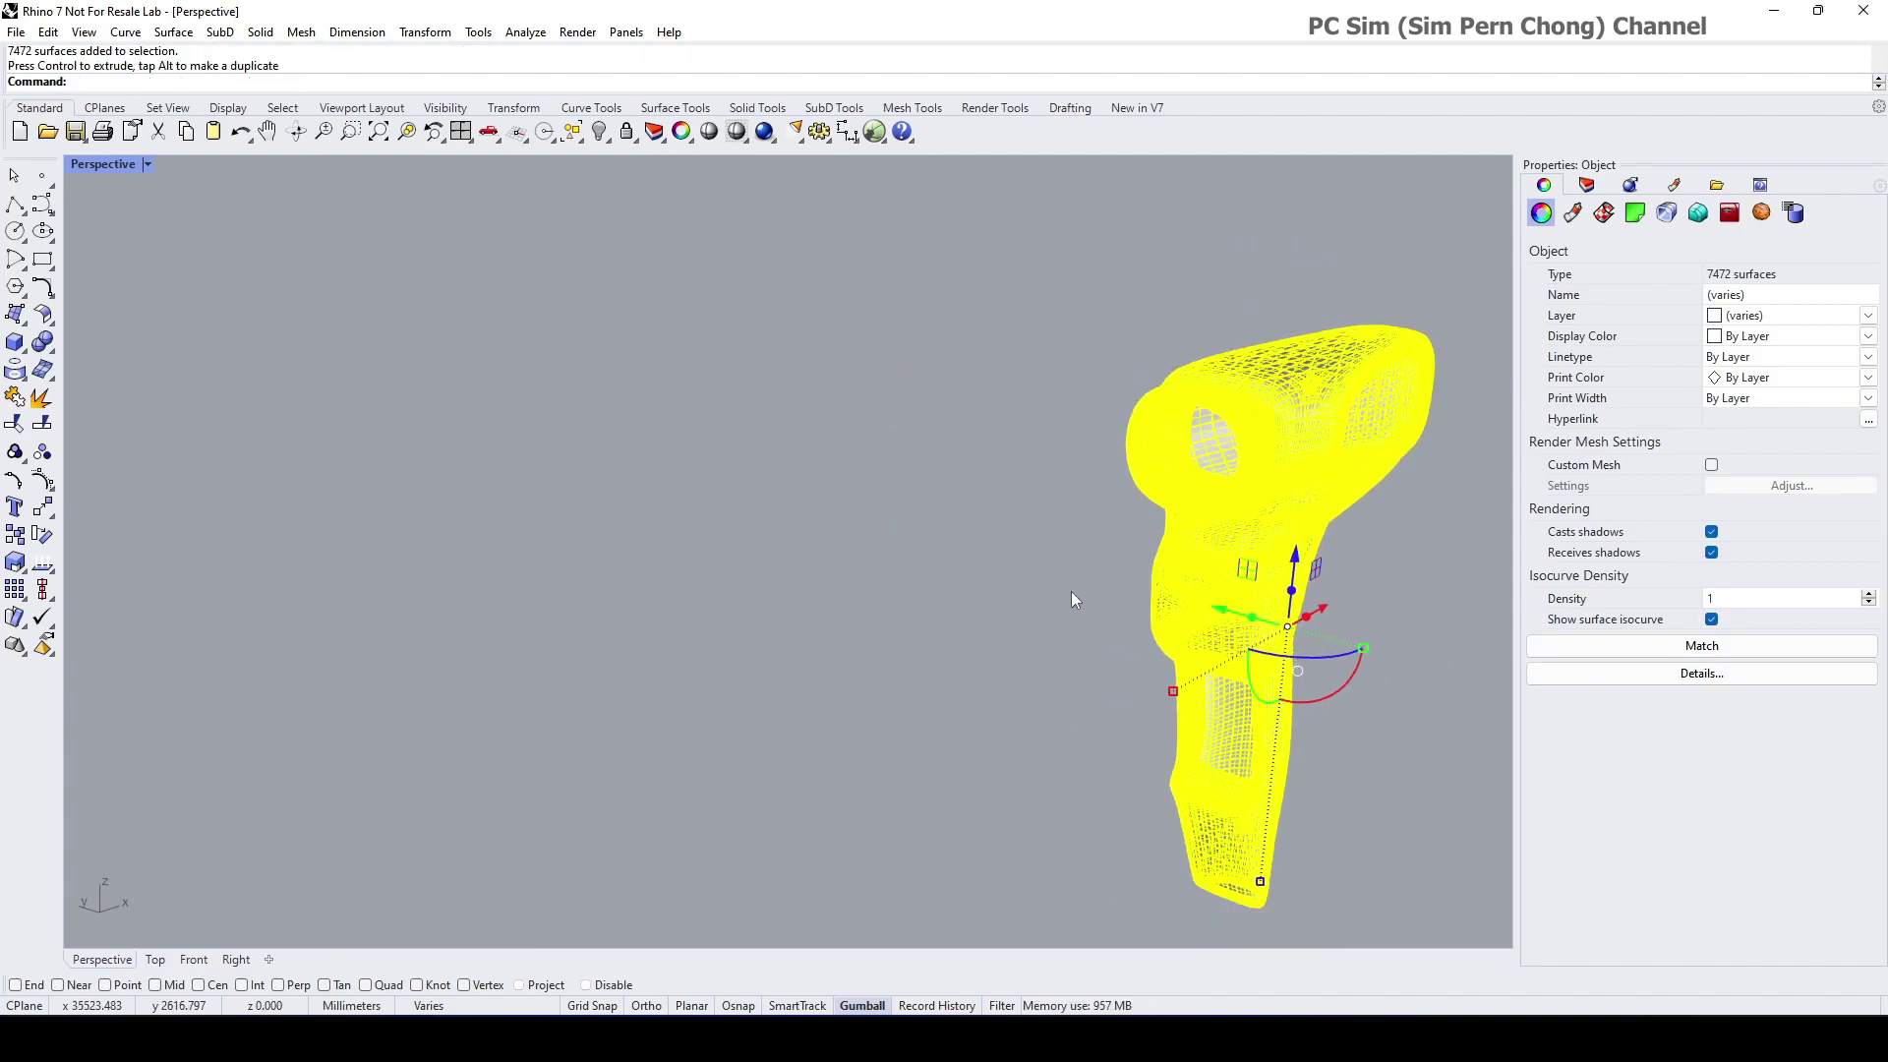
right_click_drag(1064, 588, 854, 554)
scroll(922, 524, "up", 3)
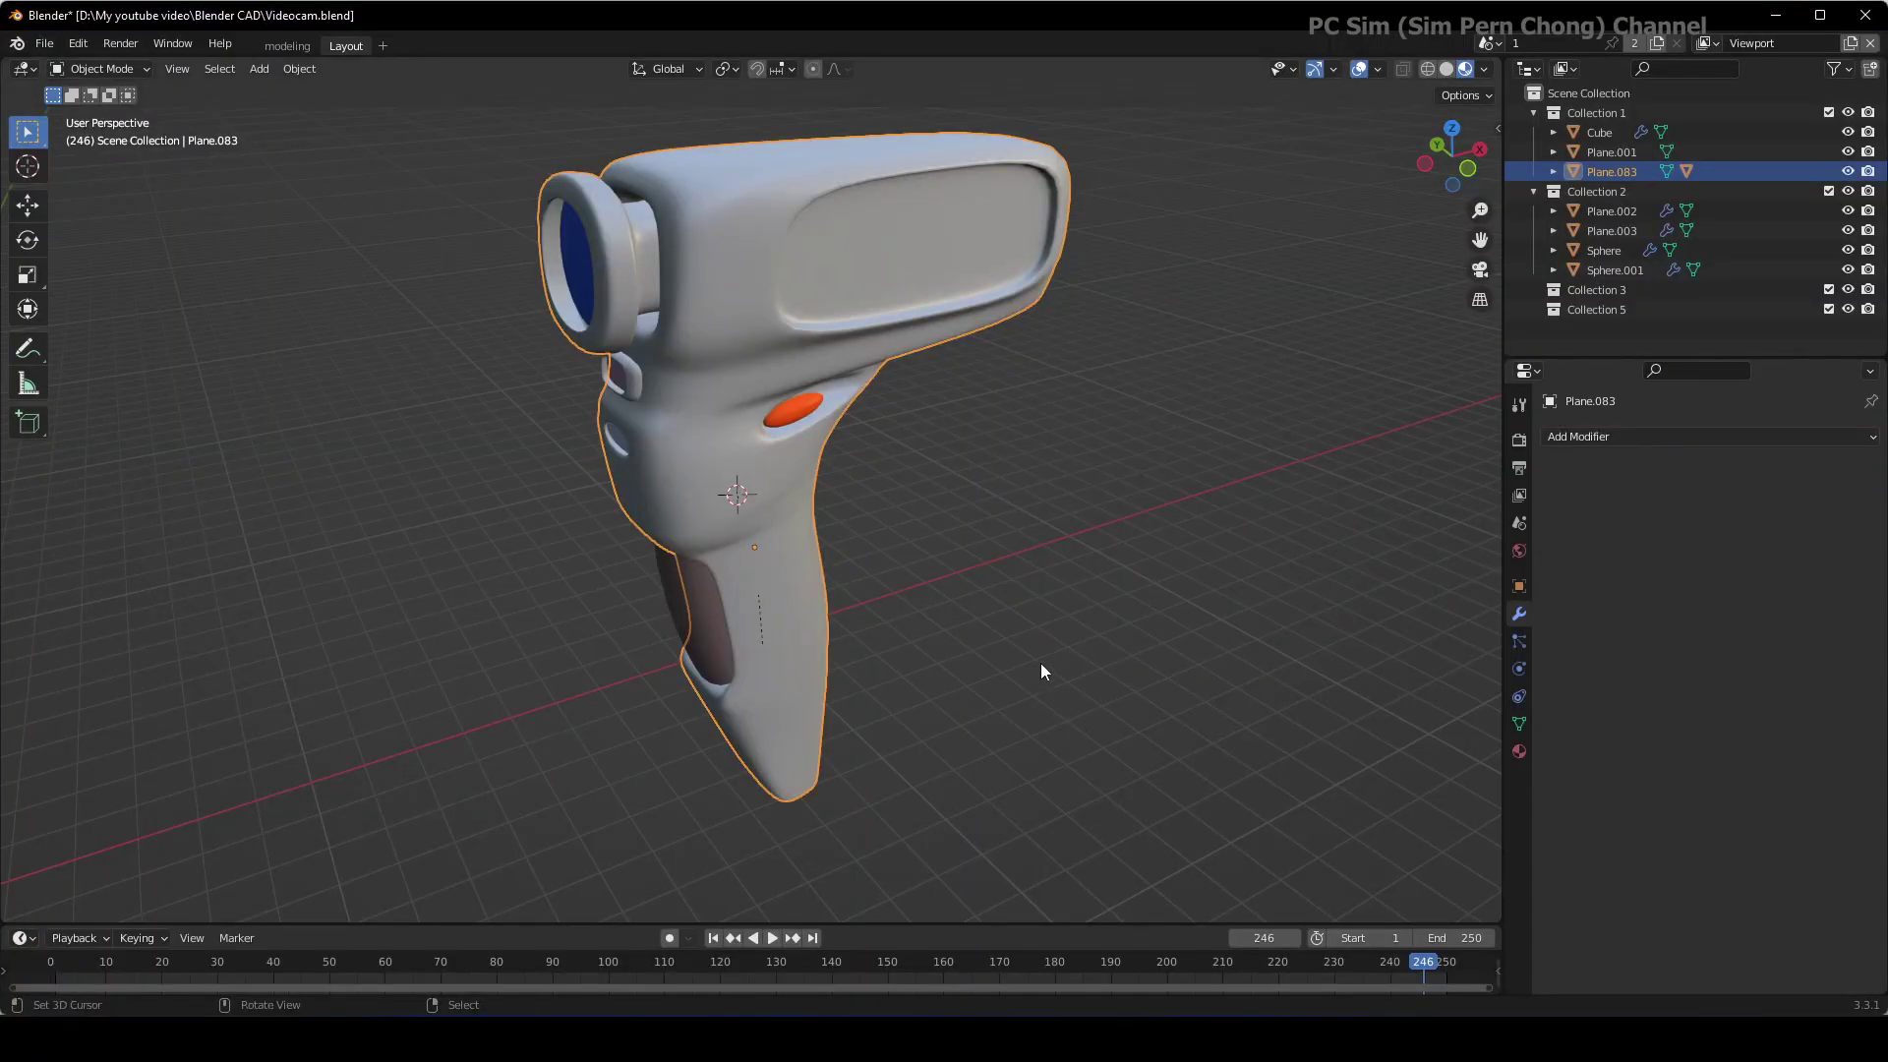
Step: Select the videocam body Plane.083
scroll(987, 606, "up", 2)
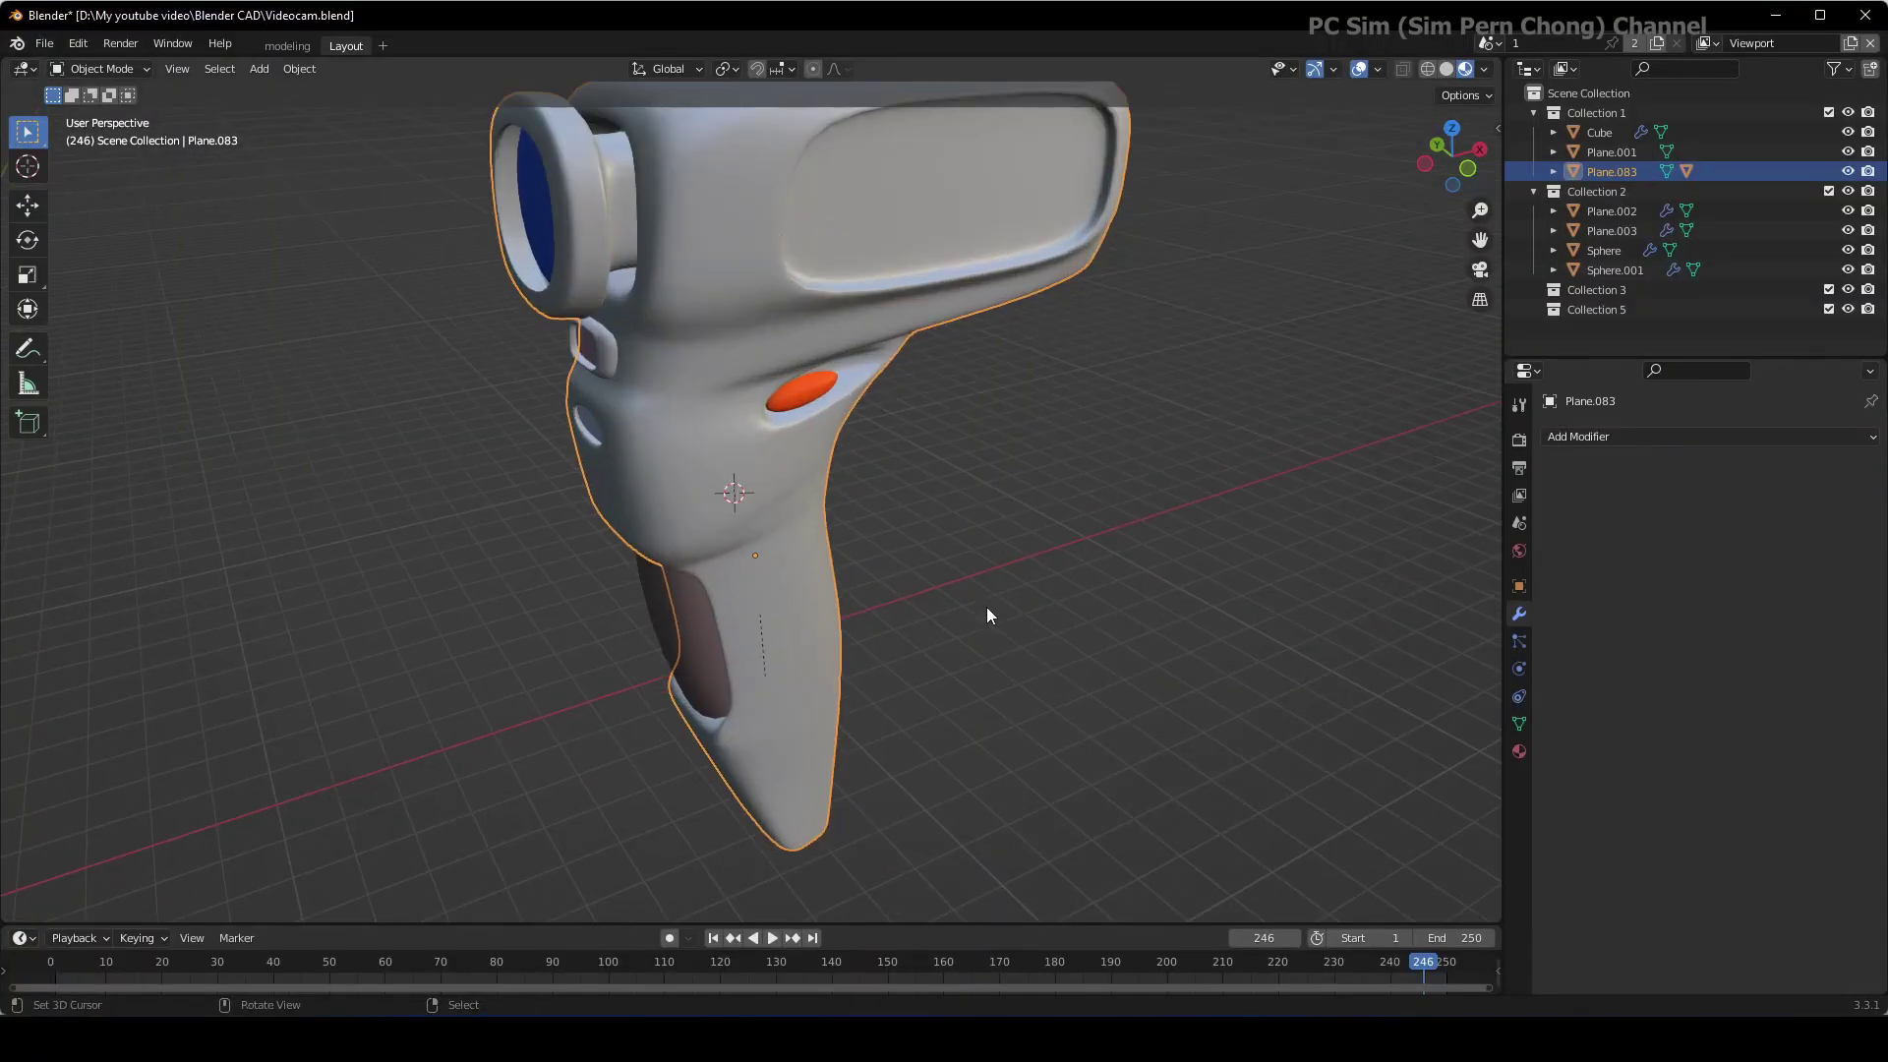
left_click(982, 598)
scroll(991, 590, "down", 2)
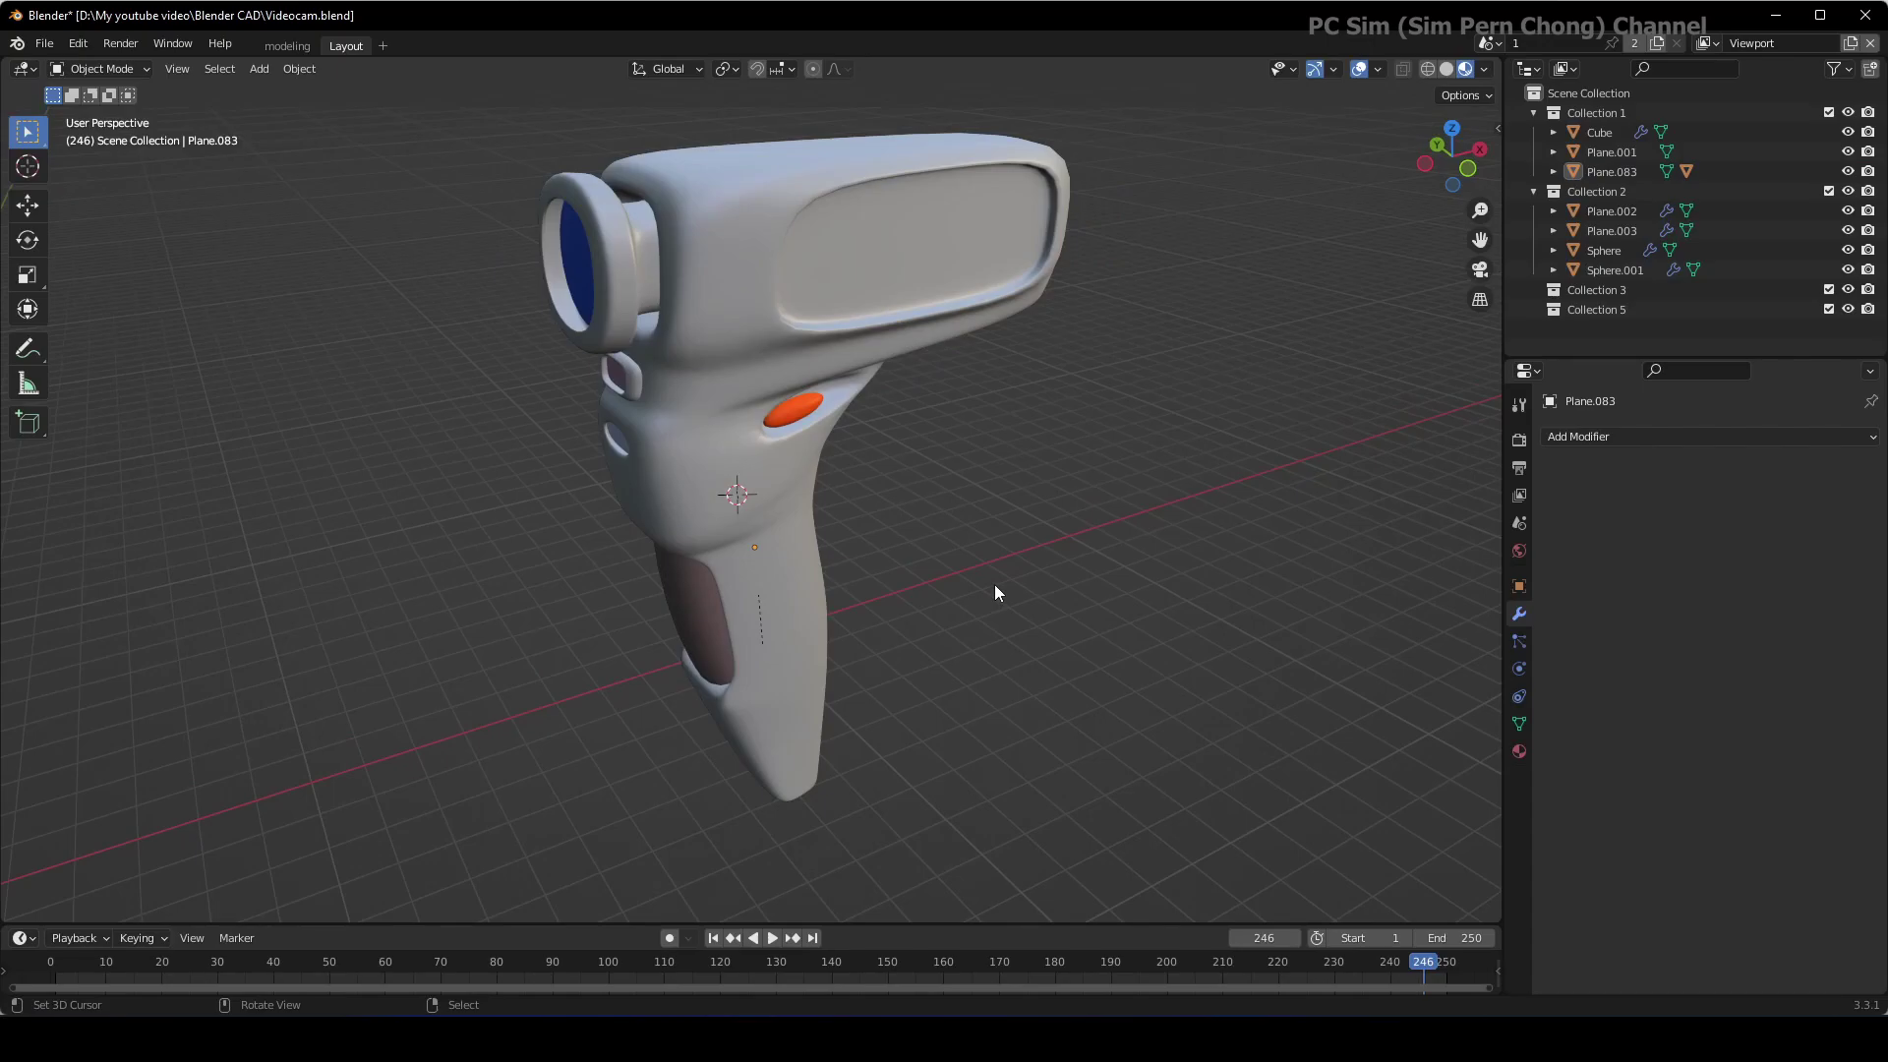
left_click(730, 340)
Step: Undo until the Subsurf modifier returns with viewport and render levels at 2
left_click(86, 42)
left_click(87, 45)
left_click(87, 45)
left_click(87, 43)
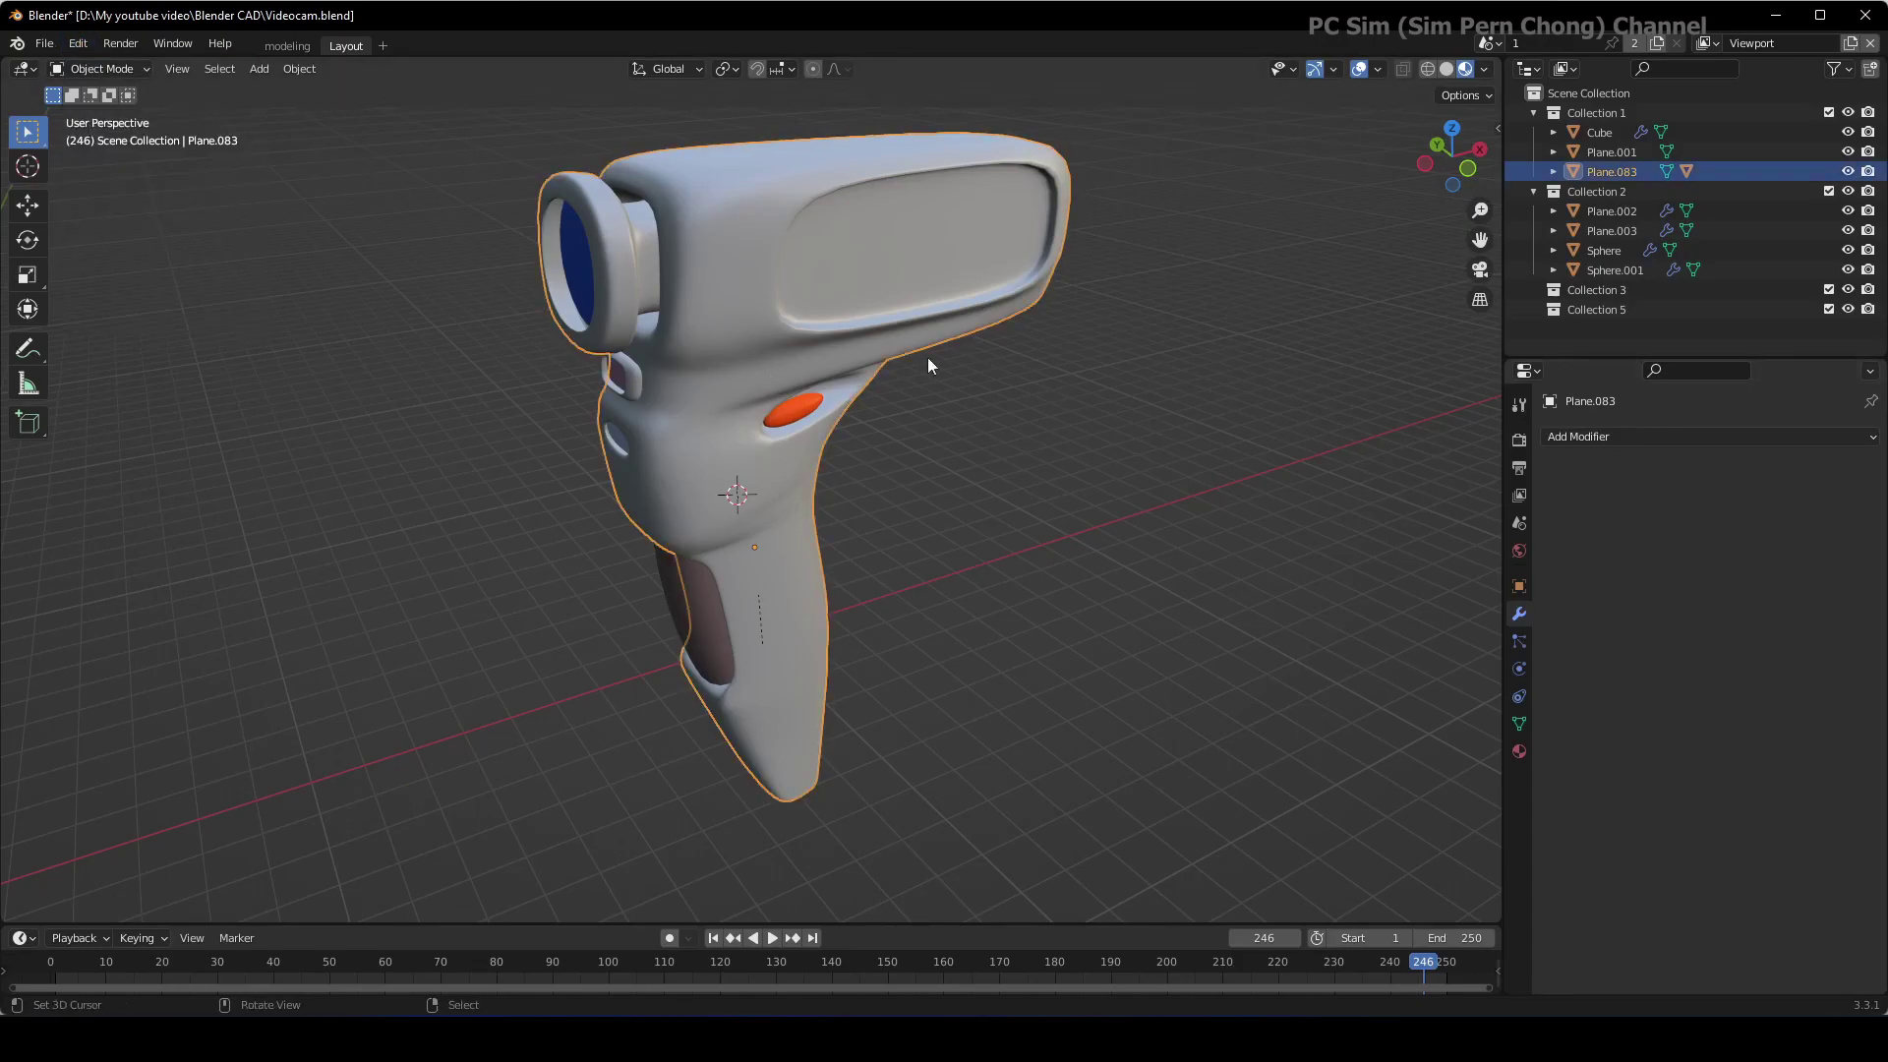
left_click(79, 43)
left_click(108, 69)
left_click(79, 43)
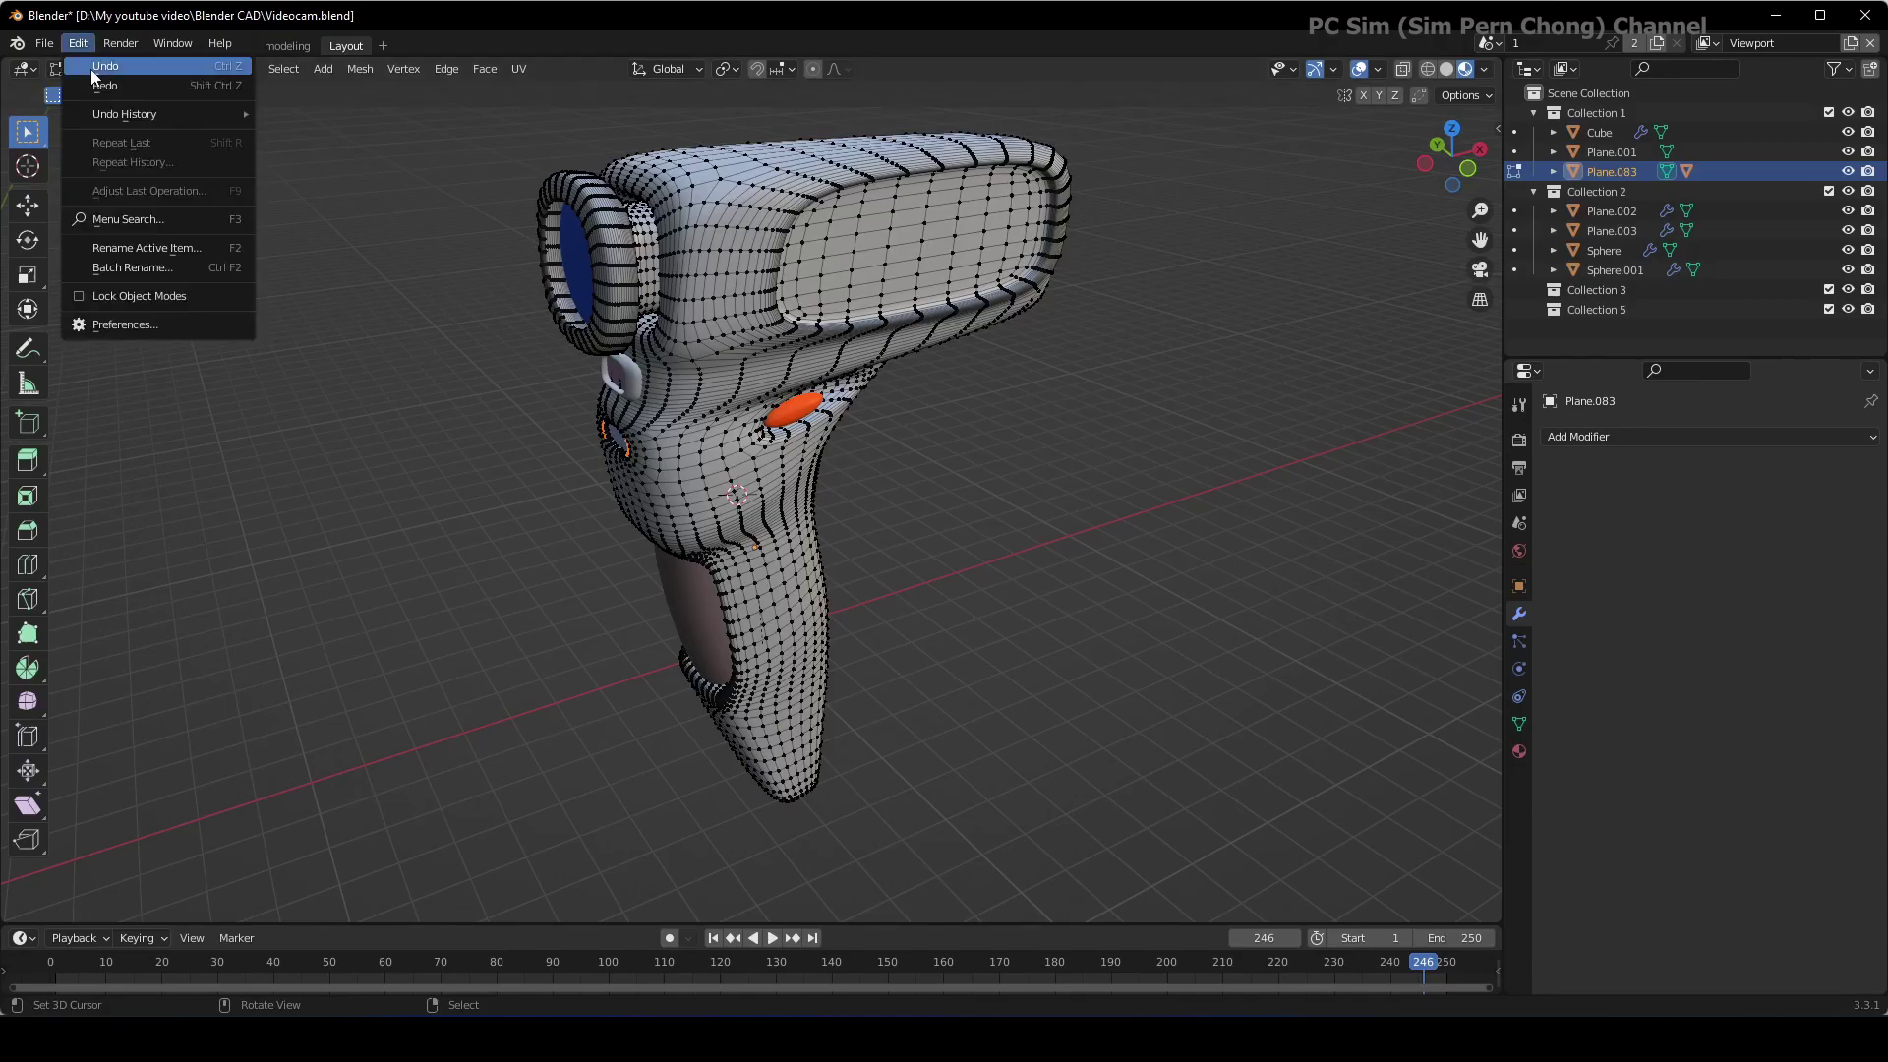
left_click(108, 88)
left_click(87, 44)
left_click(90, 65)
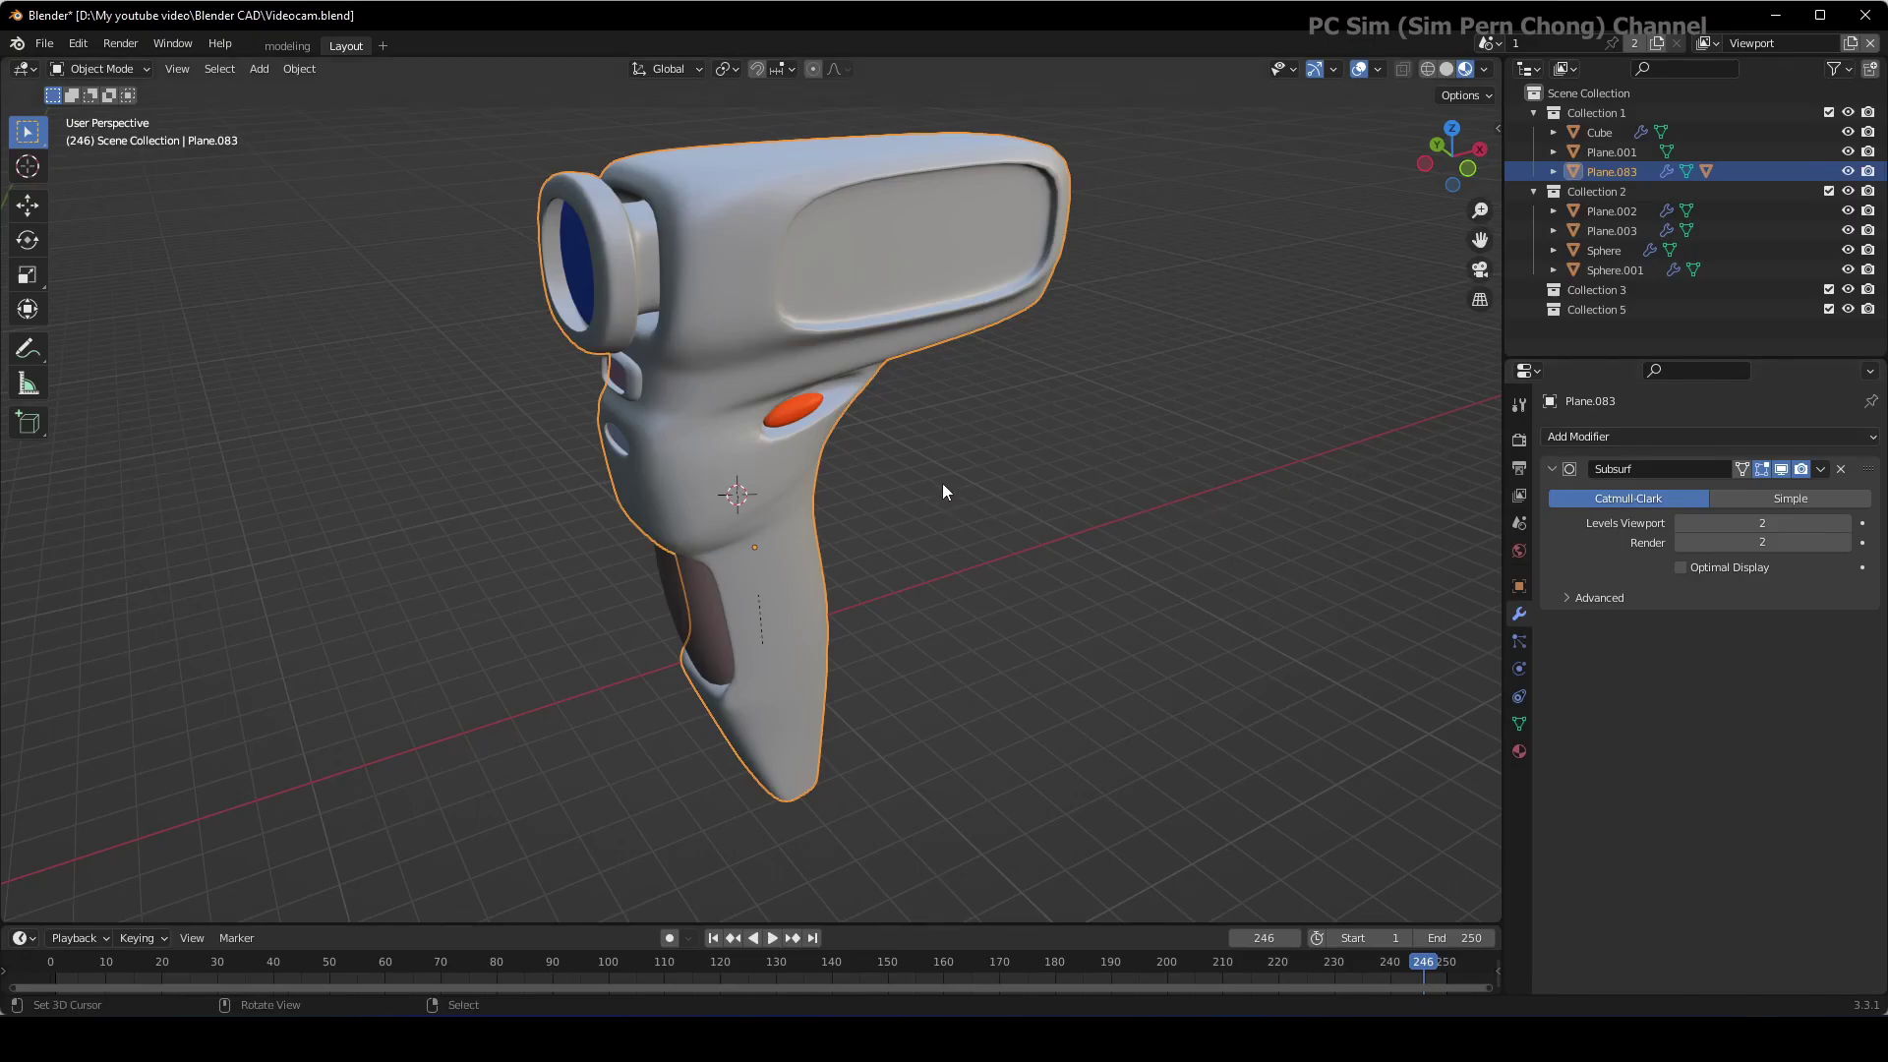
Step: Deselect and orbit to inspect the restored smooth videocam
scroll(944, 482, "up", 1)
scroll(944, 476, "down", 2)
left_click(946, 474)
middle_click_drag(953, 457, 970, 407)
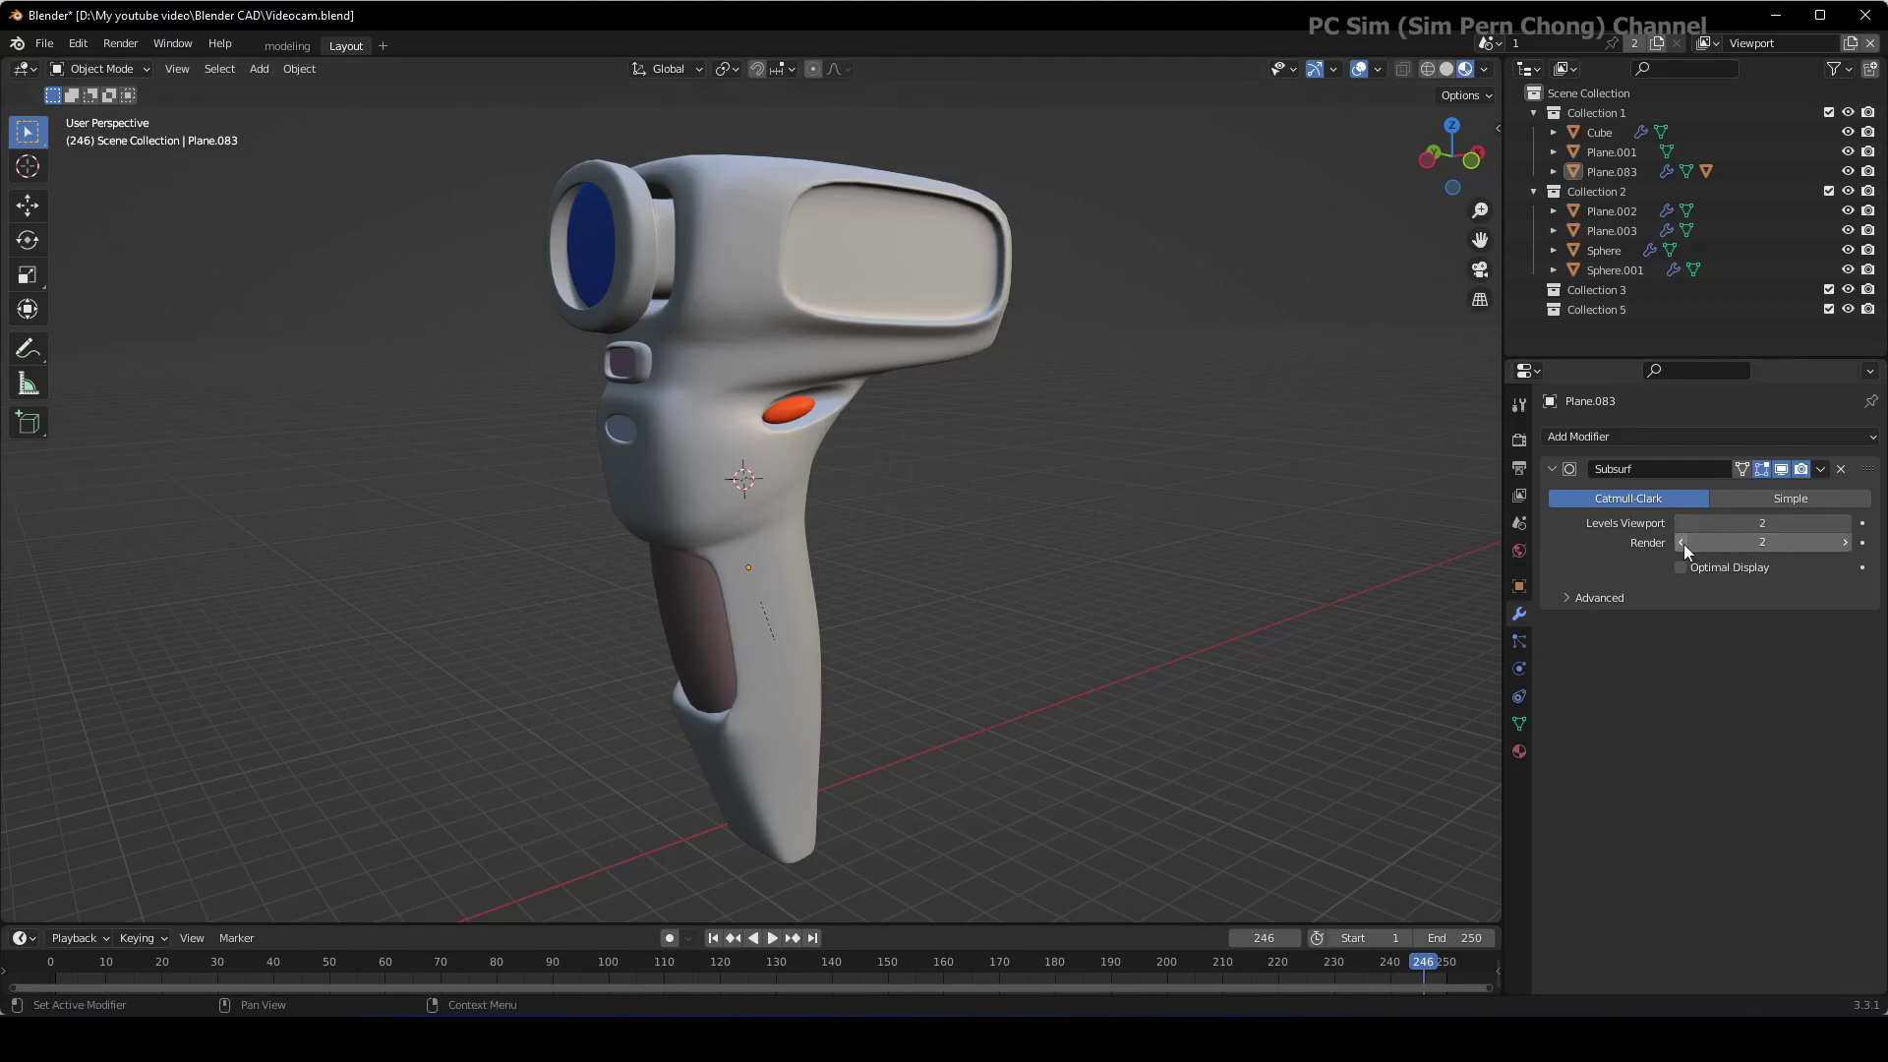
Step: Set the Subsurf levels to 0 and give Plane.083 flat shading
mouse_move(1684, 545)
left_mouse_down()
mouse_move(1653, 545)
mouse_move(1677, 523)
left_mouse_up()
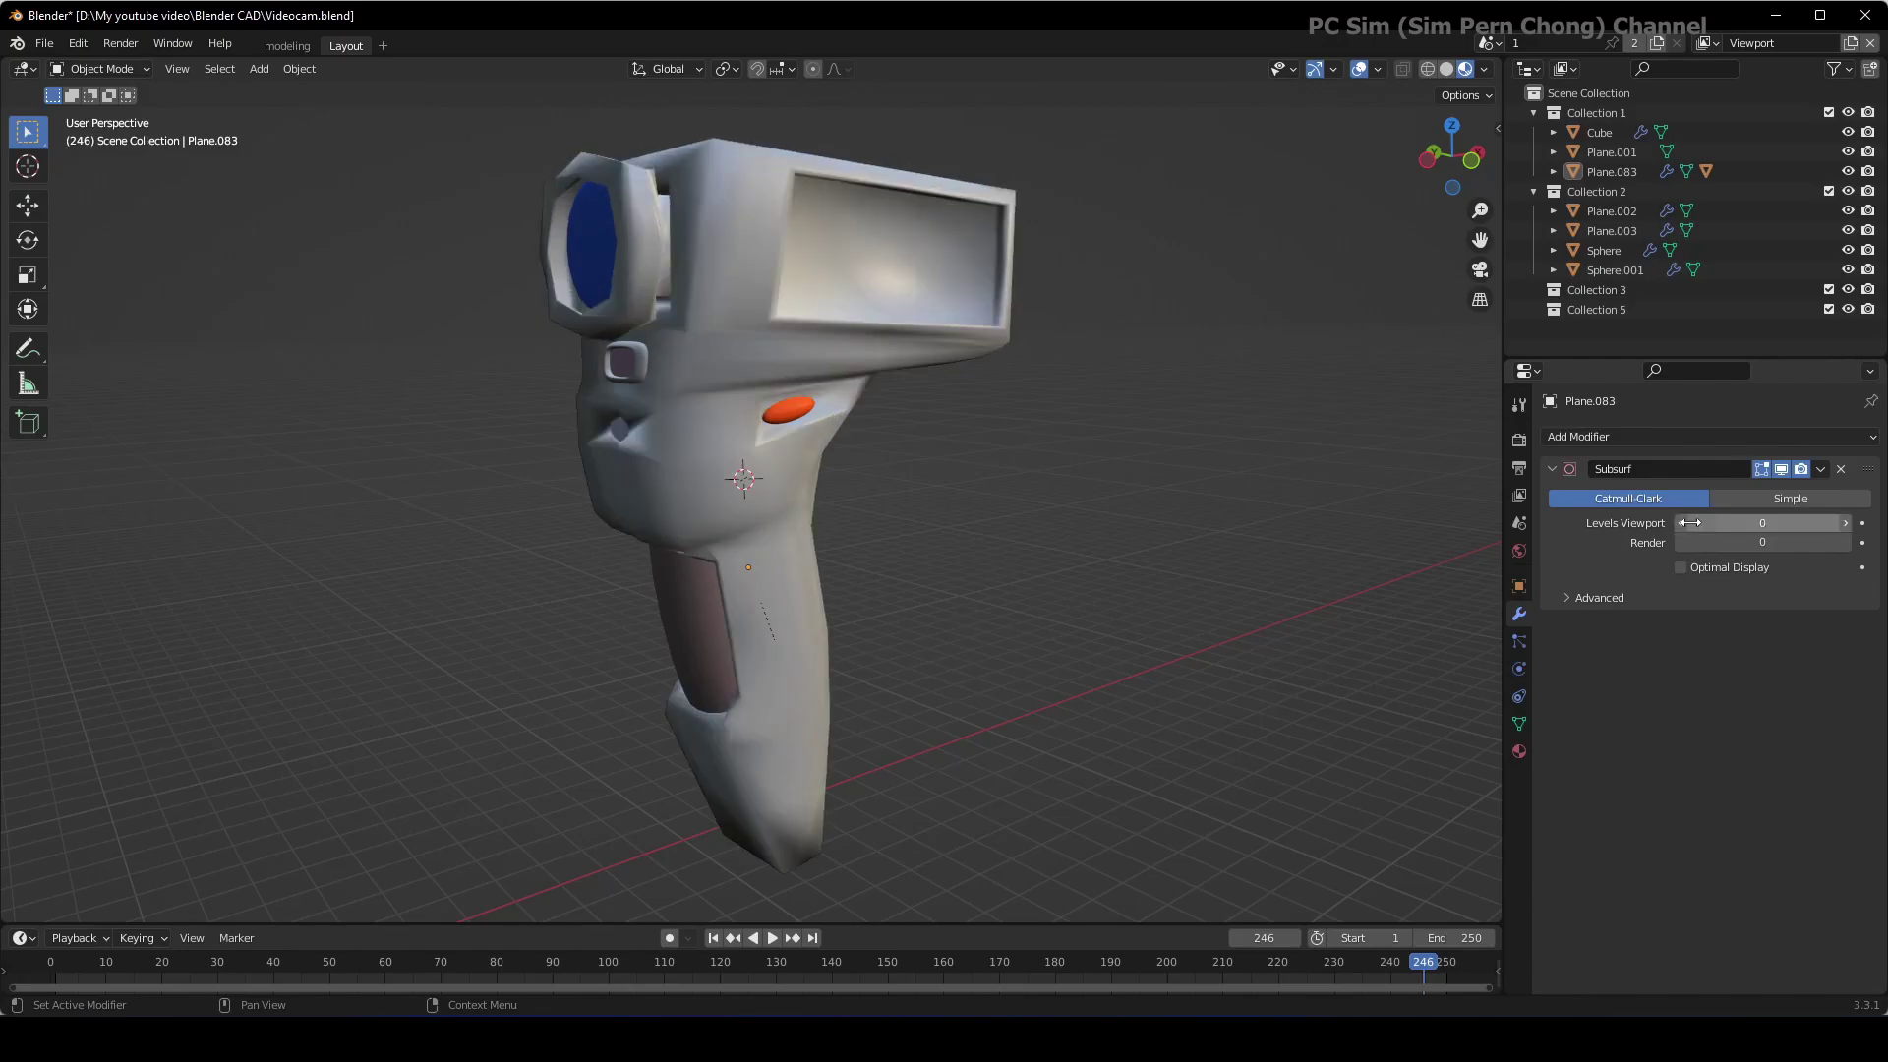
left_click(784, 354)
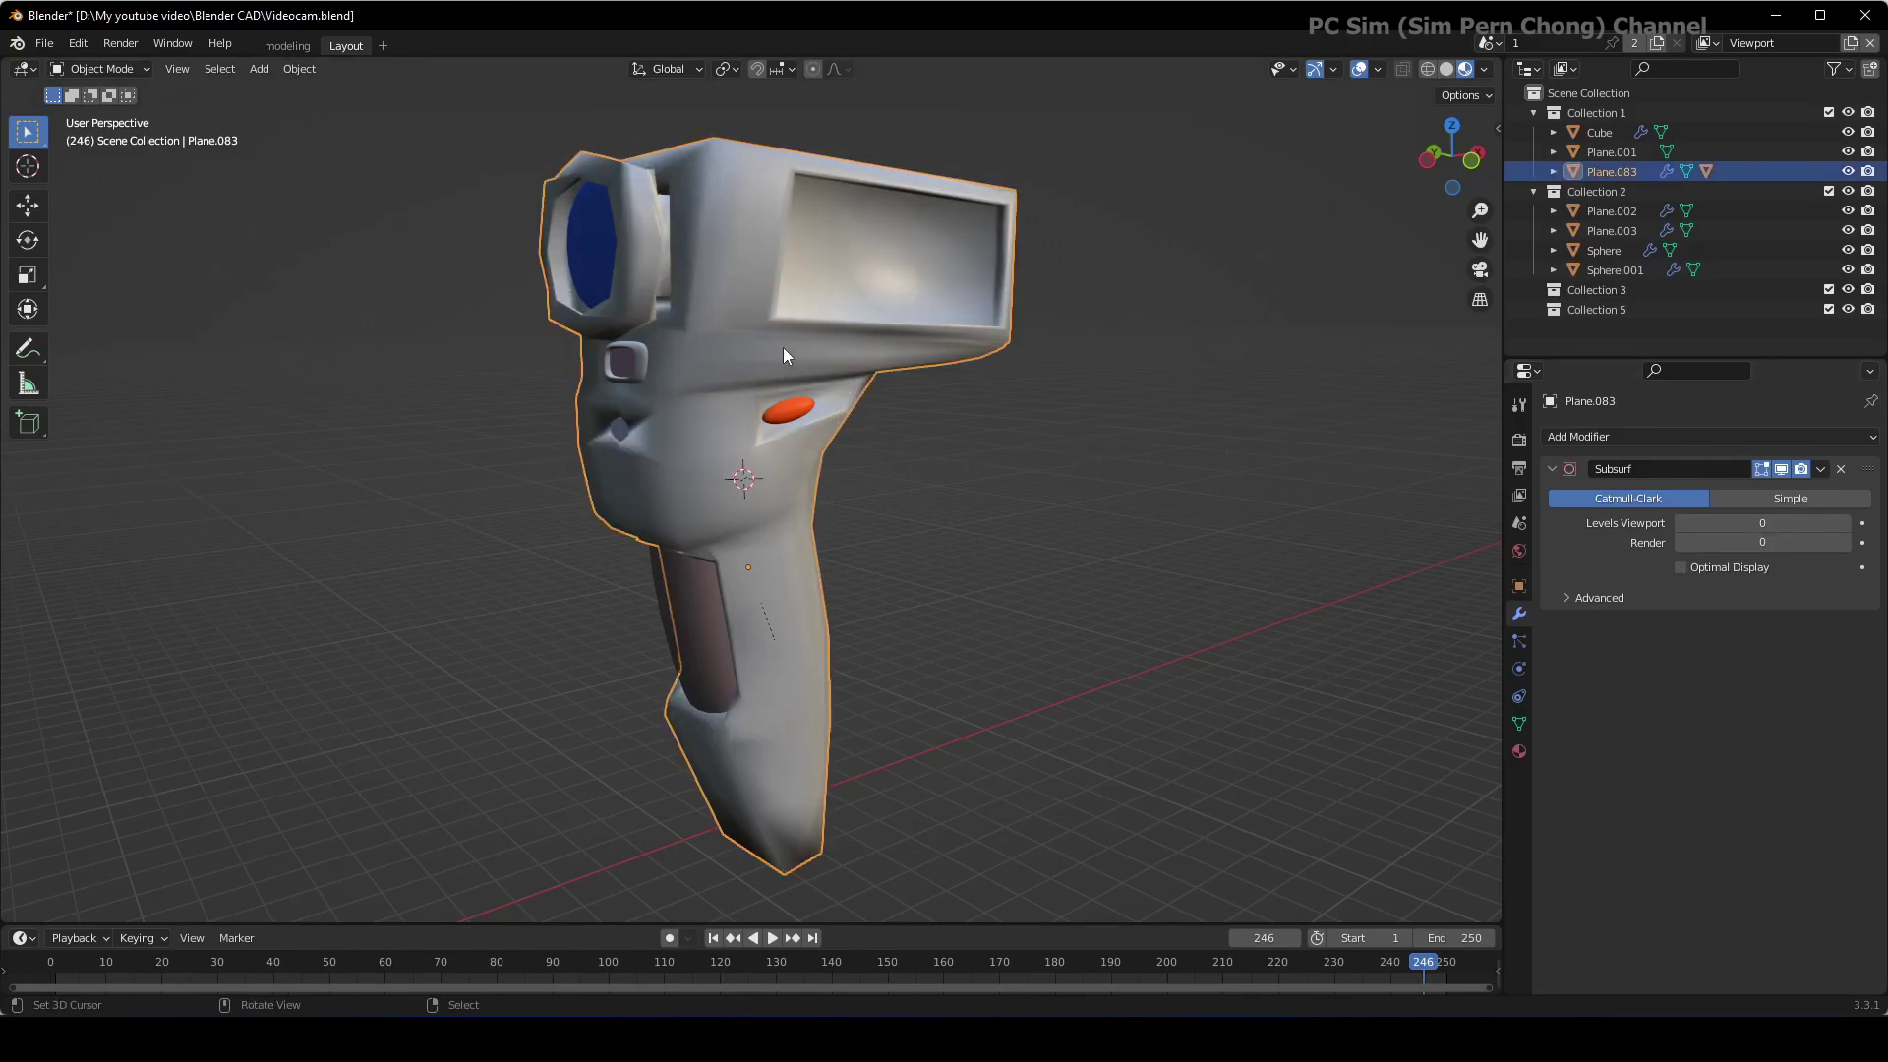
right_click(783, 346)
left_click(767, 383)
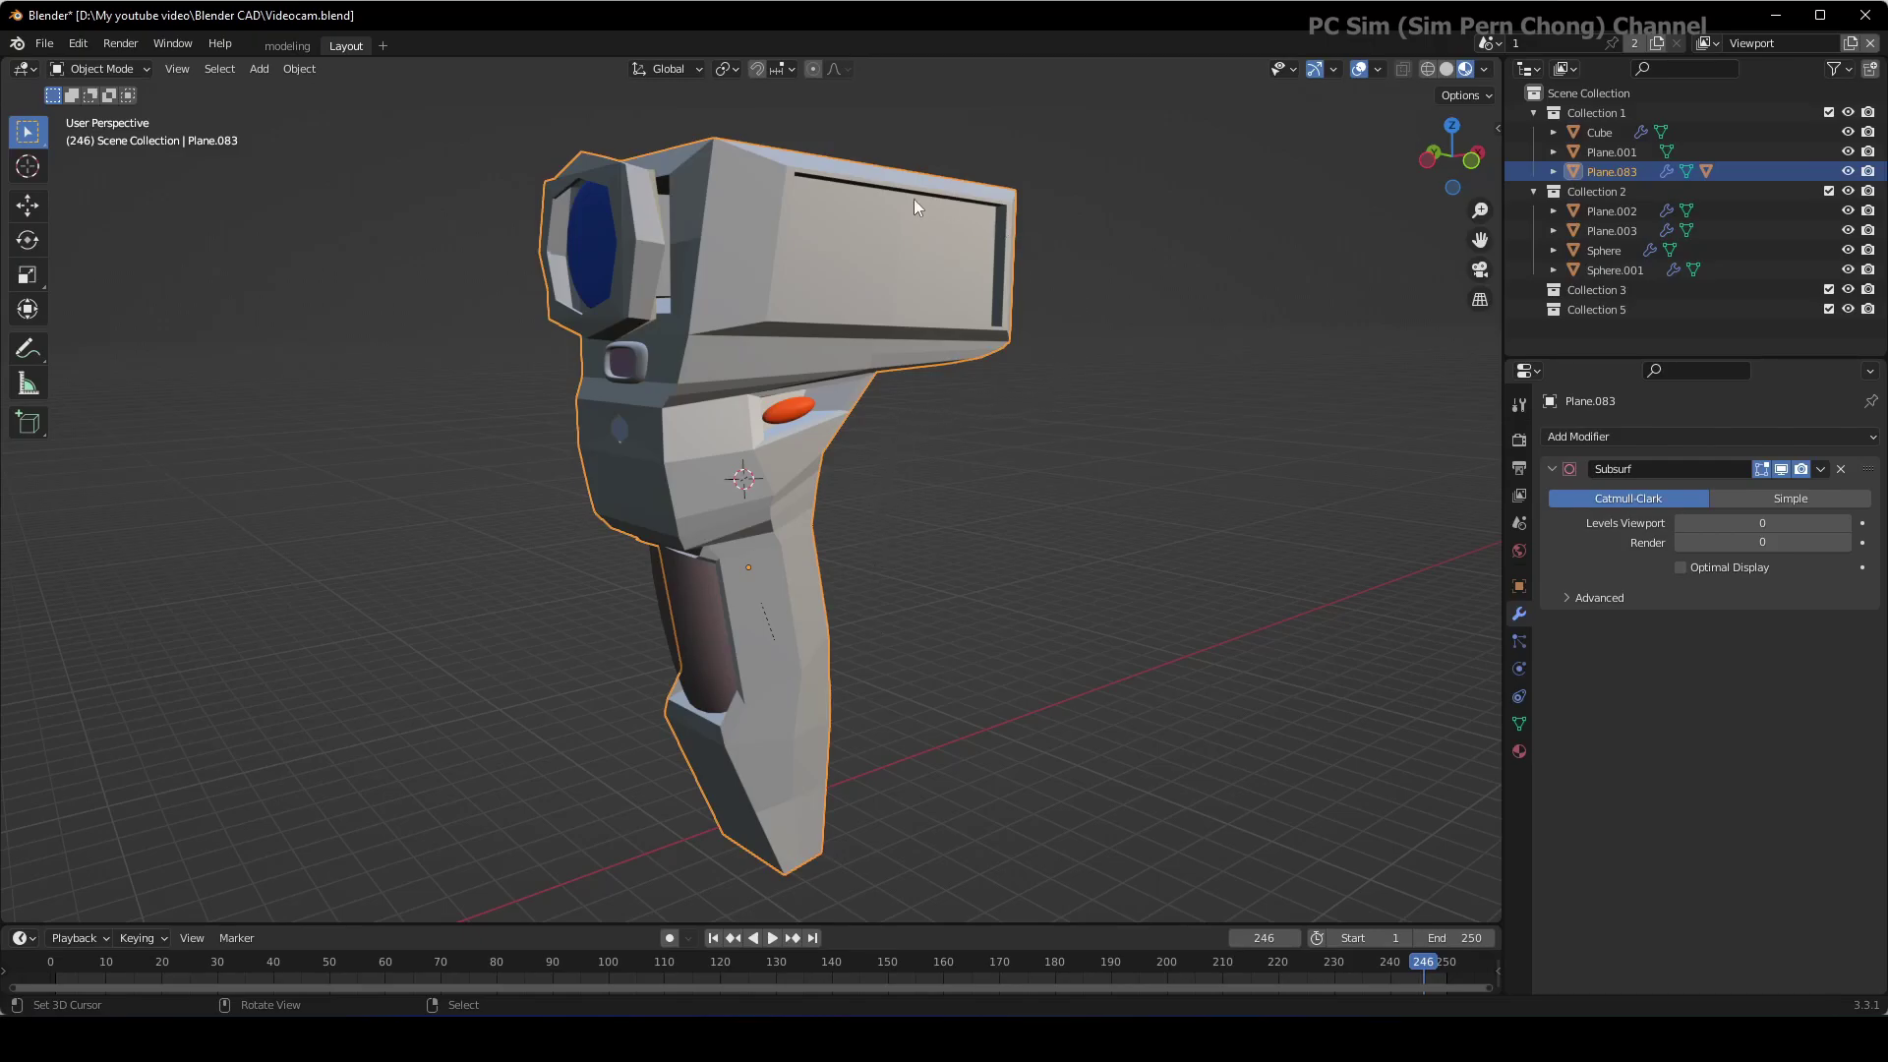
Step: Reselect the camcorder body Plane.083 and bring up the File menu for export
left_click(1137, 441)
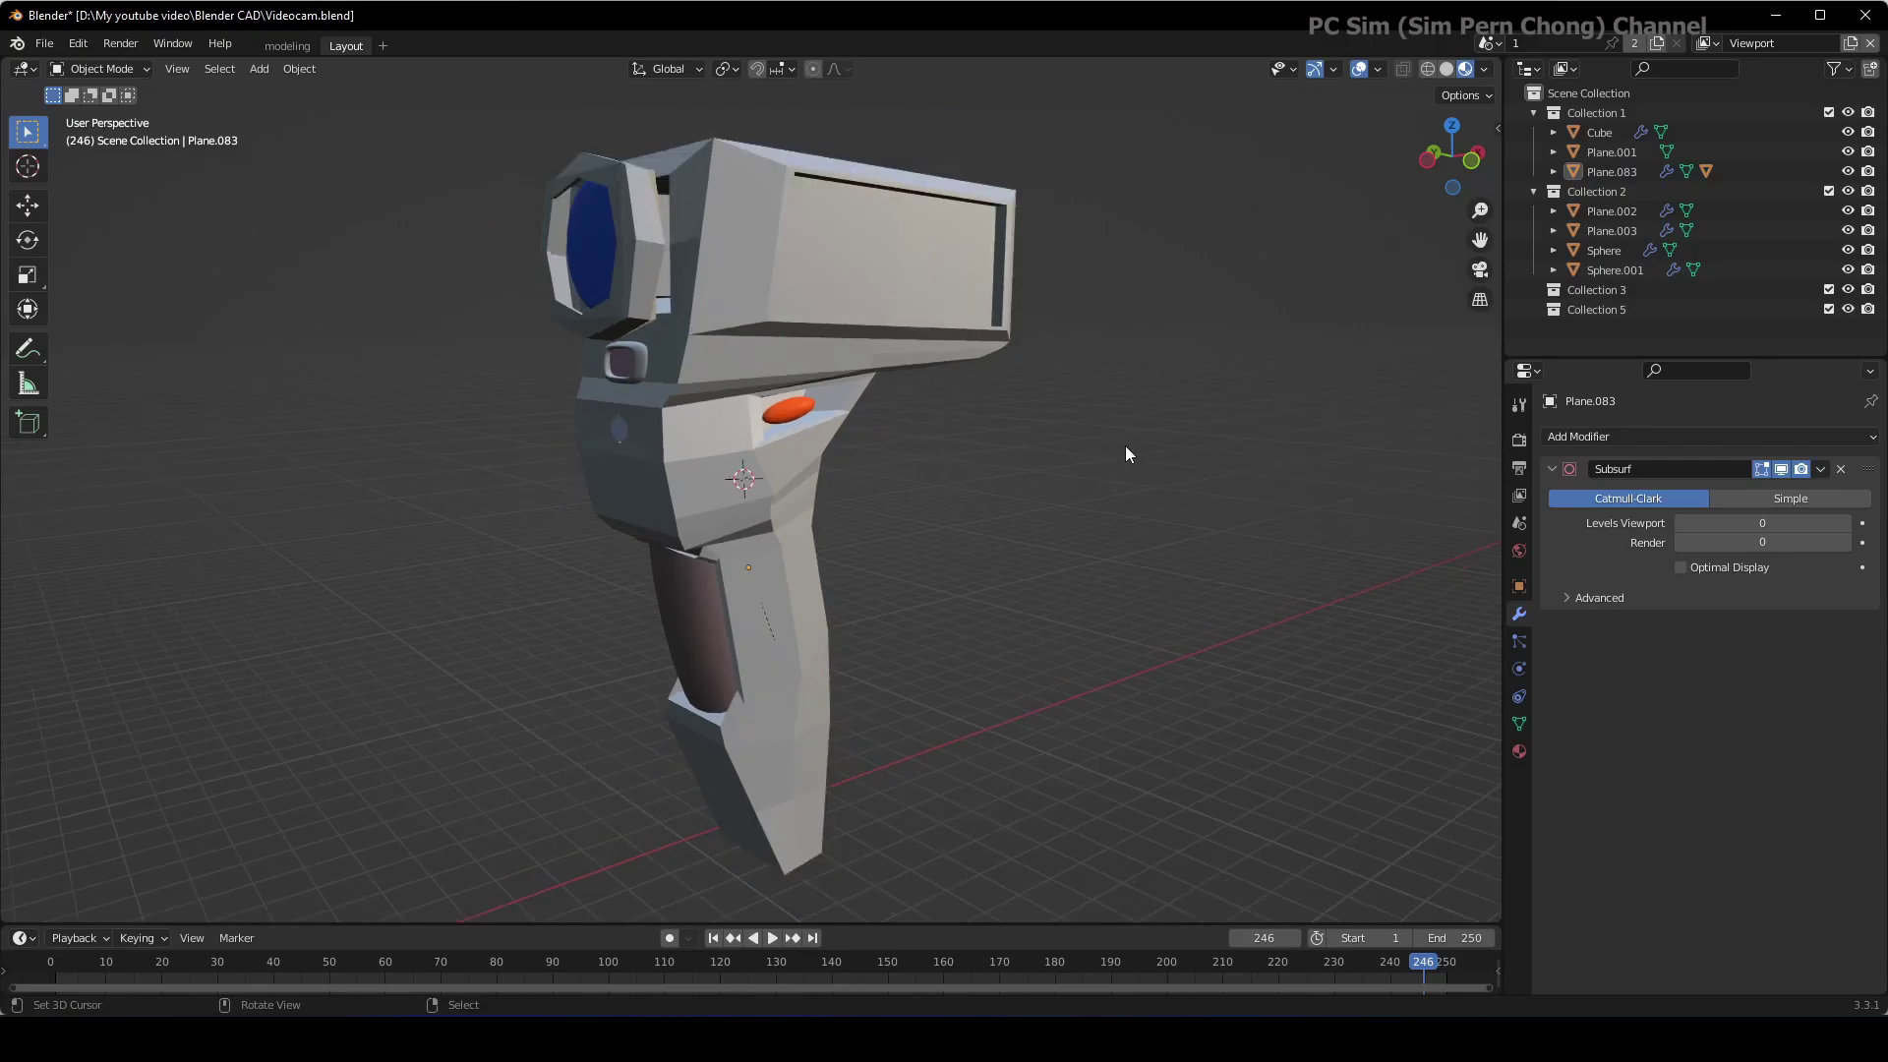
left_click(880, 358)
right_click(880, 358)
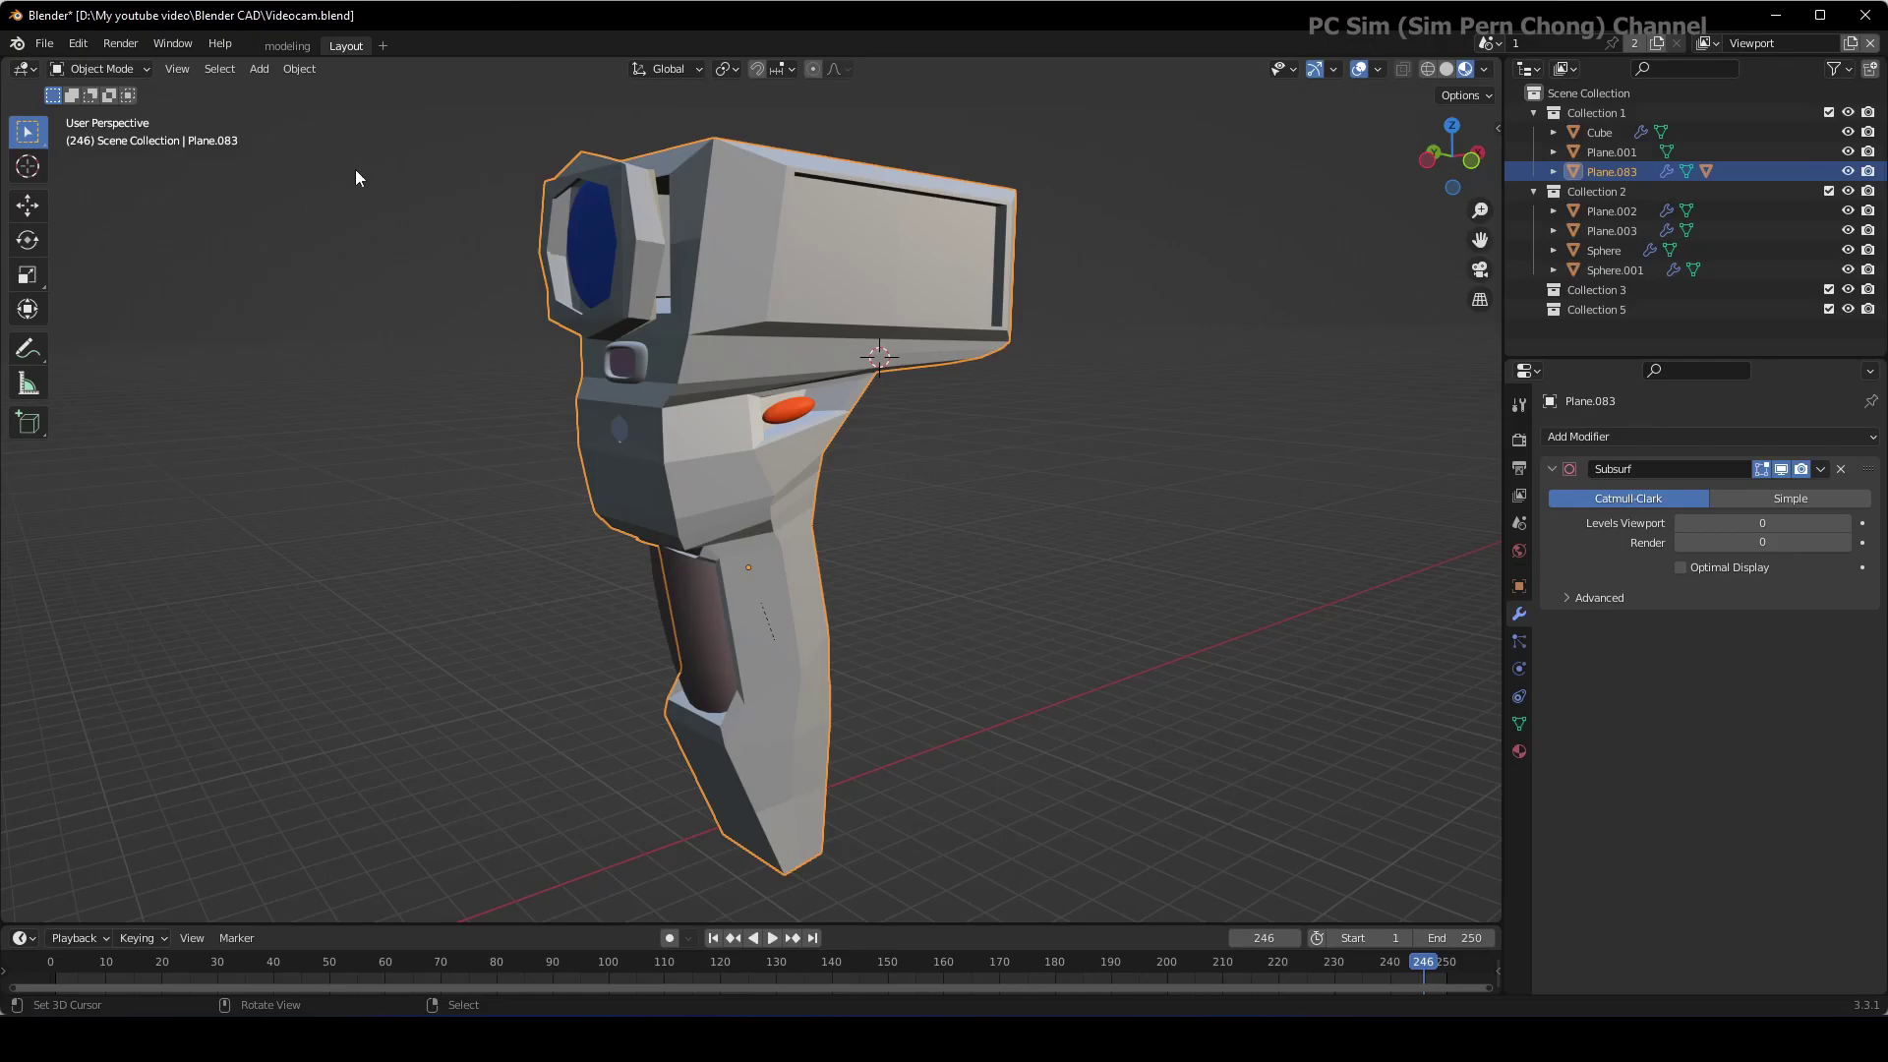
left_click(45, 43)
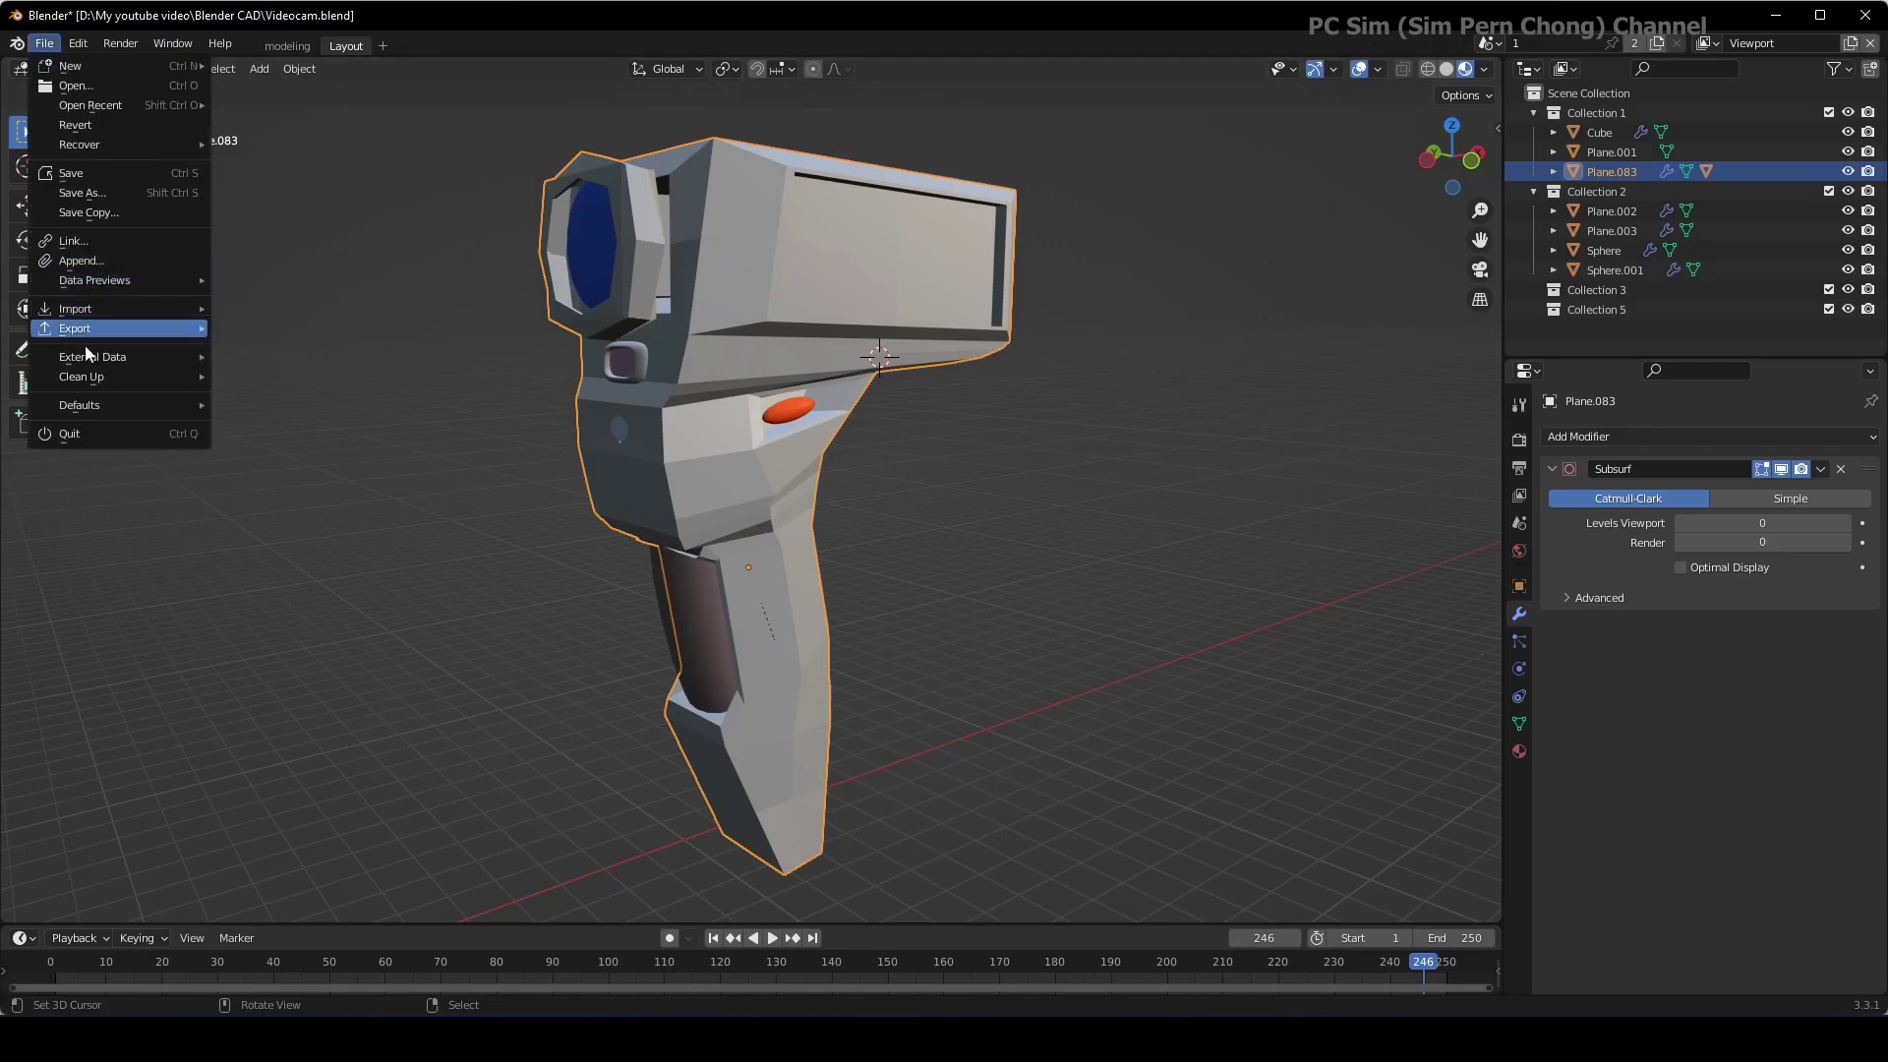
Step: Export the low-poly body with Export IGES as videocam-low-res.igs
mouse_move(76, 329)
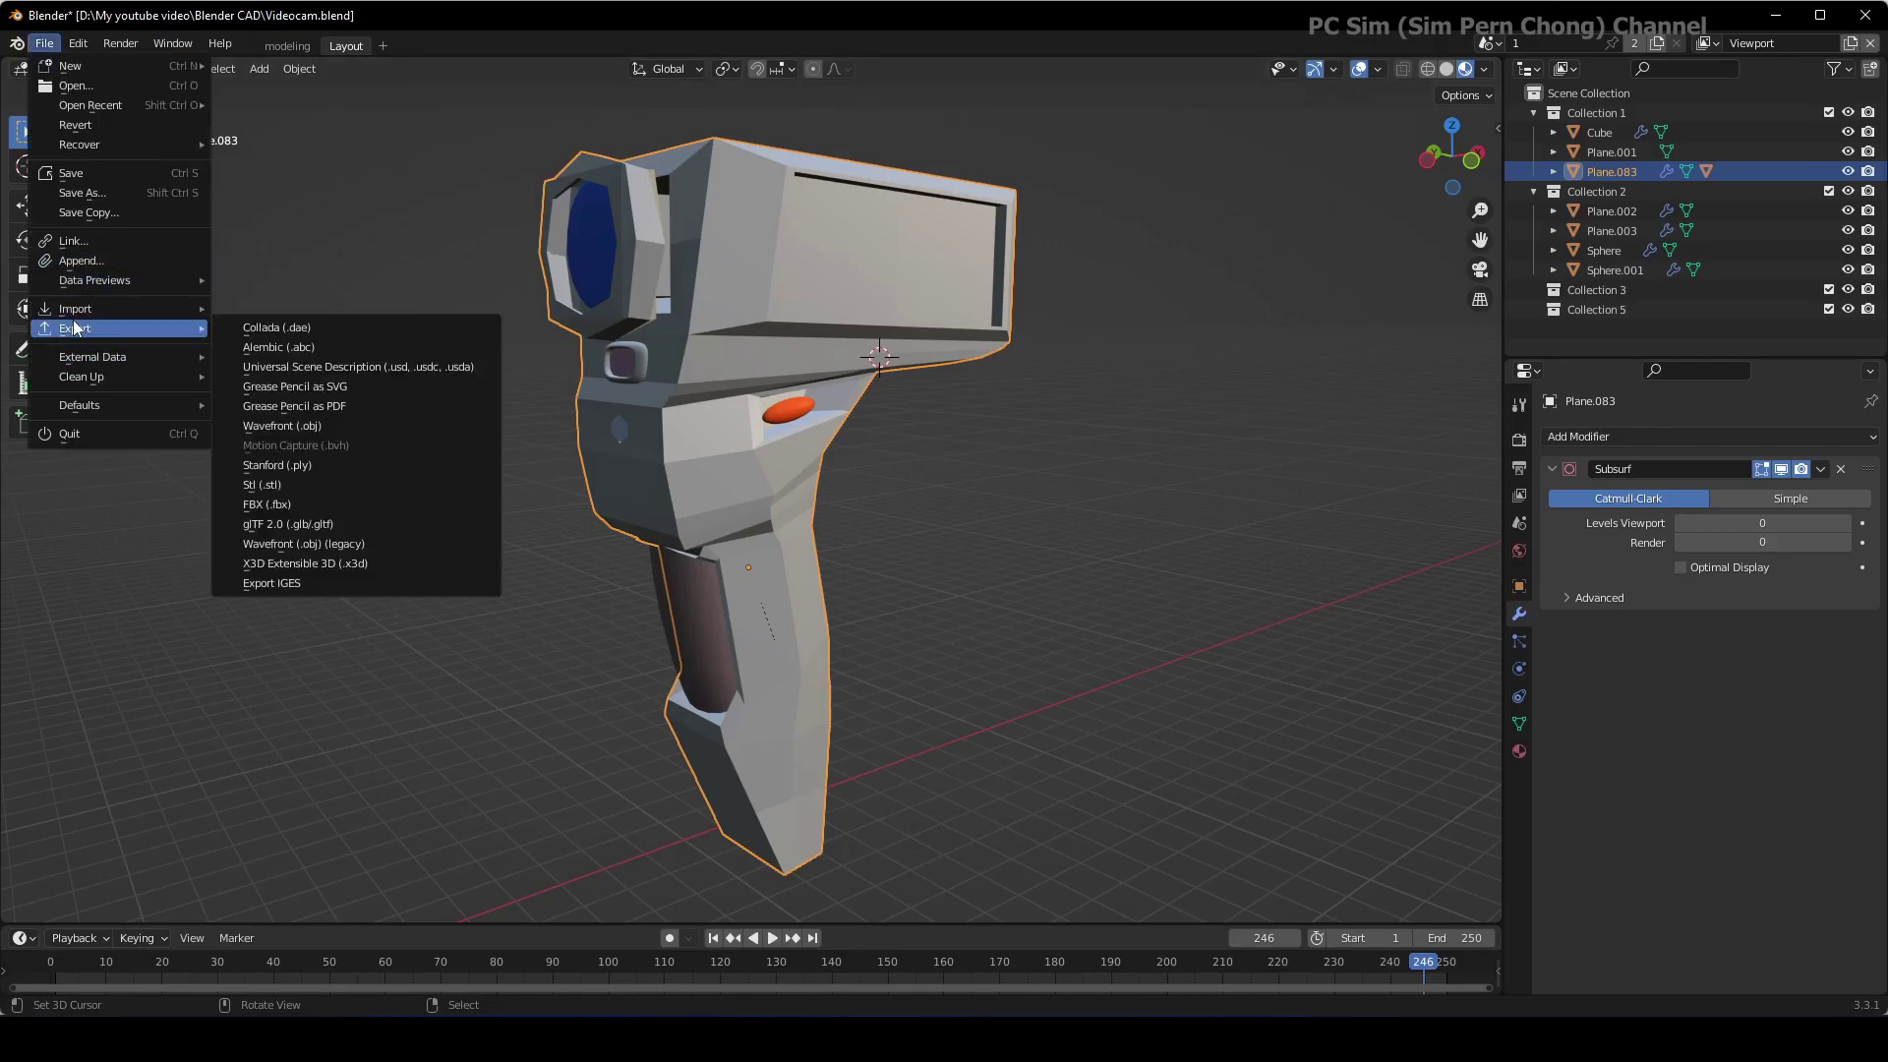
left_click(303, 583)
left_click(718, 345)
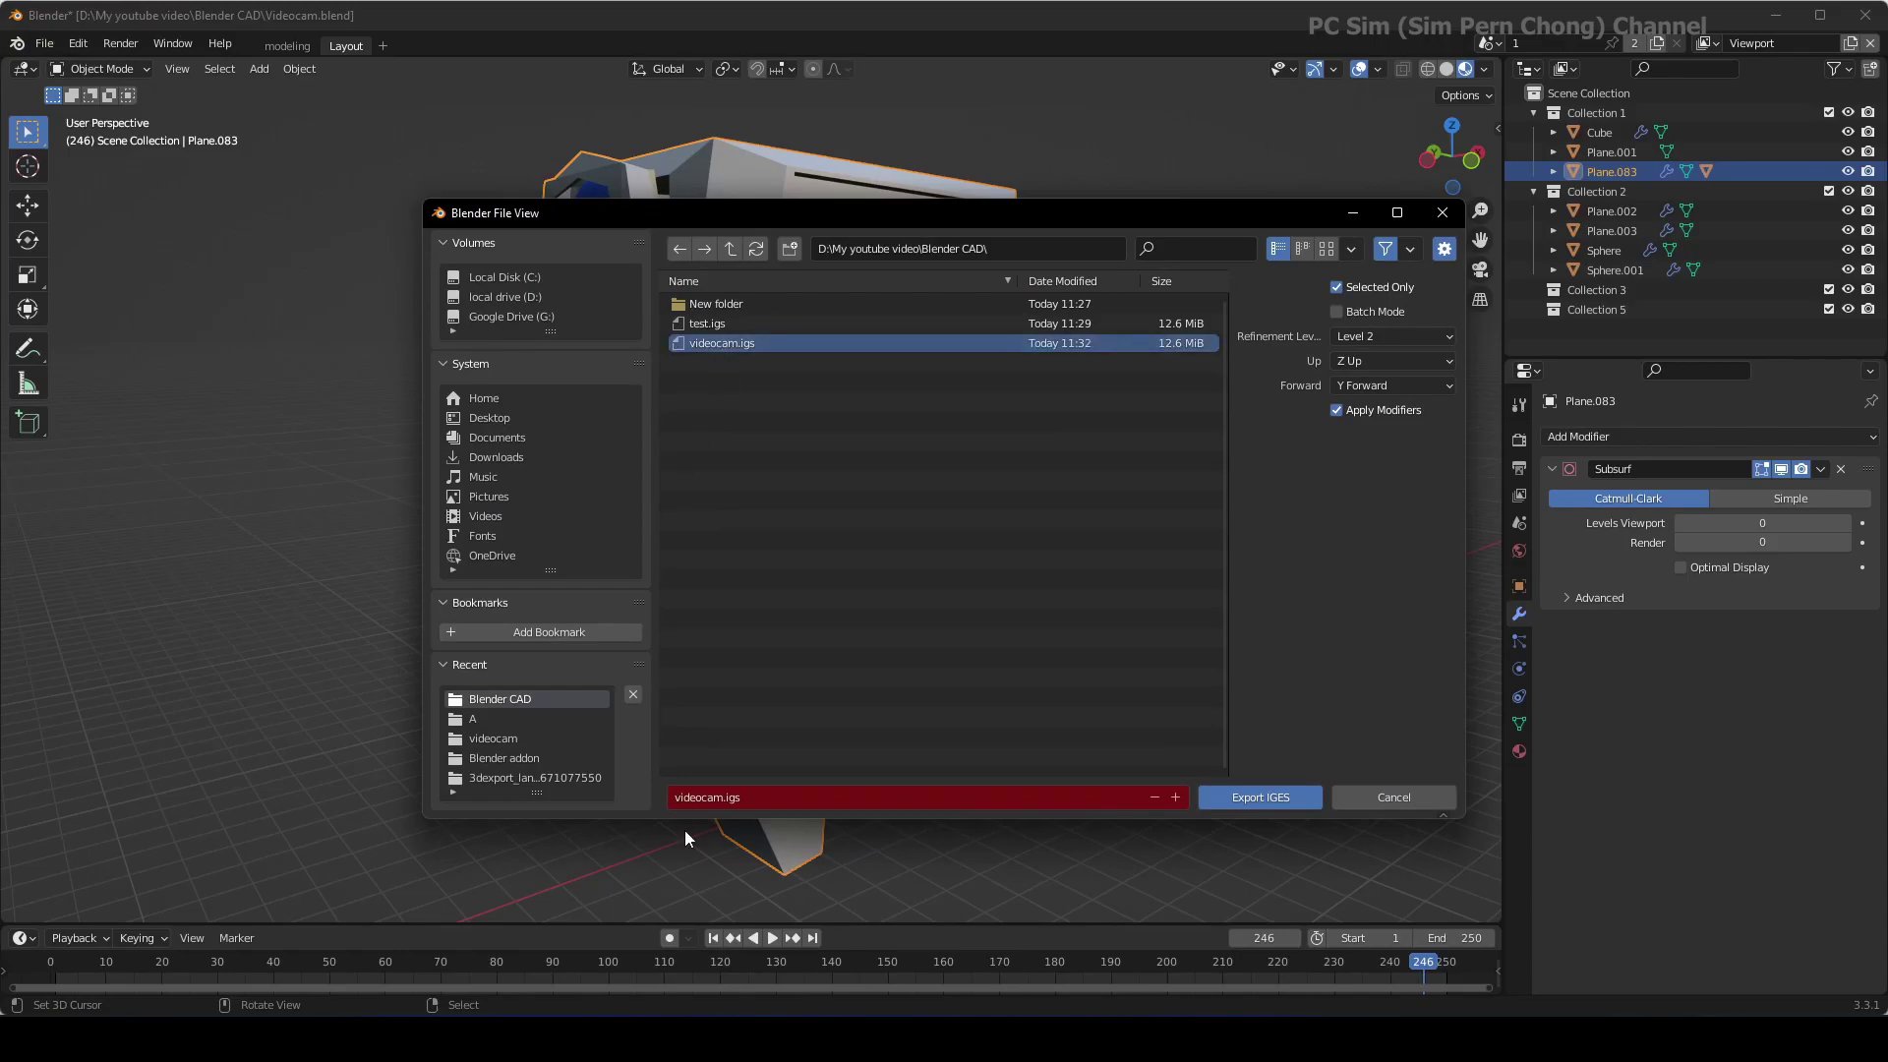
left_click(724, 799)
type("-low-res")
left_click(1255, 800)
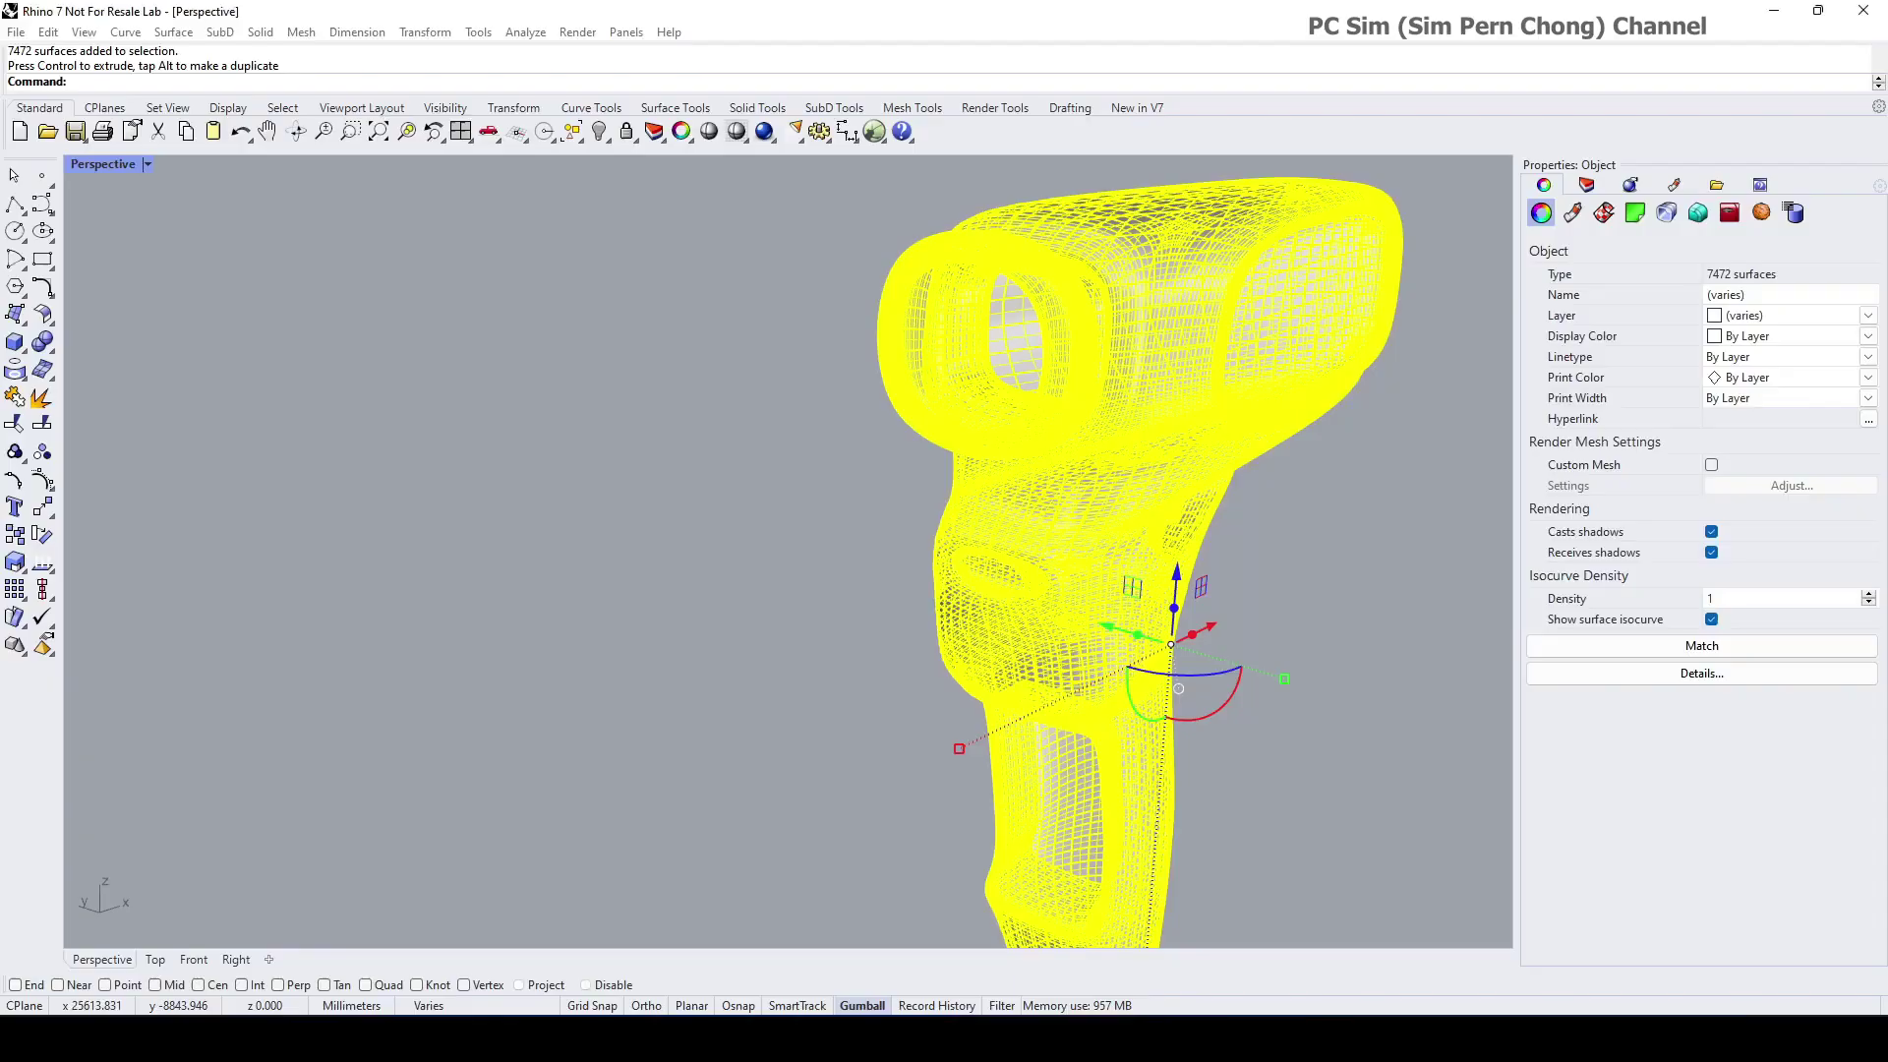
Step: Deselect the dense model and import videocam-low-res.igs from the Blender CAD folder
left_click(317, 206)
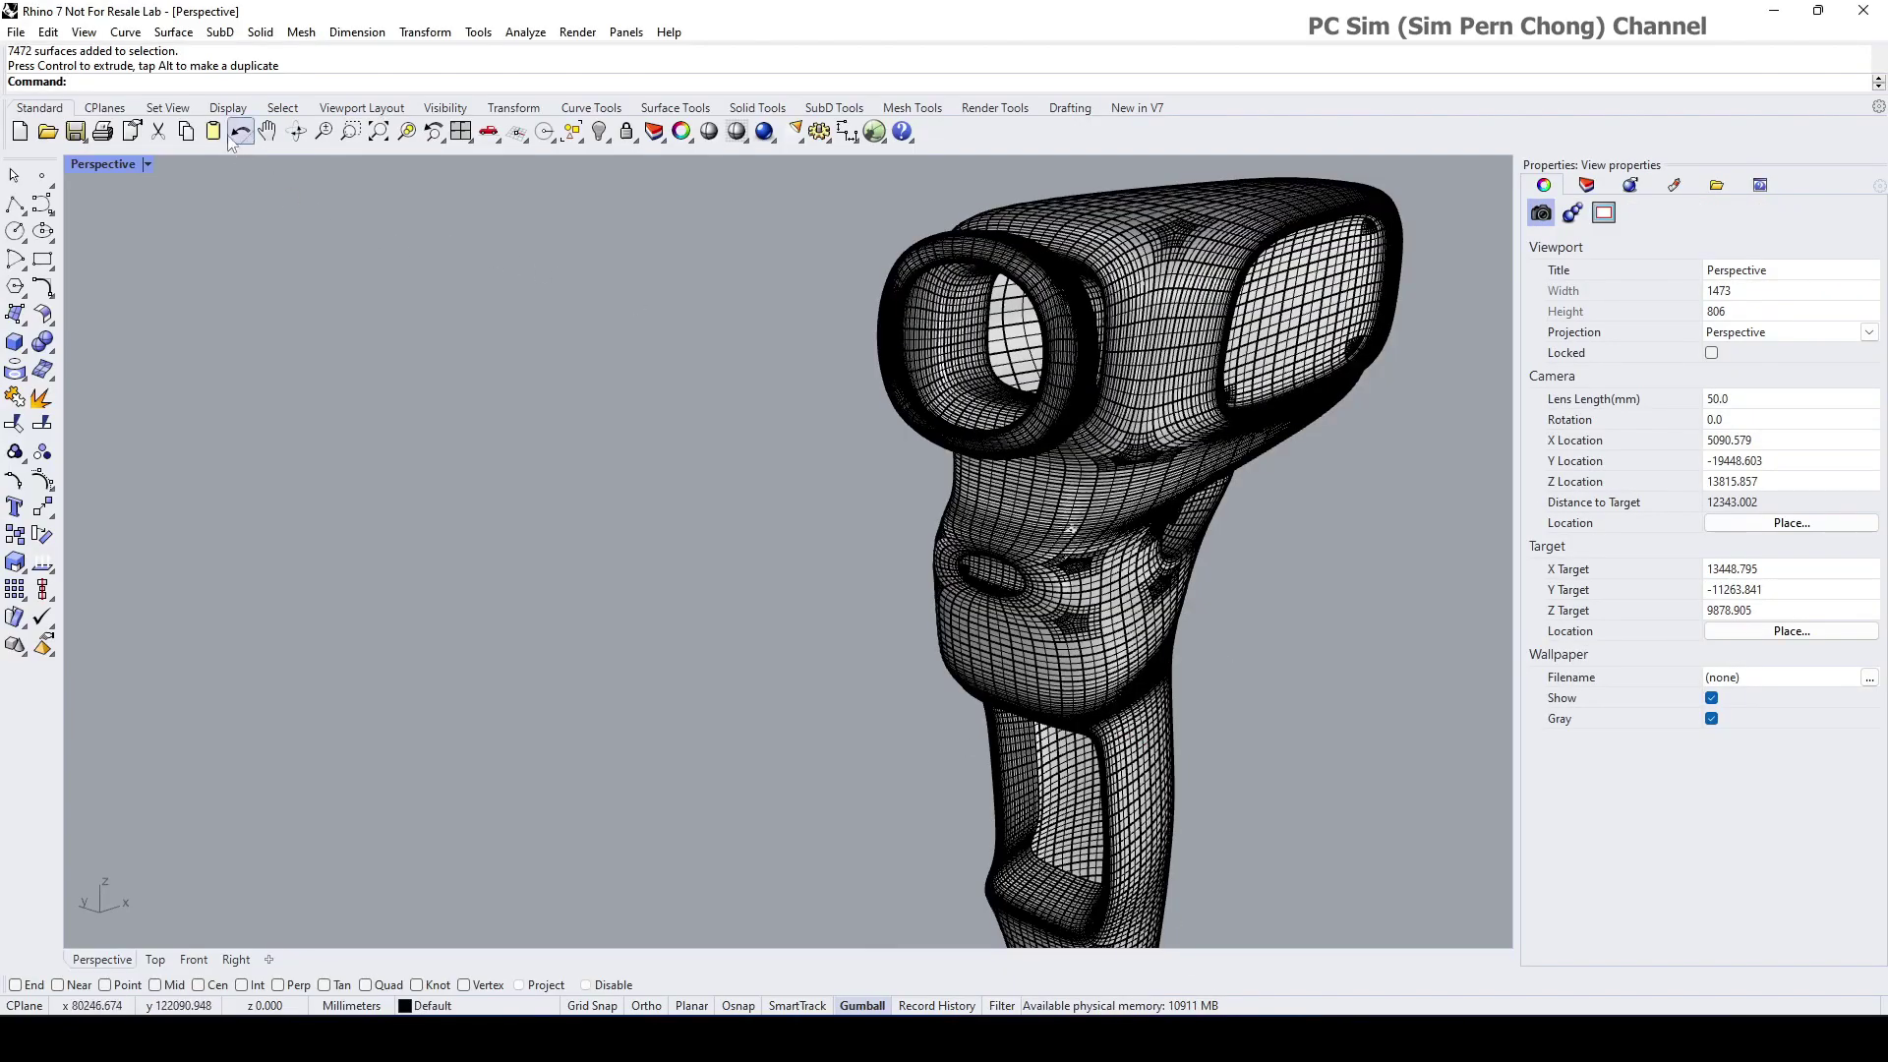
left_click(17, 31)
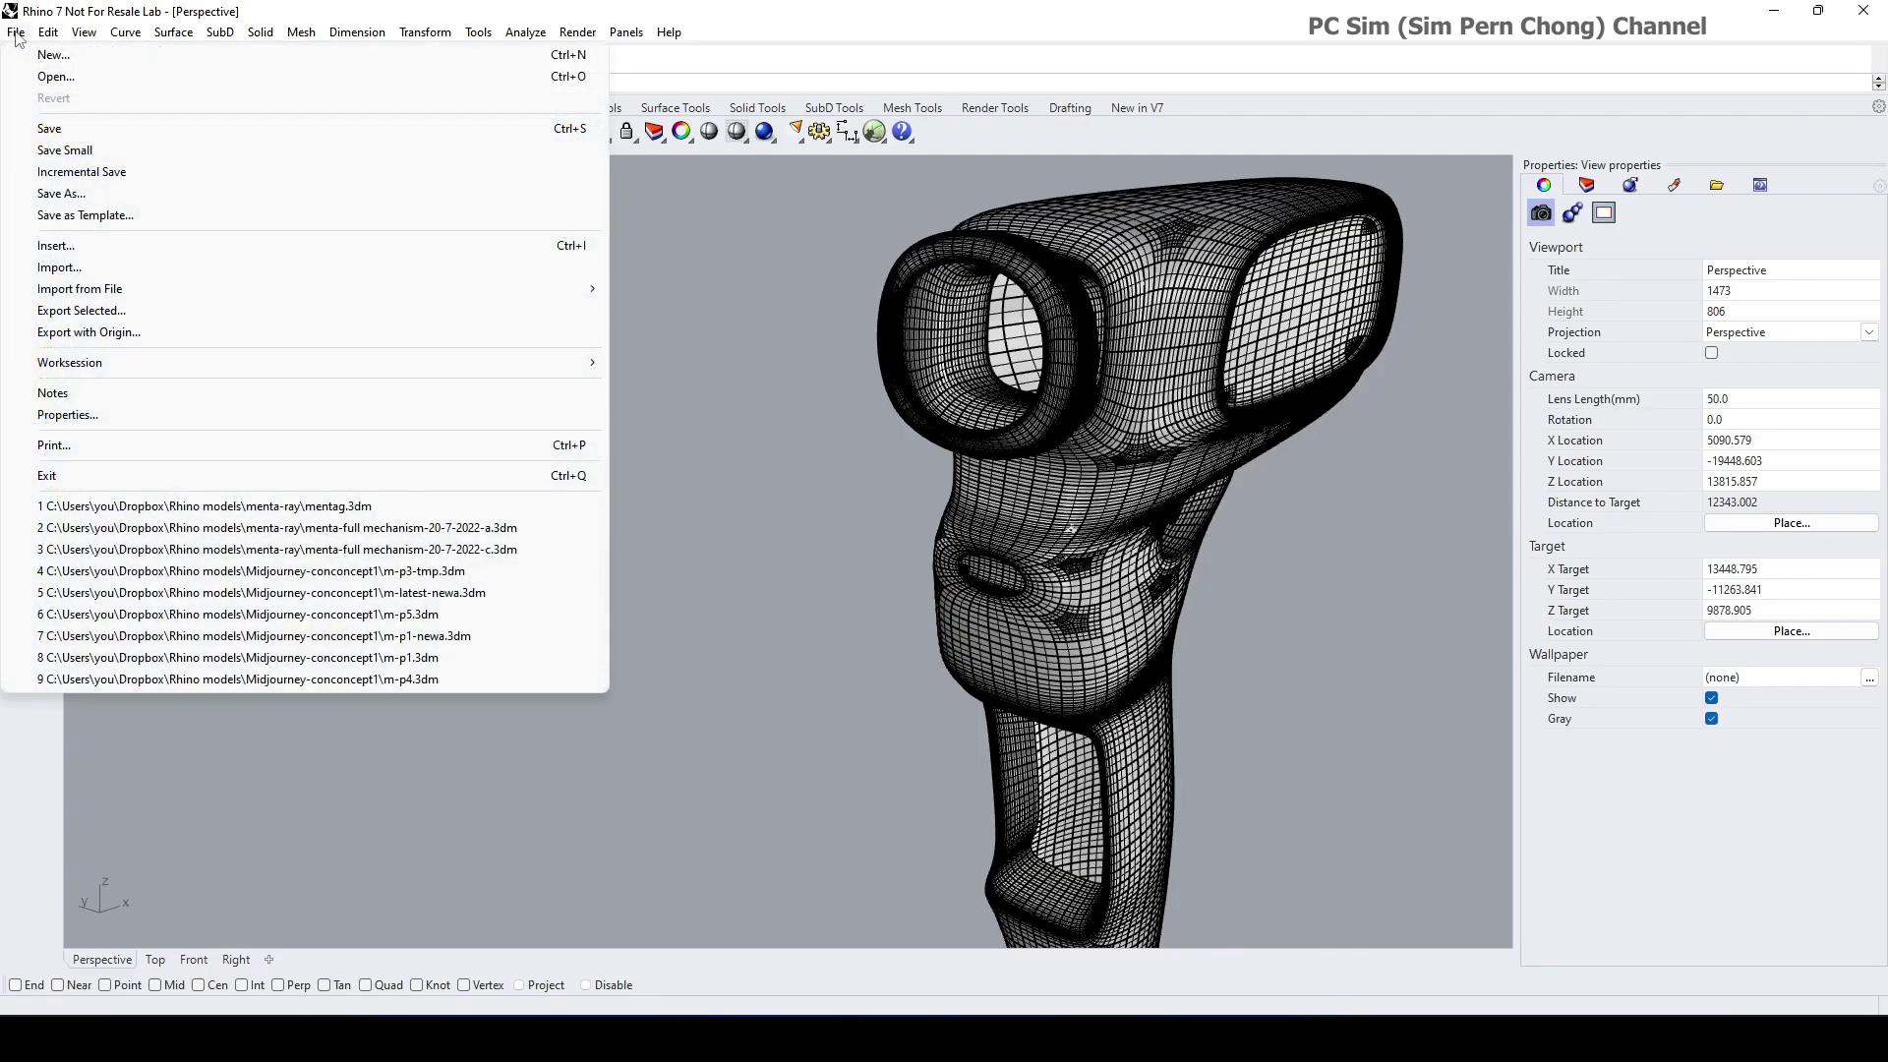
left_click(44, 266)
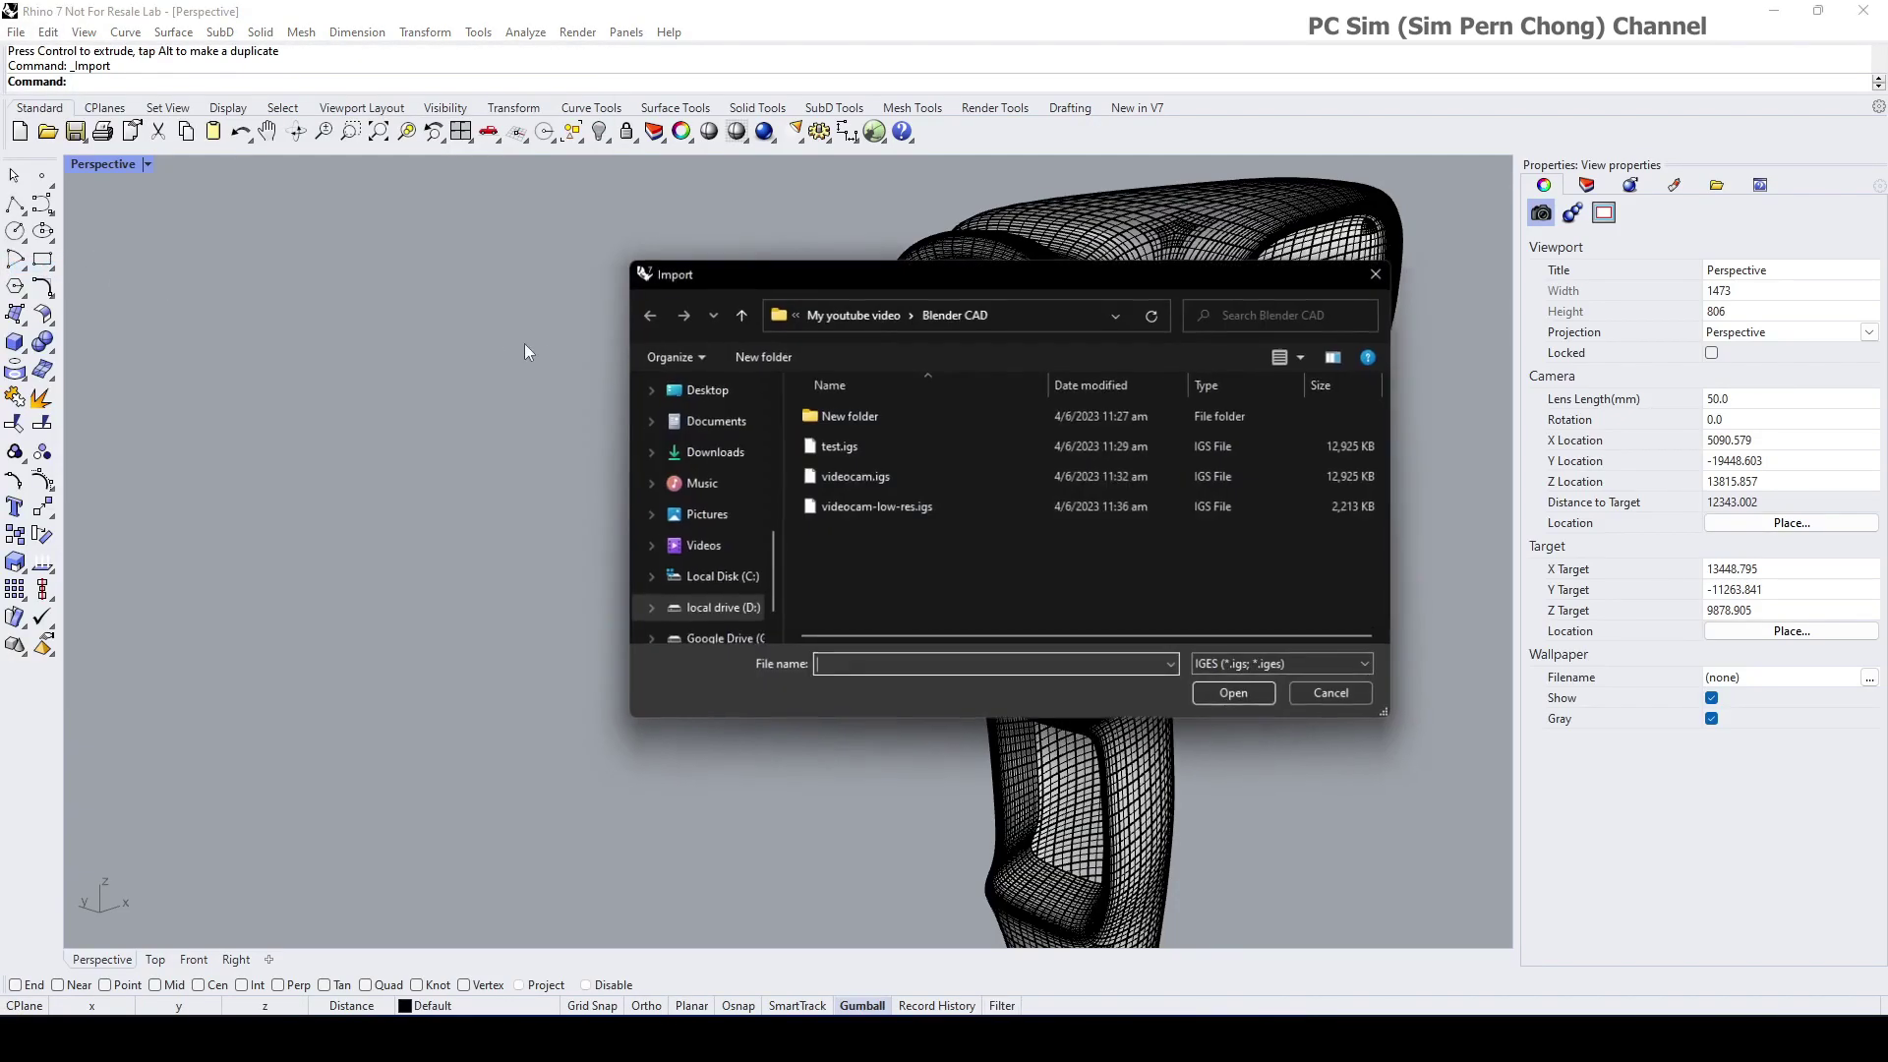
left_click(846, 507)
left_click(1226, 697)
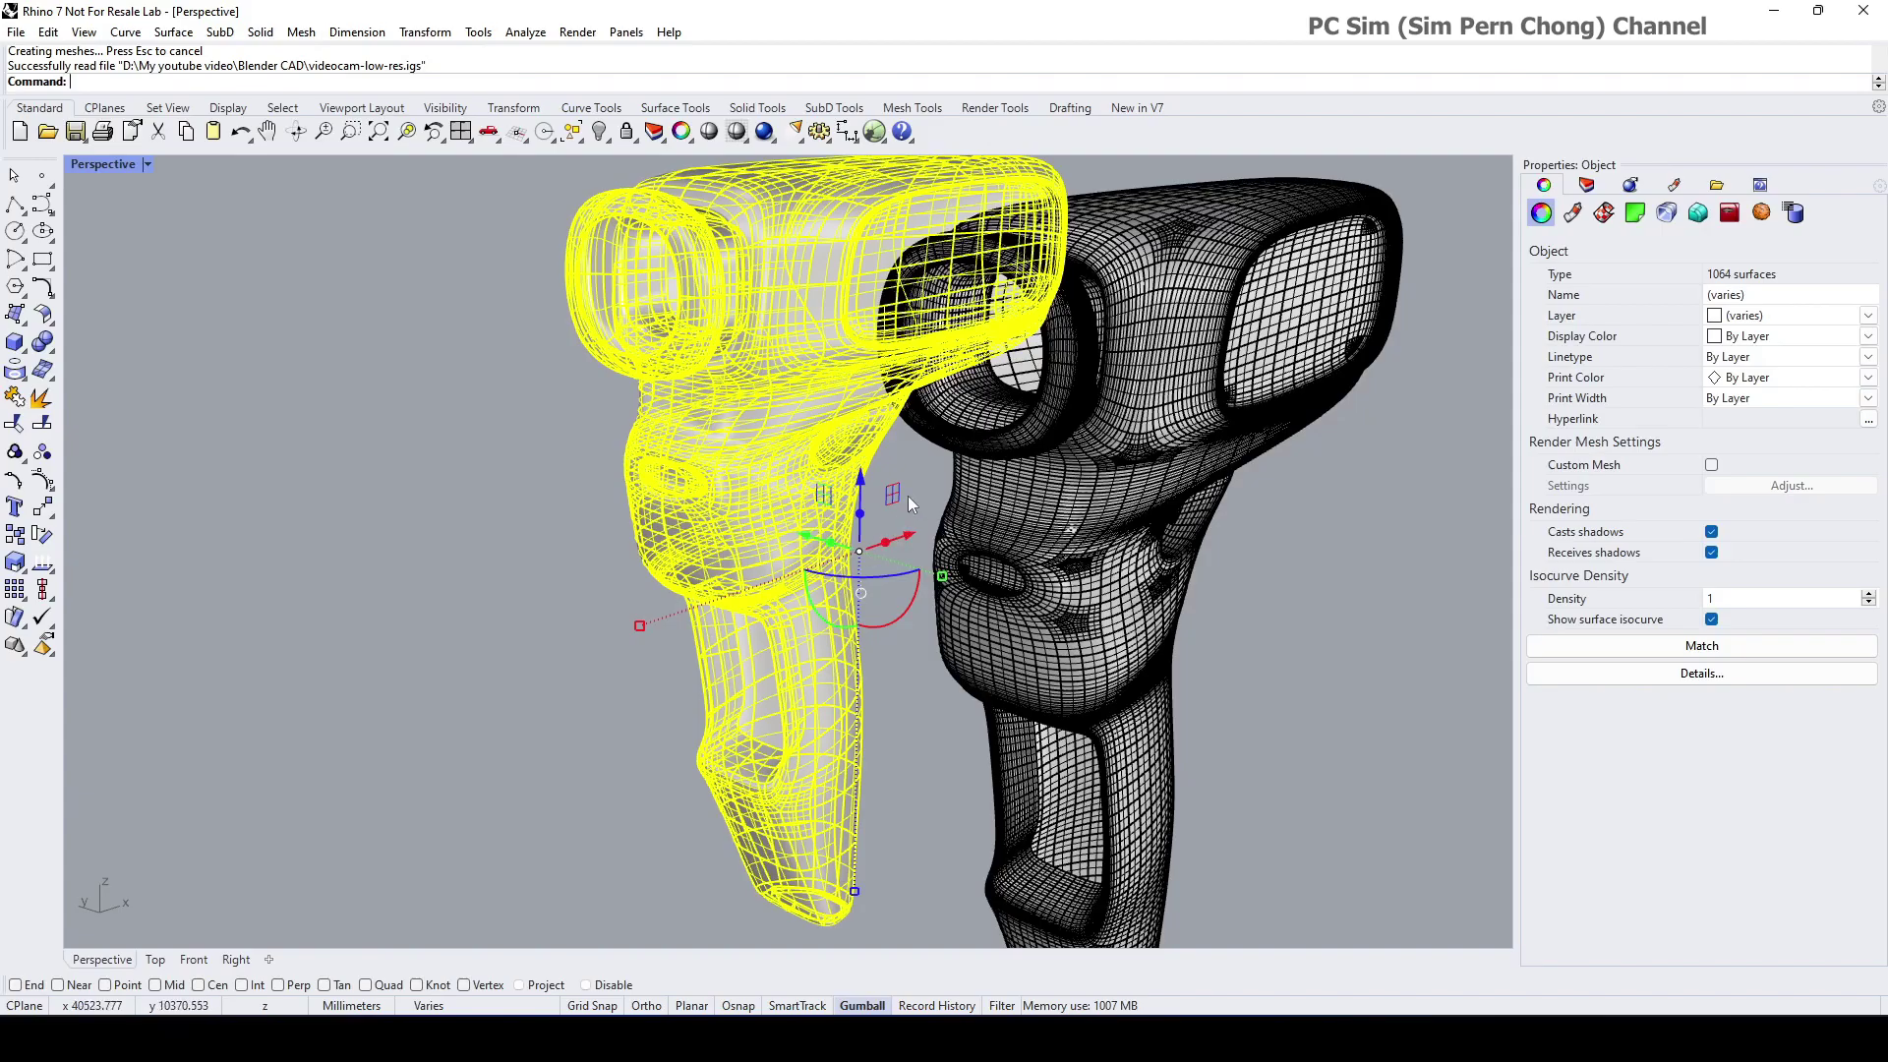
Step: Window-select both camcorder models and uncheck Show surface isocurve in Properties
key("Escape")
mouse_move(907, 495)
right_mouse_down()
mouse_move(991, 442)
mouse_move(911, 489)
right_mouse_up()
scroll(898, 485, "up", 5)
scroll(852, 424, "down", 6)
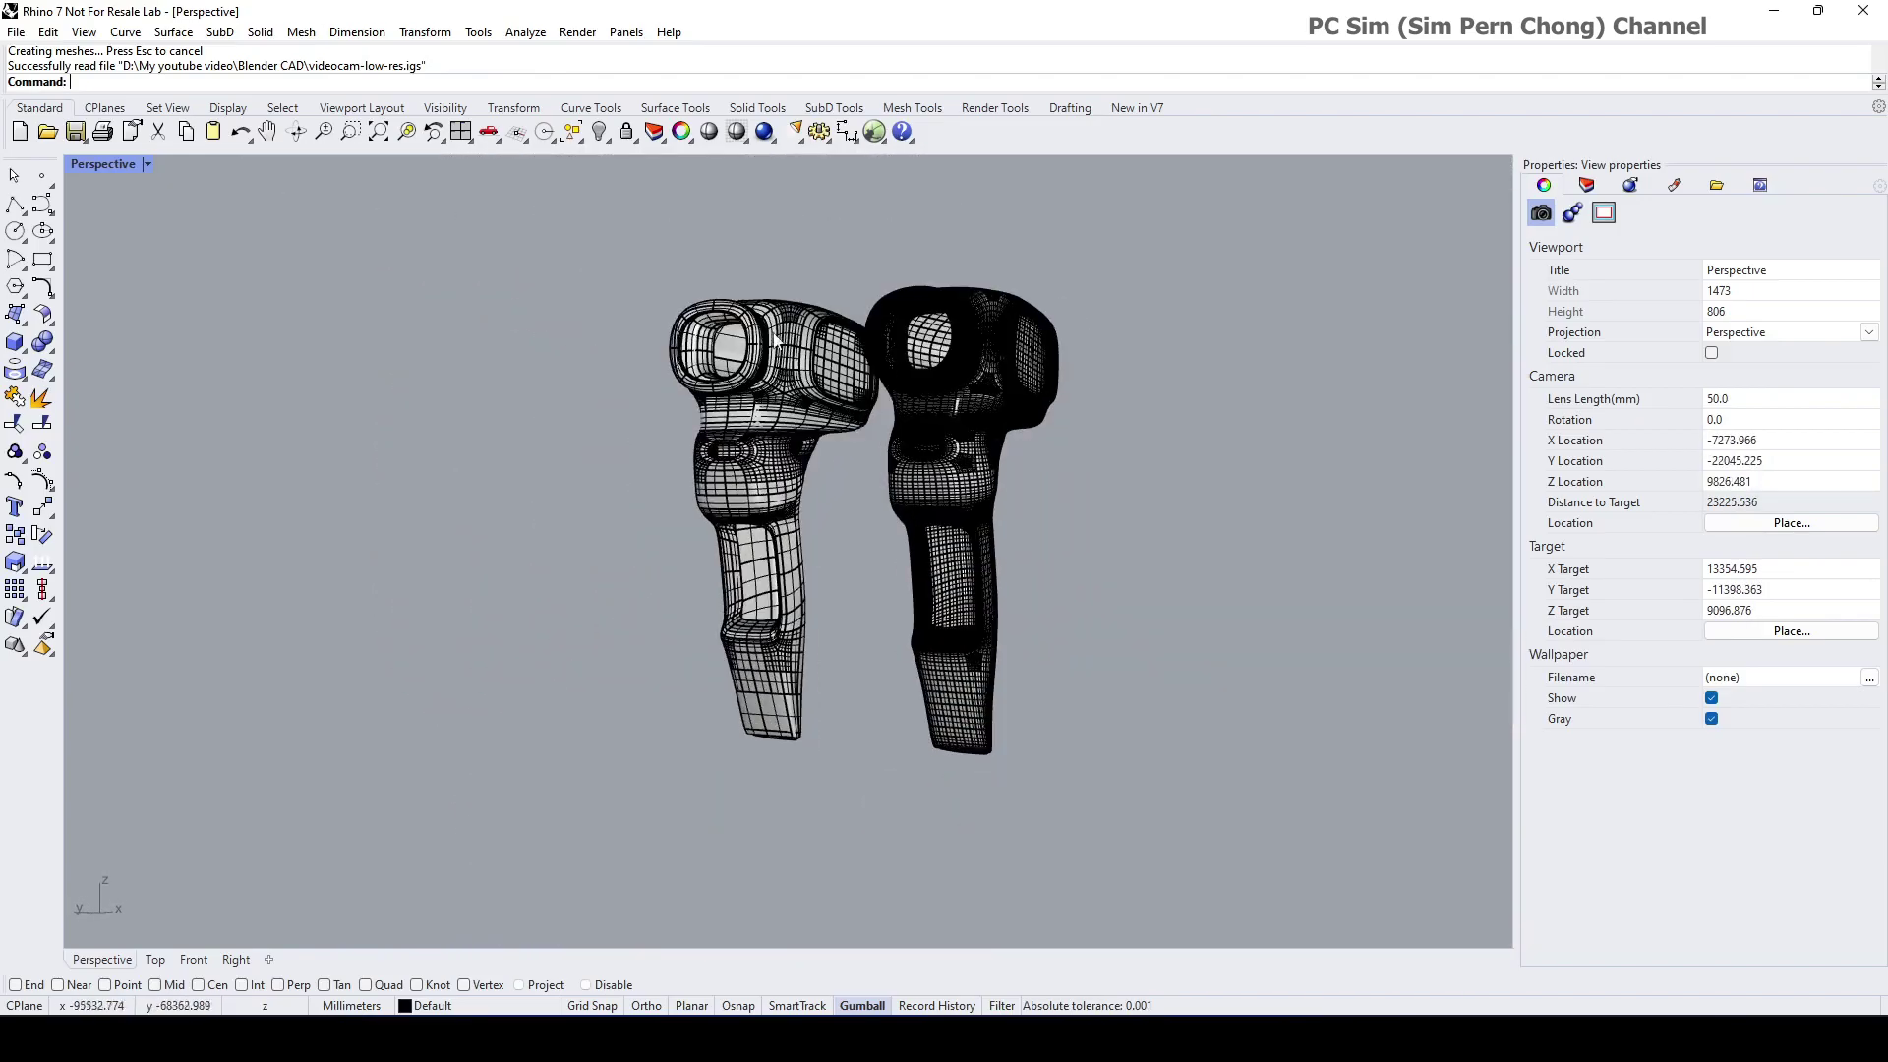
left_click_drag(603, 240, 1197, 838)
left_click(1713, 620)
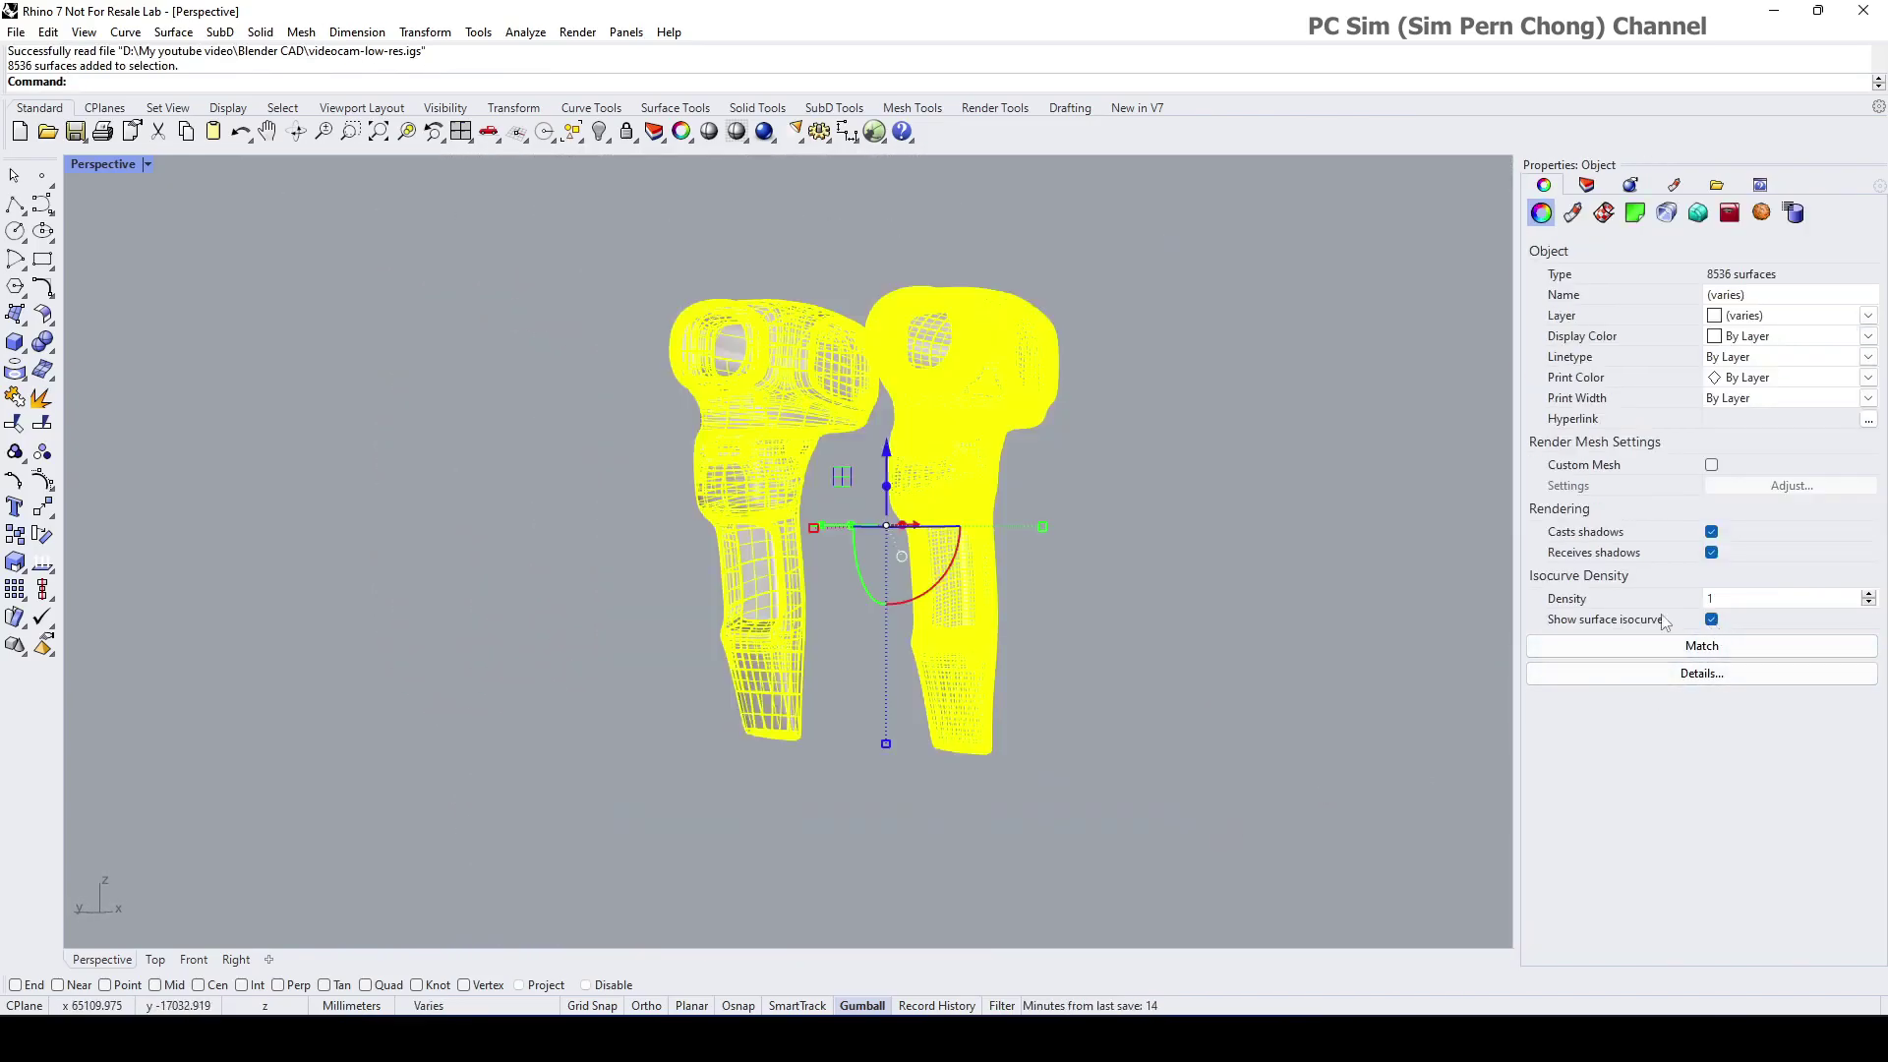
scroll(1037, 488, "up", 5)
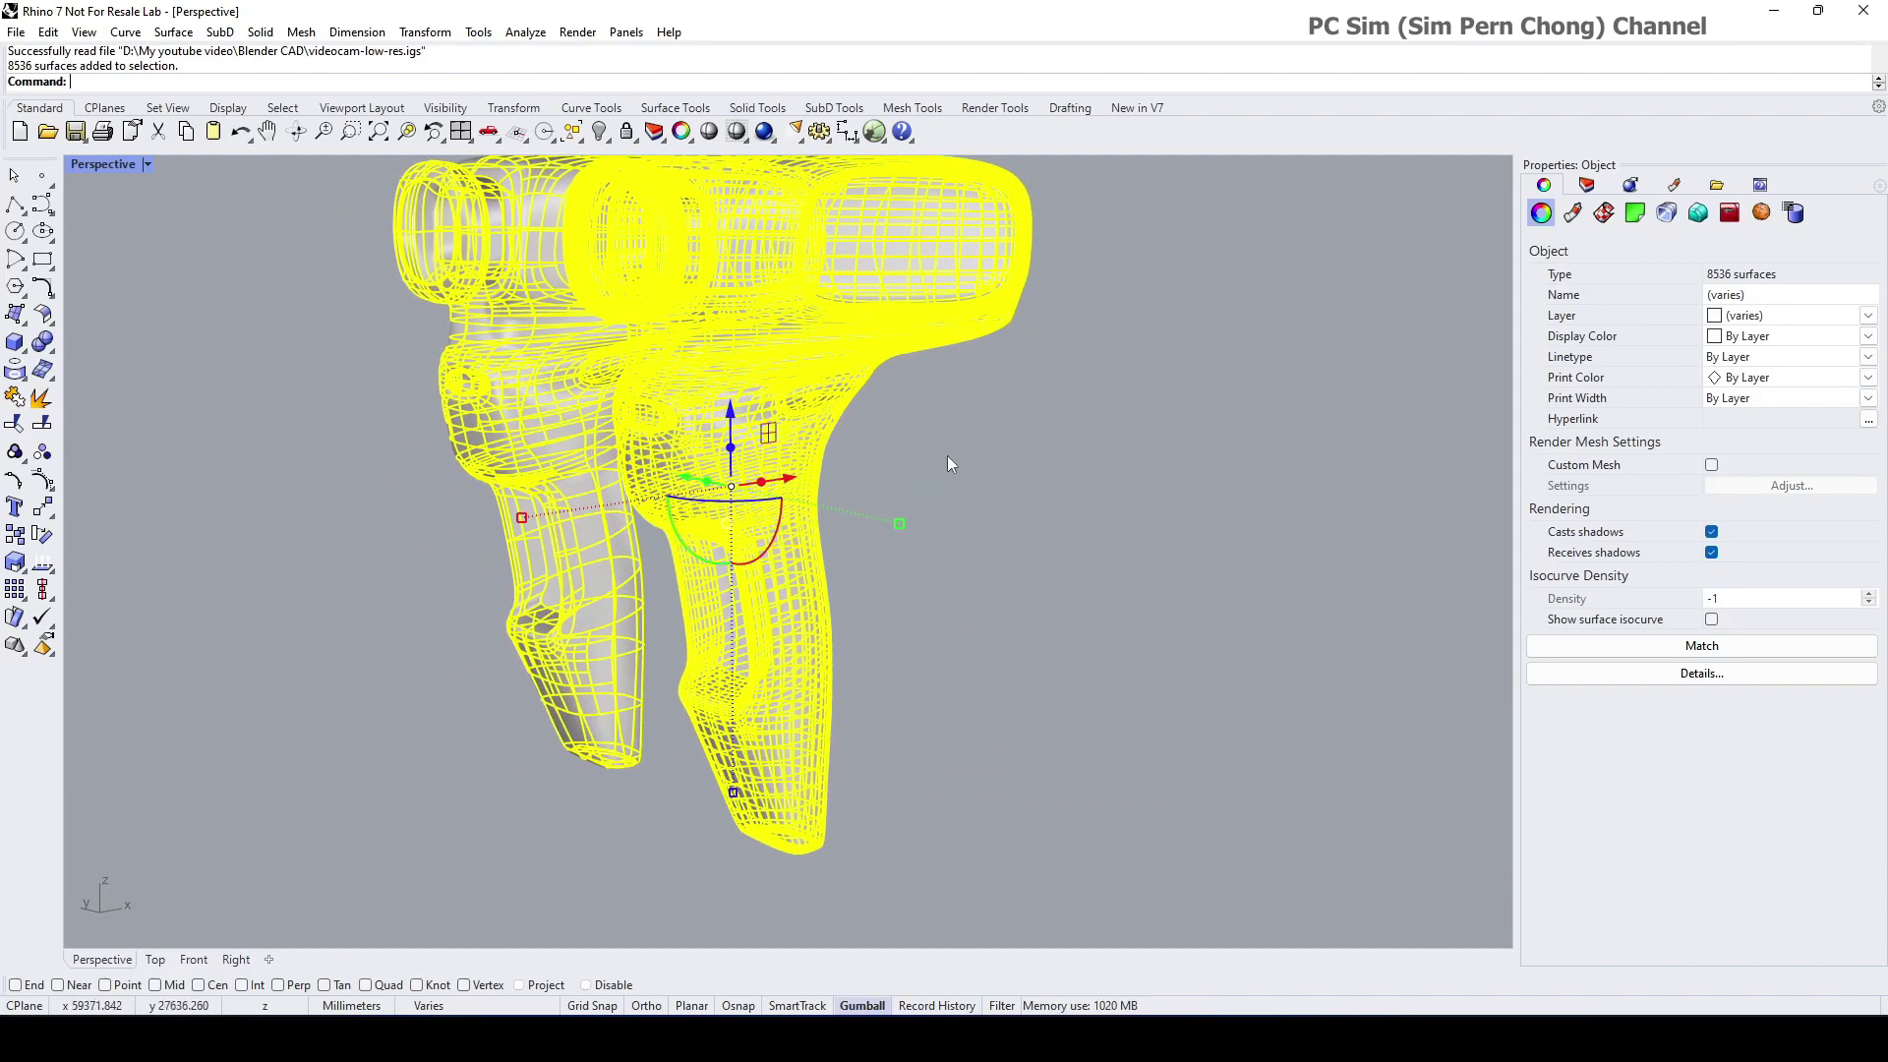
scroll(1092, 552, "down", 4)
Step: Orbit and zoom to inspect the grips from the side, then reselect both models
left_click(1103, 544)
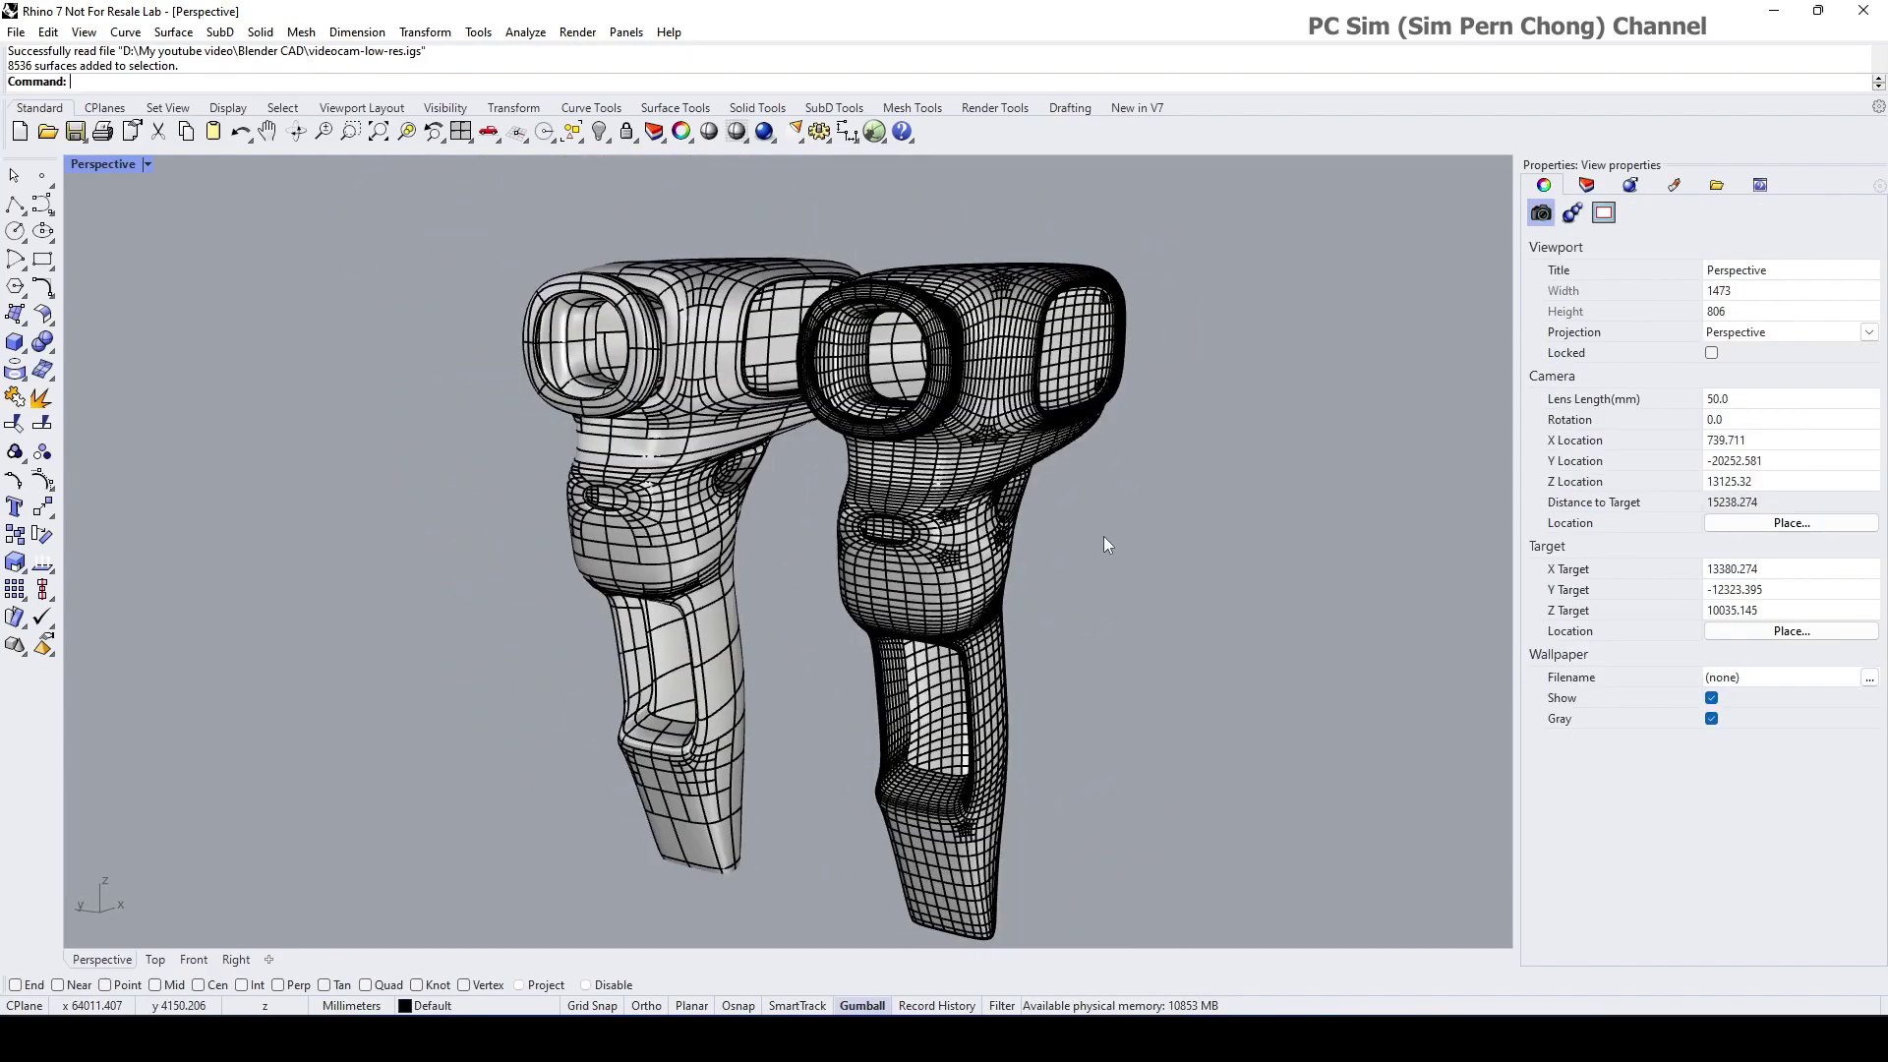
right_click_drag(1104, 545, 758, 603)
scroll(1004, 525, "up", 6)
scroll(918, 632, "down", 4)
scroll(582, 615, "down", 3)
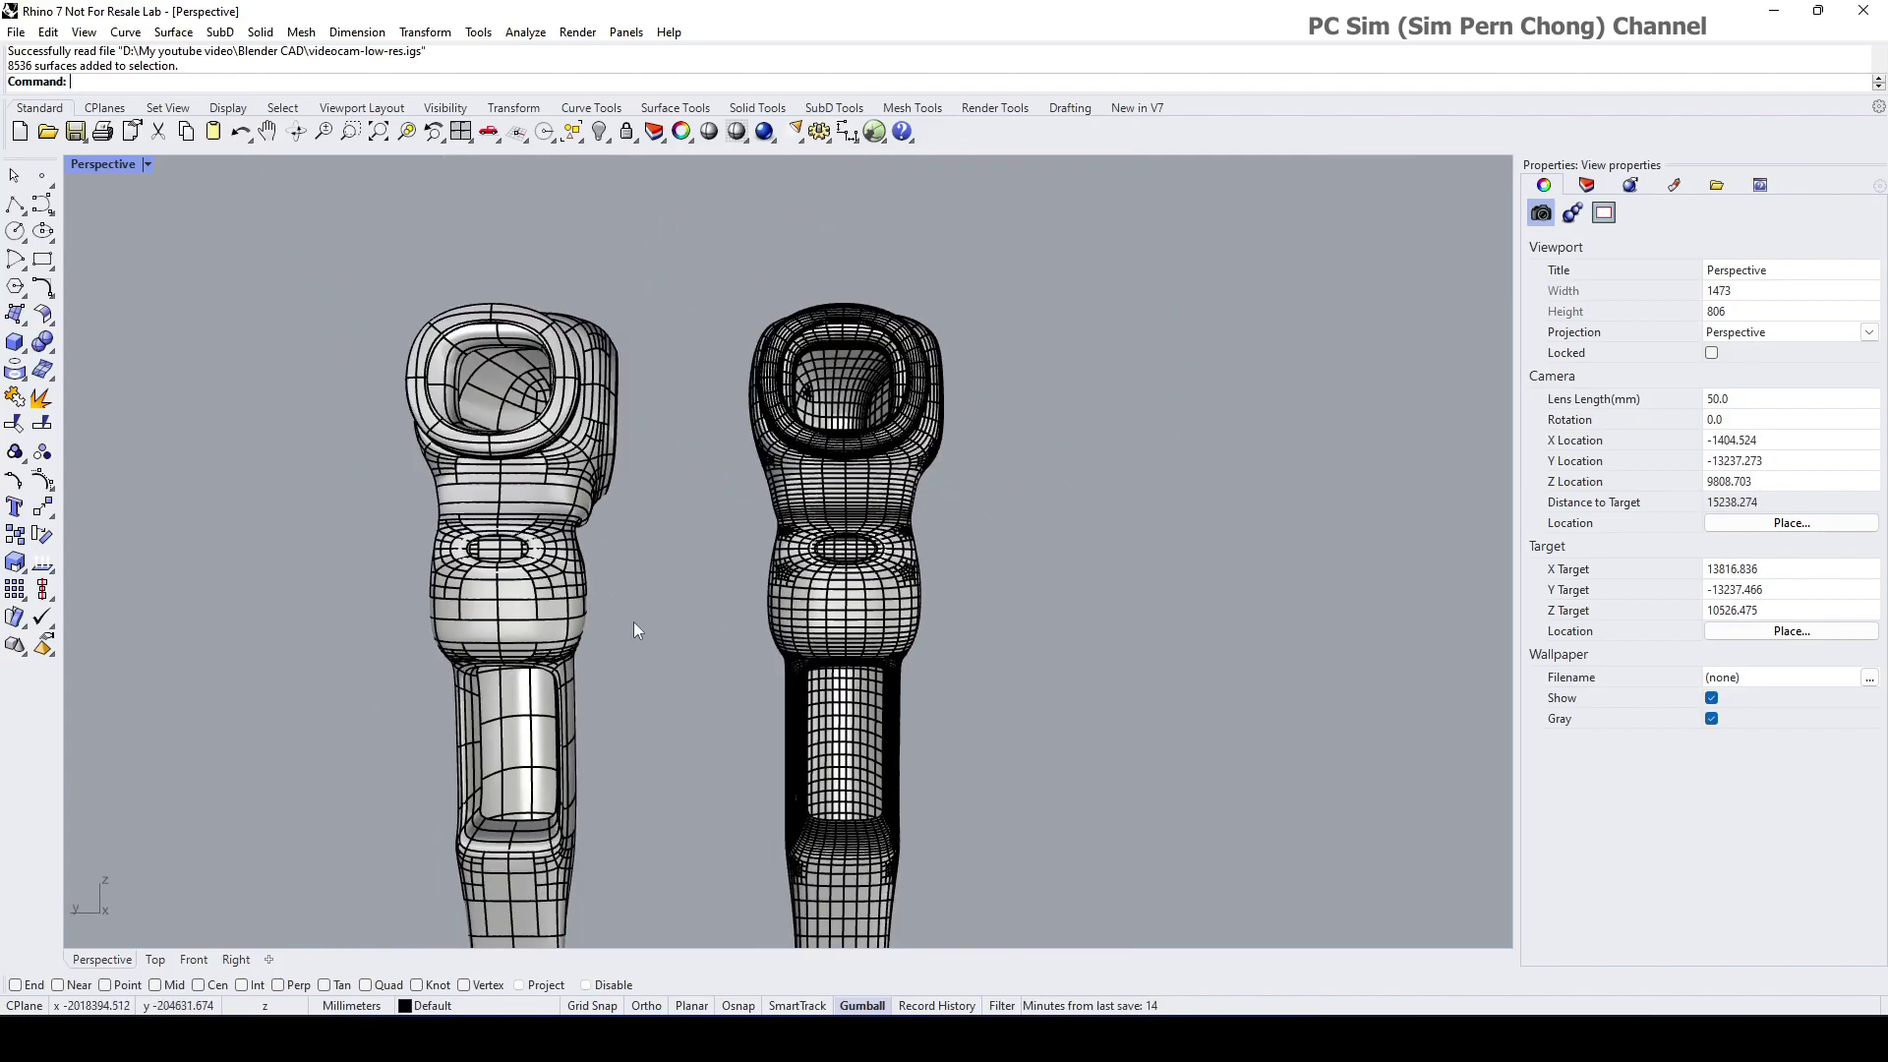
mouse_move(574, 616)
right_mouse_down()
mouse_move(532, 618)
mouse_move(581, 624)
mouse_move(572, 584)
right_mouse_up()
scroll(604, 628, "down", 3)
left_click_drag(425, 325, 1013, 917)
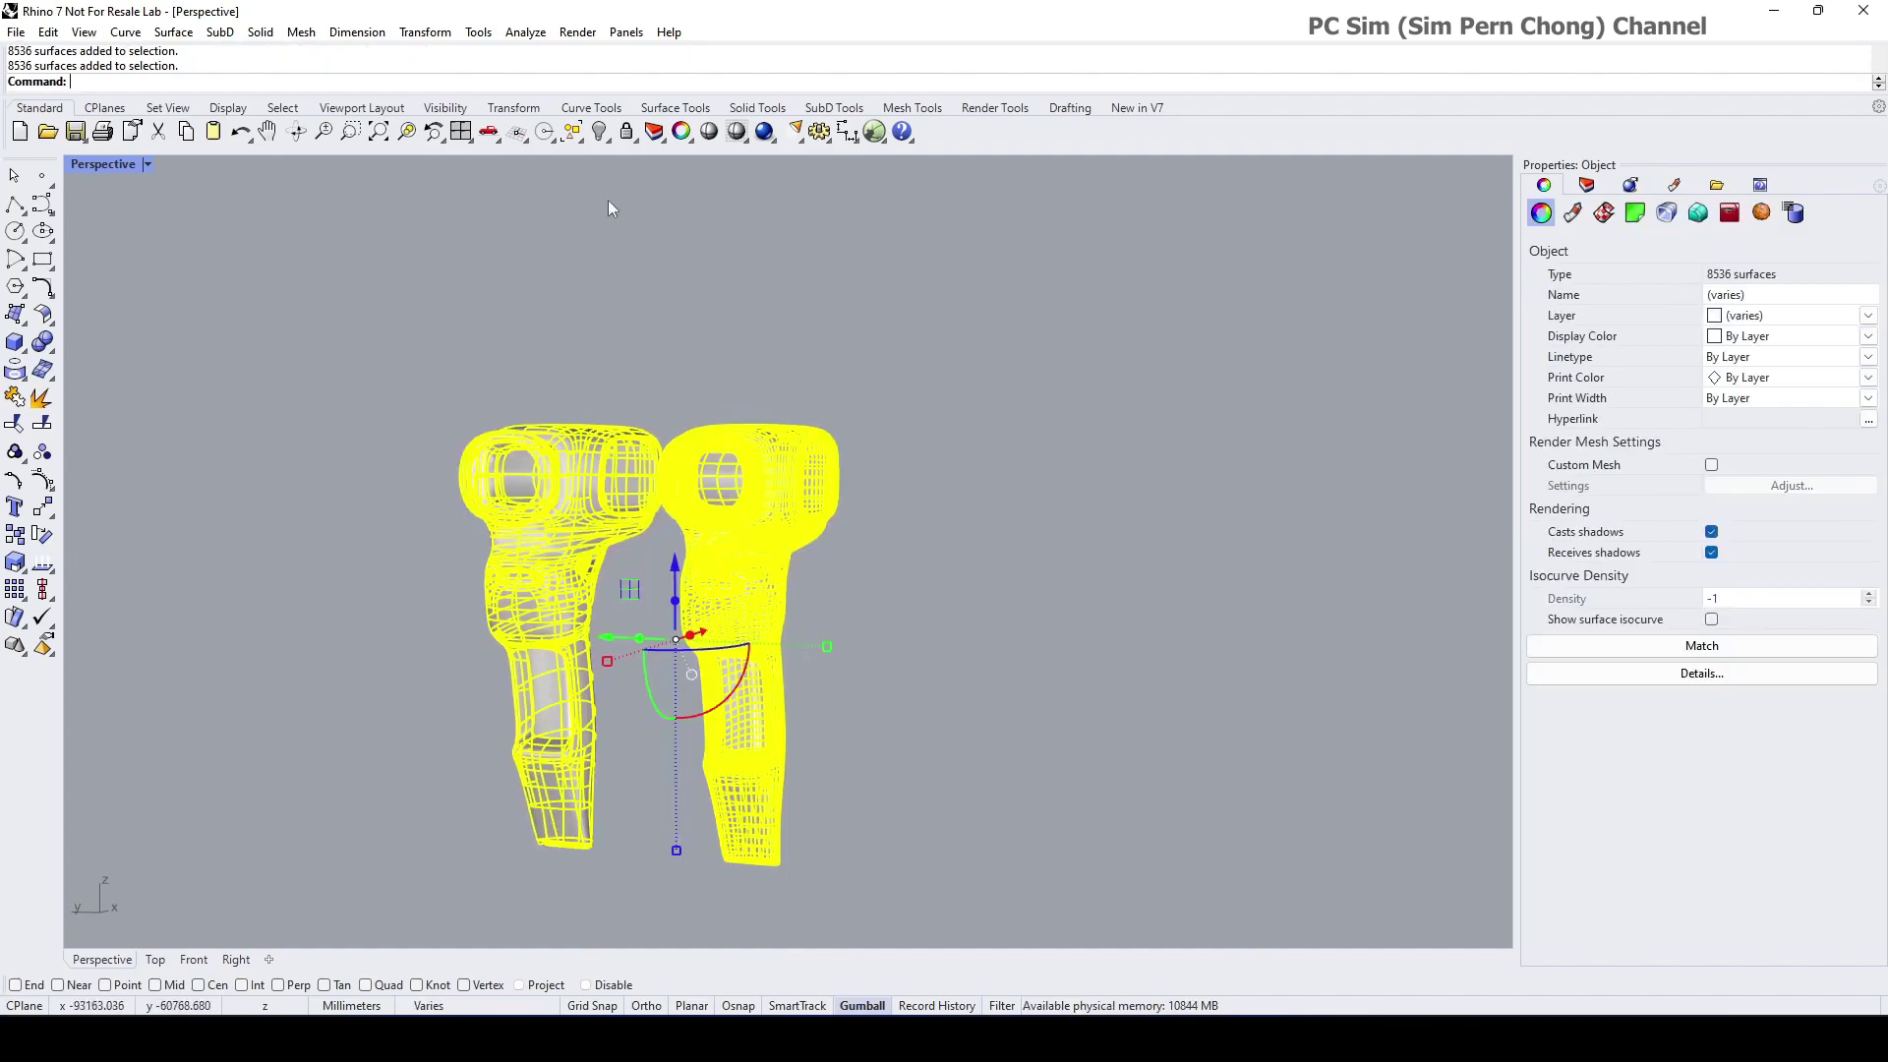
Step: Apply Analyze > Surface > Zebra to both selected camcorder models and zoom toward the grips
left_click(525, 32)
mouse_move(554, 99)
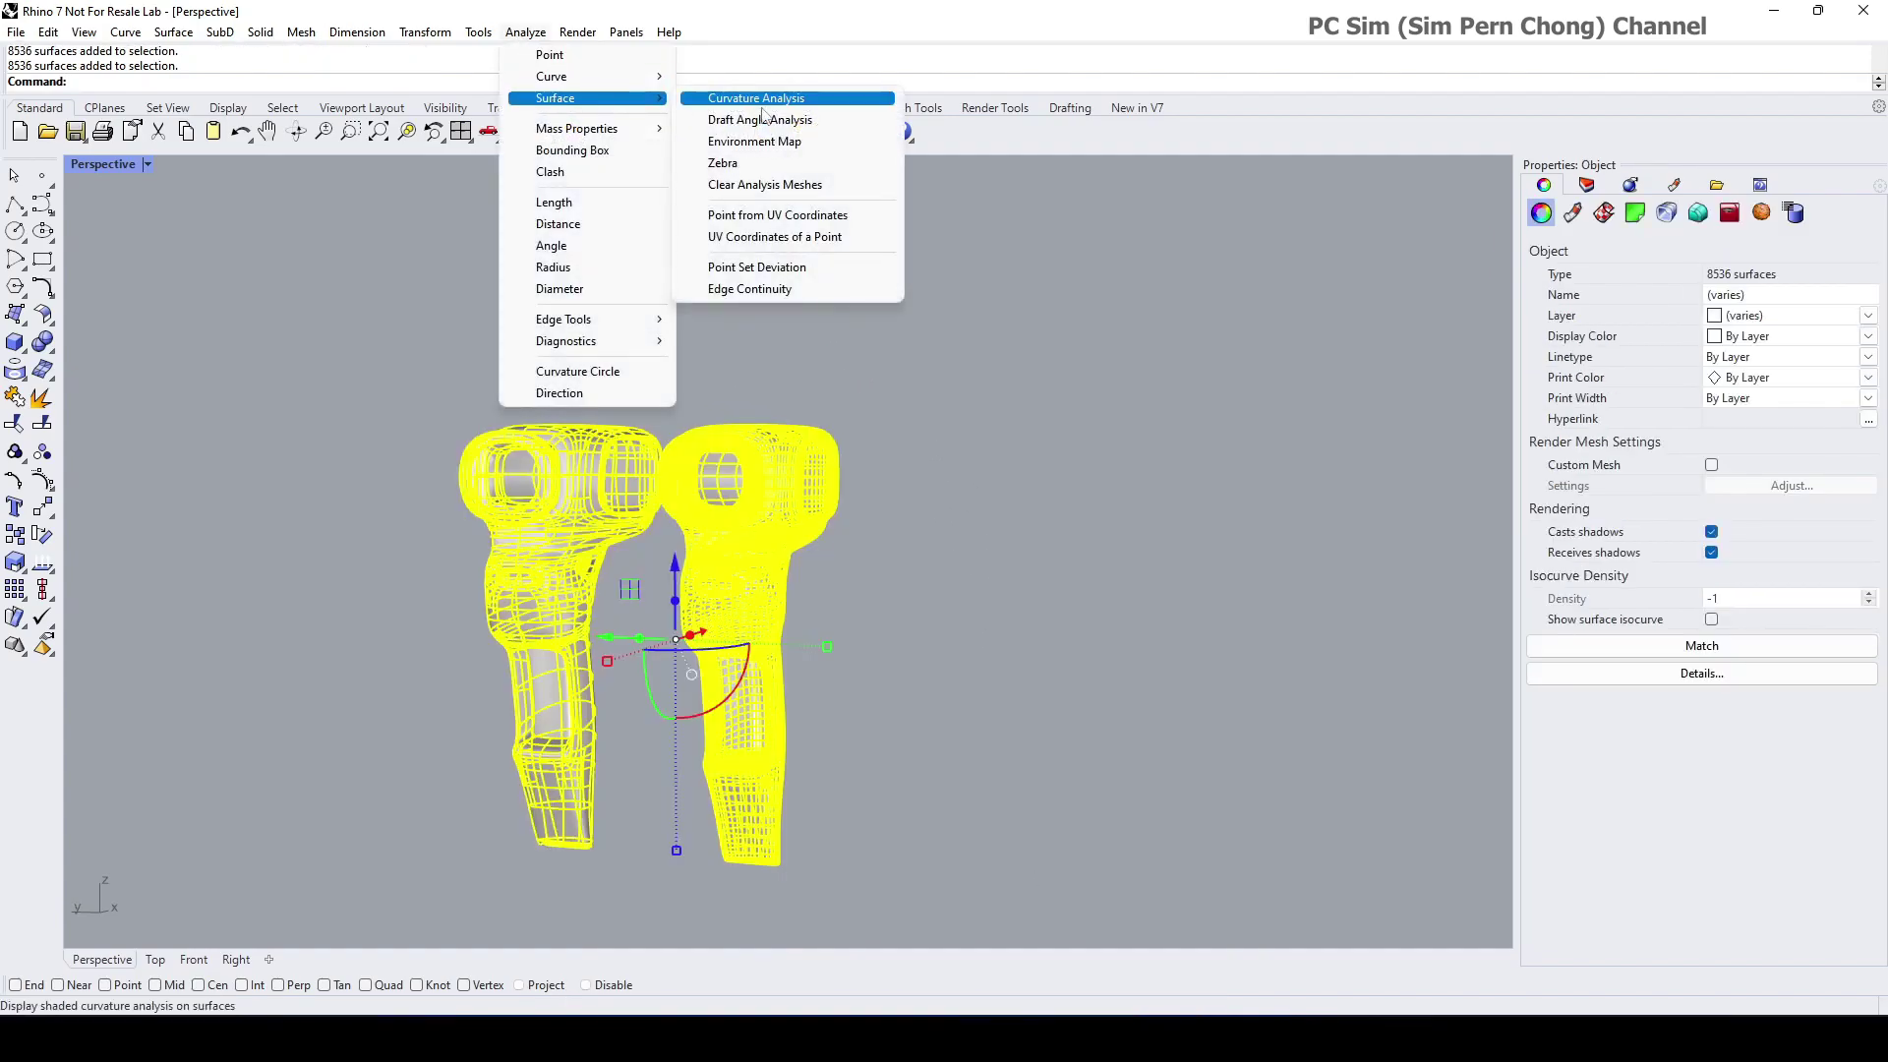
left_click(738, 169)
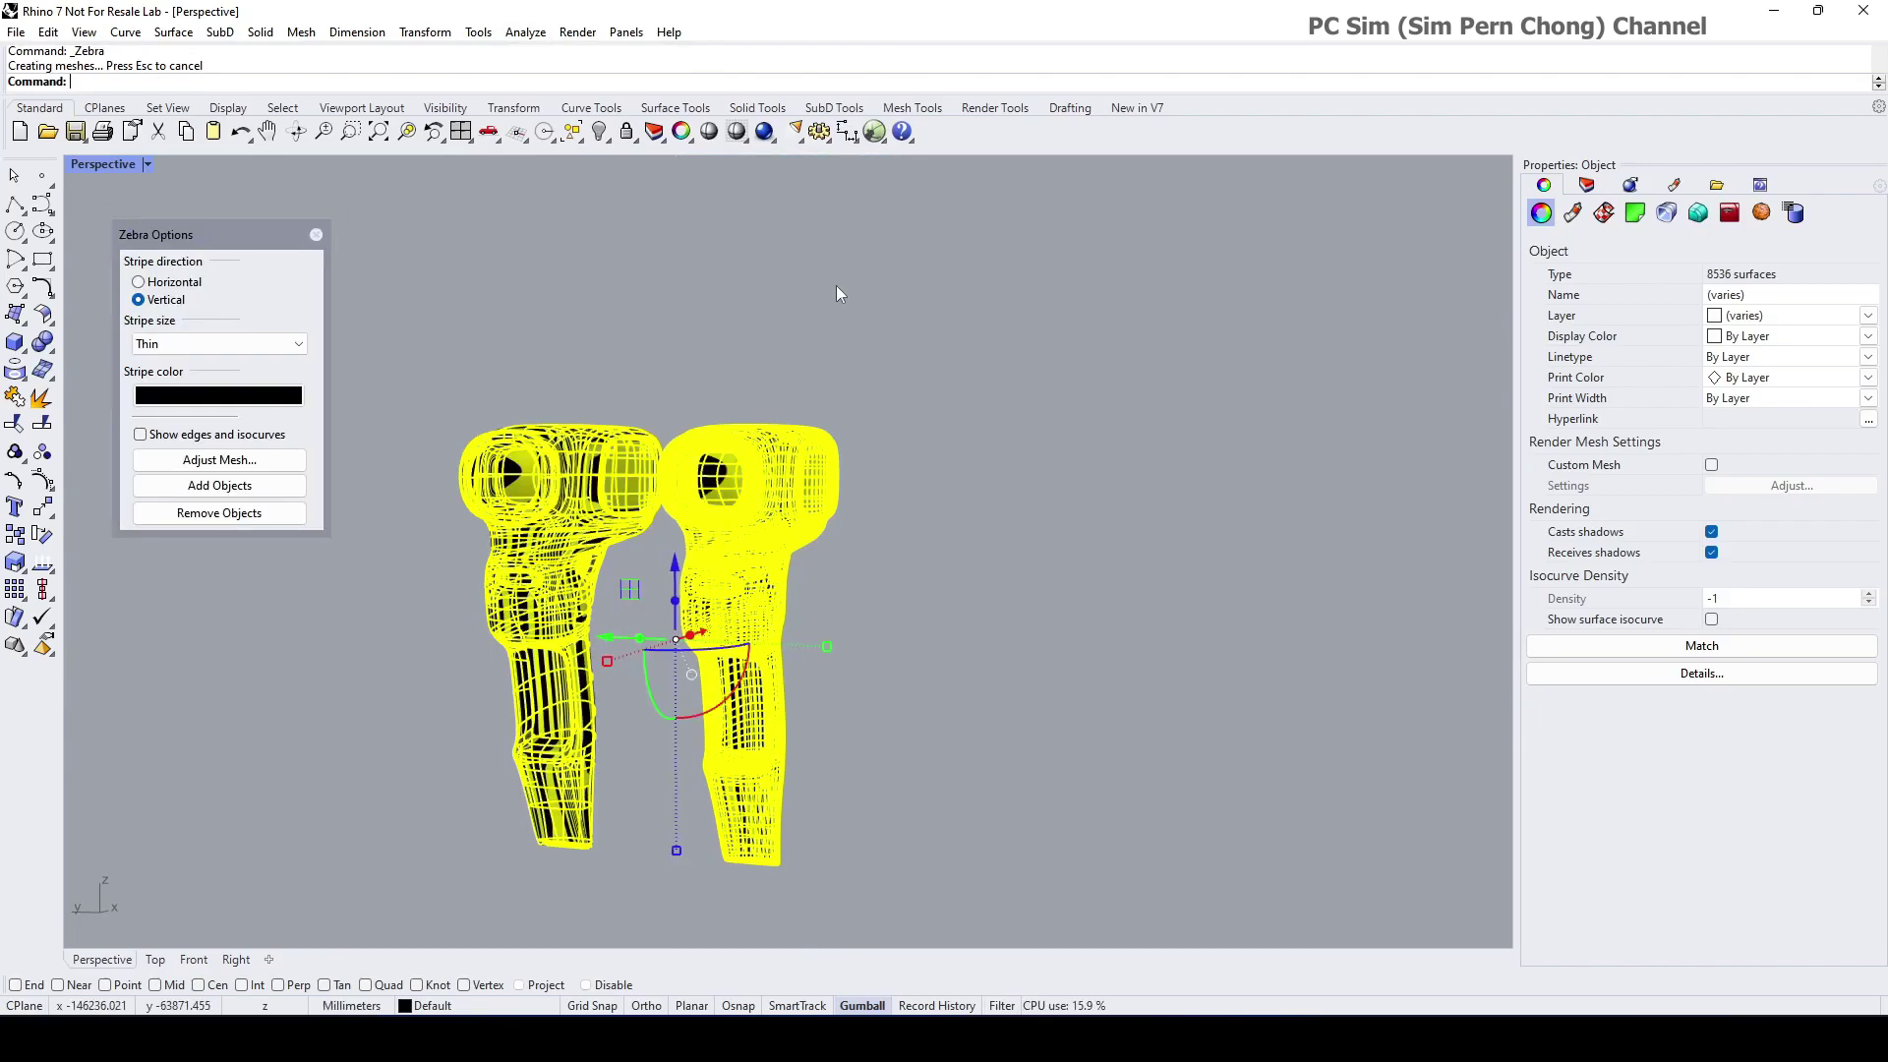
scroll(611, 646, "up", 6)
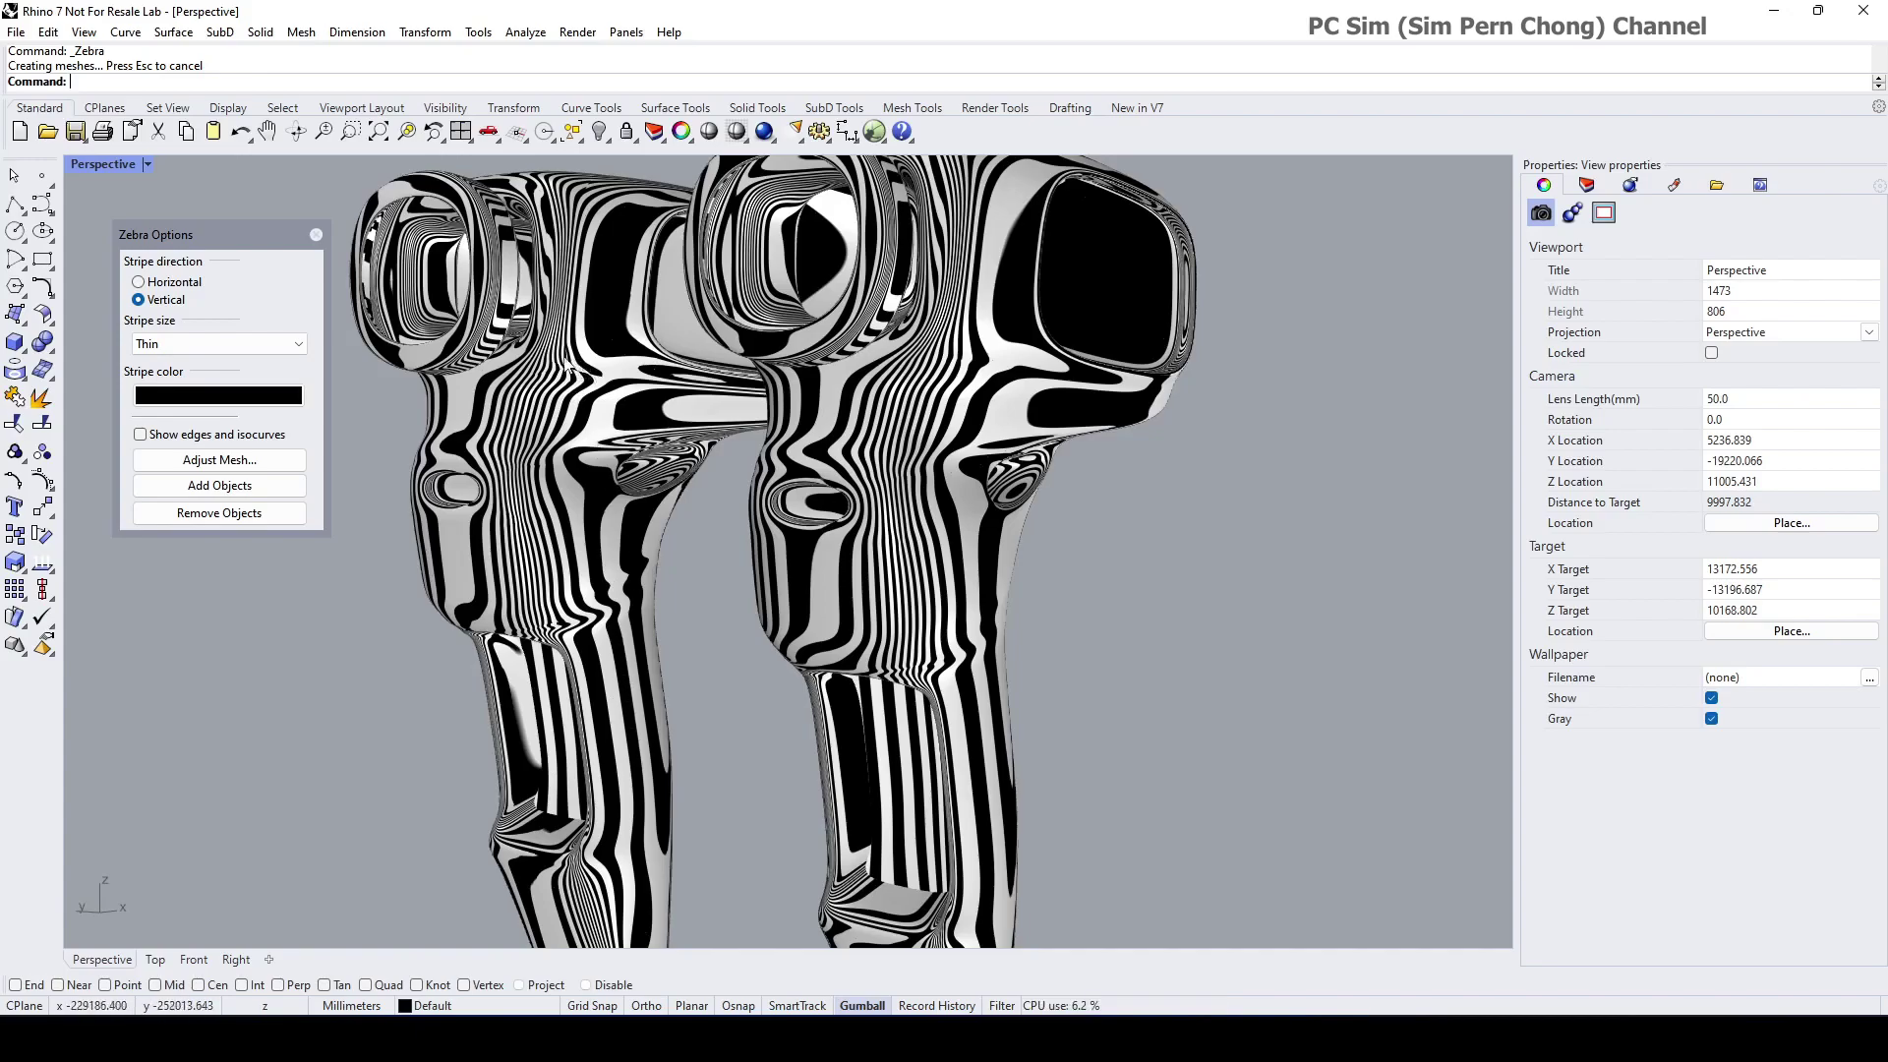
Step: Zoom into a small window on the grip, then turn off the zebra stripes
left_click(351, 131)
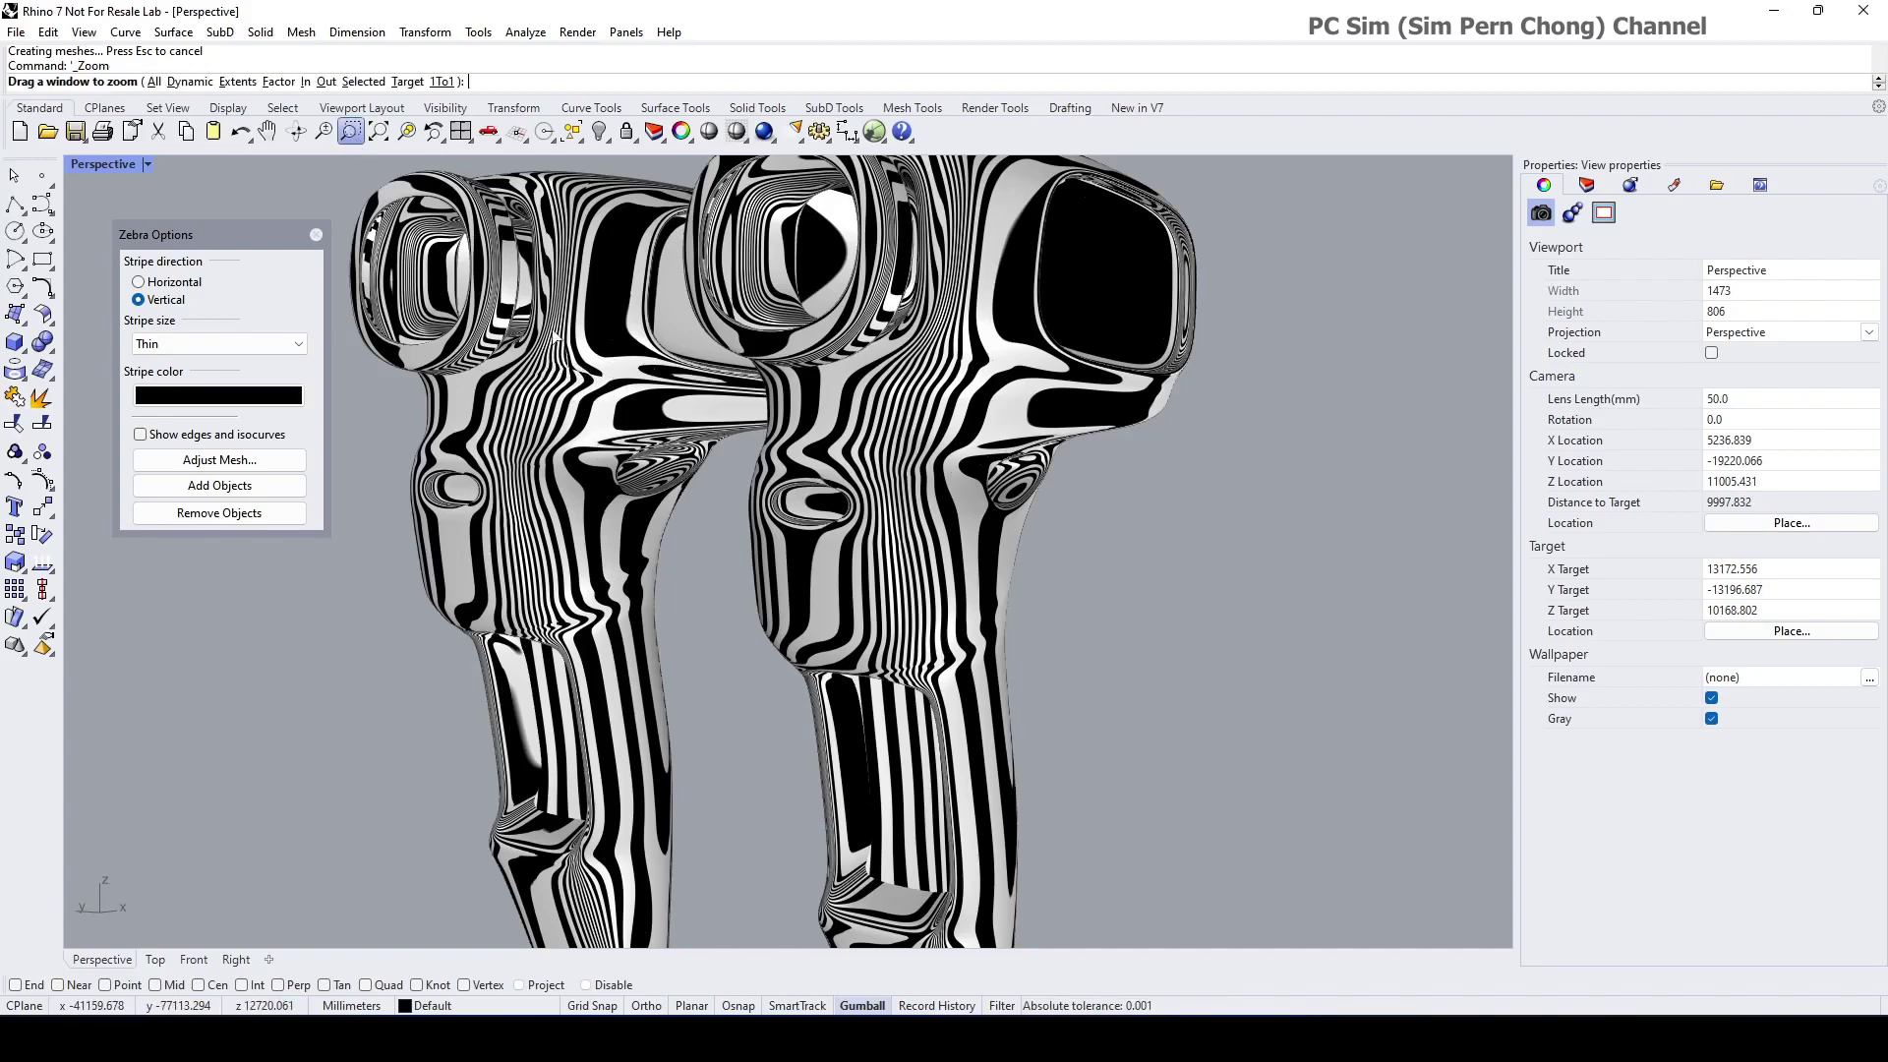
left_click_drag(595, 387, 534, 342)
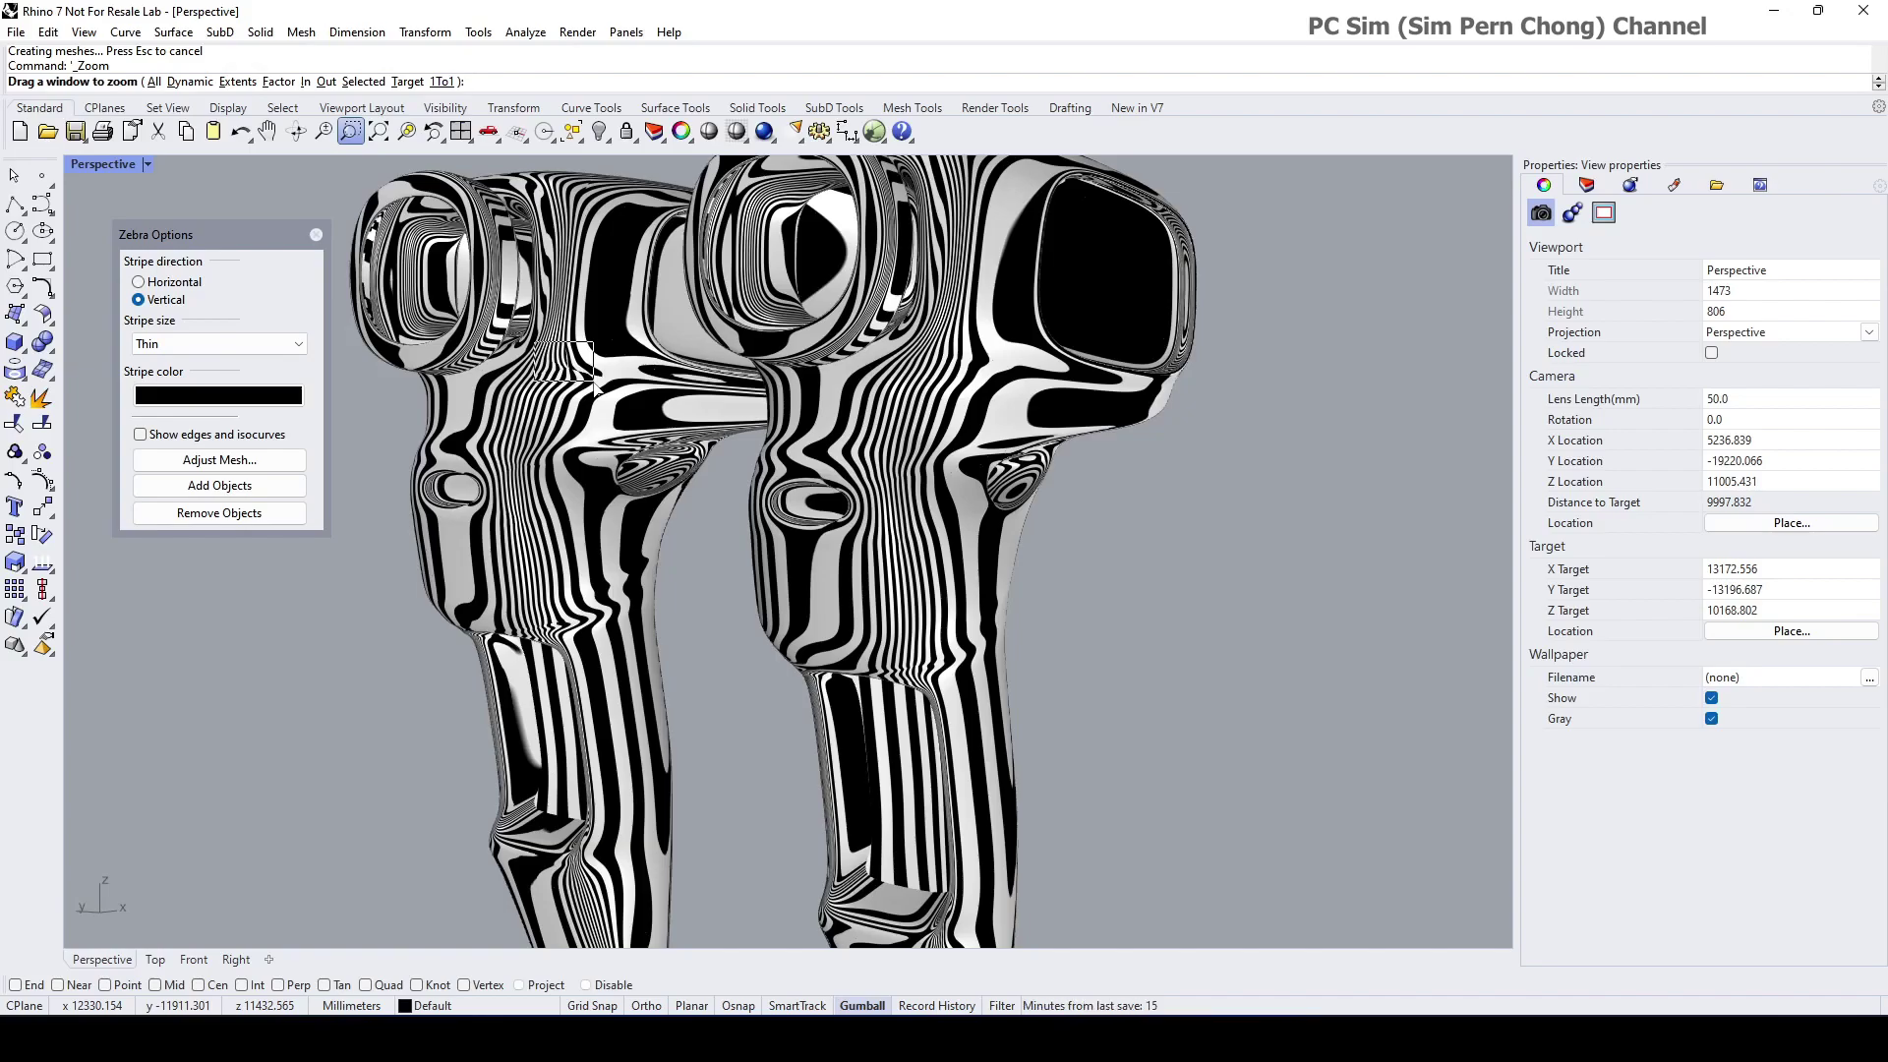
left_click(595, 388)
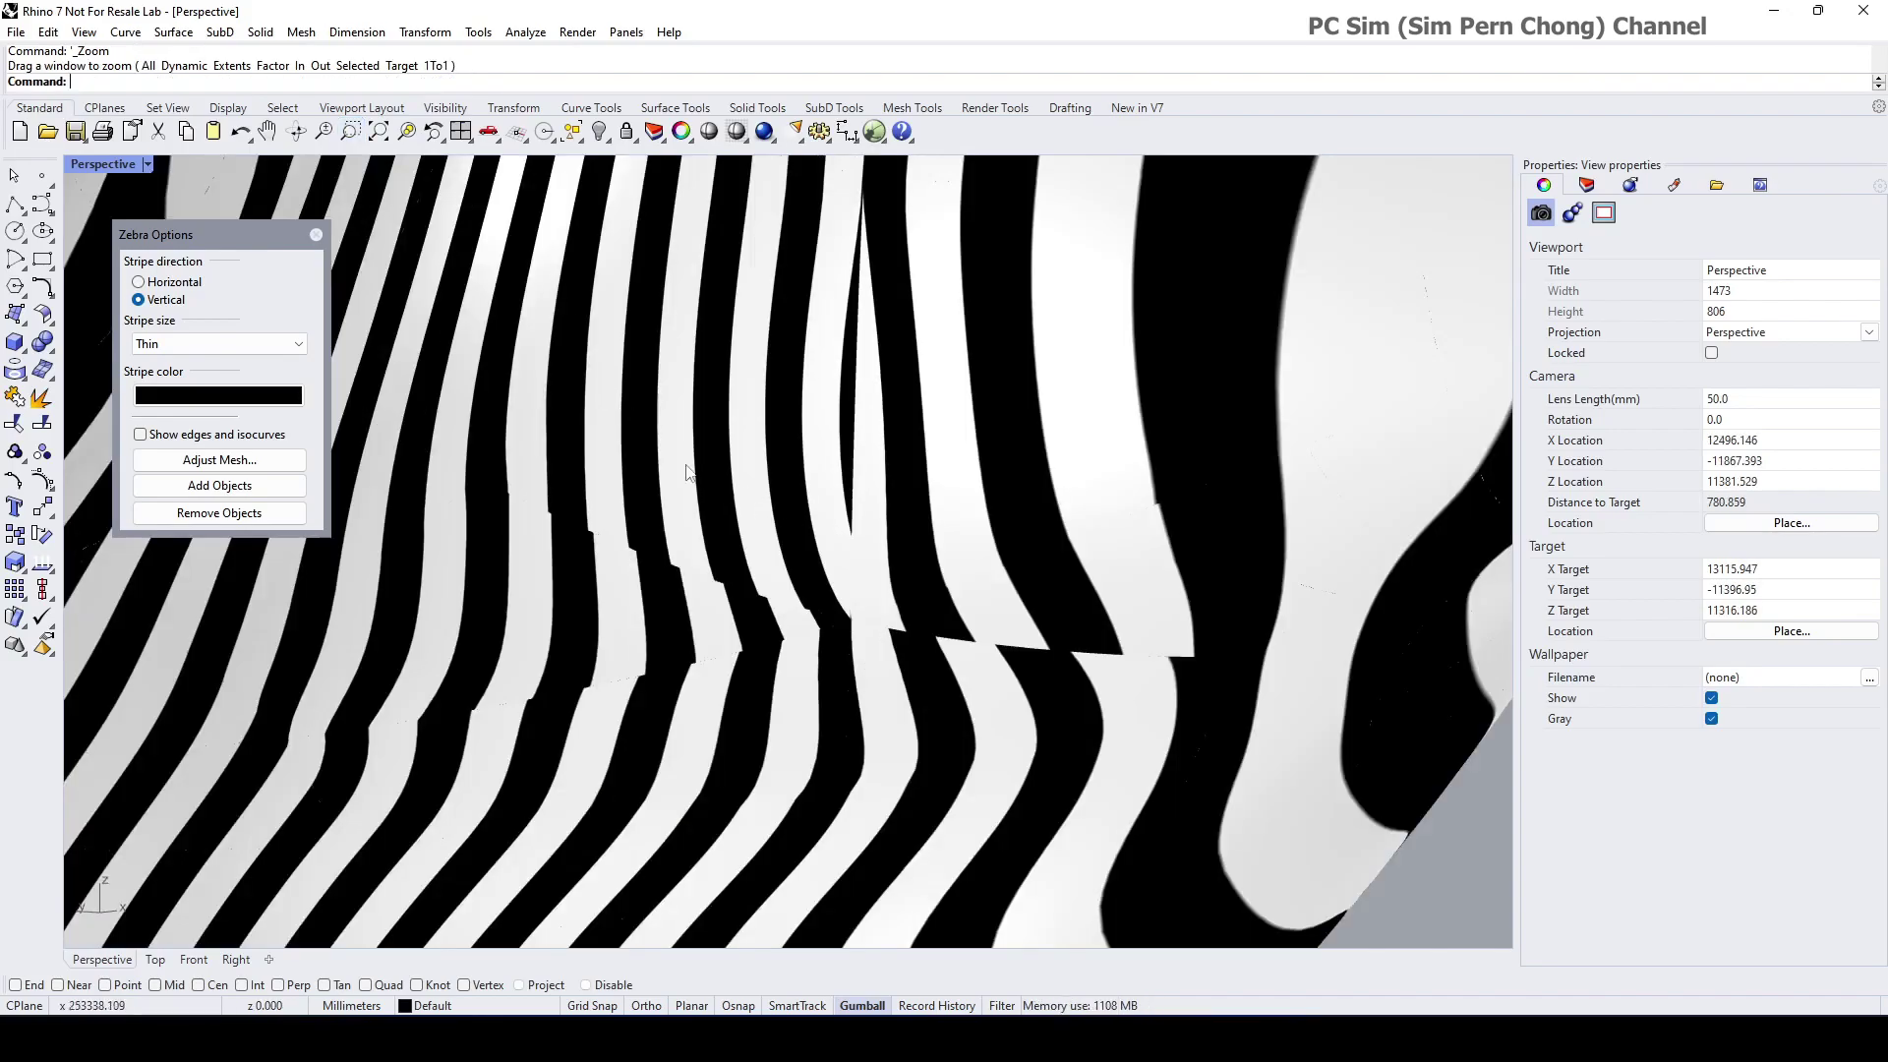
left_click(316, 234)
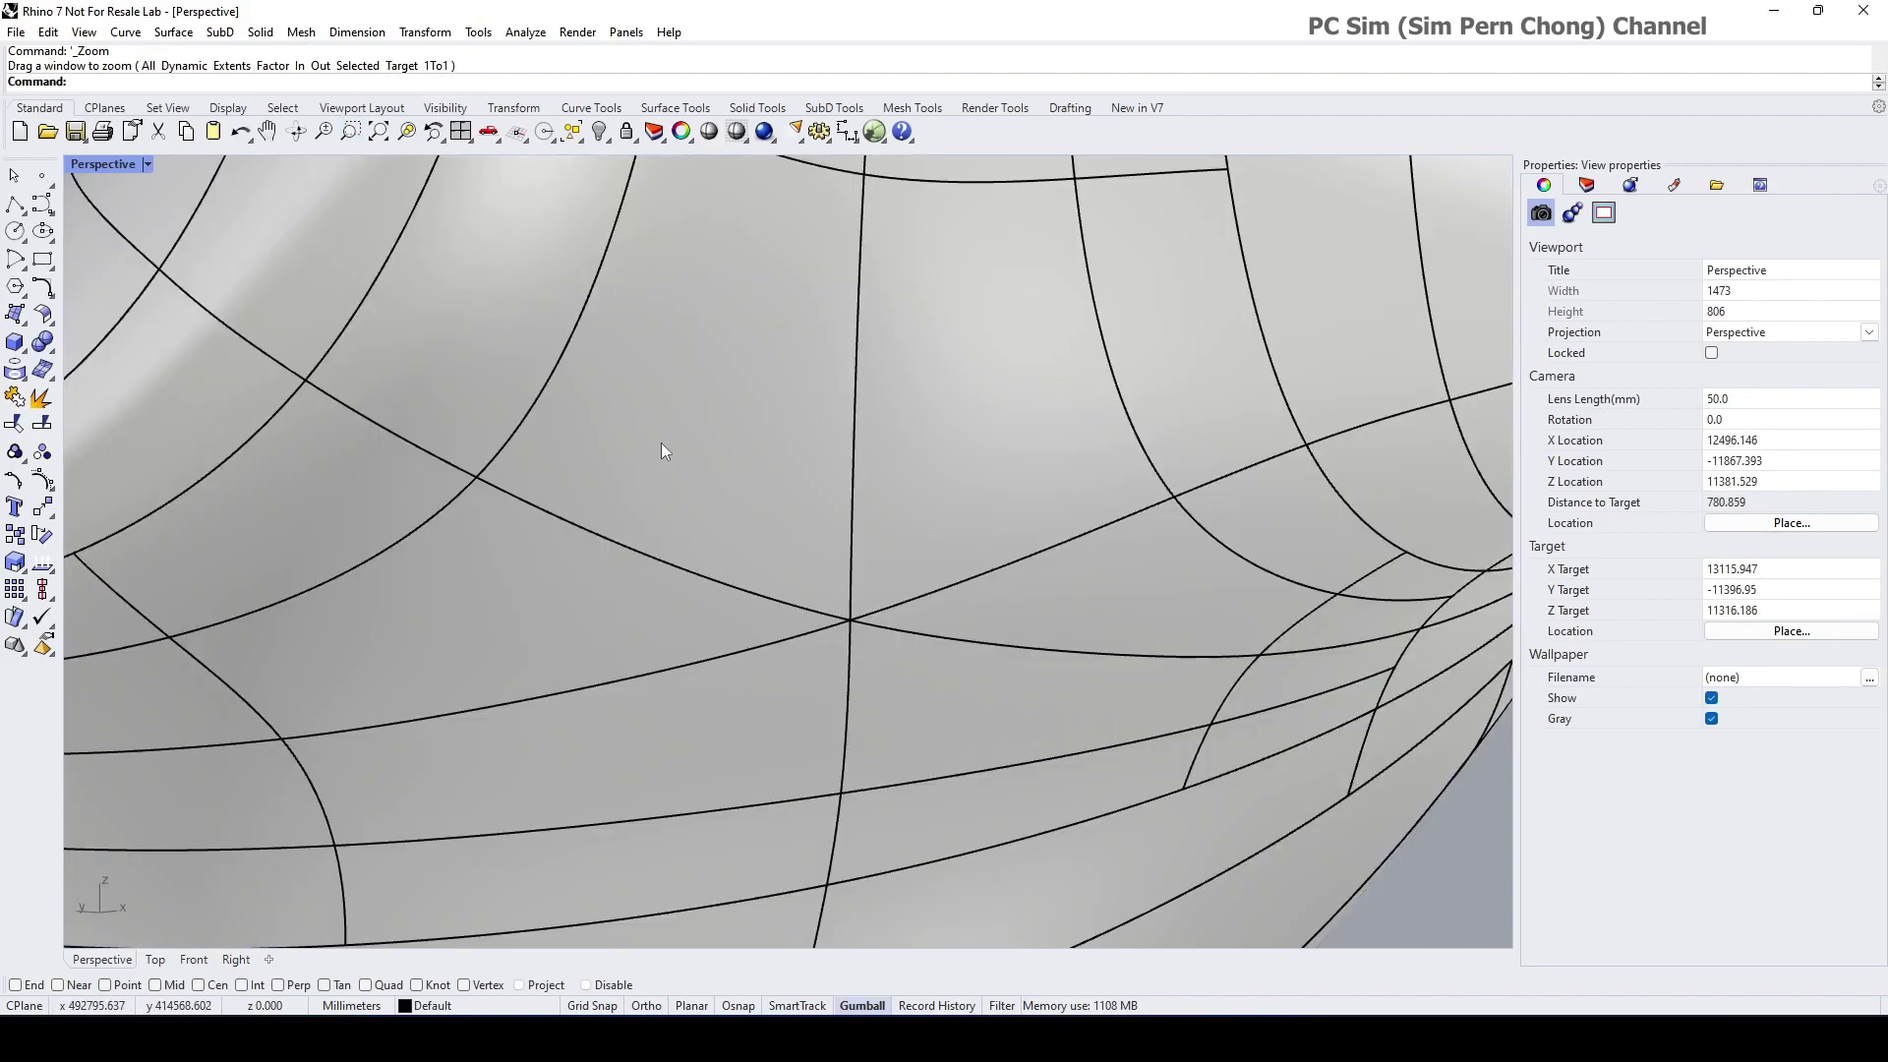
Step: Frame the whole model with a window zoom and select all 8536 surfaces with Ctrl+A
scroll(661, 442, "down", 2)
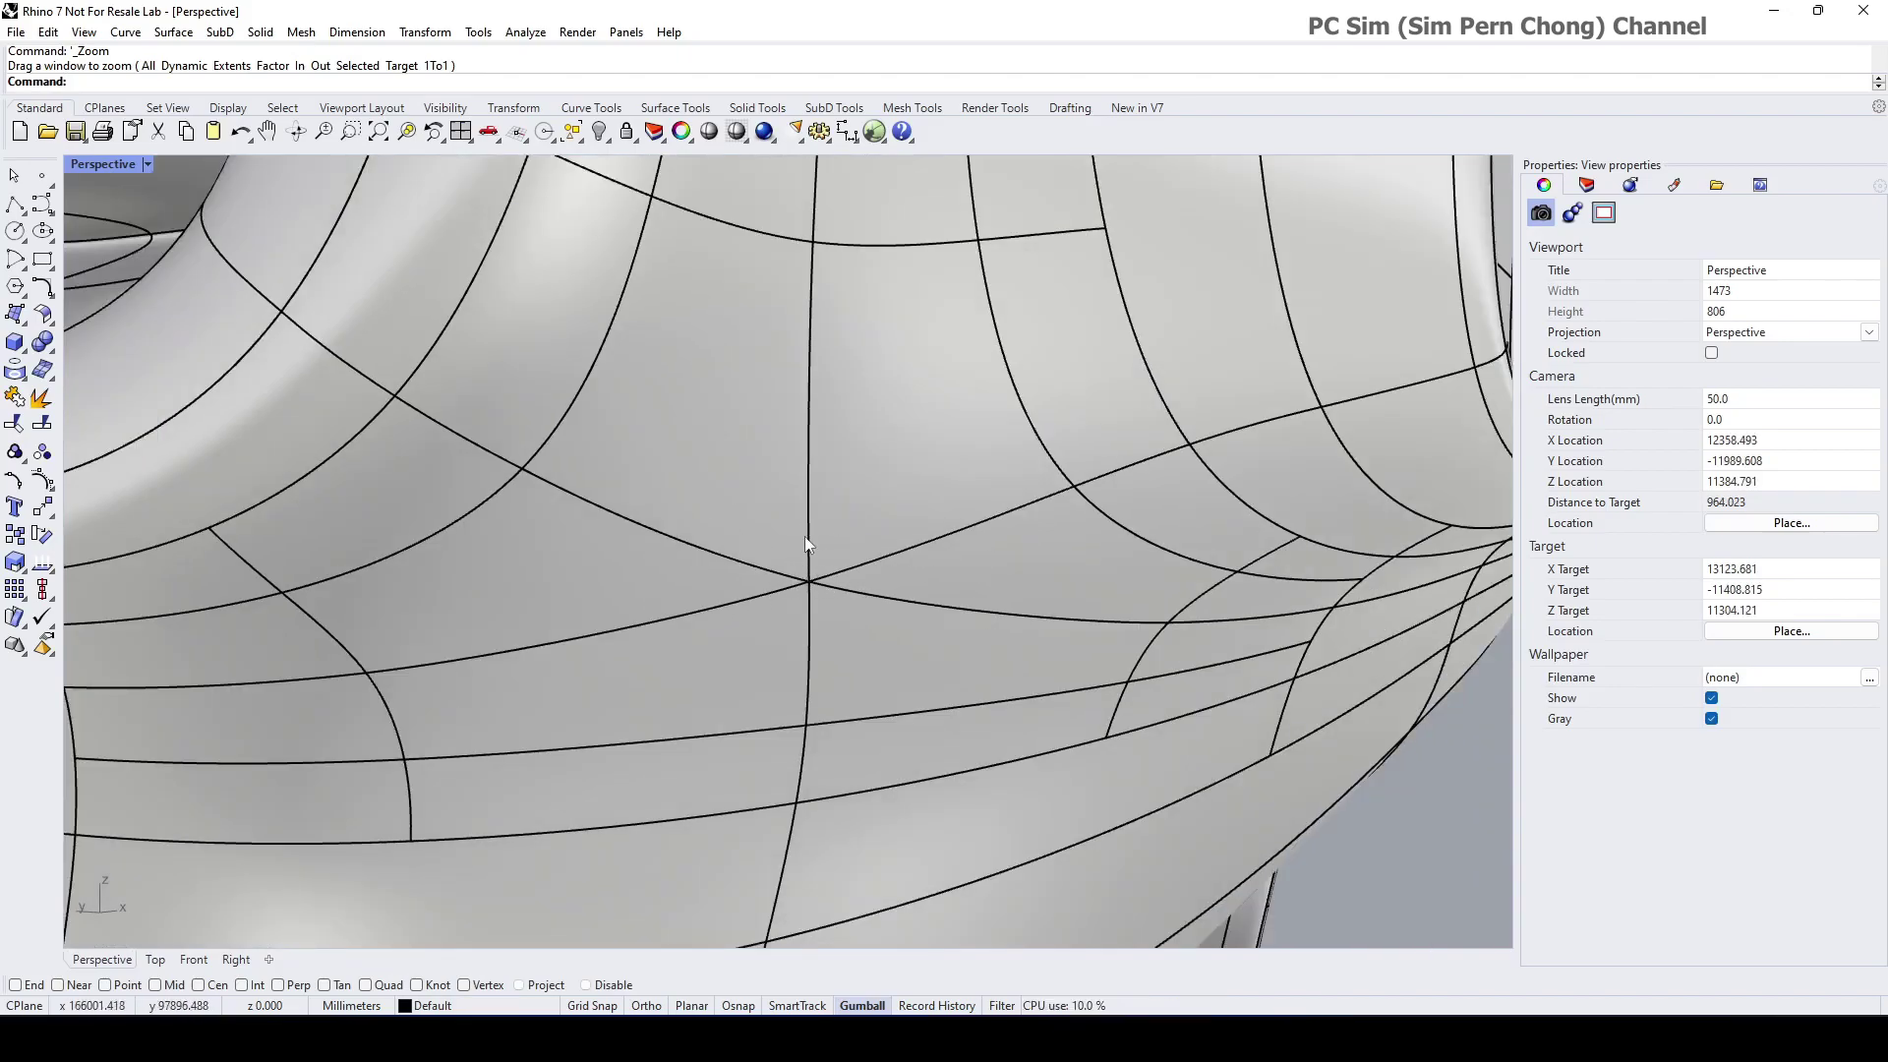
scroll(860, 586, "down", 20)
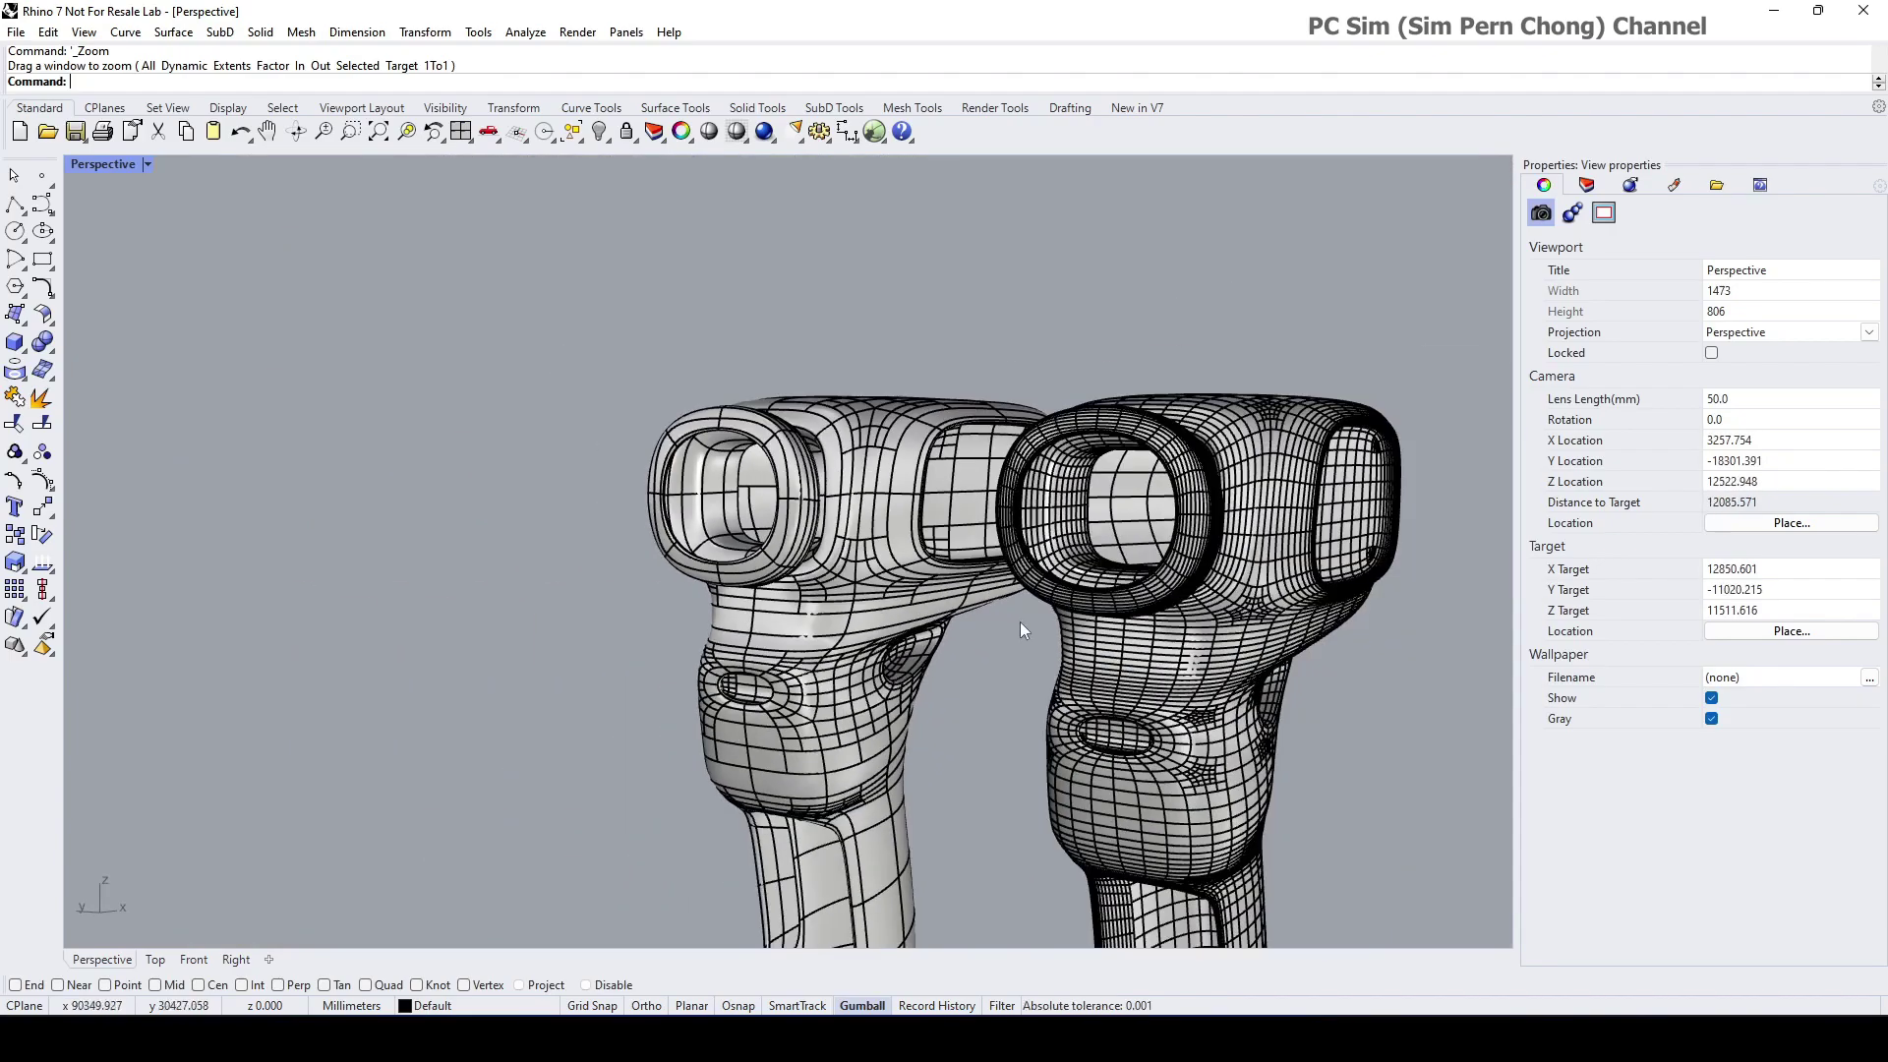
scroll(976, 620, "up", 5)
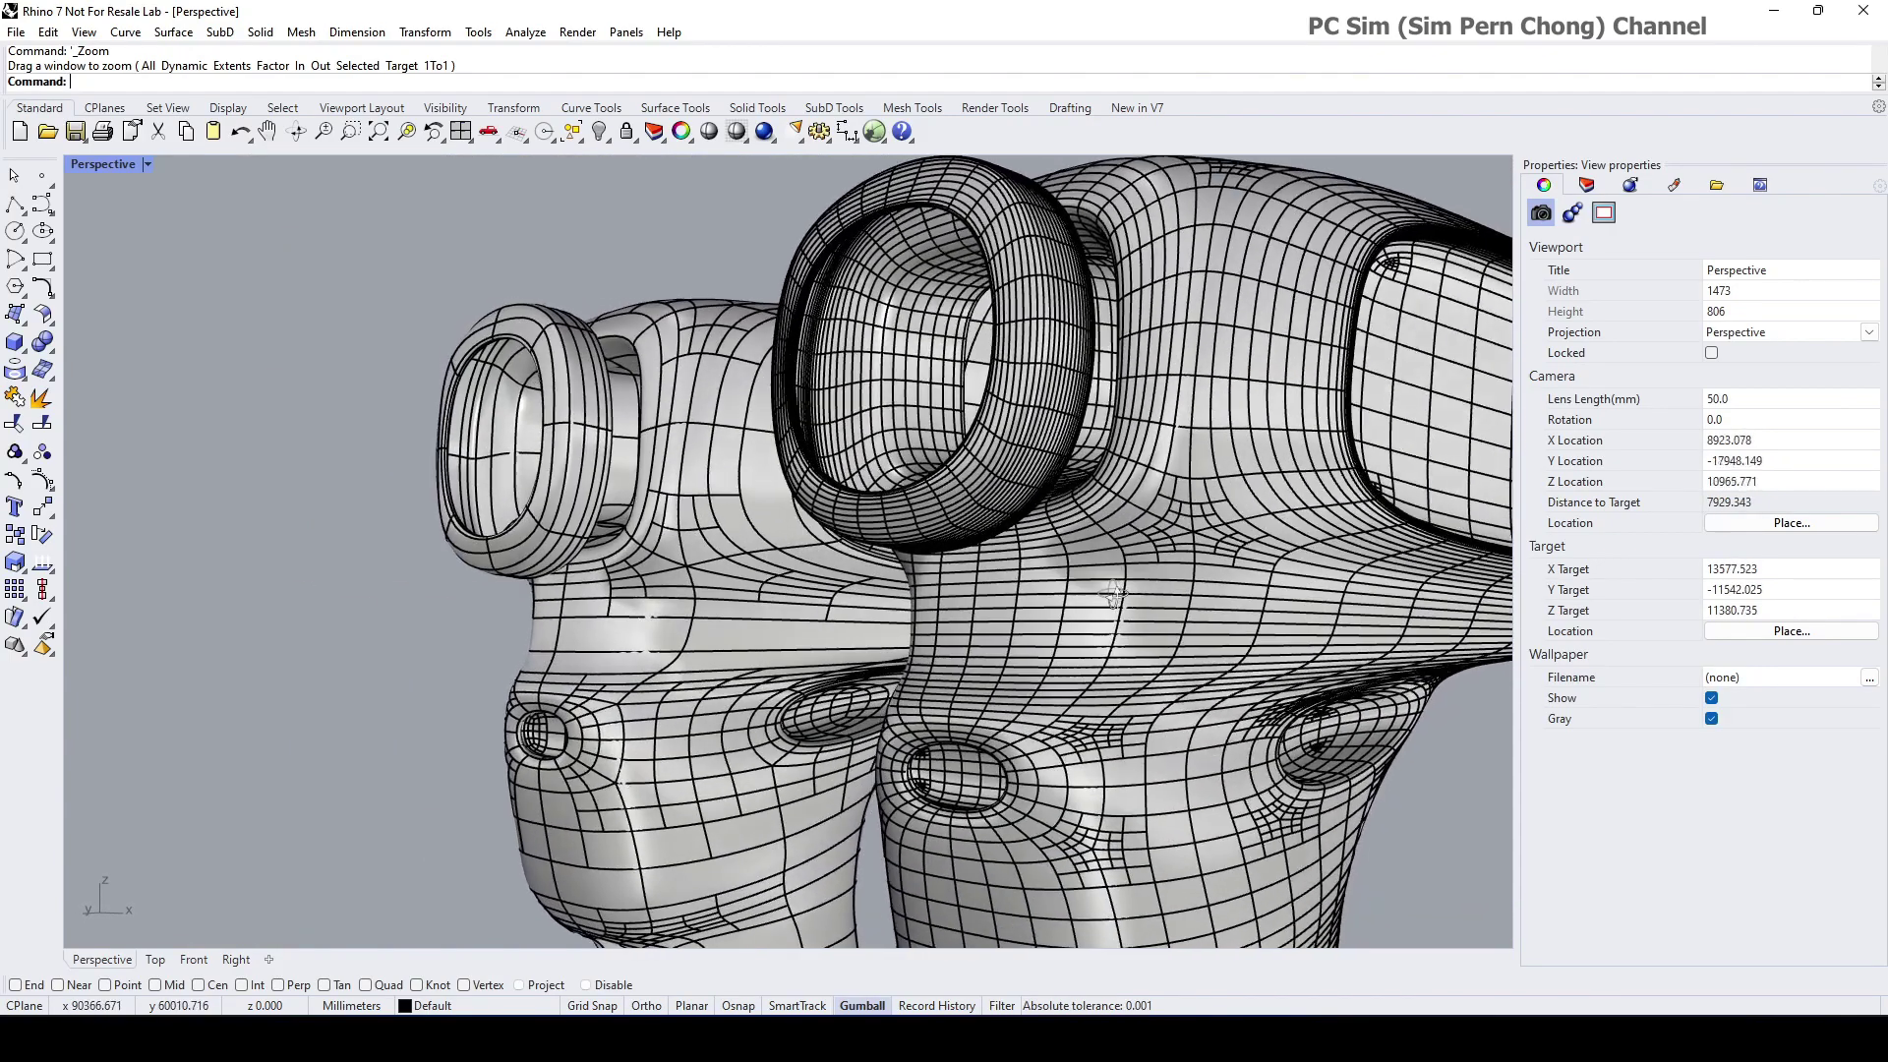
scroll(1225, 546, "up", 3)
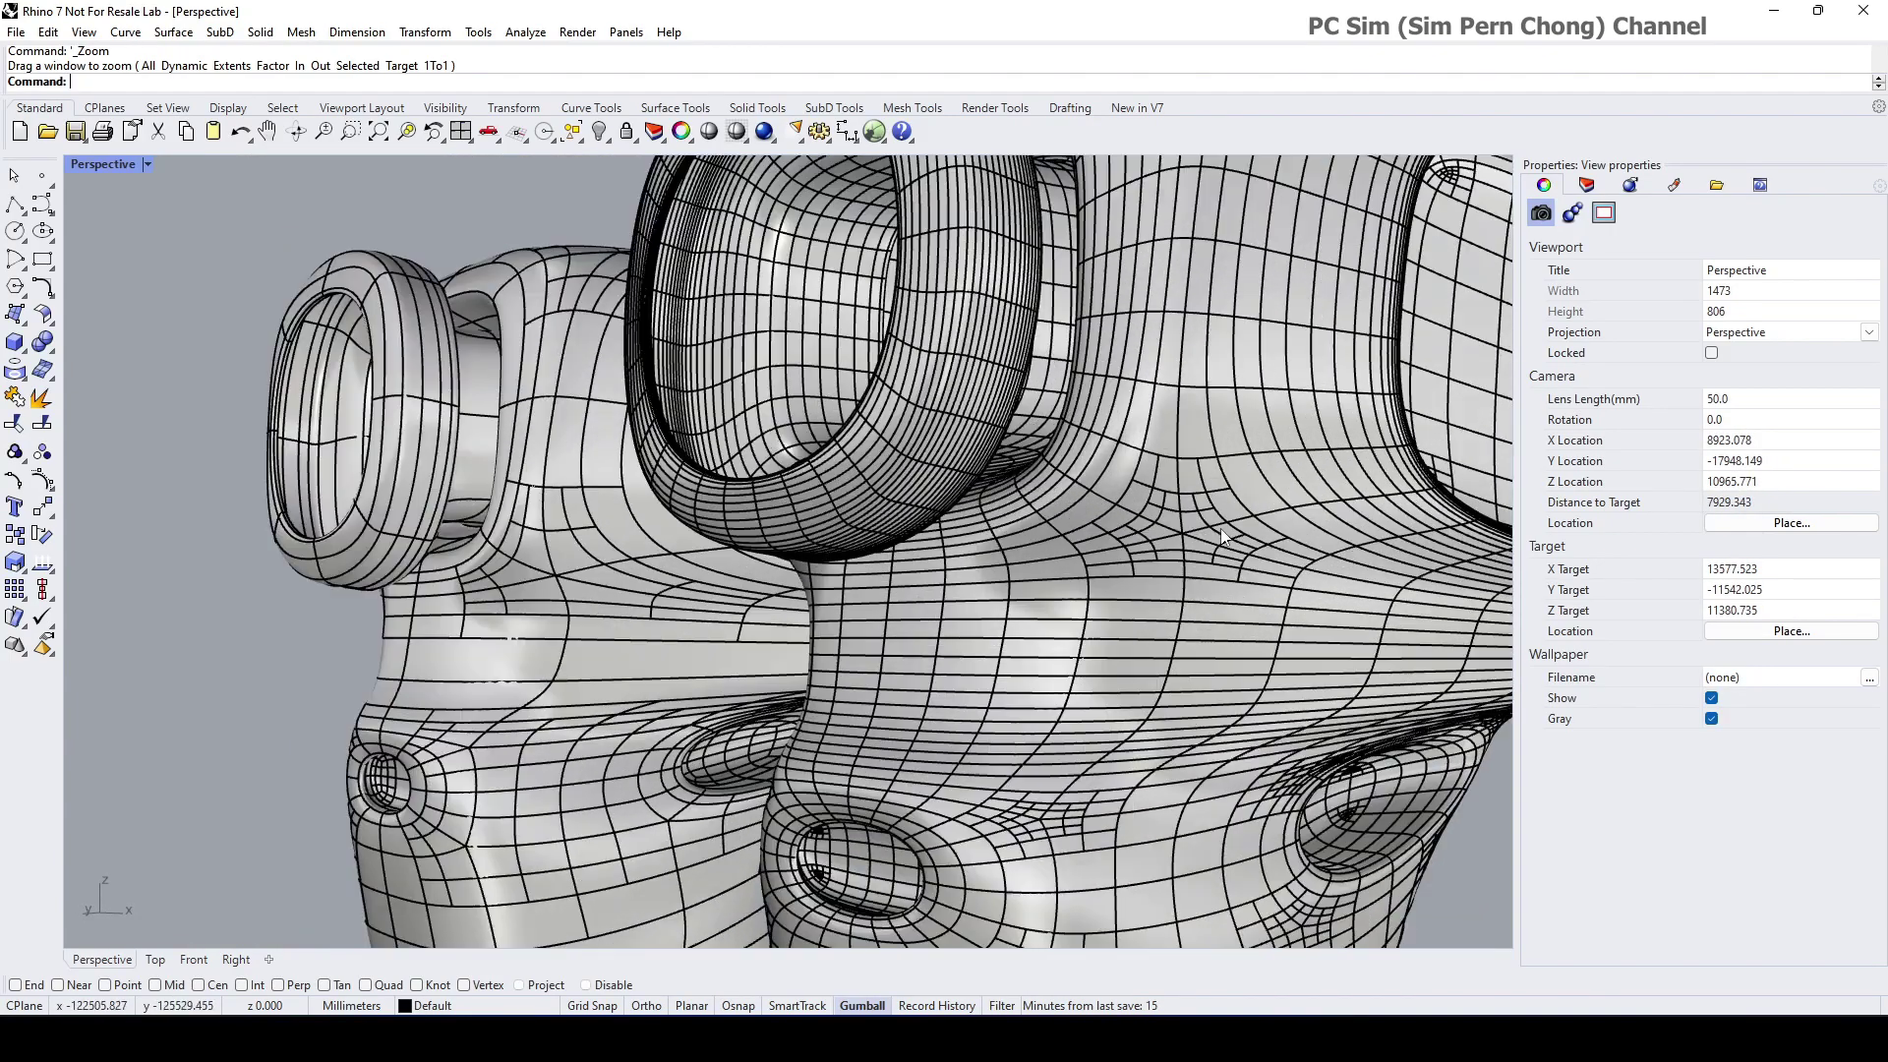
right_click_drag(1163, 534, 1141, 529, "shift")
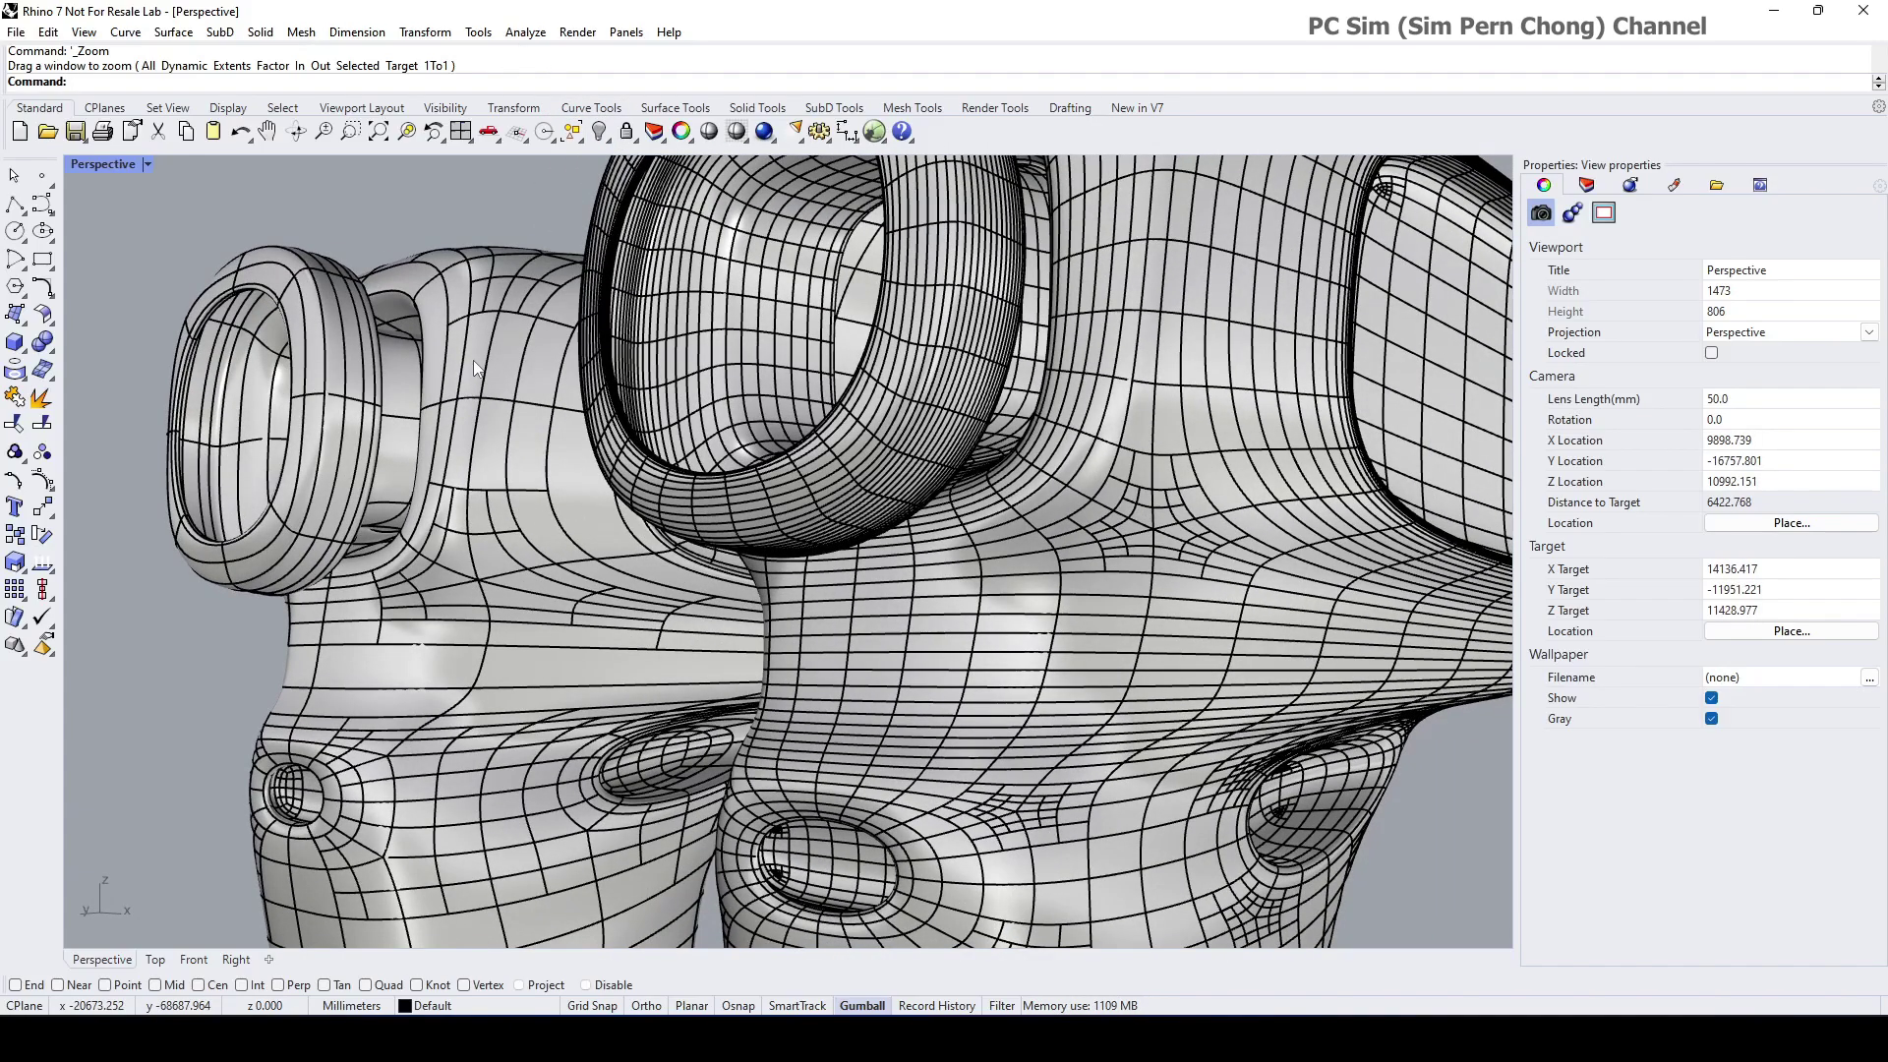
scroll(475, 369, "down", 5)
left_click_drag(264, 231, 1078, 932)
key("ctrl+a")
scroll(561, 440, "up", 5)
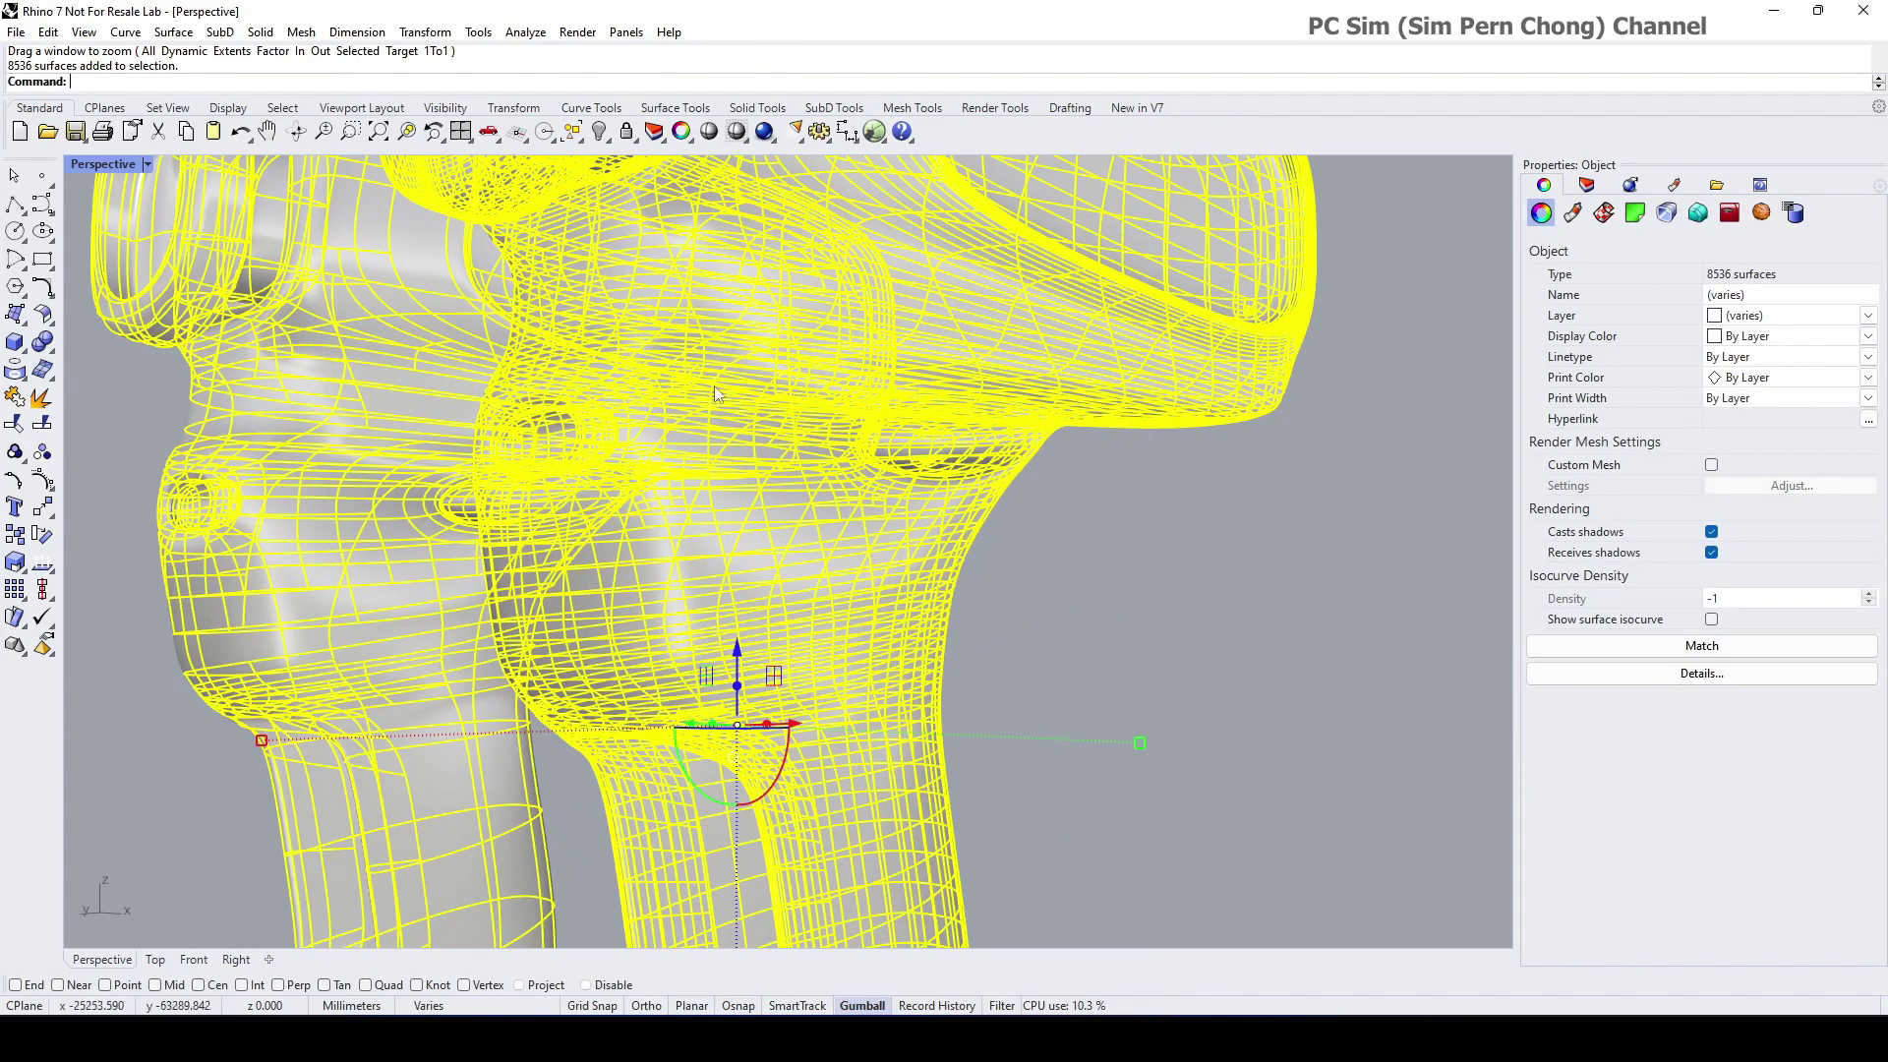
Step: Run a Zebra analysis on the imported surfaces, inspect the stripes, then close Zebra Options
left_click(525, 31)
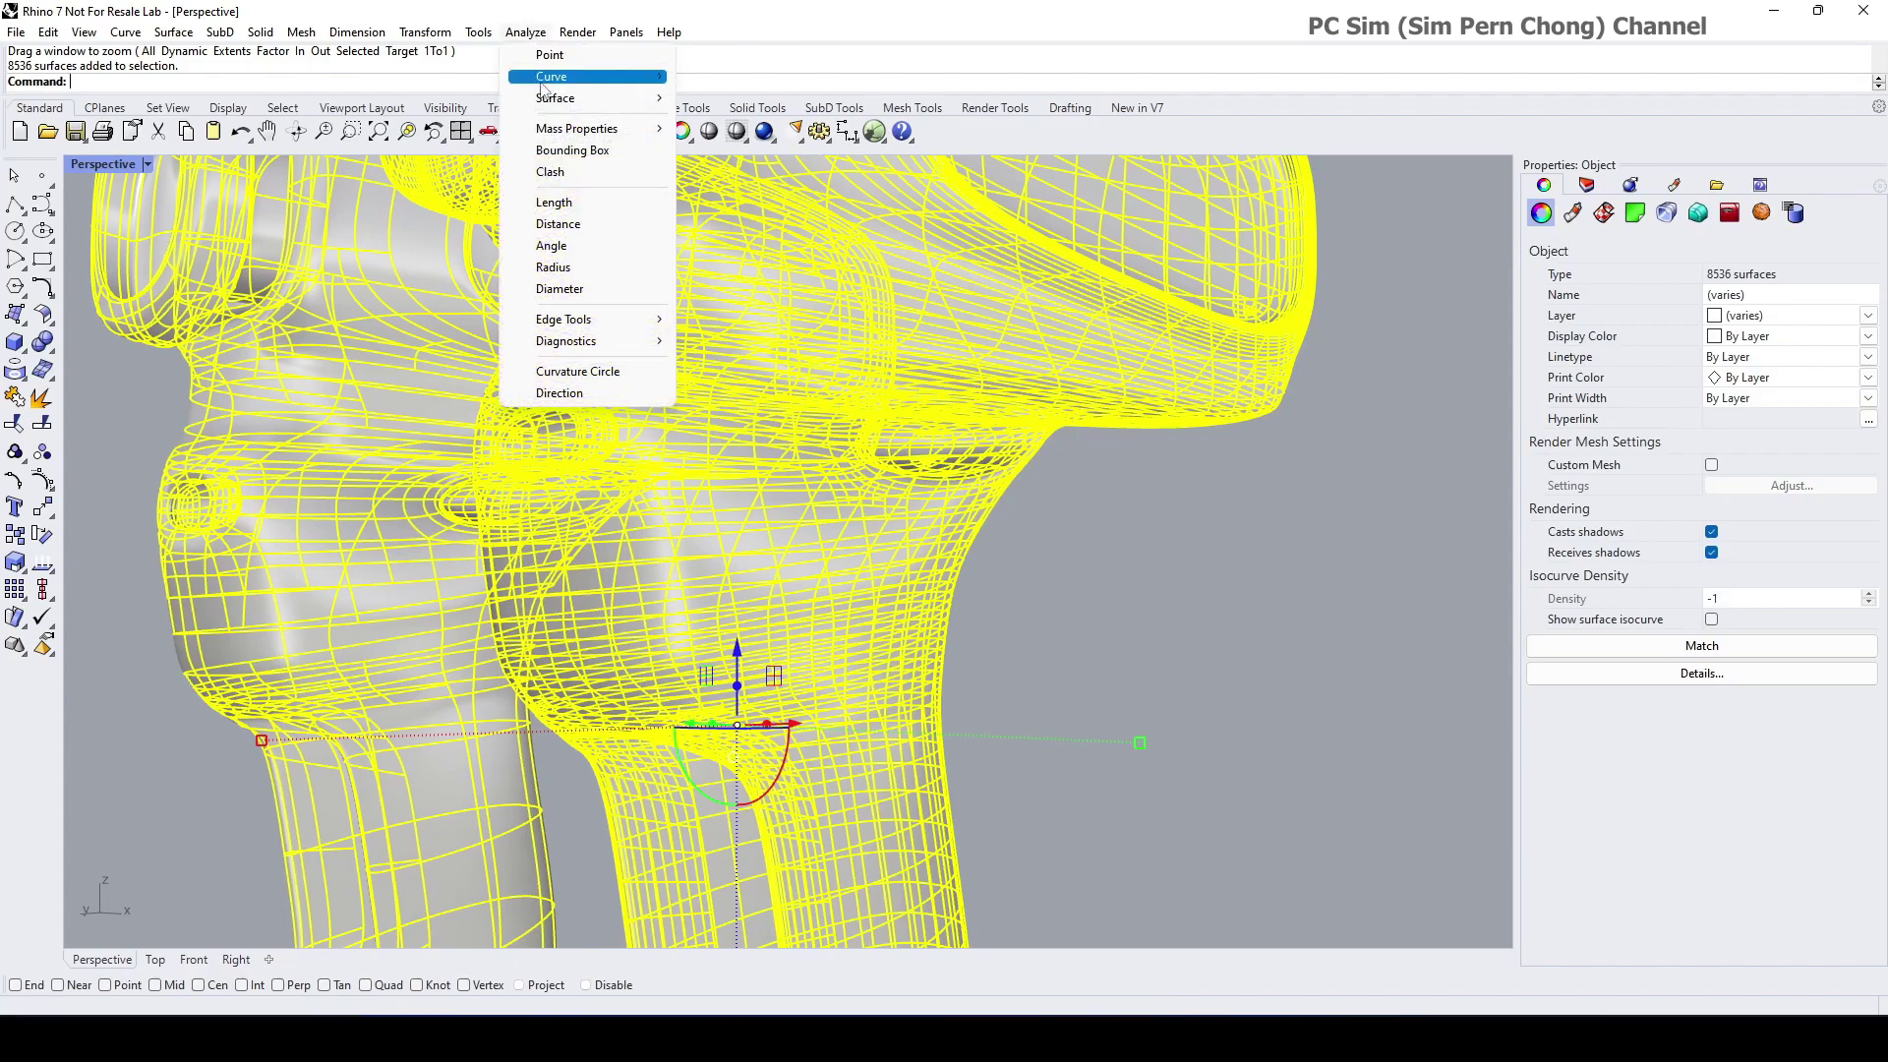
mouse_move(591, 104)
left_click(728, 162)
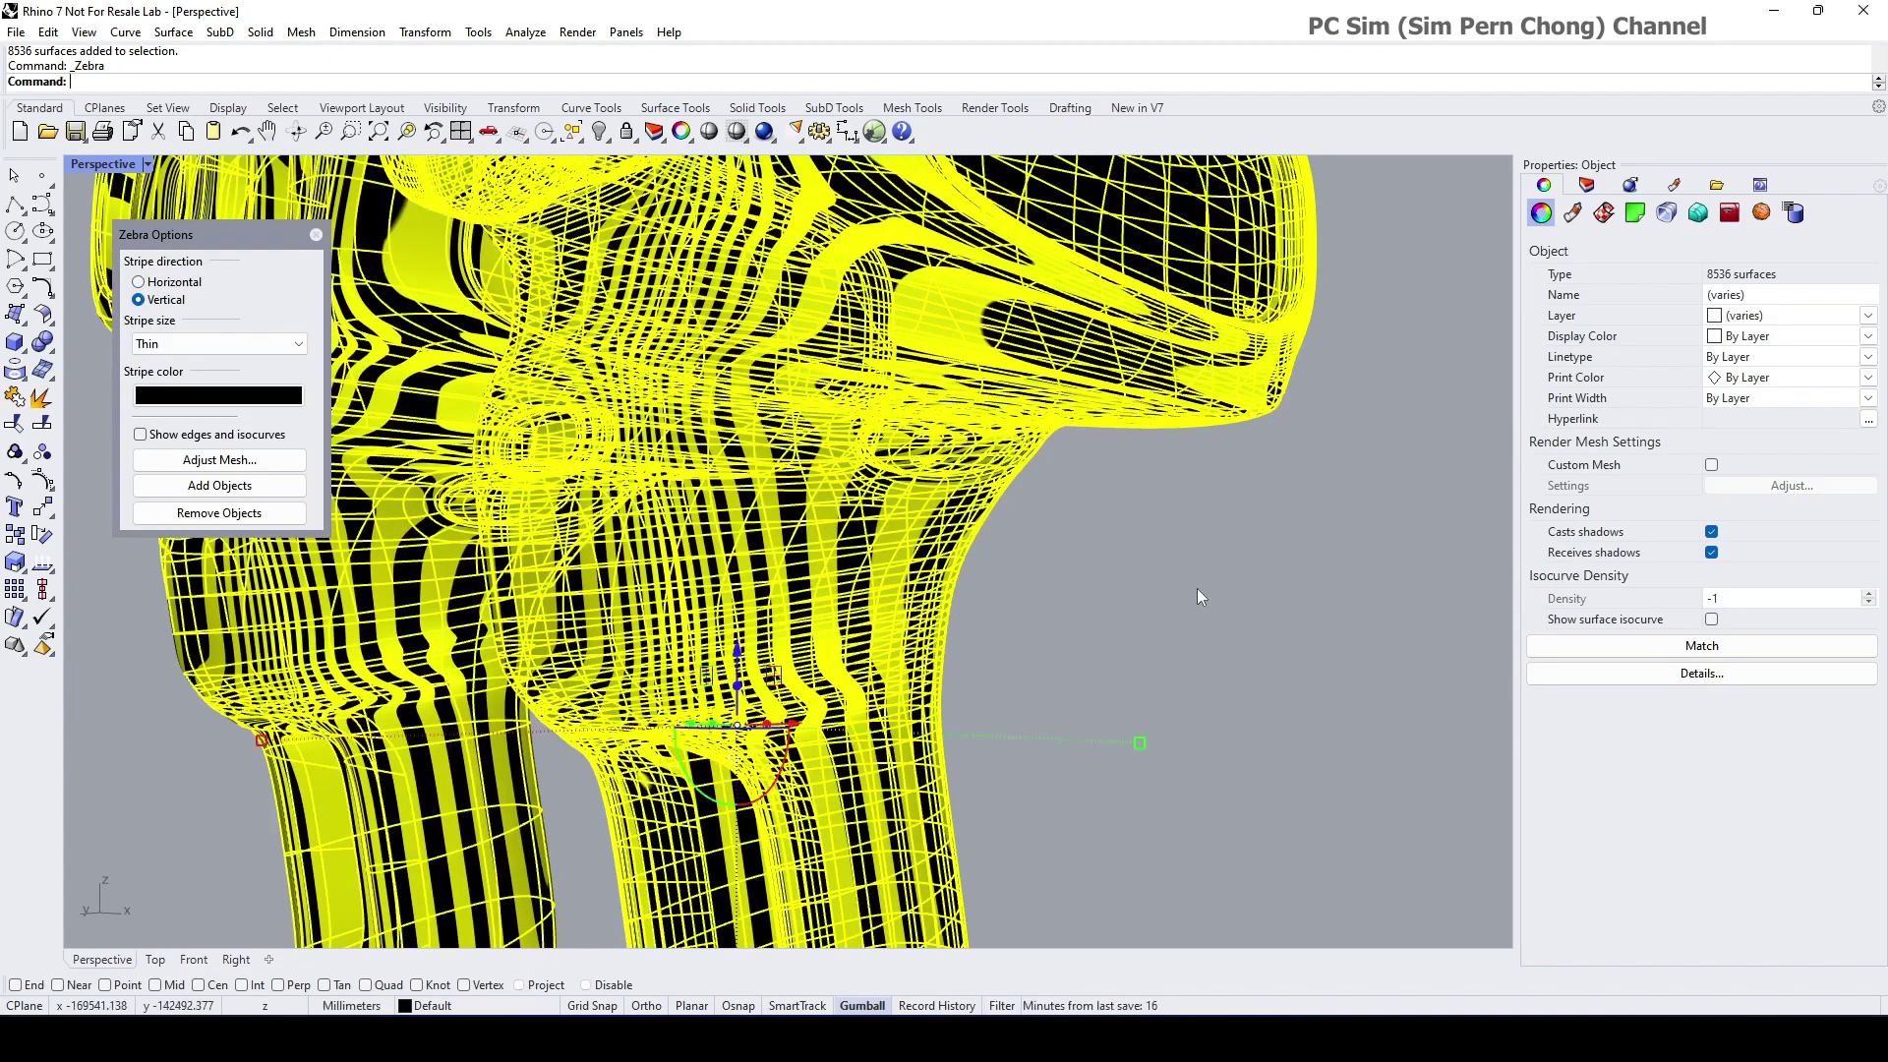
left_click(1199, 595)
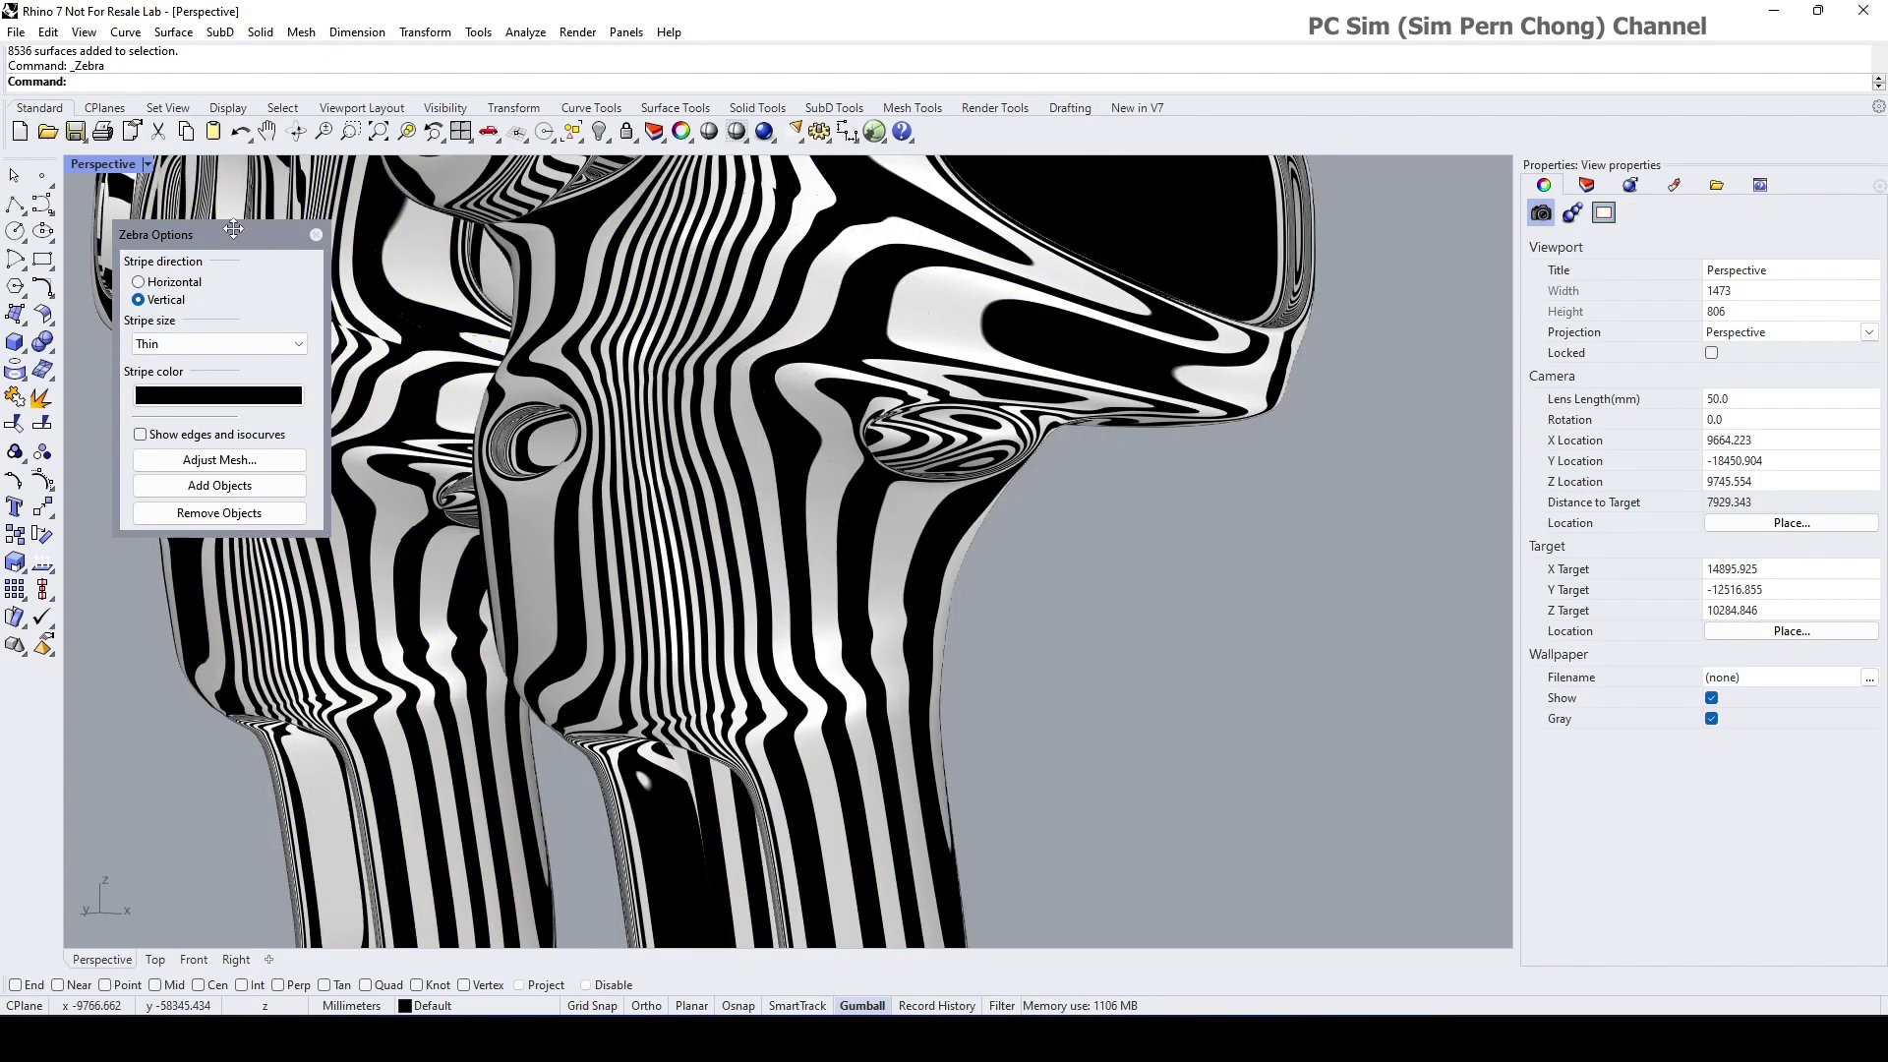
left_click_drag(233, 229, 194, 399)
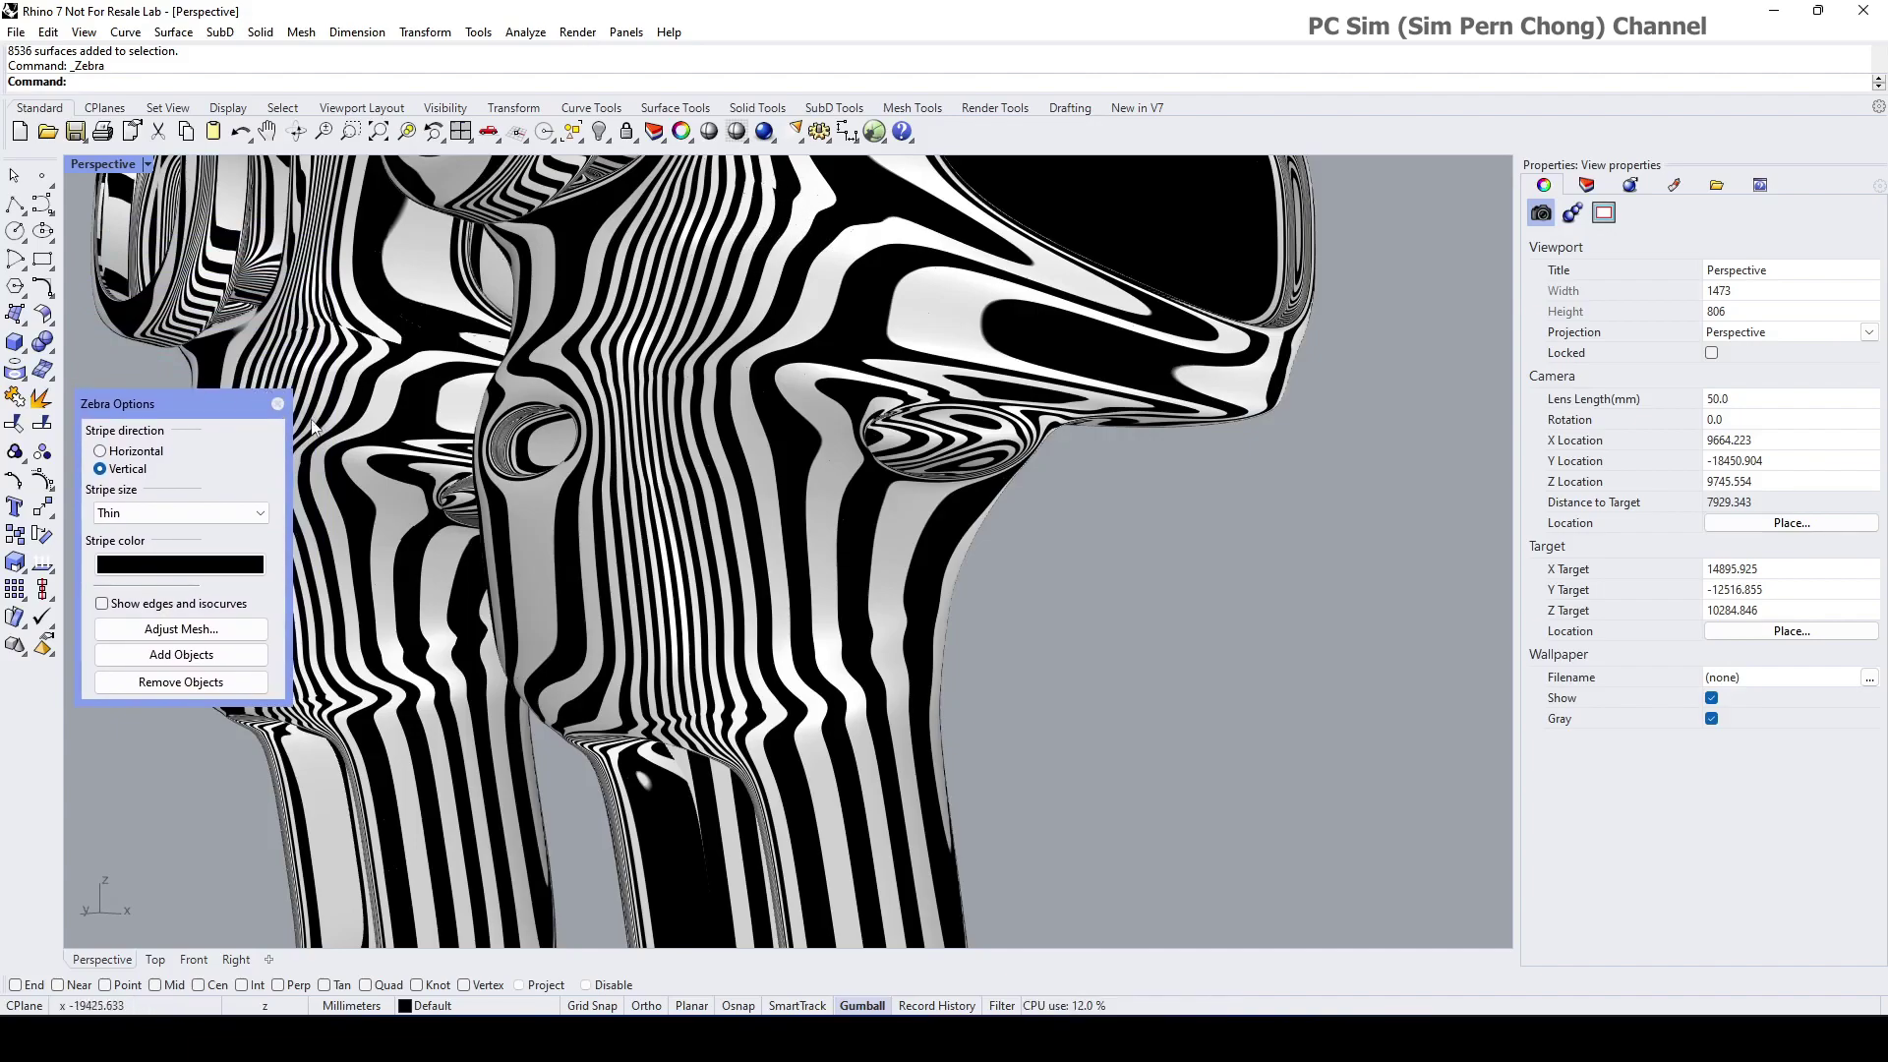
left_click(277, 403)
Step: In Blender, orbit around the extruded cross-shaped cube and show its modifier settings
scroll(1017, 511, "down", 2)
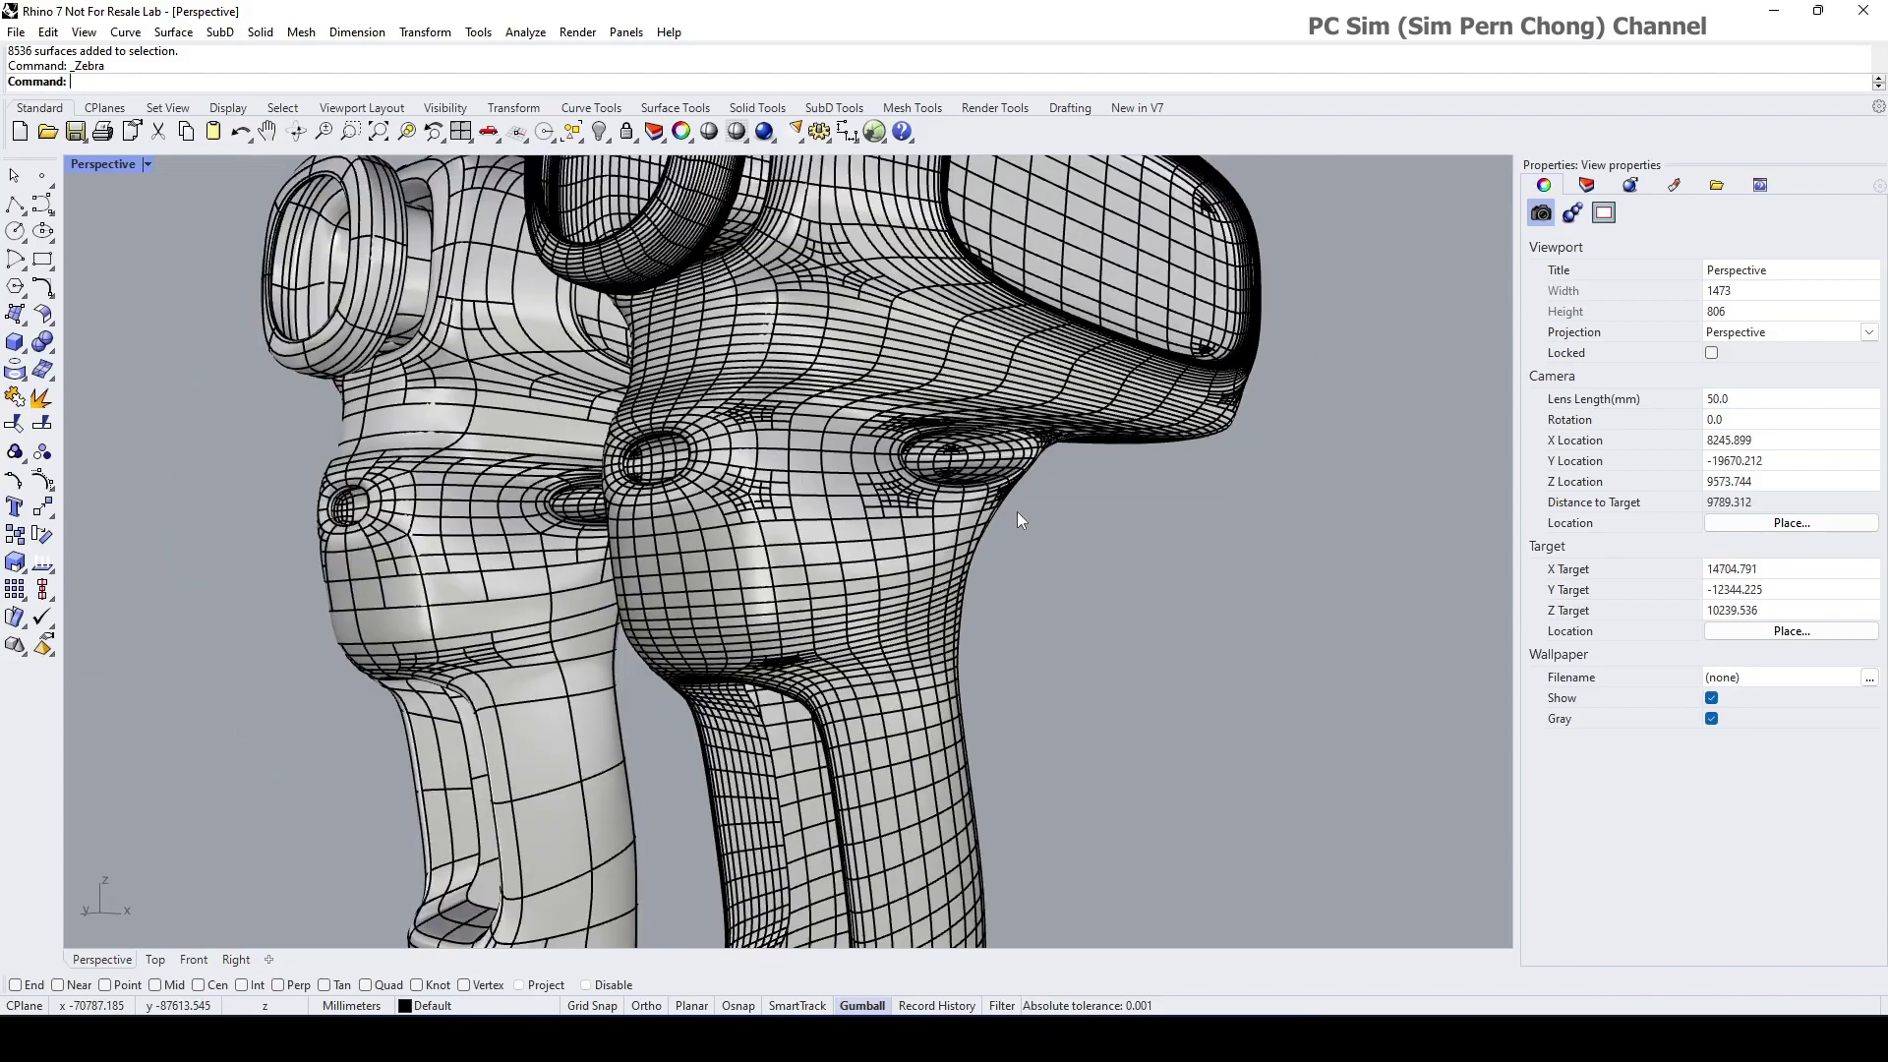
scroll(1017, 512, "down", 5)
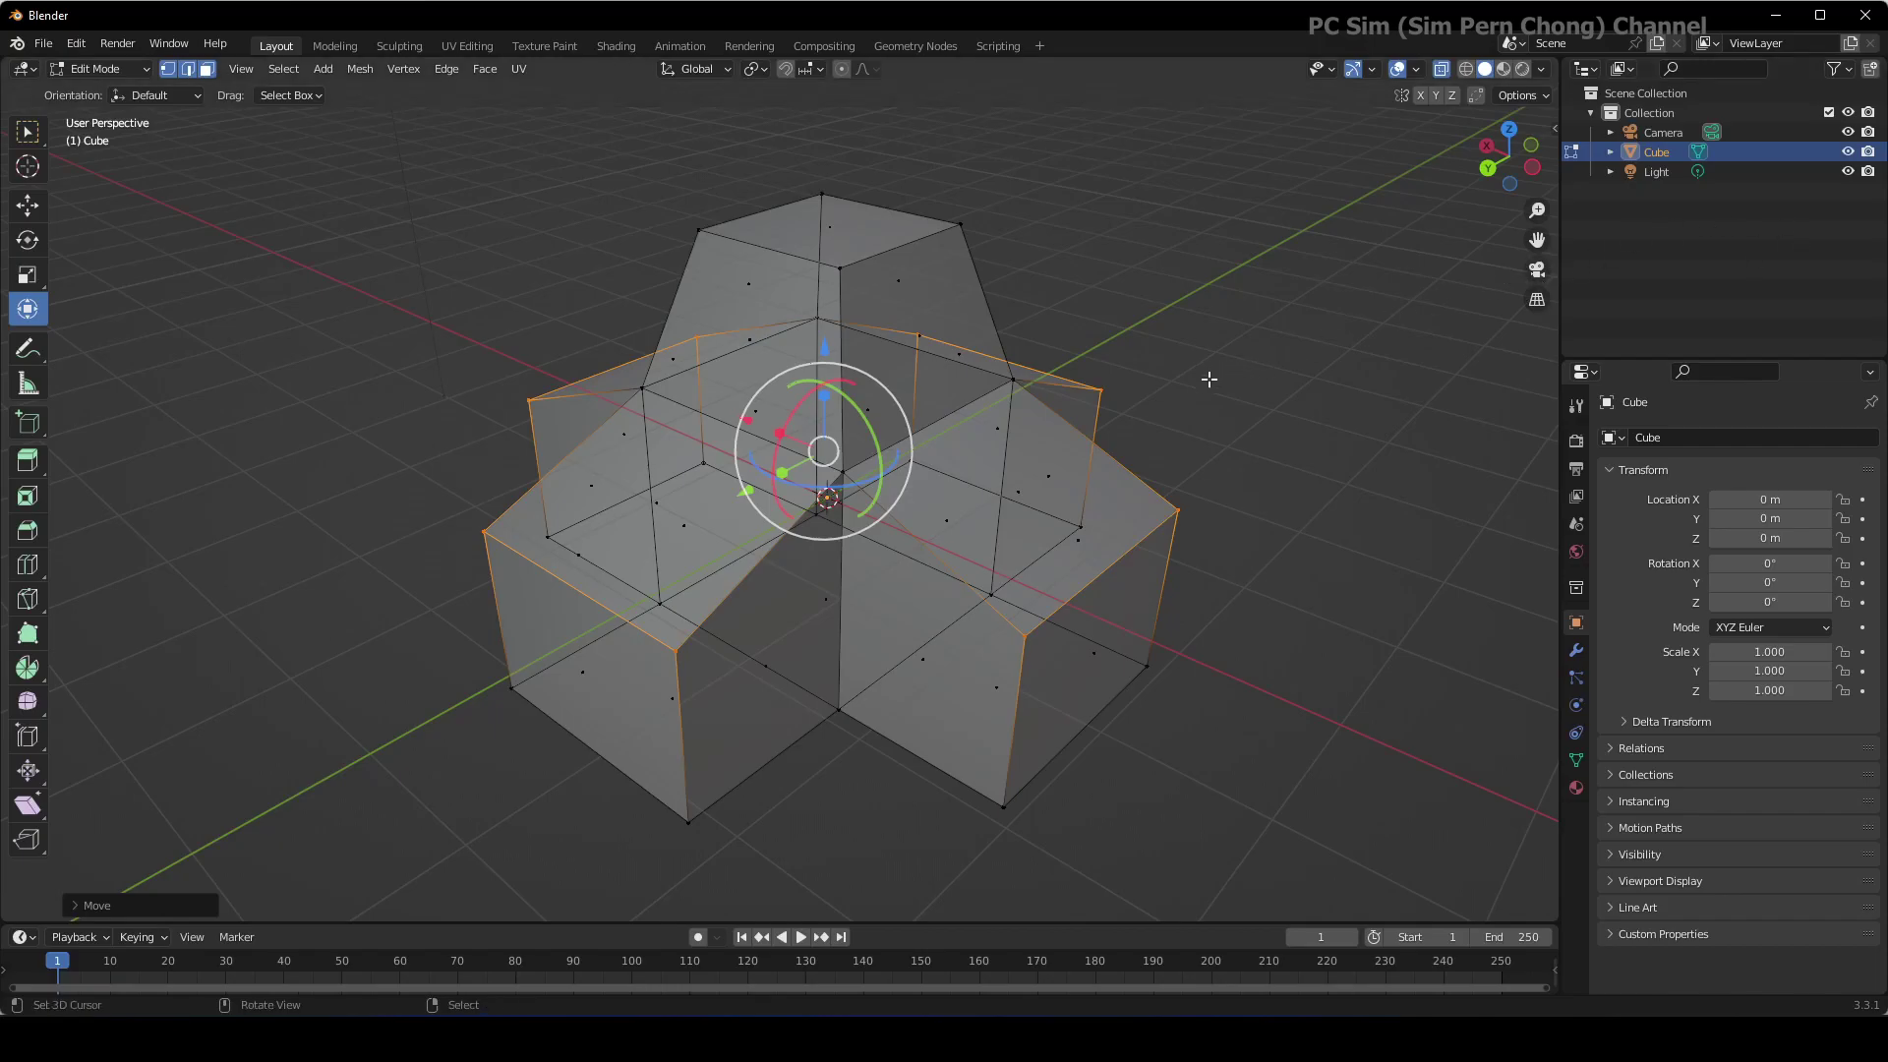
mouse_move(1209, 381)
middle_mouse_down()
mouse_move(1200, 334)
mouse_move(1189, 350)
mouse_move(1295, 363)
mouse_move(1206, 392)
mouse_move(1174, 375)
middle_mouse_up()
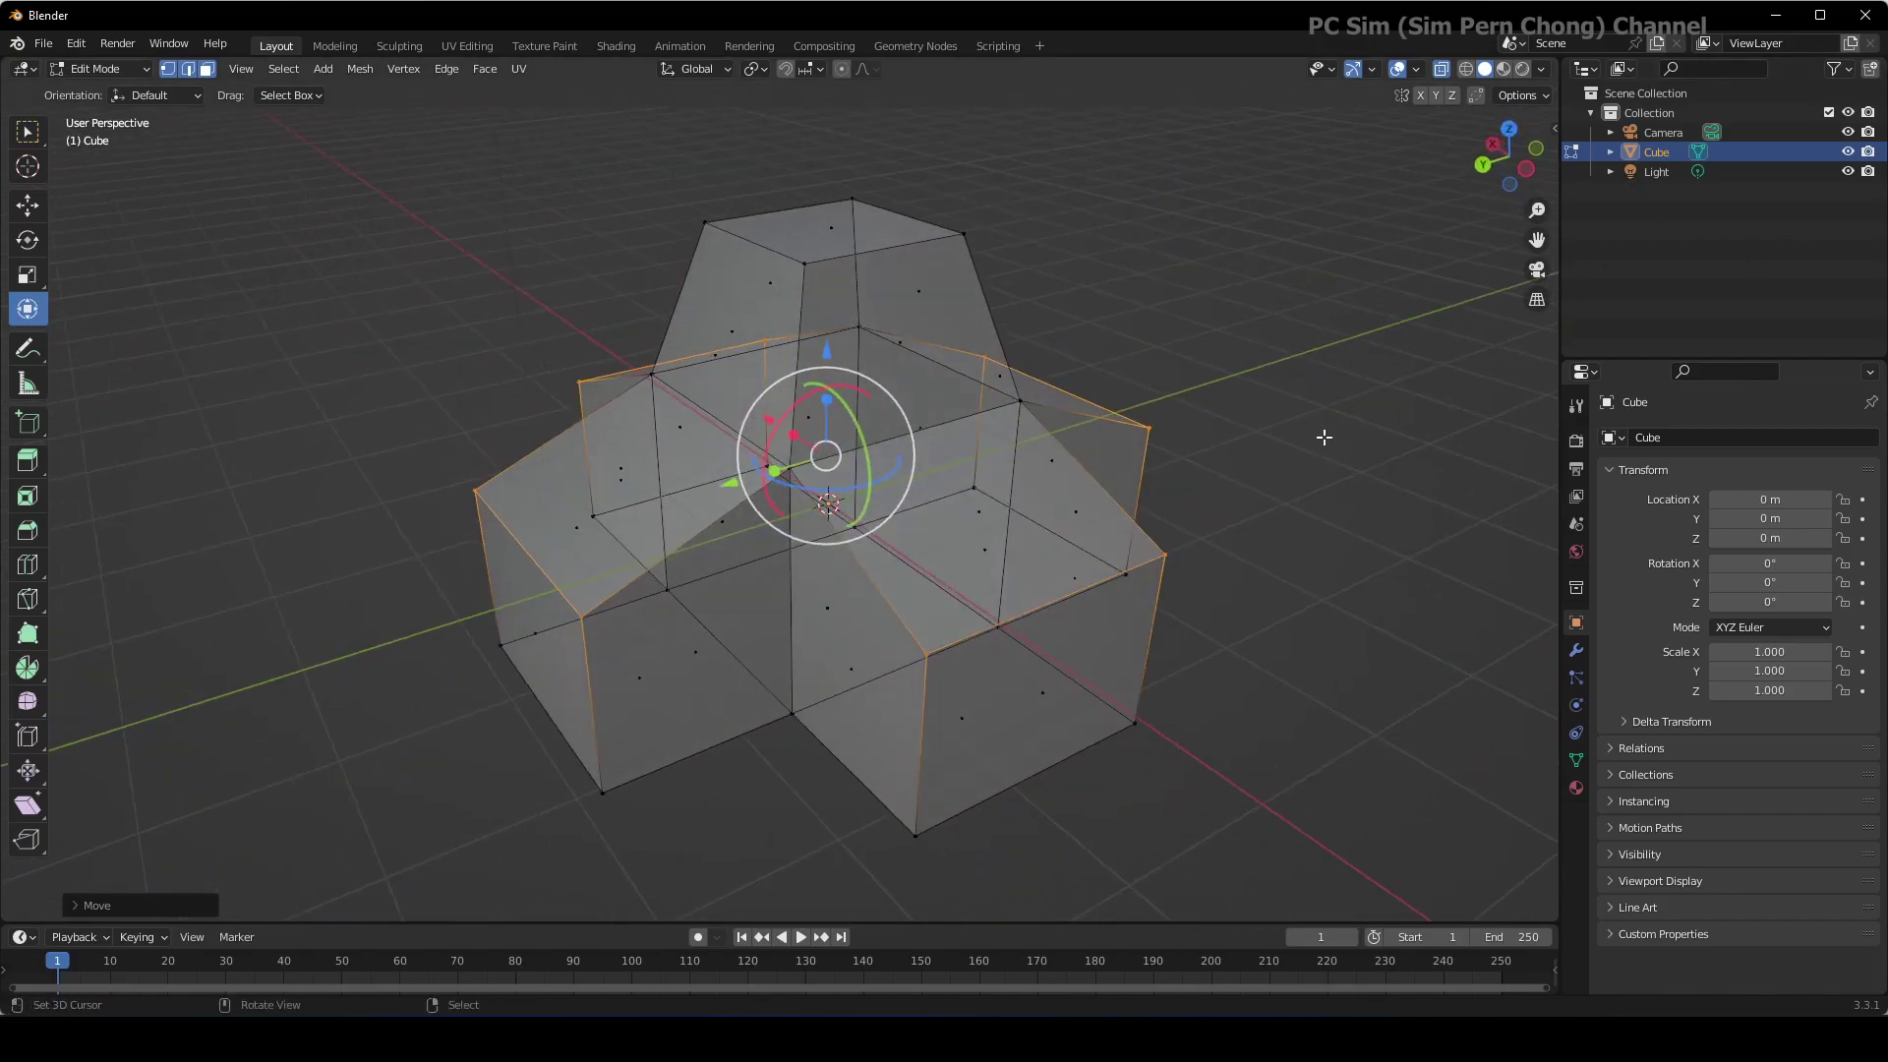
left_click(1576, 652)
Step: Add a Subdivision Surface modifier to the cube with Levels Viewport and Render both at 3
left_click(1643, 437)
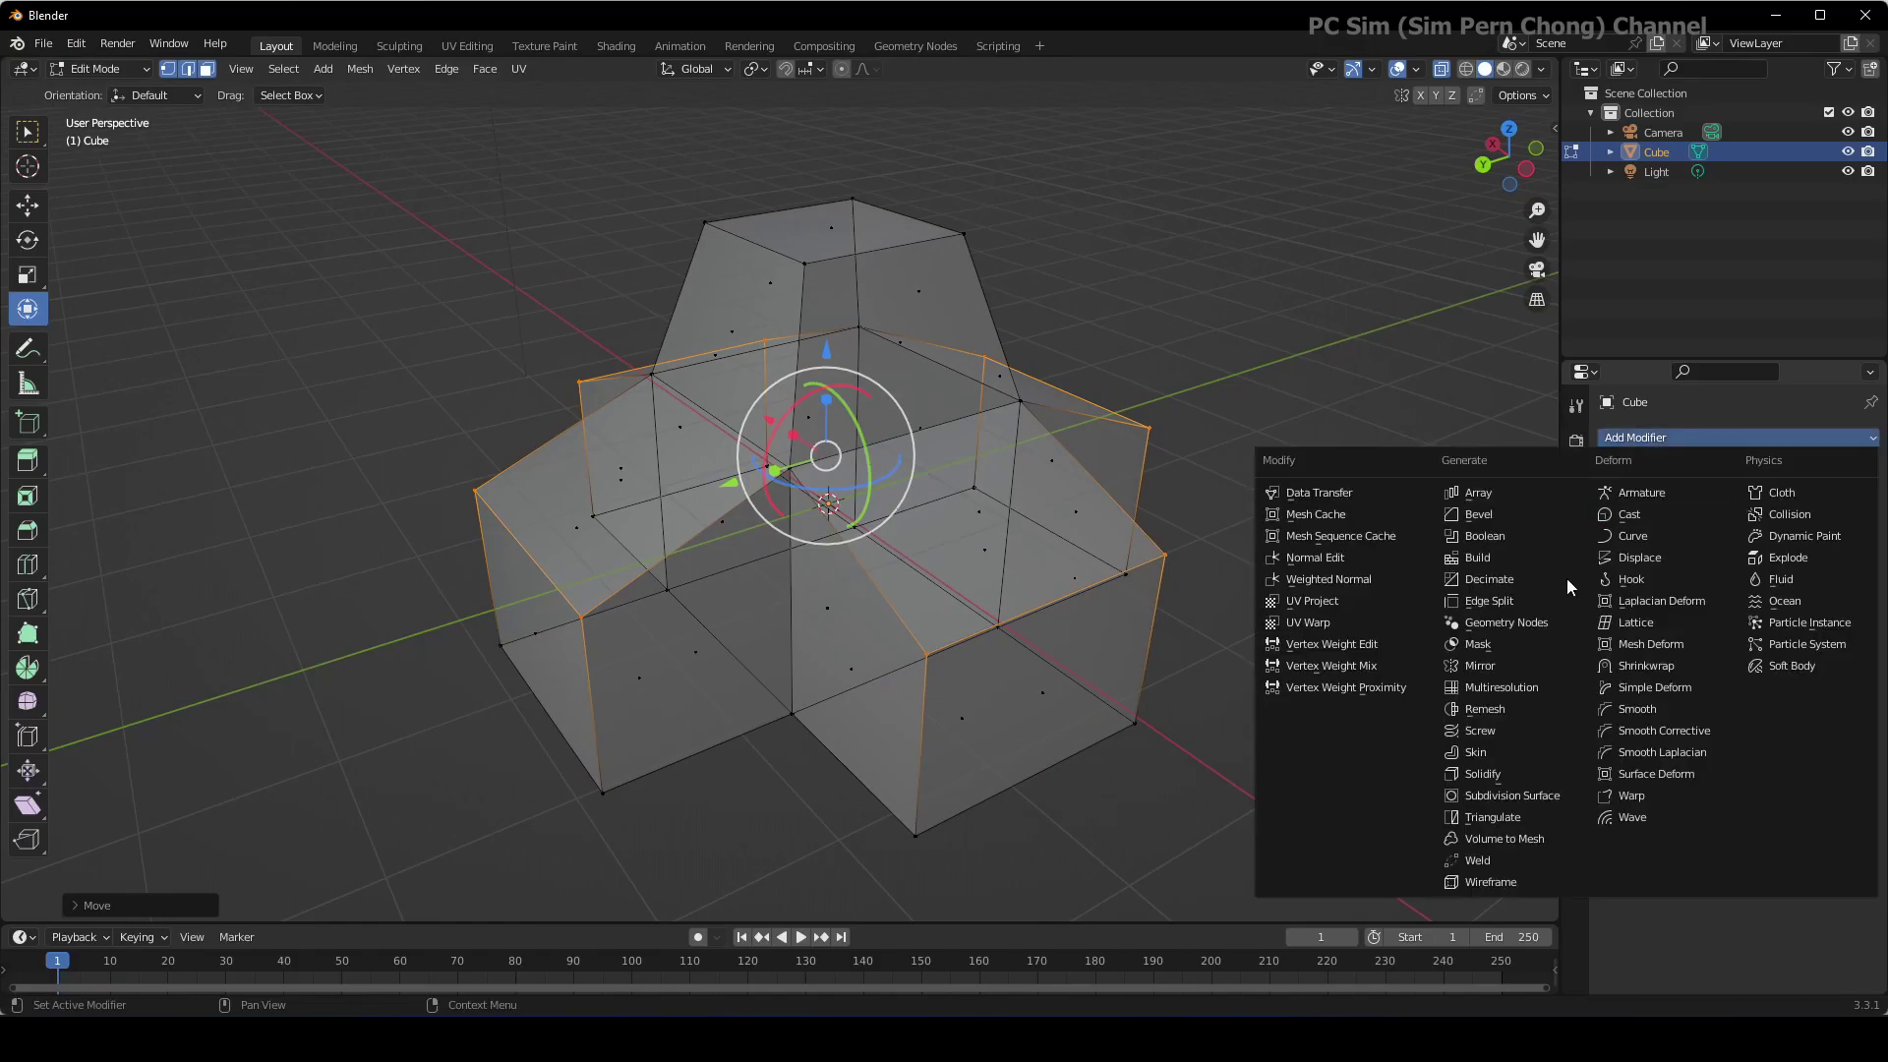
left_click(1536, 797)
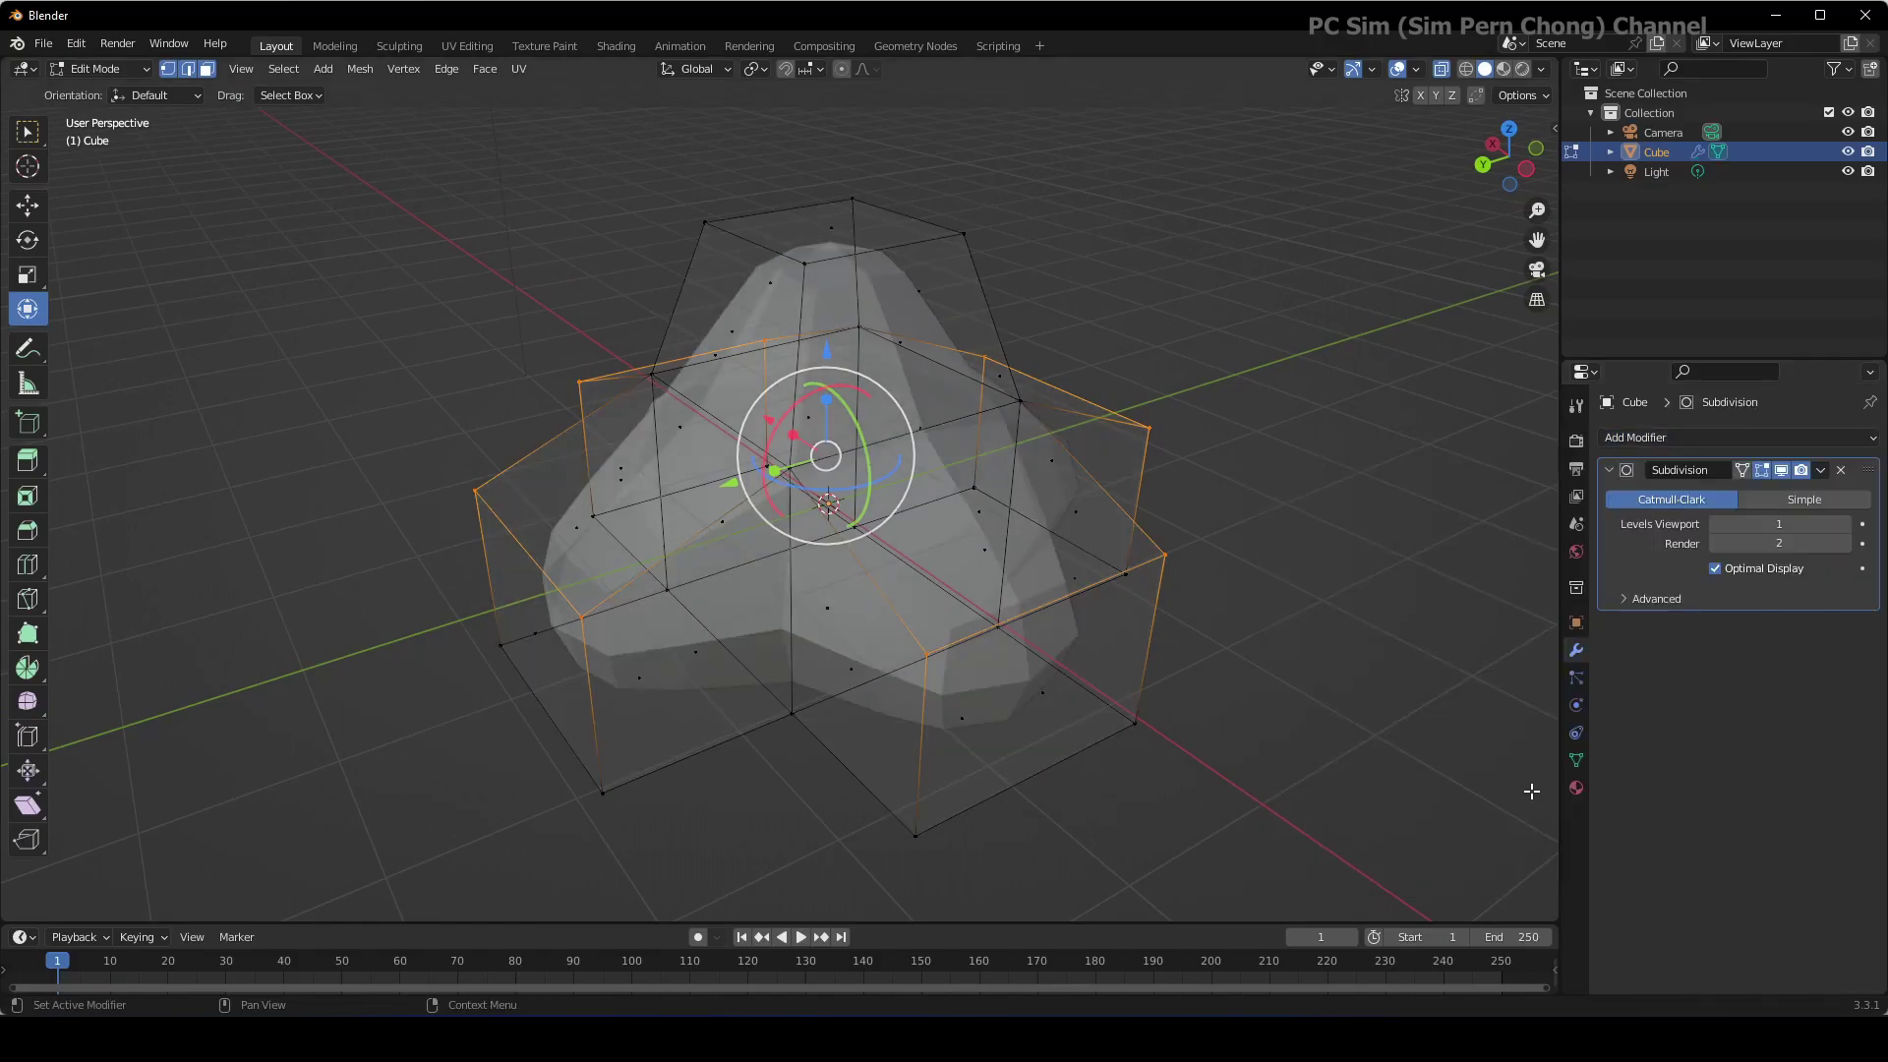
left_click(1844, 527)
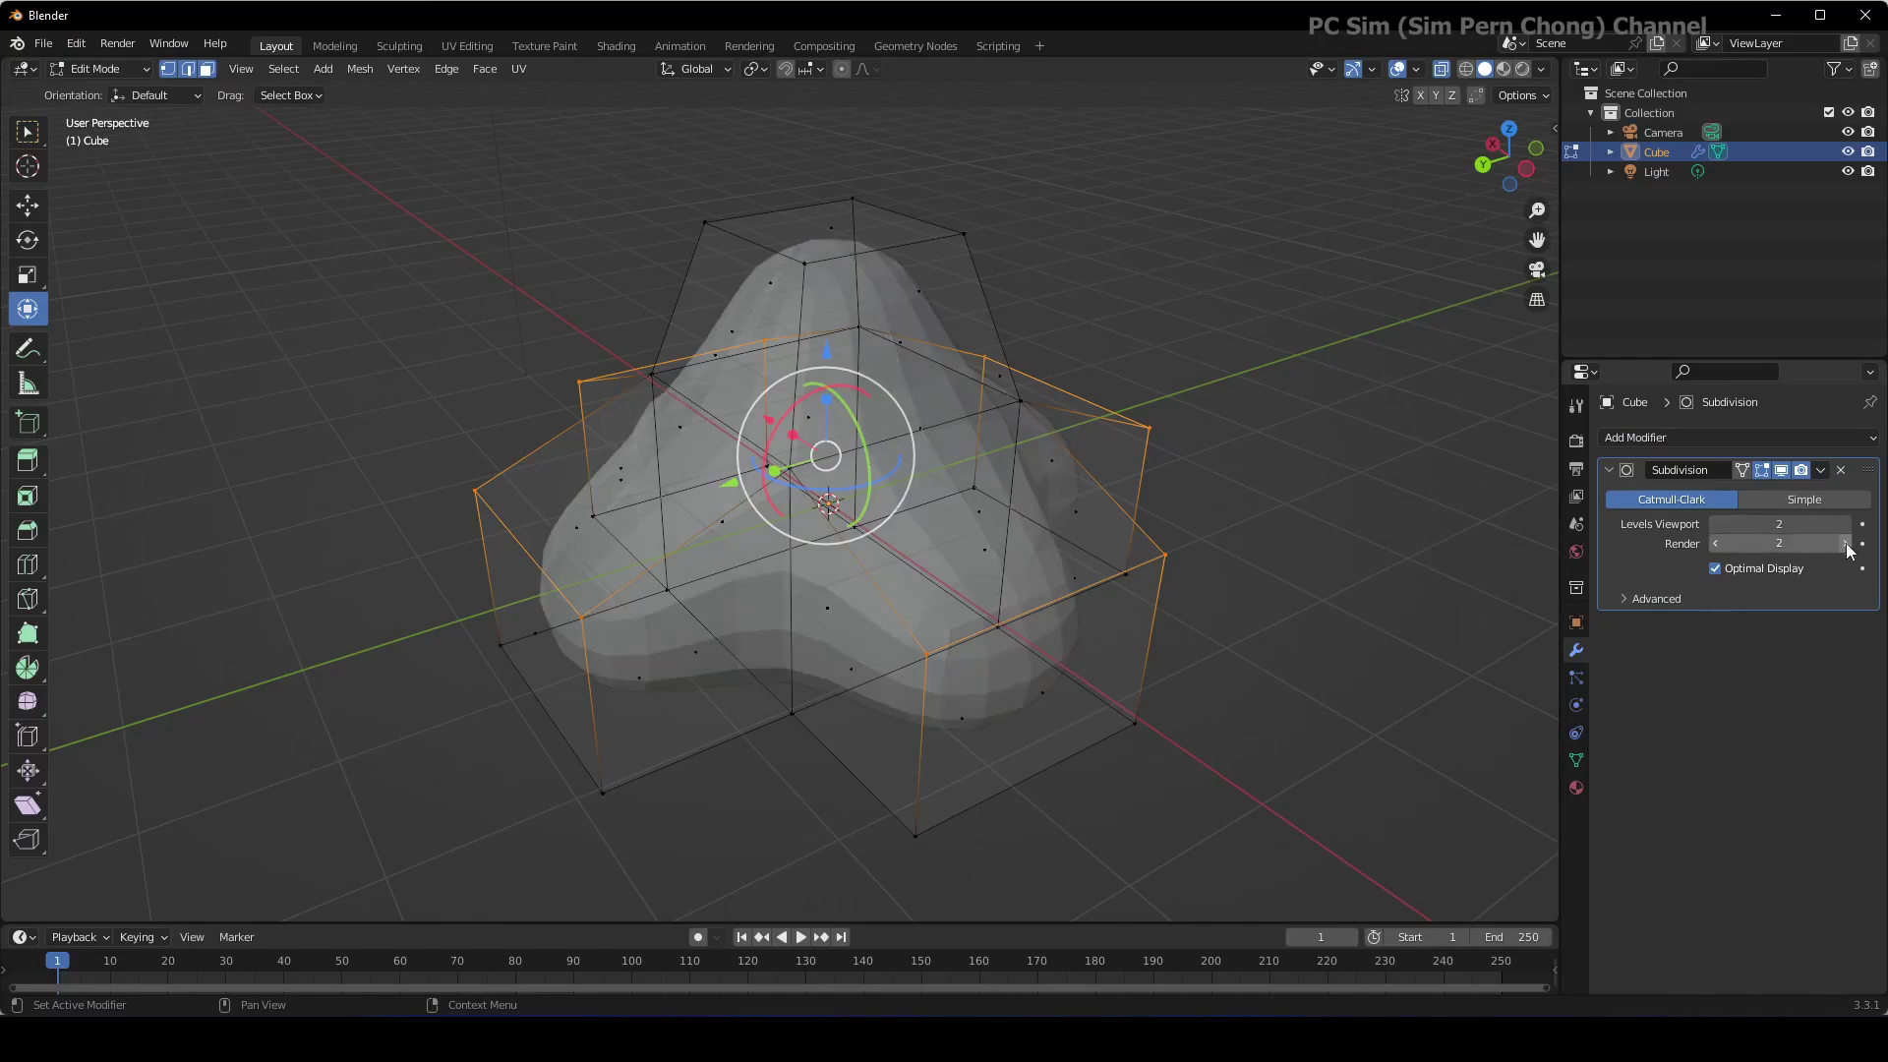
left_click(1846, 546)
left_click(1844, 526)
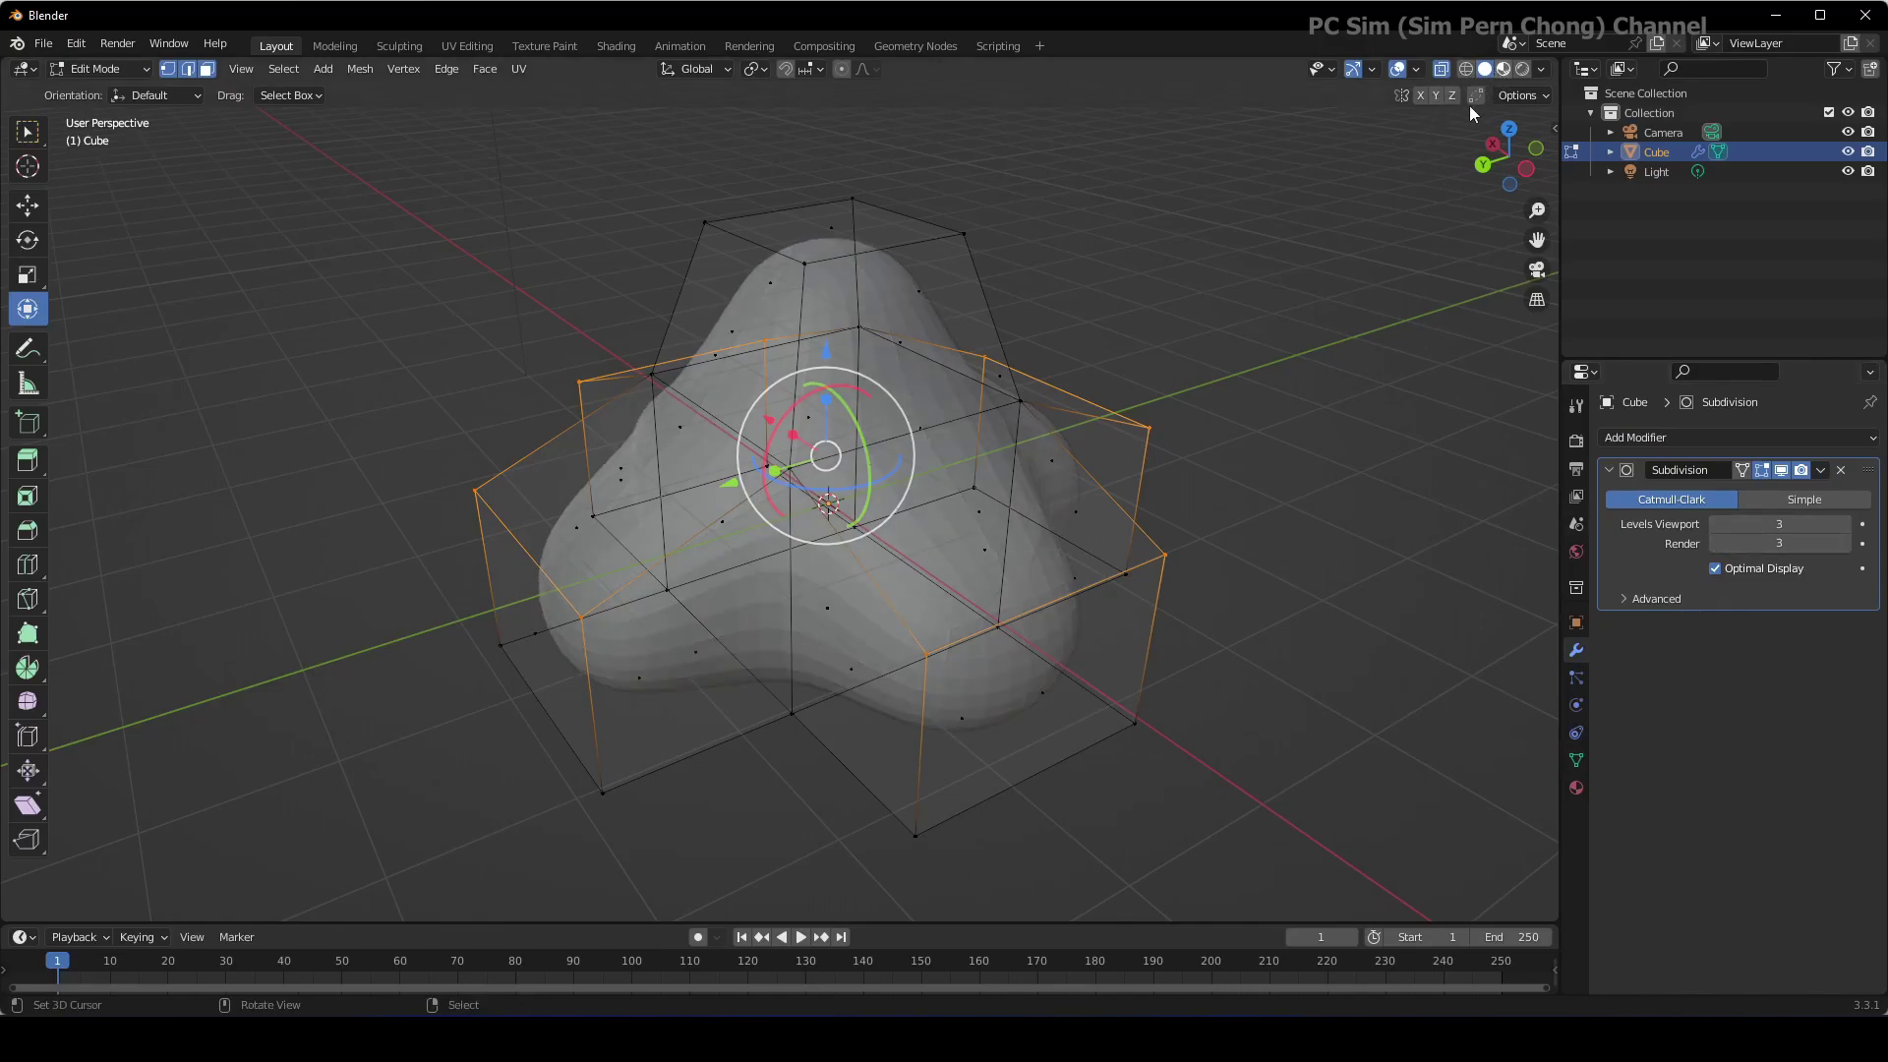
middle_click_drag(1470, 104, 1198, 381)
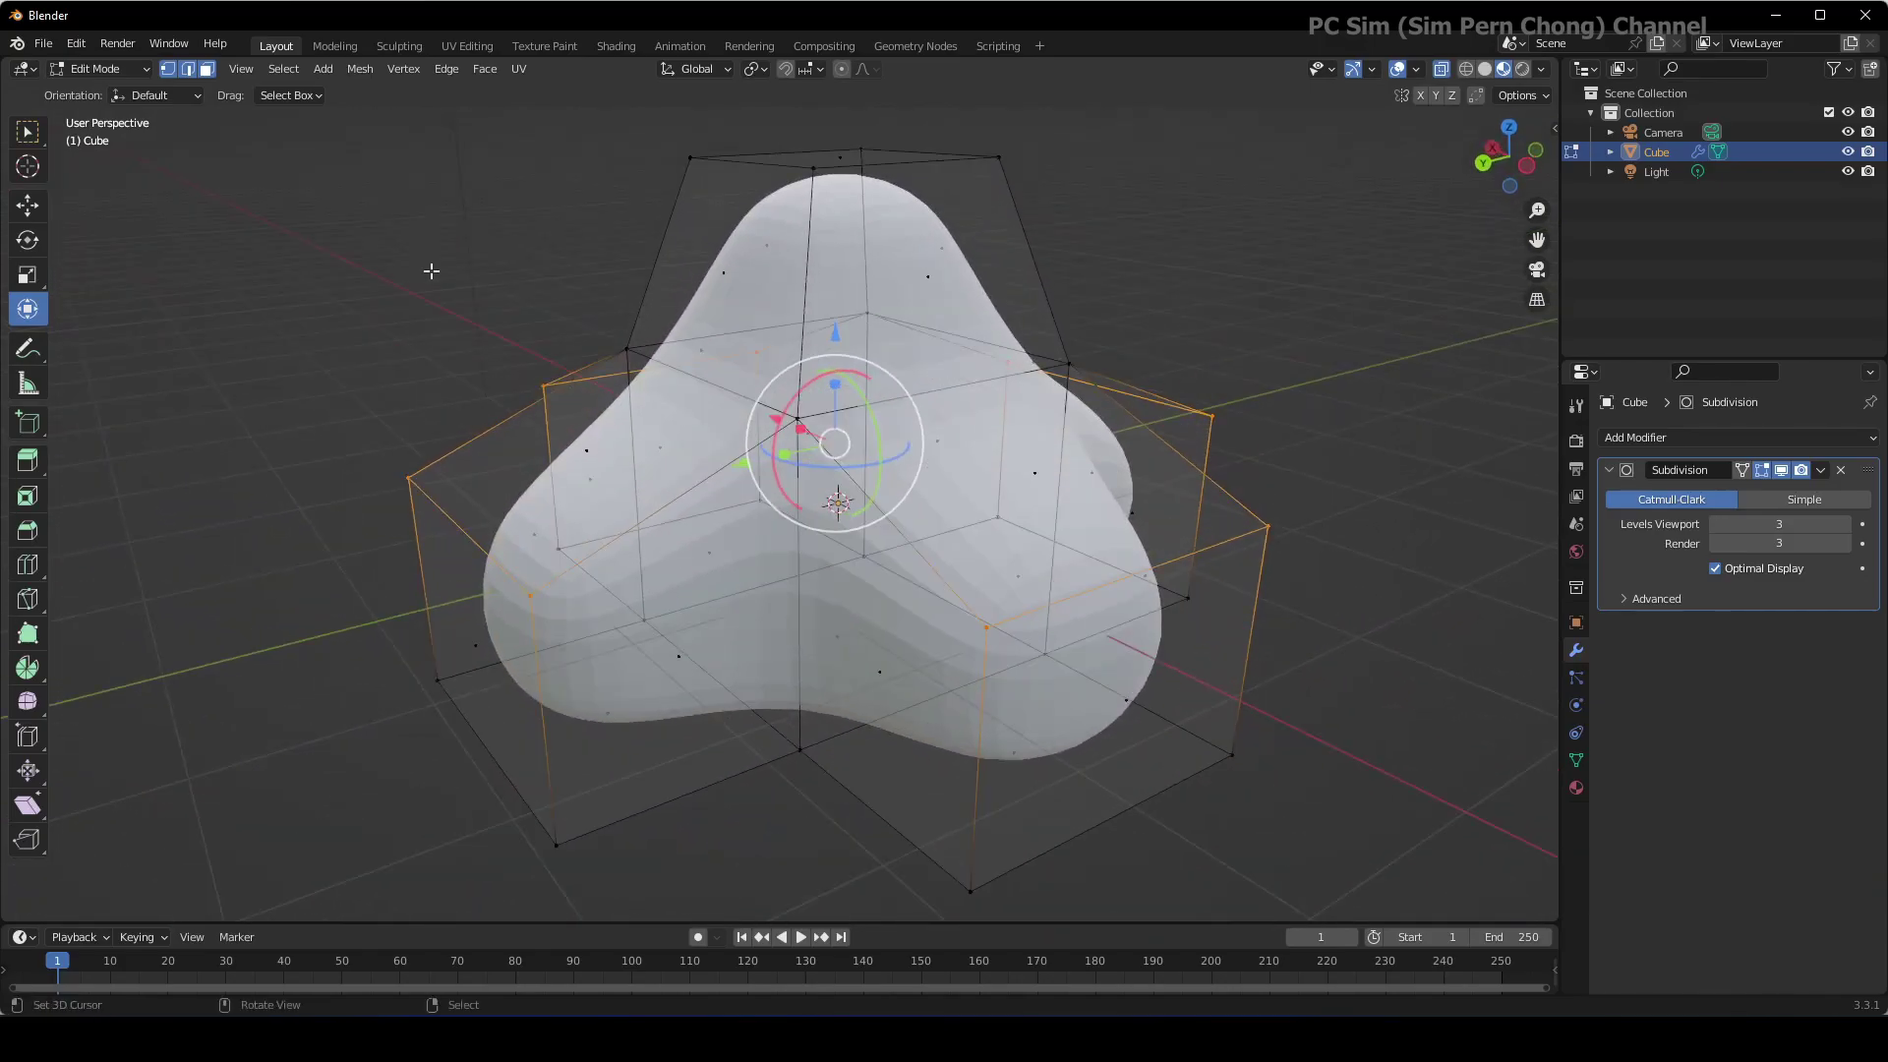
middle_click_drag(431, 270, 635, 556)
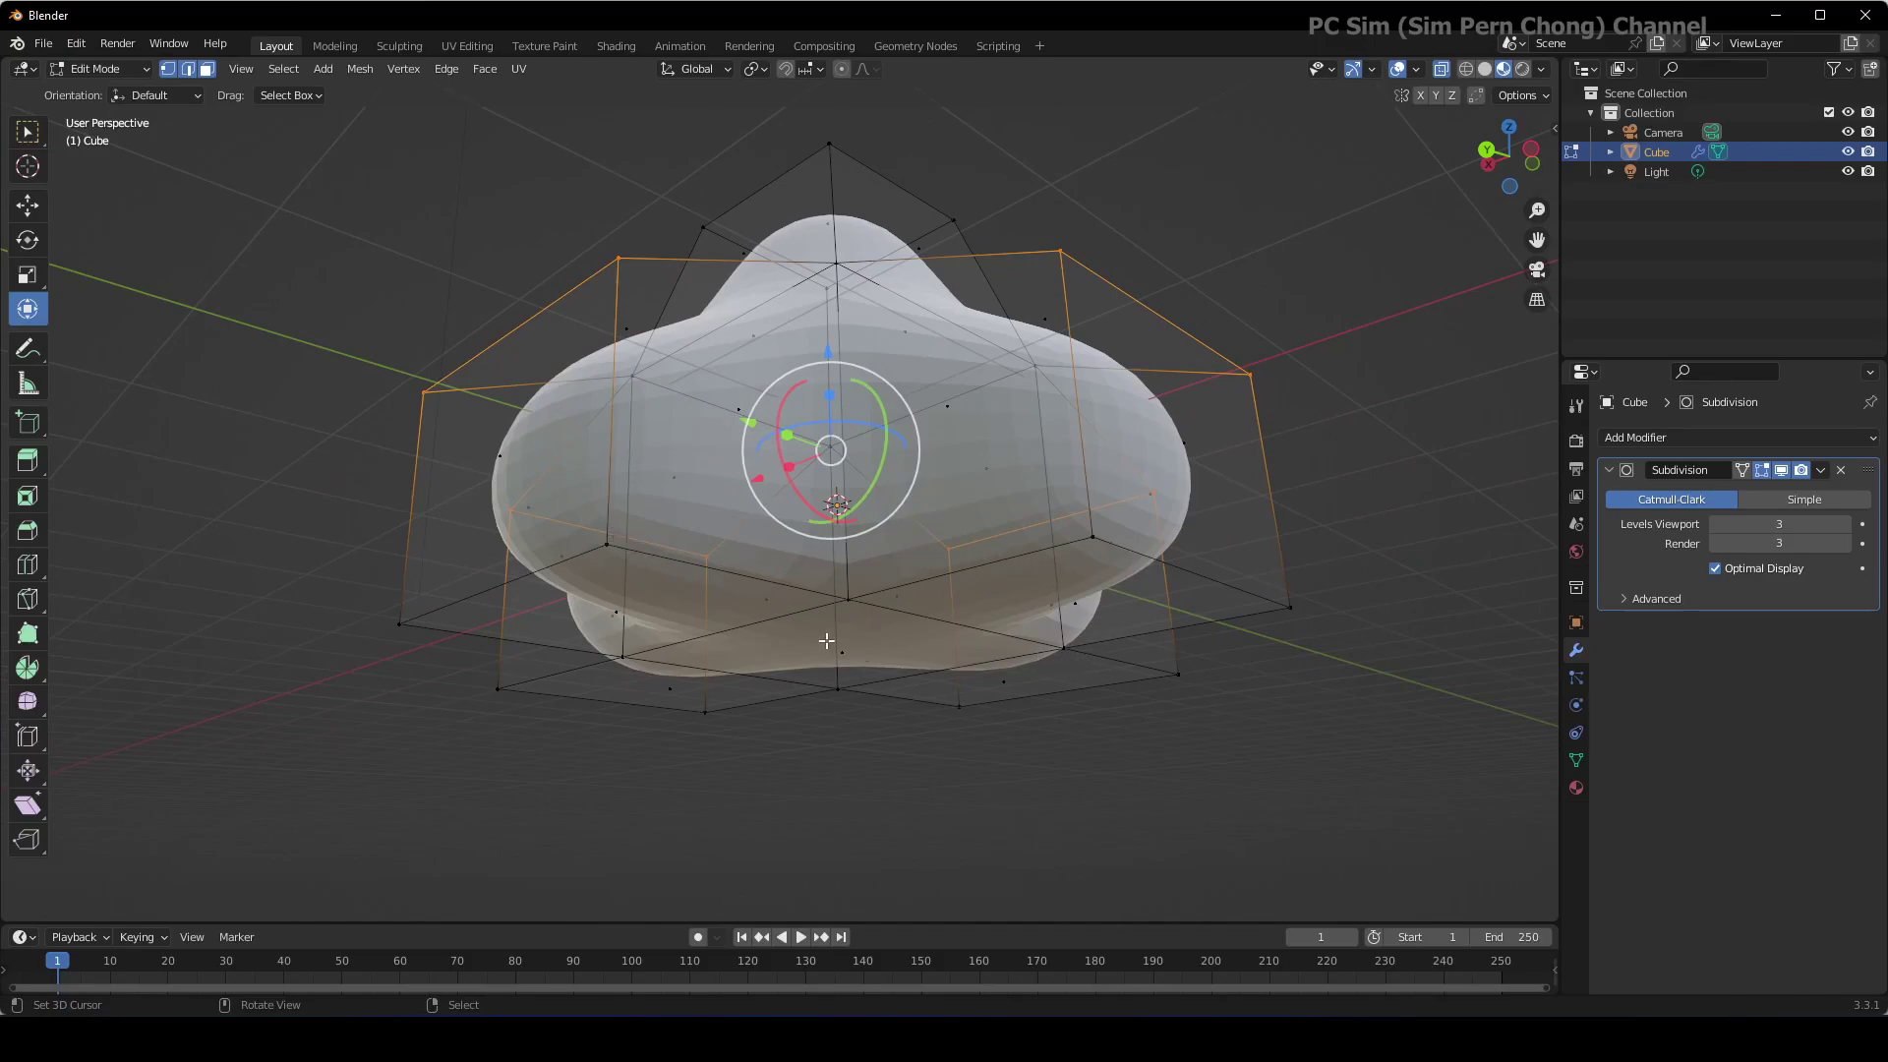
mouse_move(826, 642)
middle_mouse_down()
mouse_move(793, 642)
mouse_move(802, 654)
middle_mouse_up()
scroll(785, 624, "up", 2)
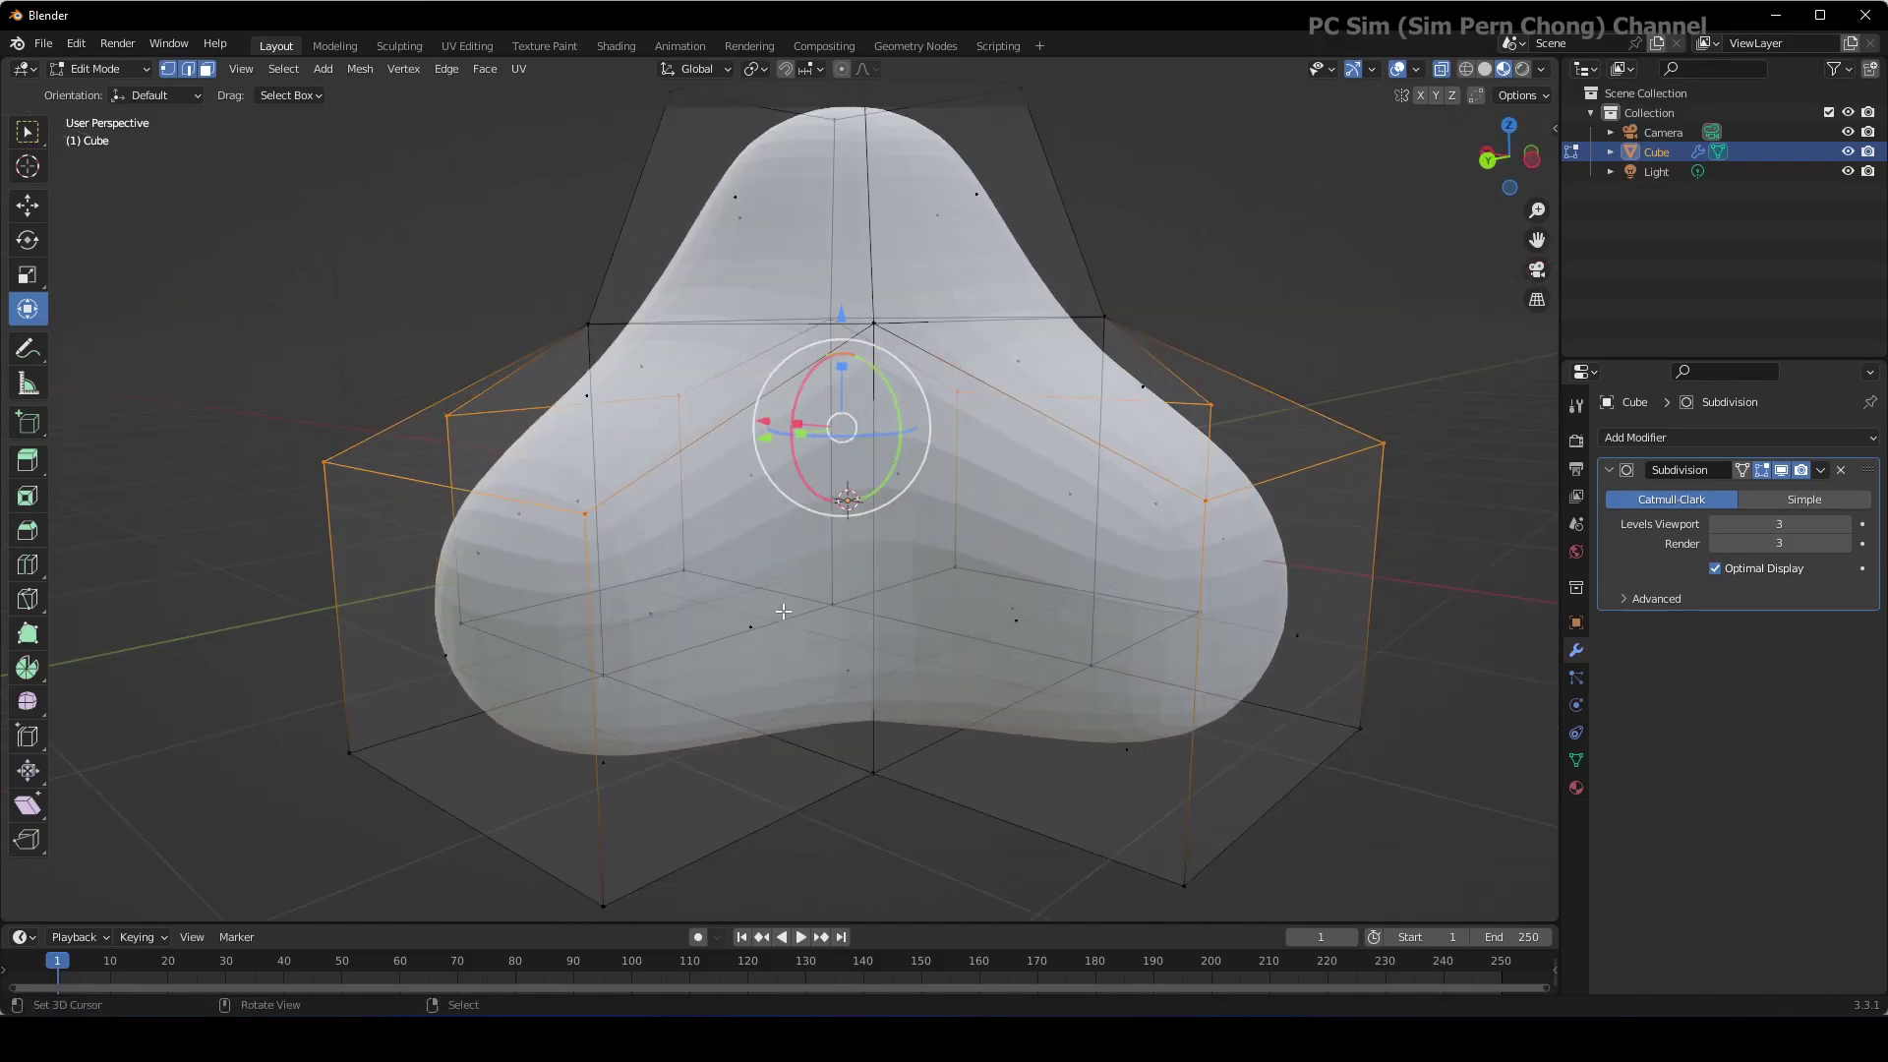
scroll(702, 620, "down", 3)
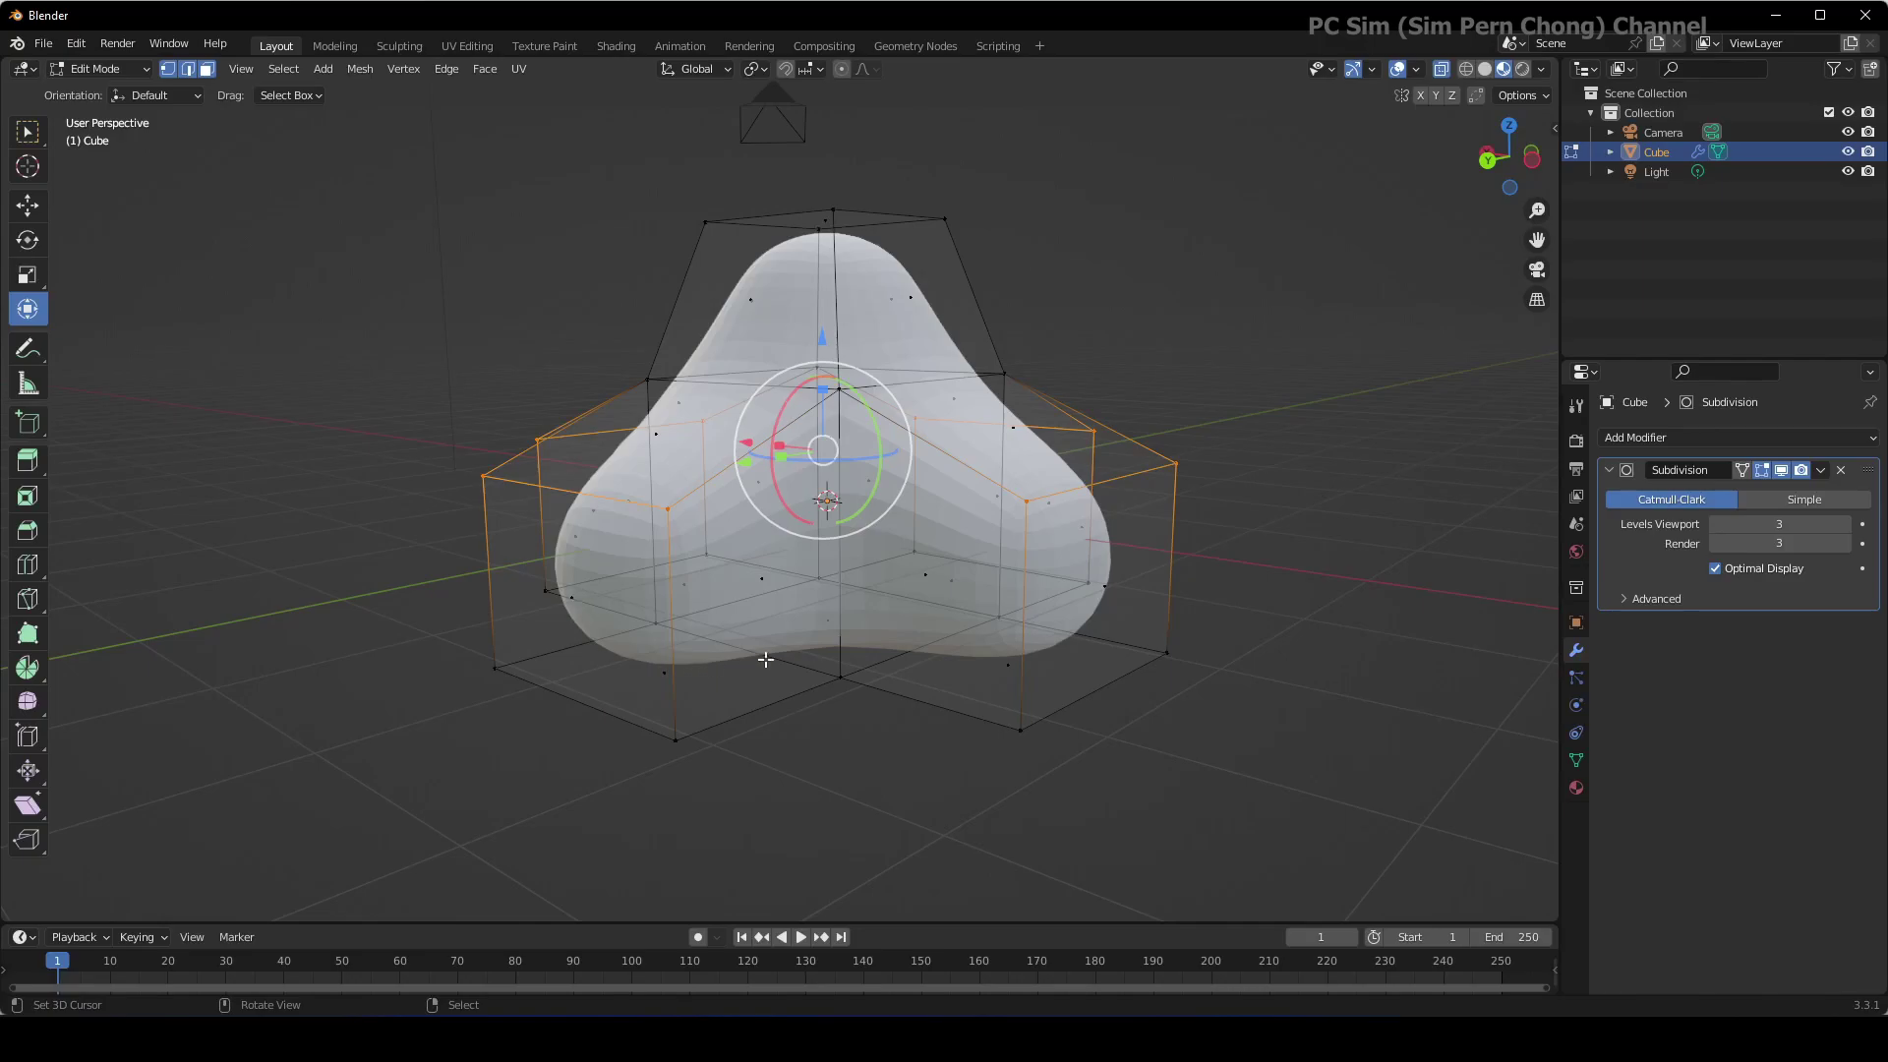
middle_click_drag(1089, 651, 876, 624)
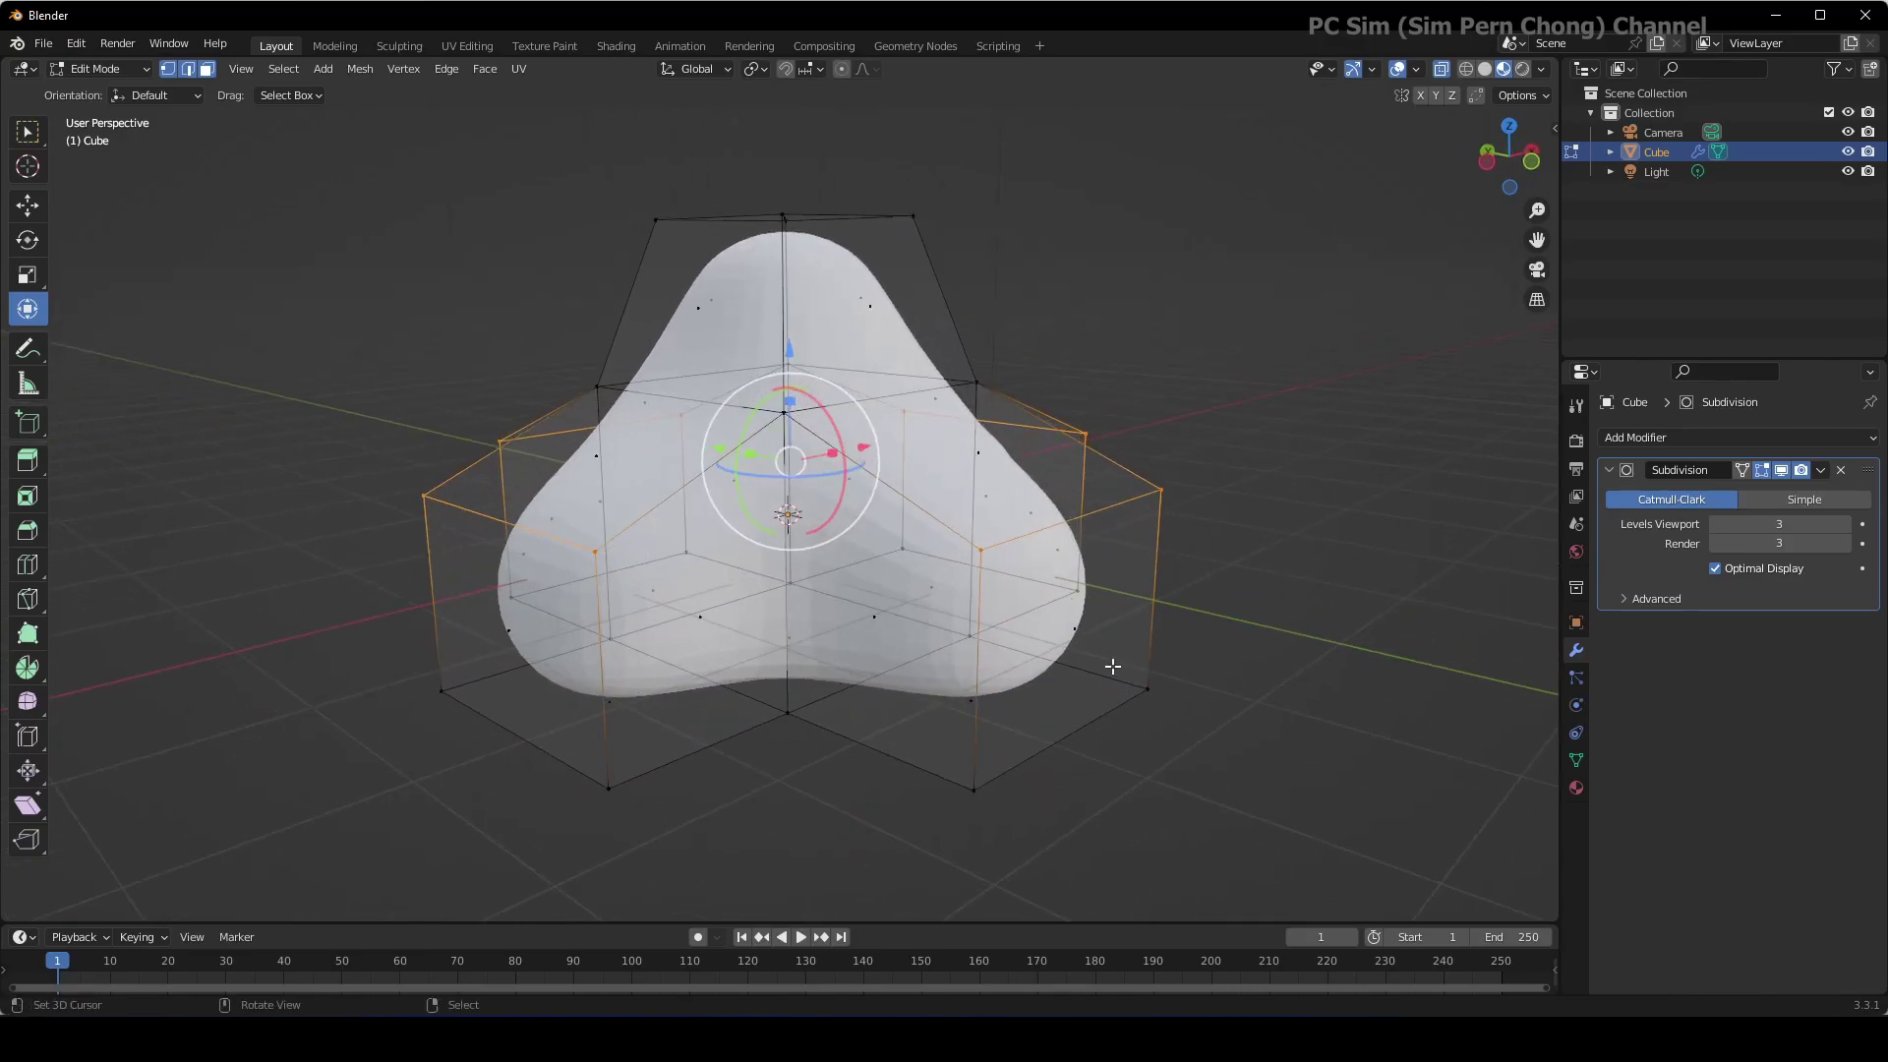
middle_click_drag(1108, 662, 1210, 637)
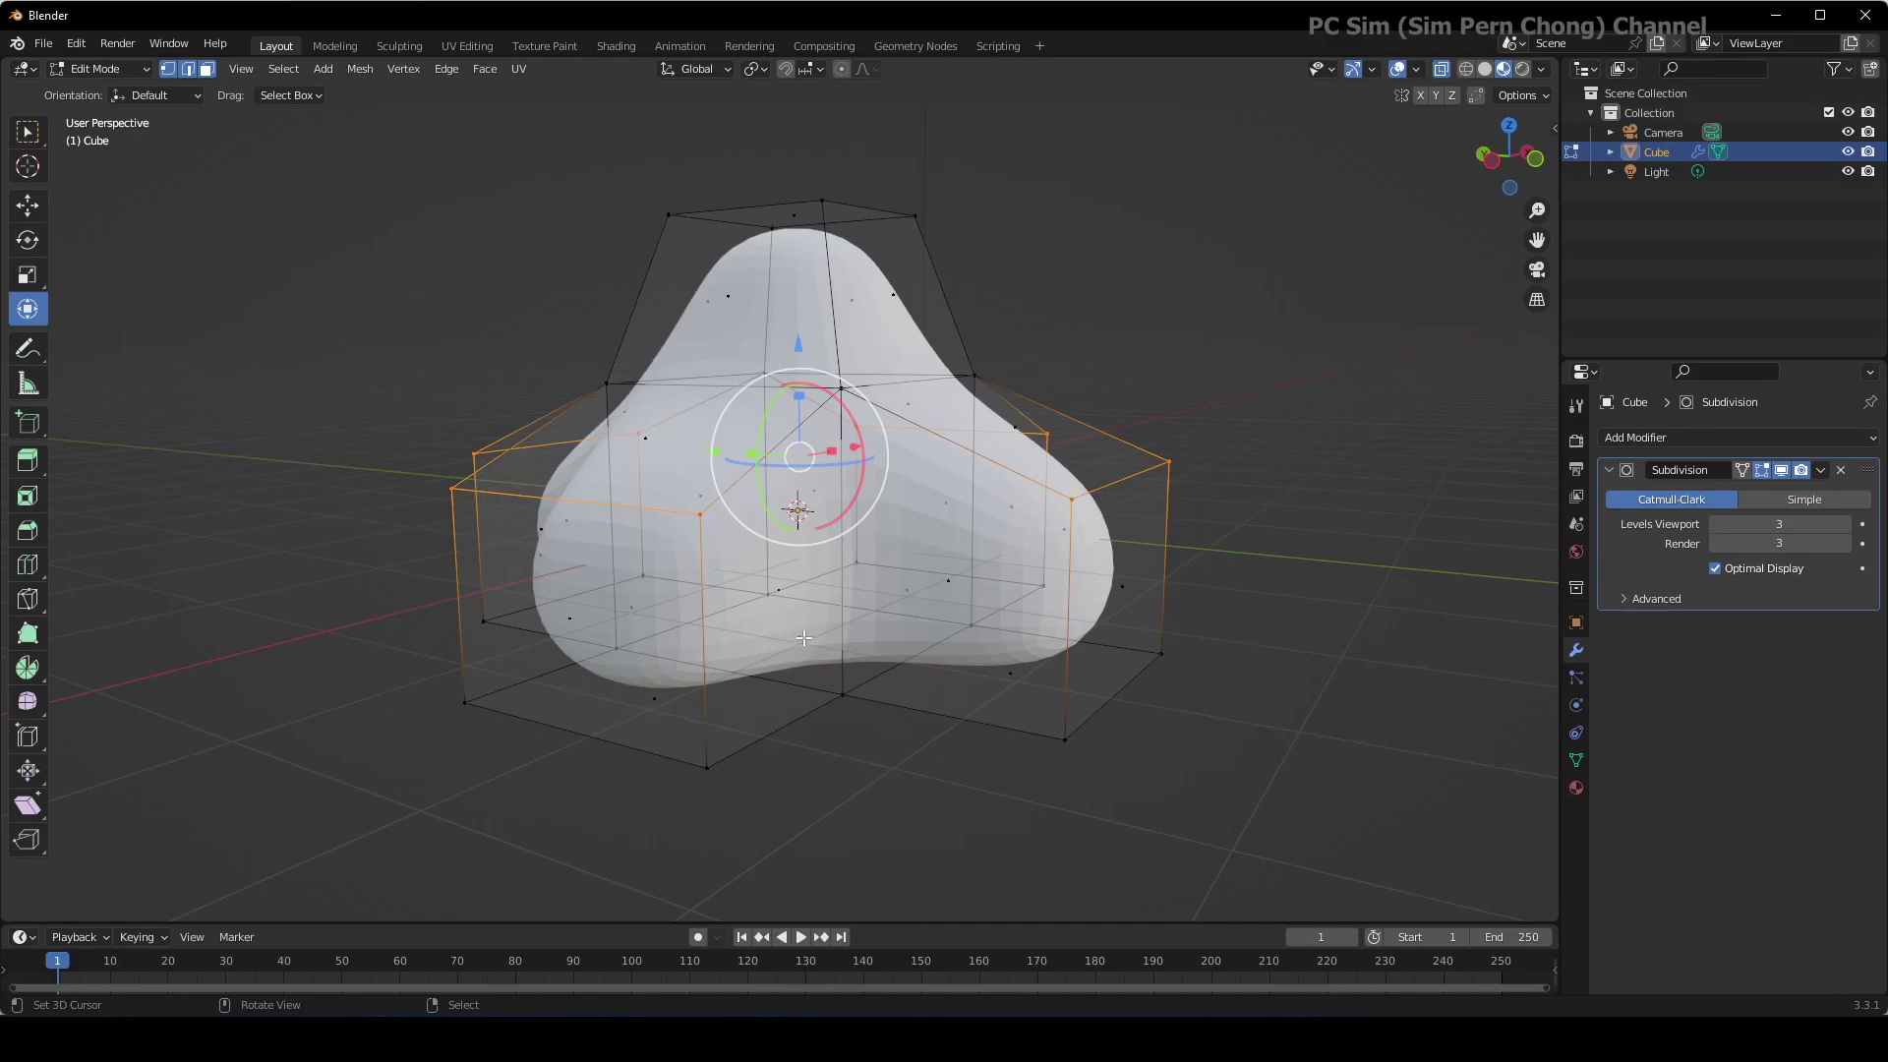
middle_click_drag(804, 638, 717, 650)
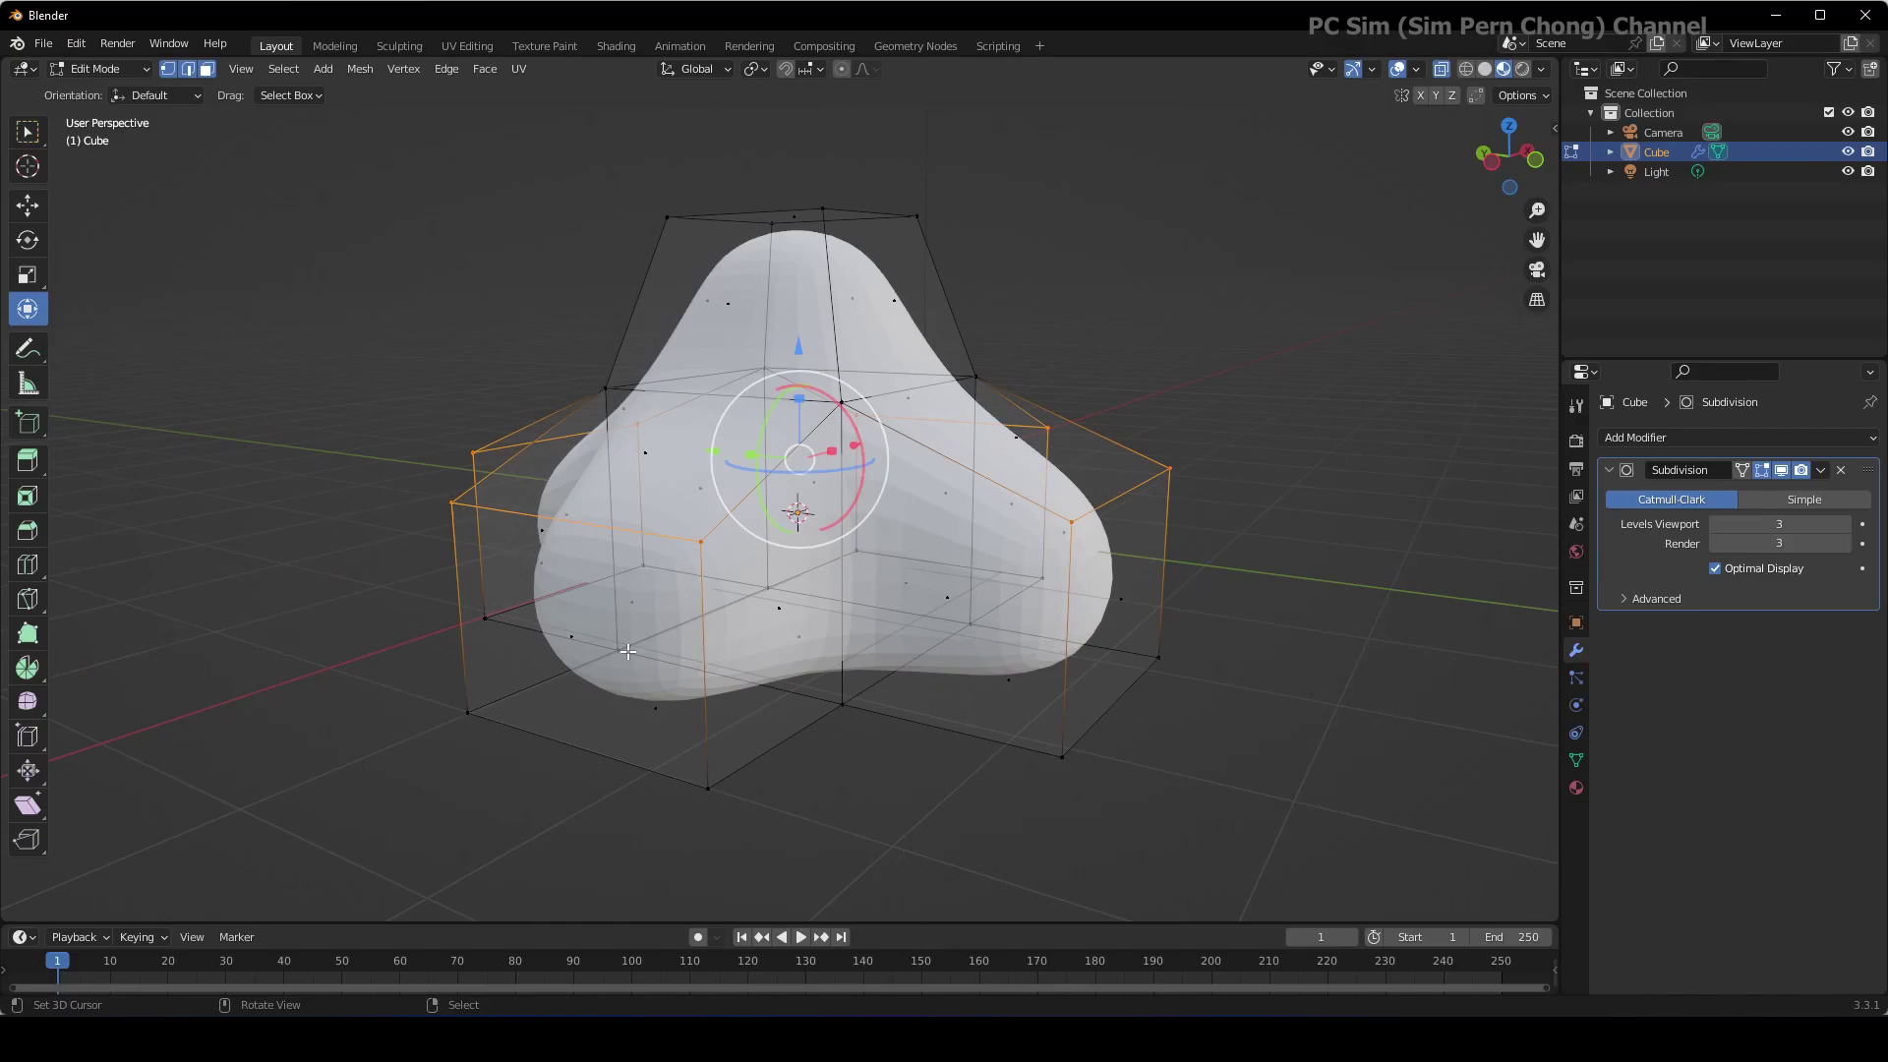
Step: Add an edge loop cut with Ctrl+R and slide it down near the base
key("ctrl+r")
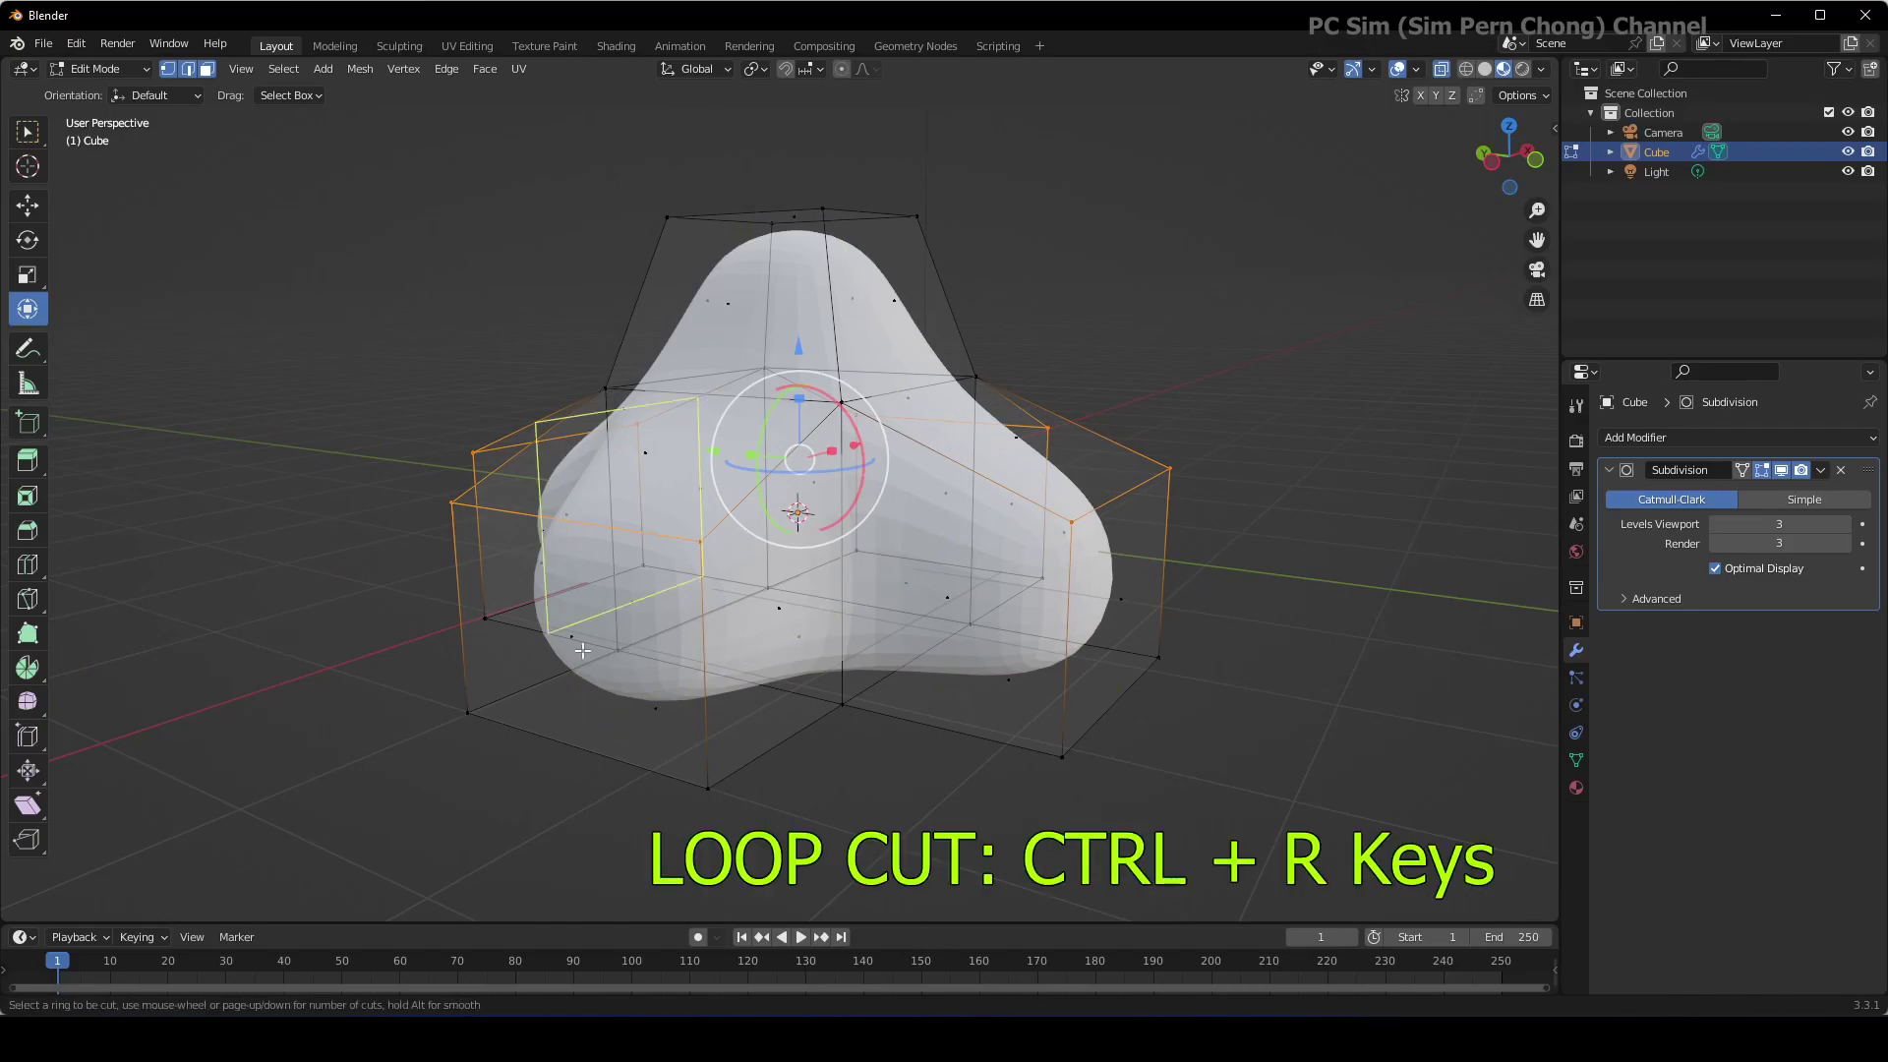
left_click(474, 600)
left_click(482, 691)
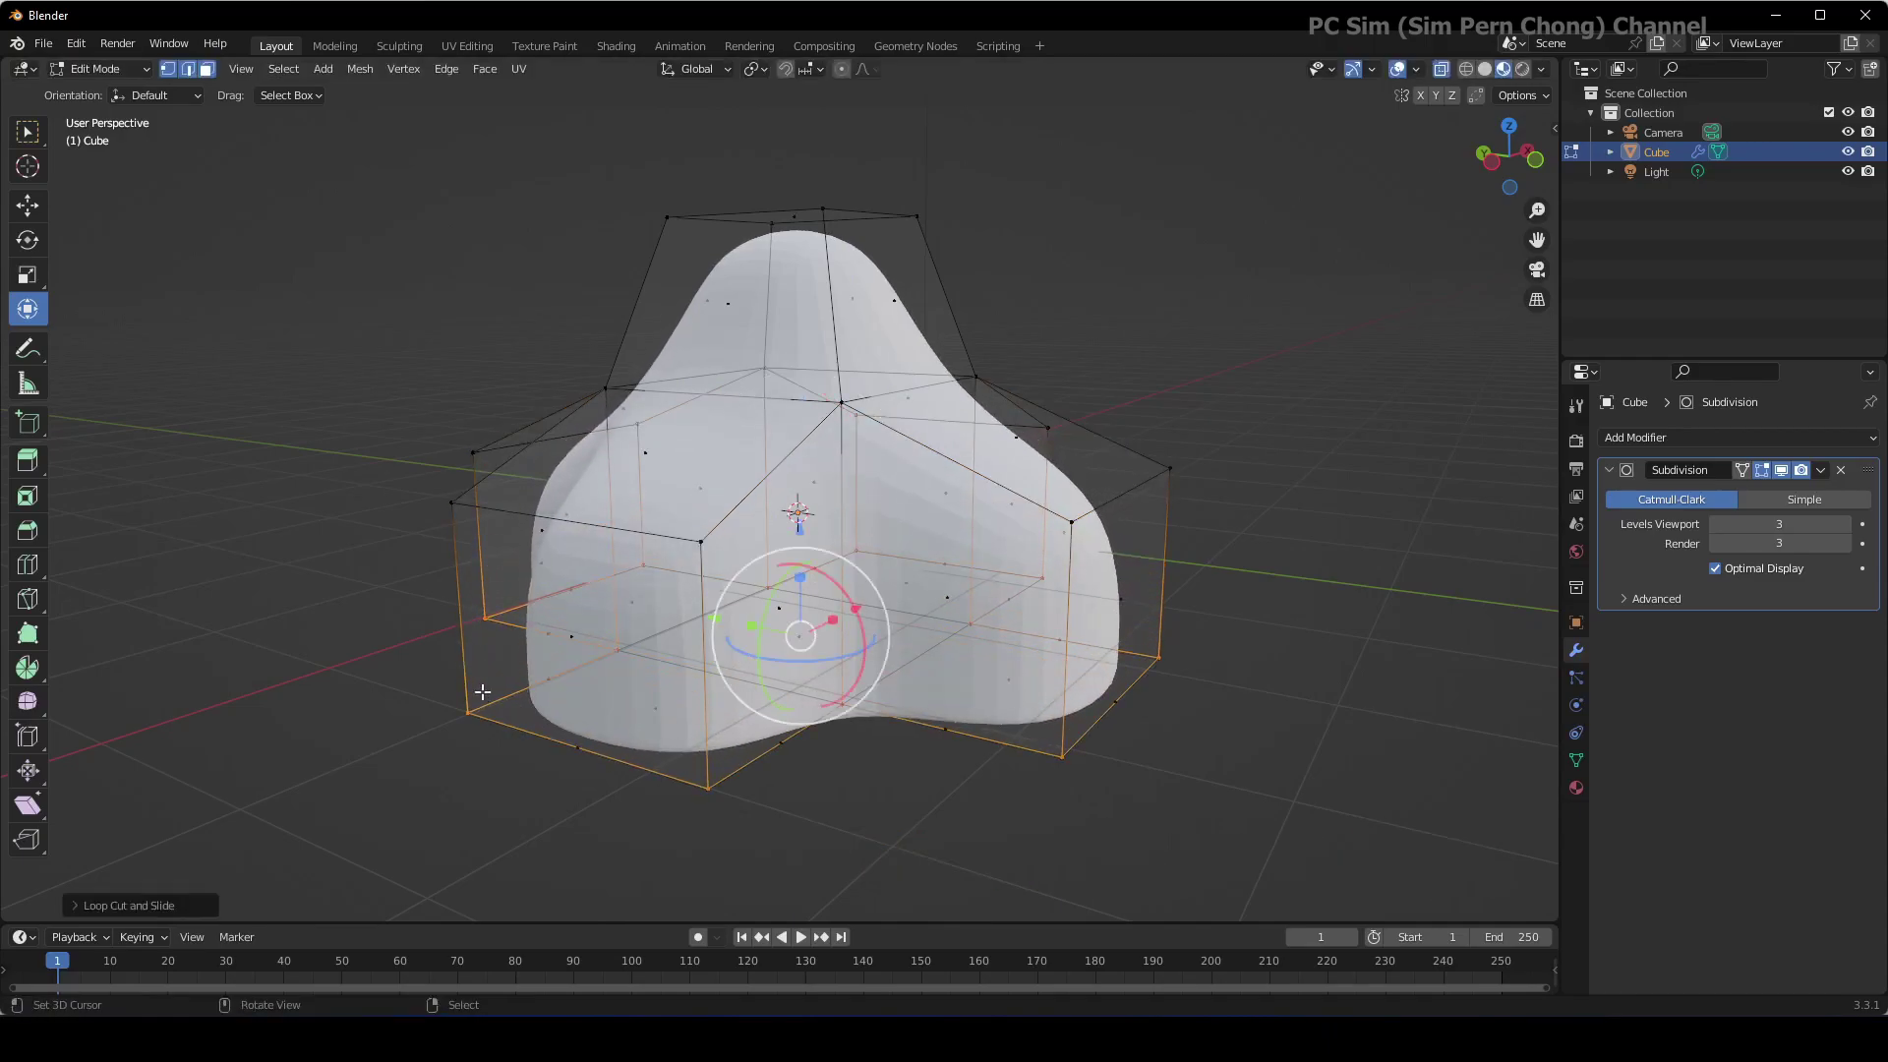
middle_click_drag(543, 651, 577, 583)
scroll(570, 584, "up", 5)
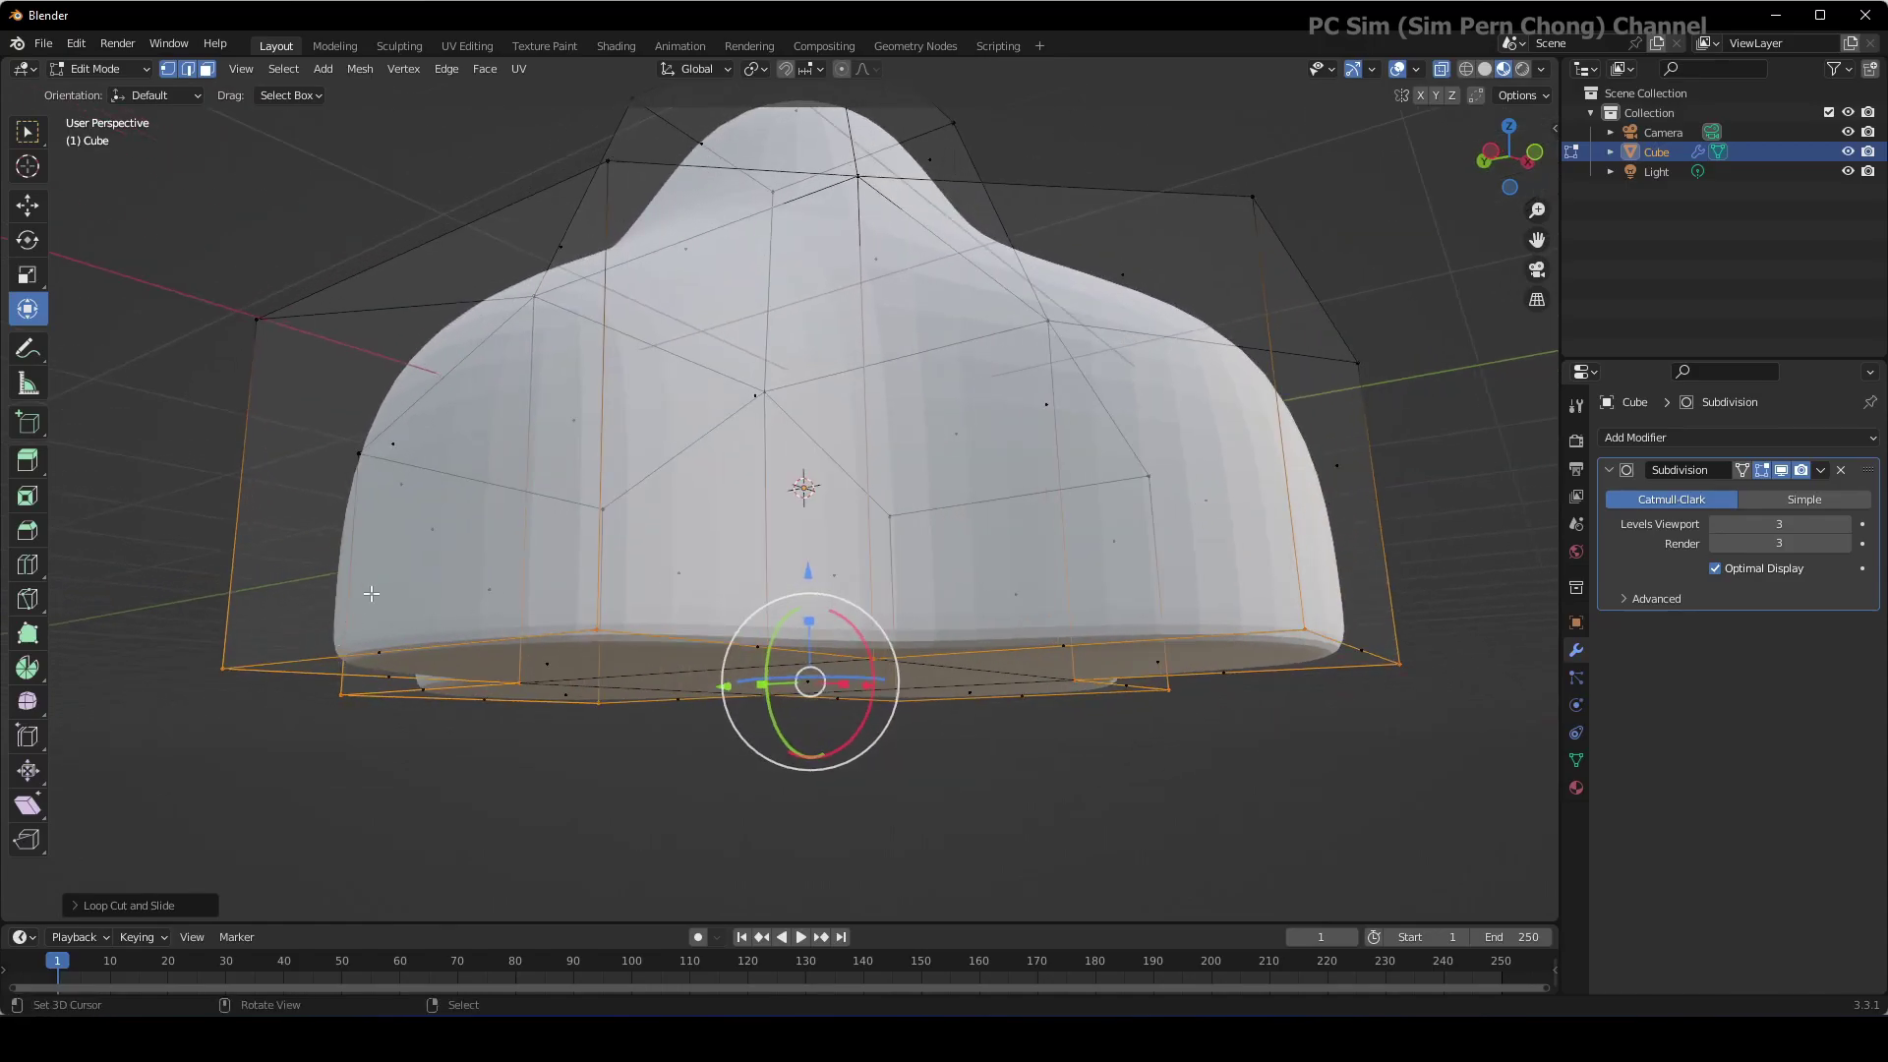
middle_click_drag(371, 594, 460, 601)
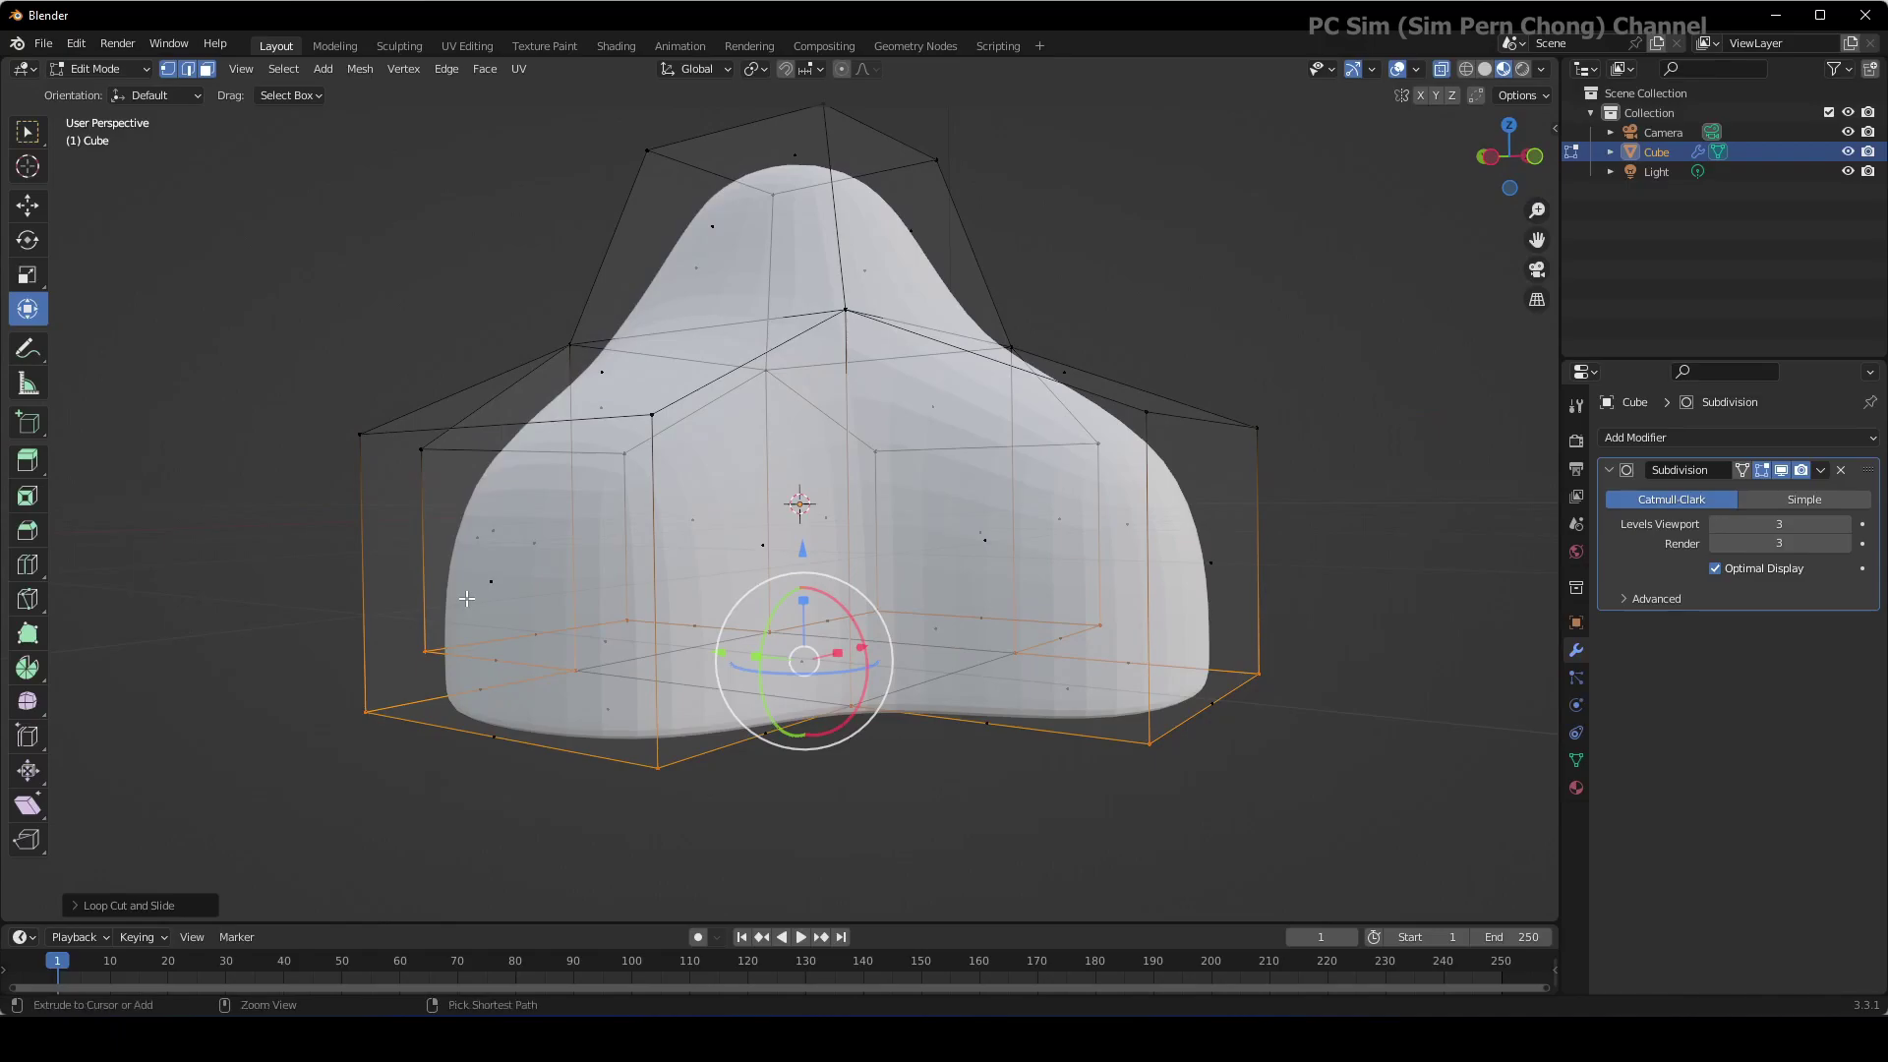
Step: Add a second edge loop cut, then orbit to check the underside and sides
key("ctrl+r")
left_click(443, 639)
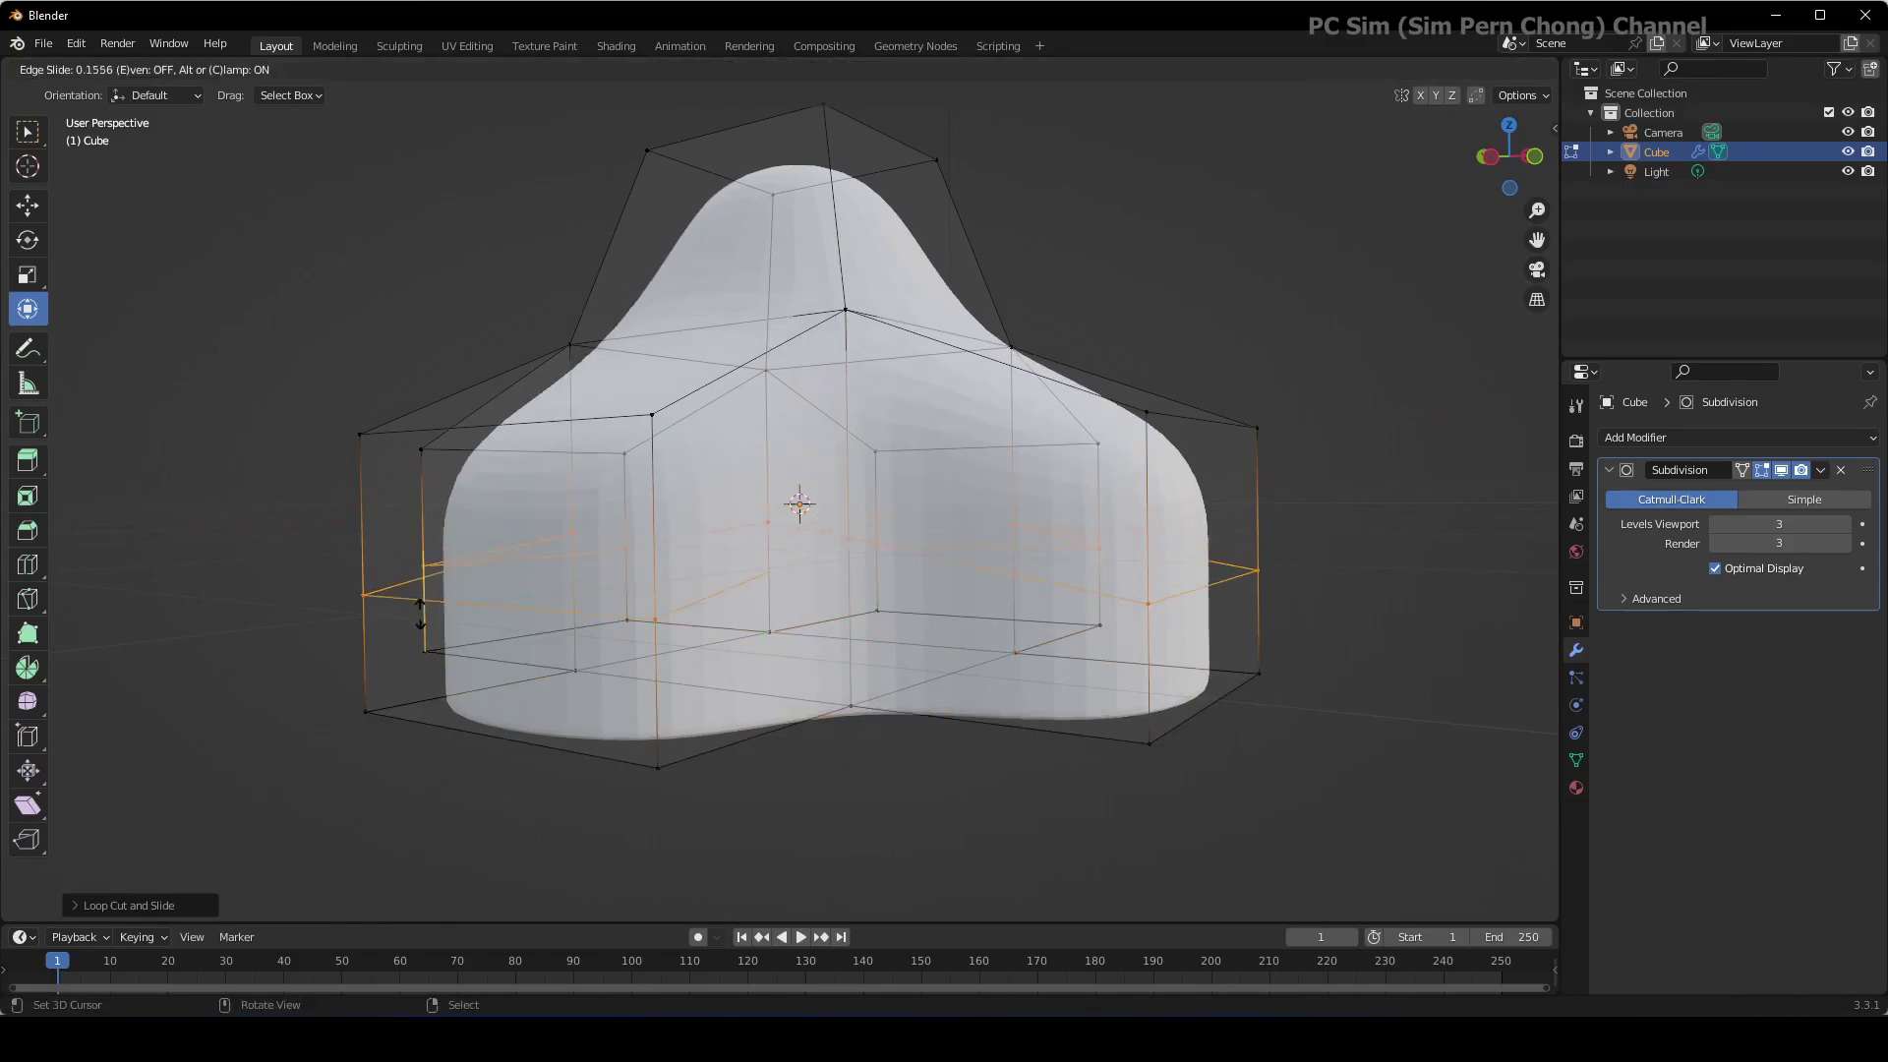
left_click(406, 706)
middle_click_drag(490, 698, 513, 591)
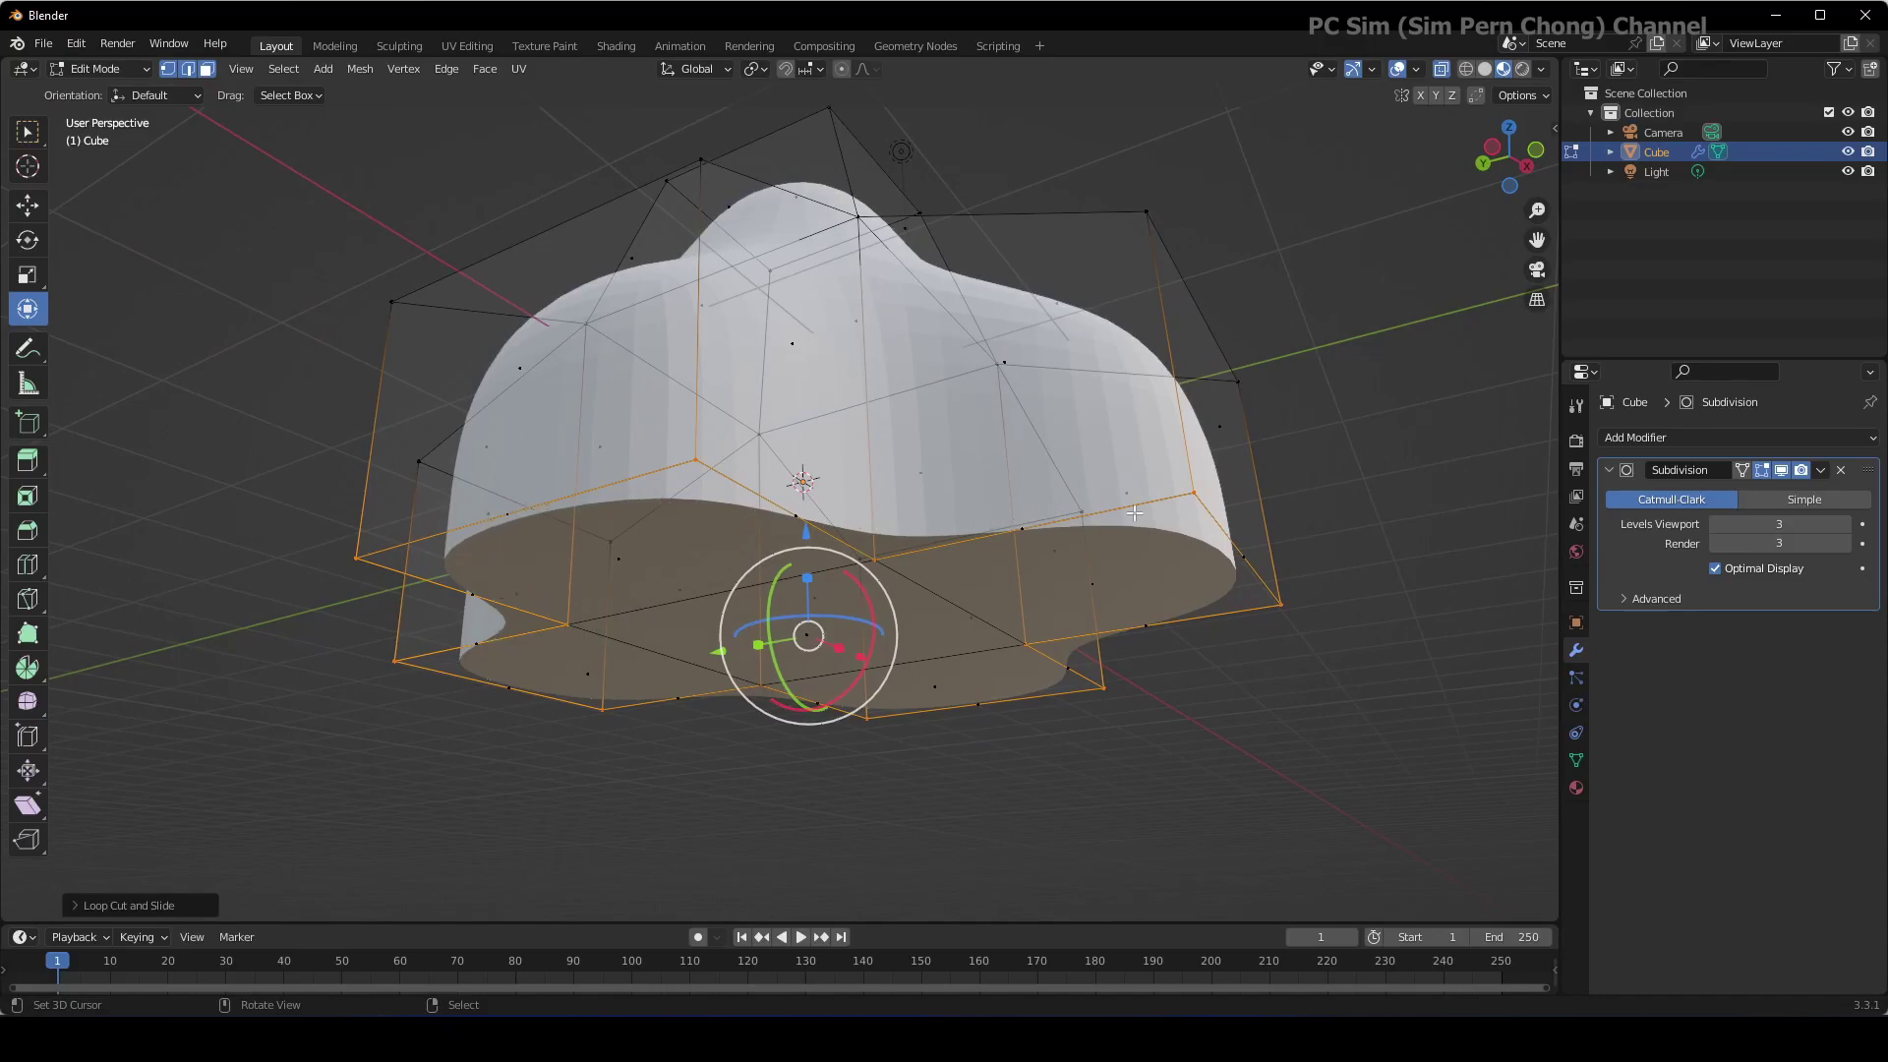
middle_click_drag(1072, 680, 501, 736)
middle_click_drag(678, 670, 963, 692)
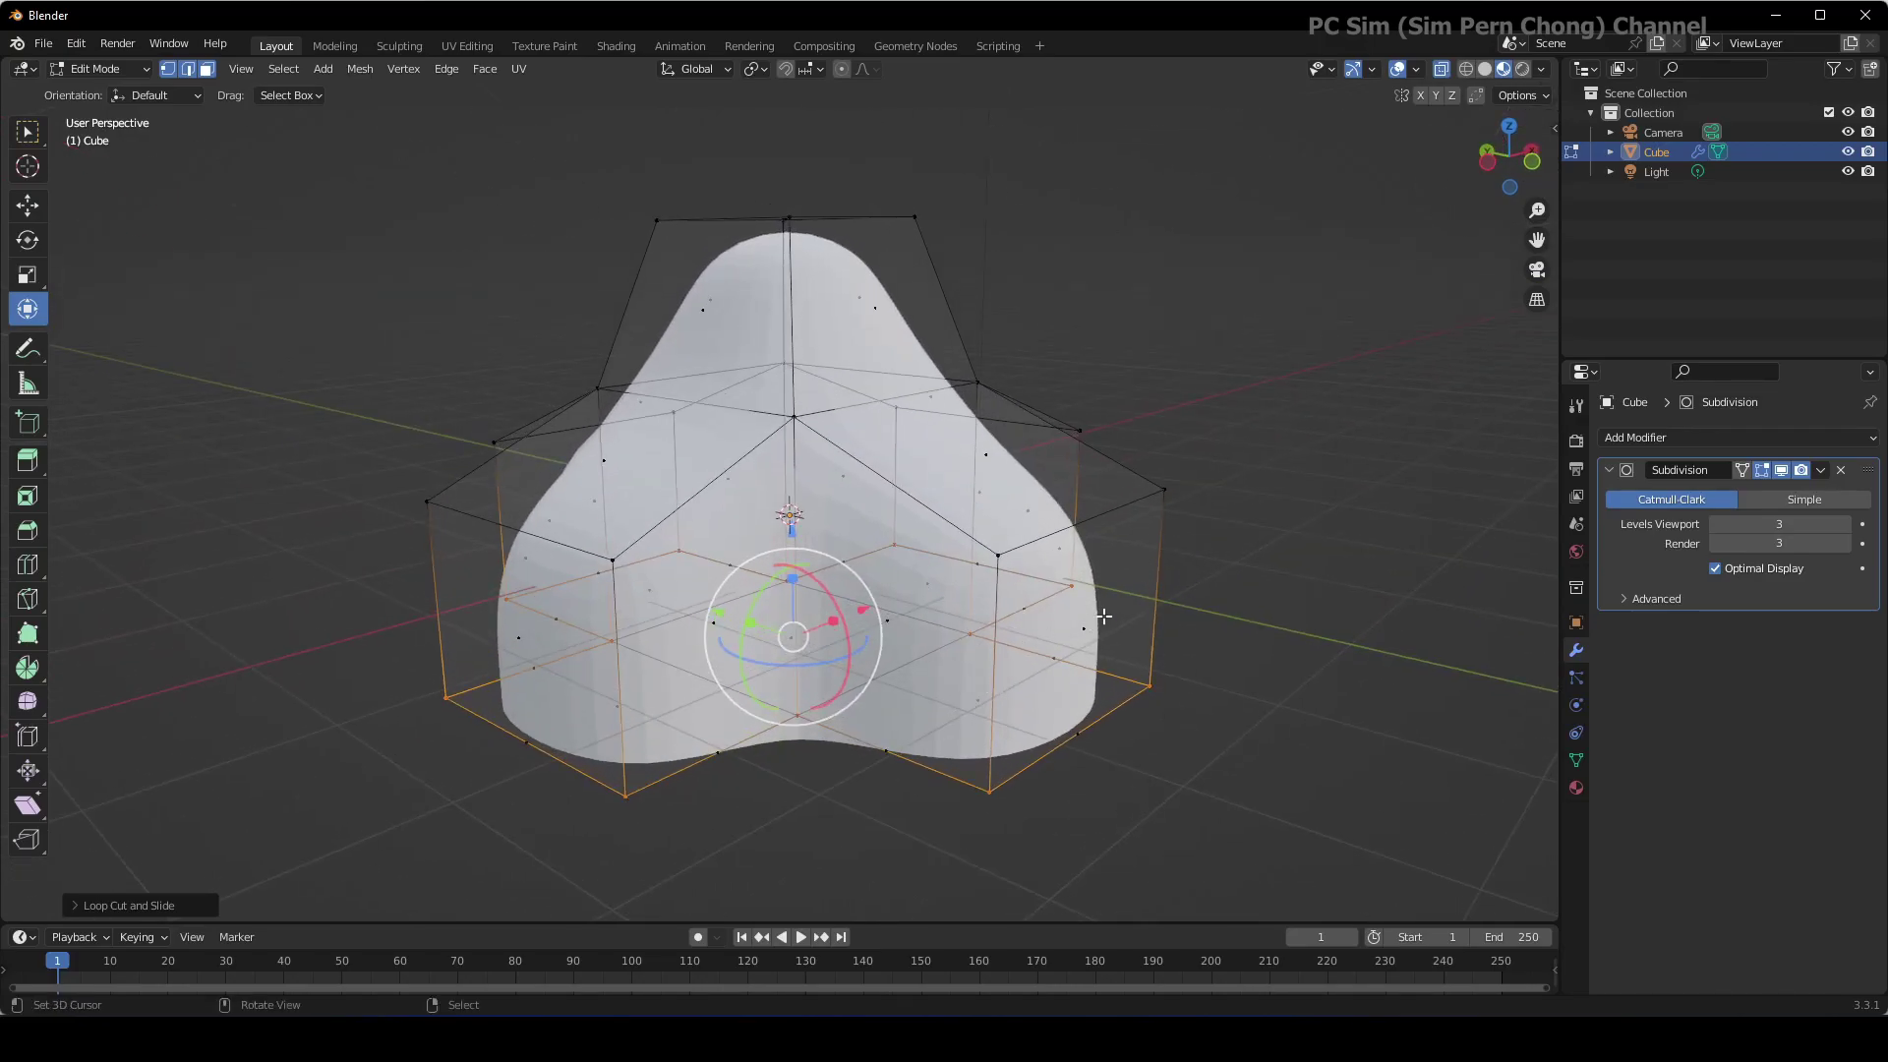
Step: Lower the Subdivision Levels Viewport and Render to 0, leaving the blocky cube cluster
left_click(1717, 525)
left_click(1716, 525)
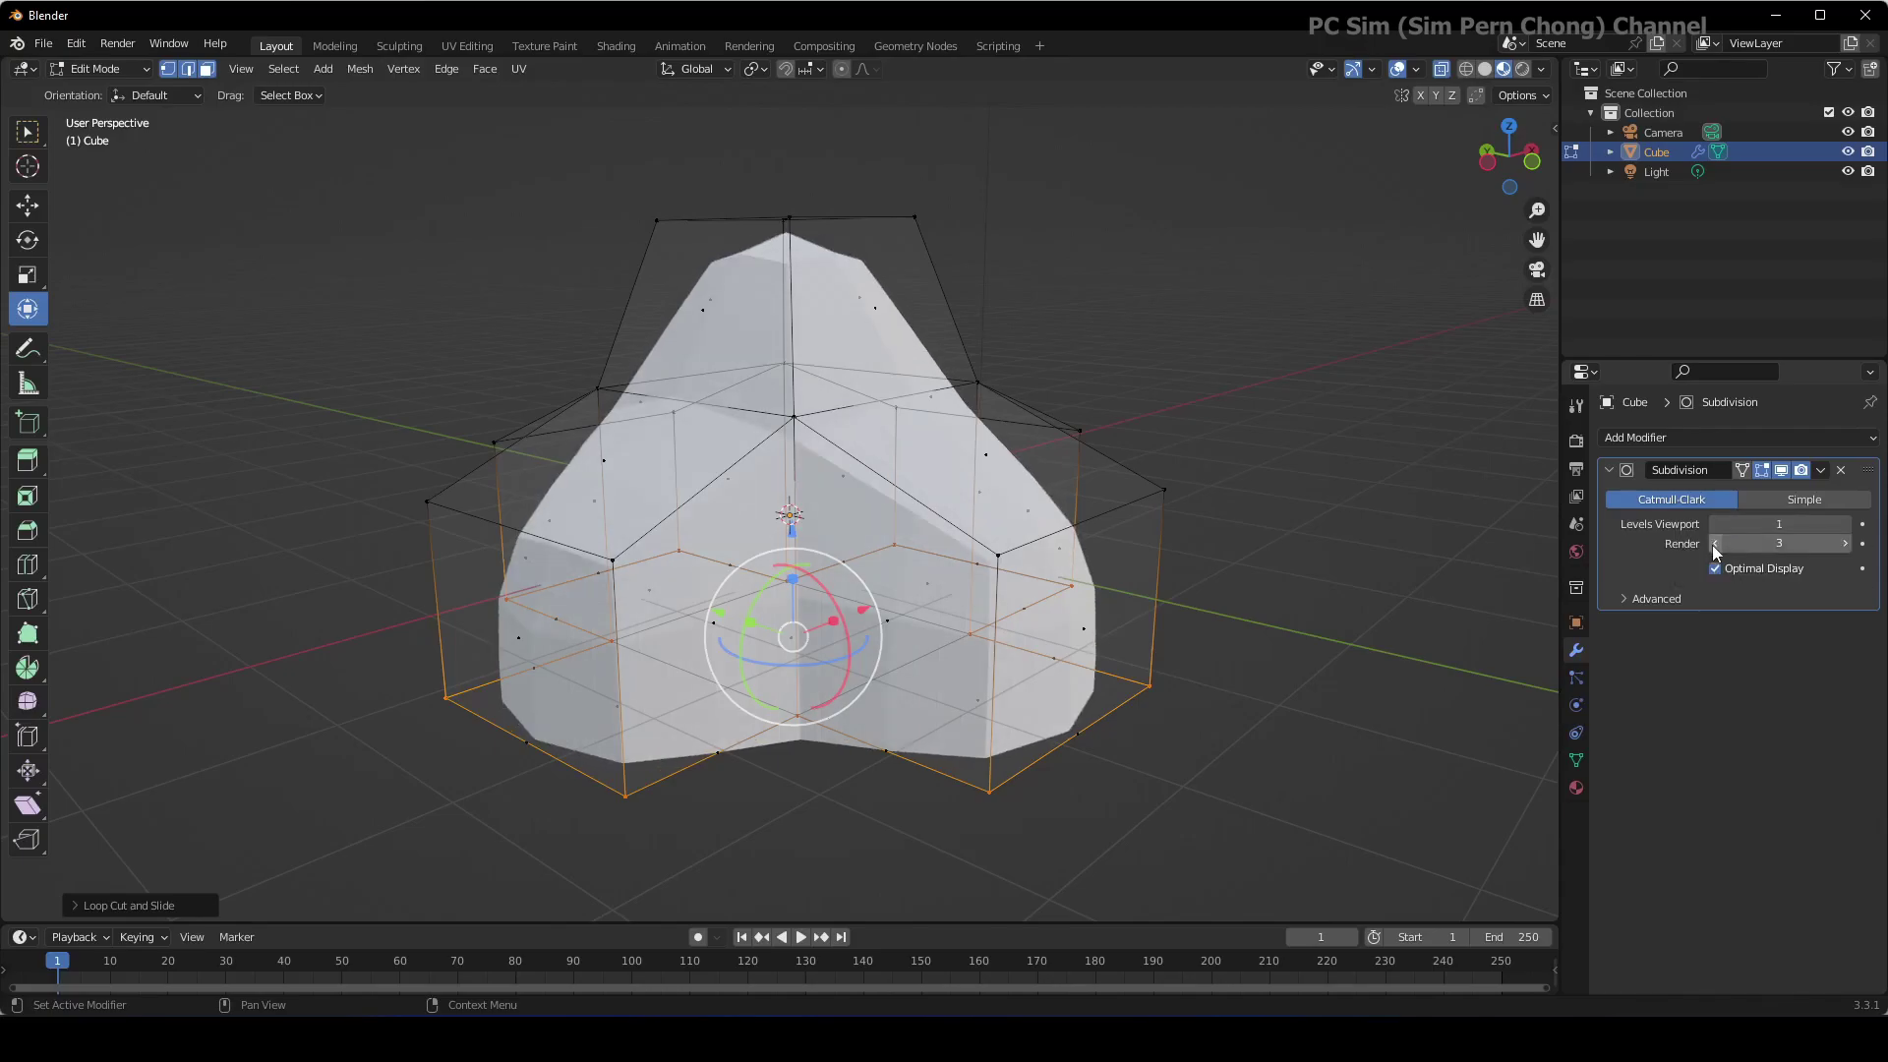
left_click(1717, 544)
left_click(1716, 524)
middle_click_drag(1277, 544, 1176, 558)
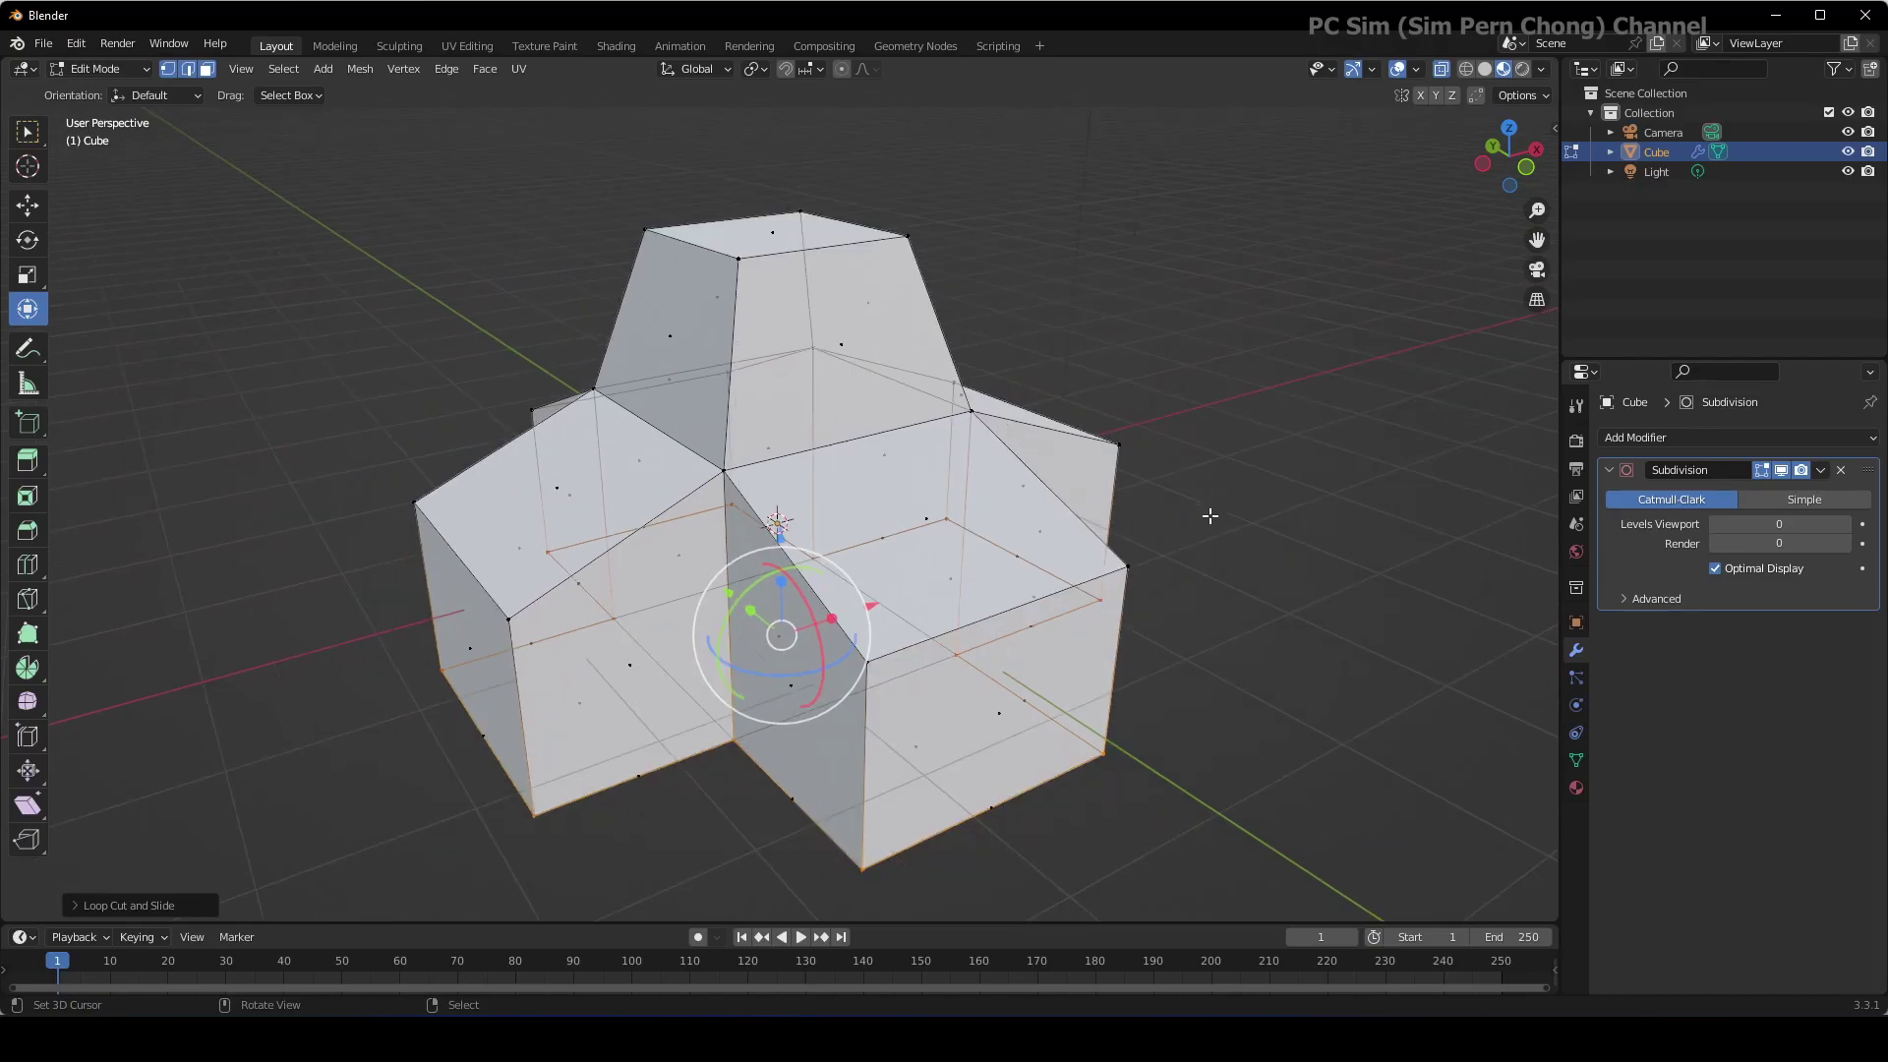
middle_click_drag(1209, 516, 1316, 483)
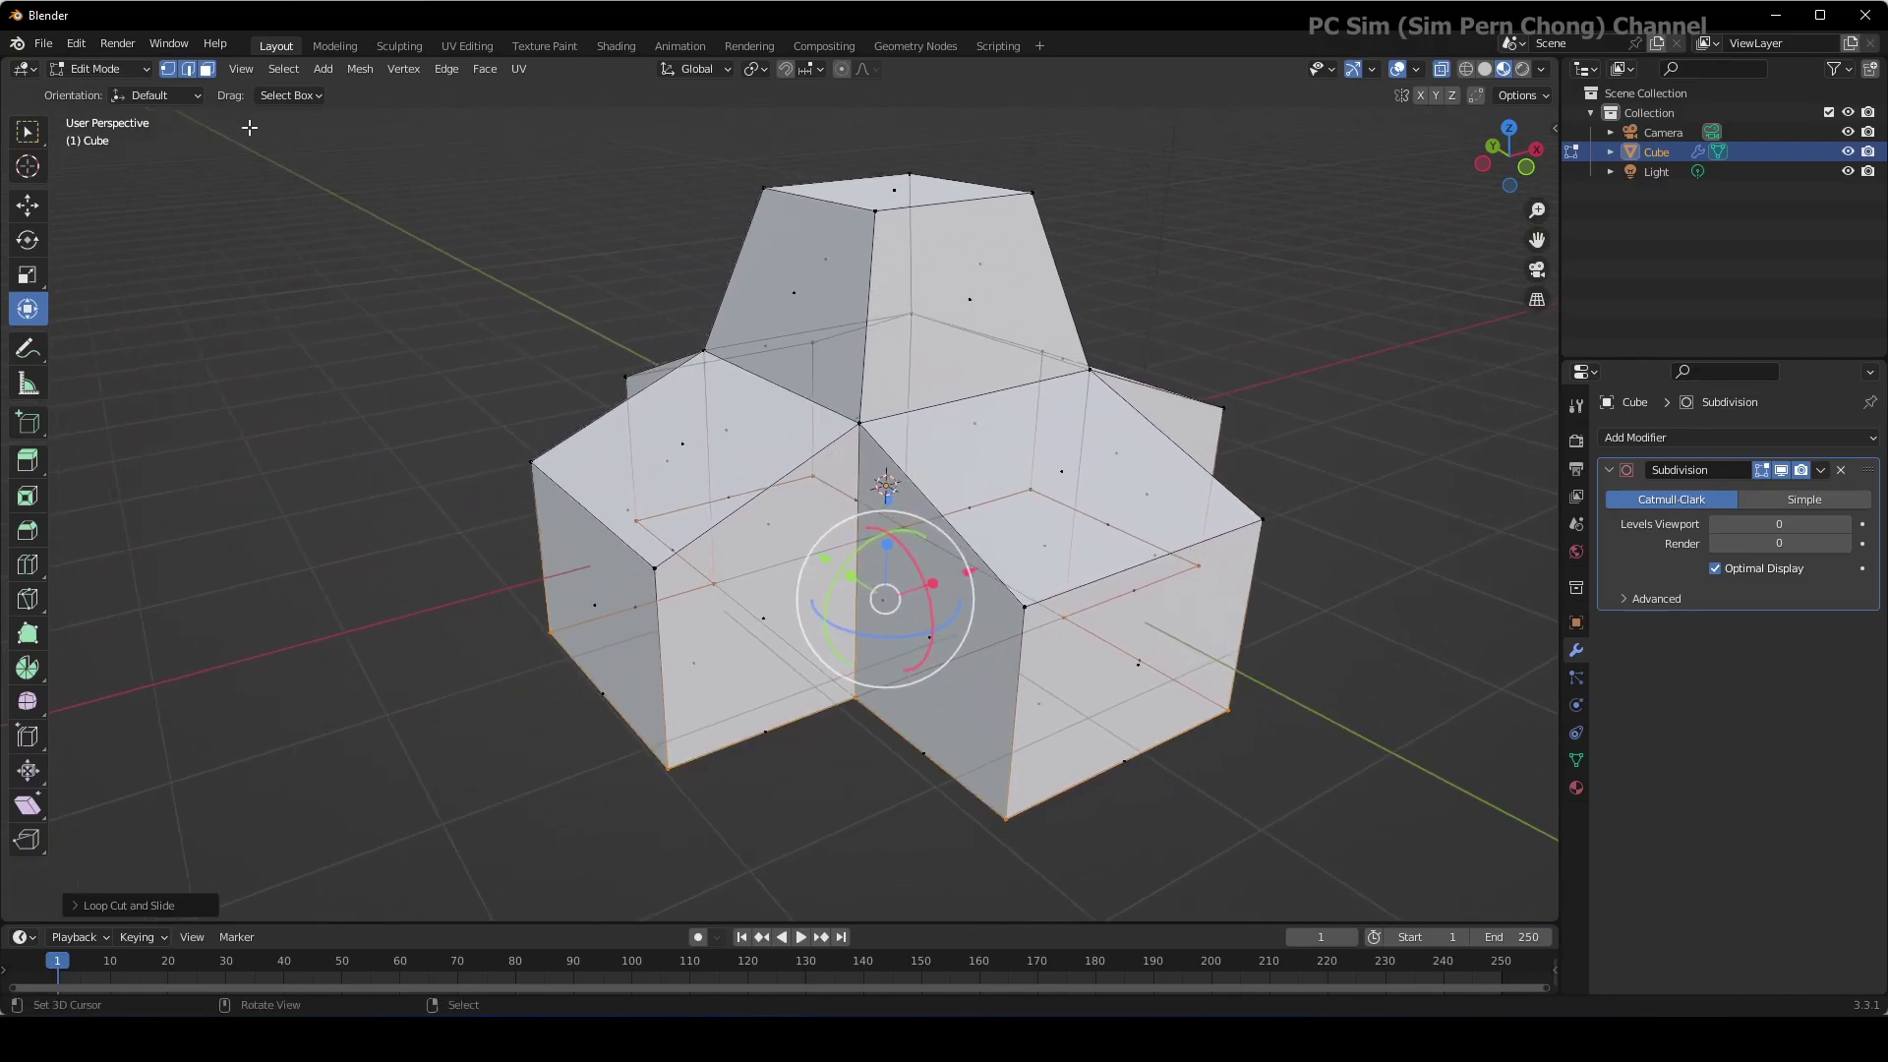
Step: Switch the cube cluster back to Object Mode
left_click(150, 68)
left_click(138, 90)
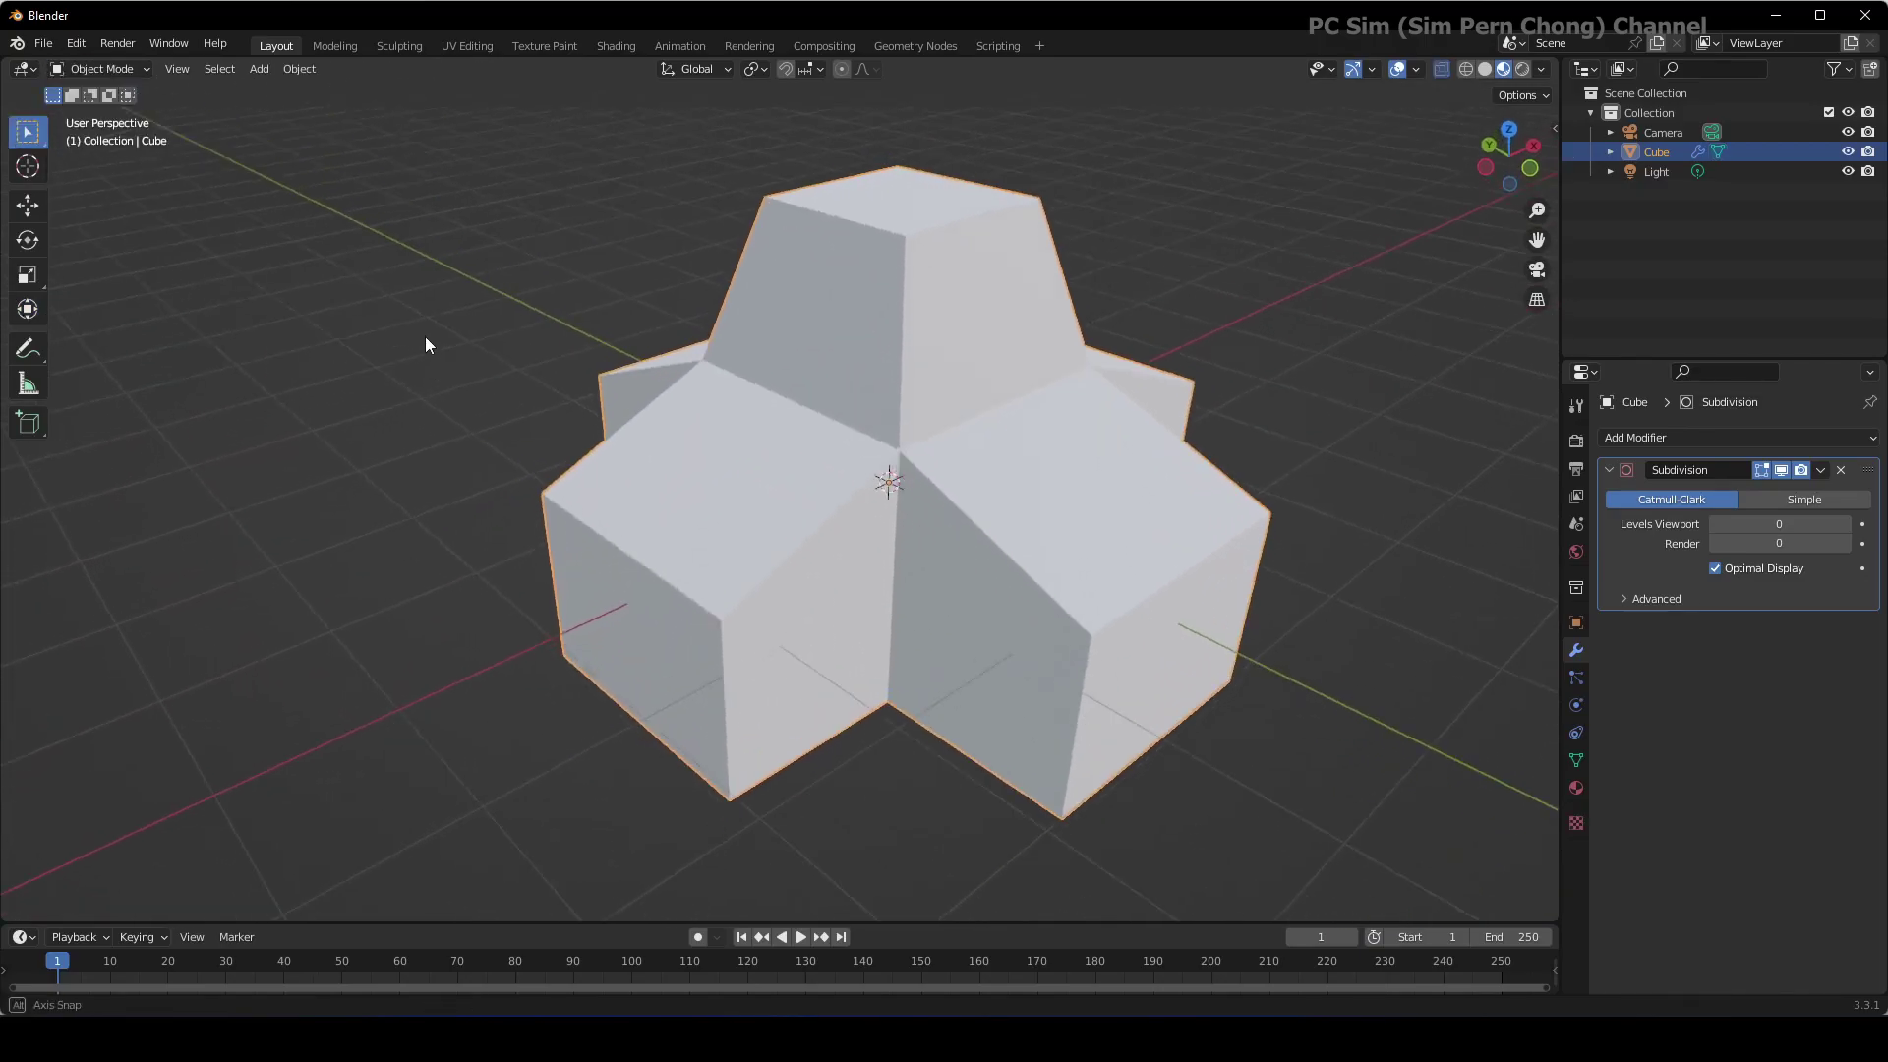
middle_click_drag(426, 338, 221, 209)
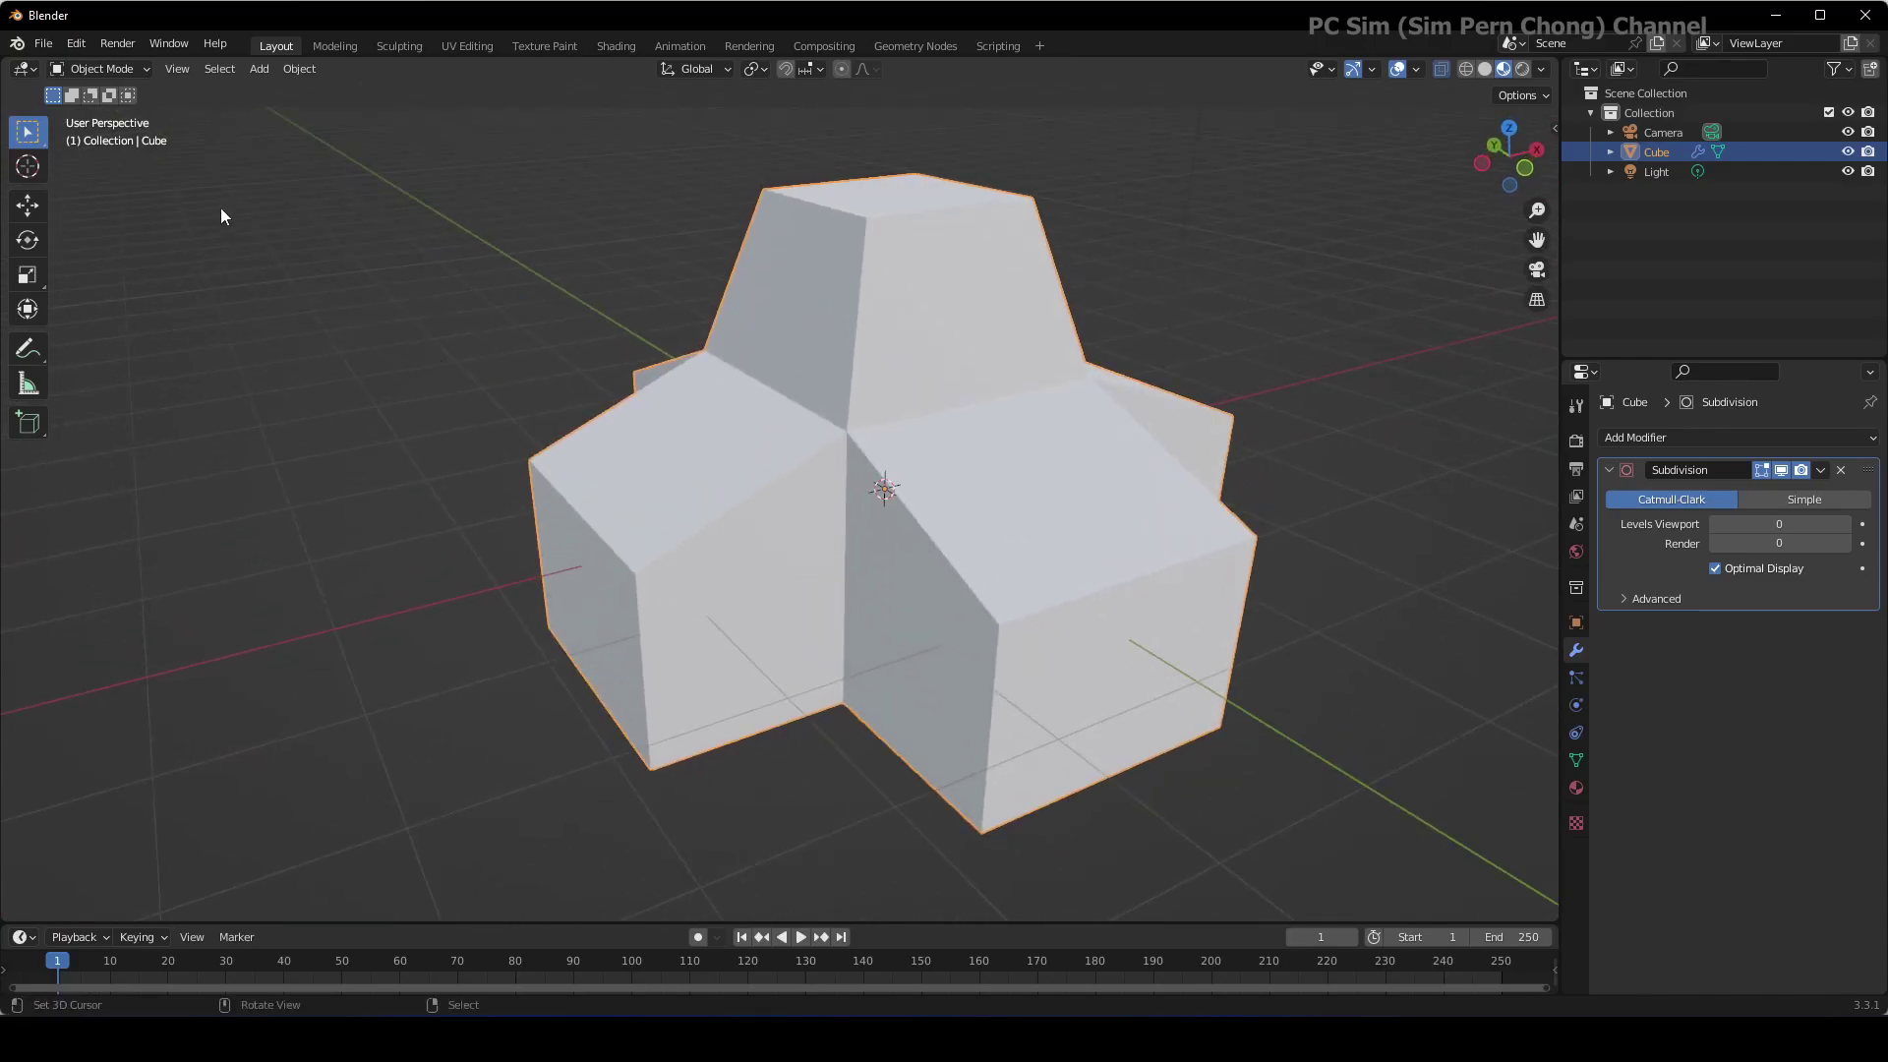
Step: Export the cube cluster via Export IGES, renaming 'untitled' to flat-base
left_click(43, 45)
mouse_move(99, 325)
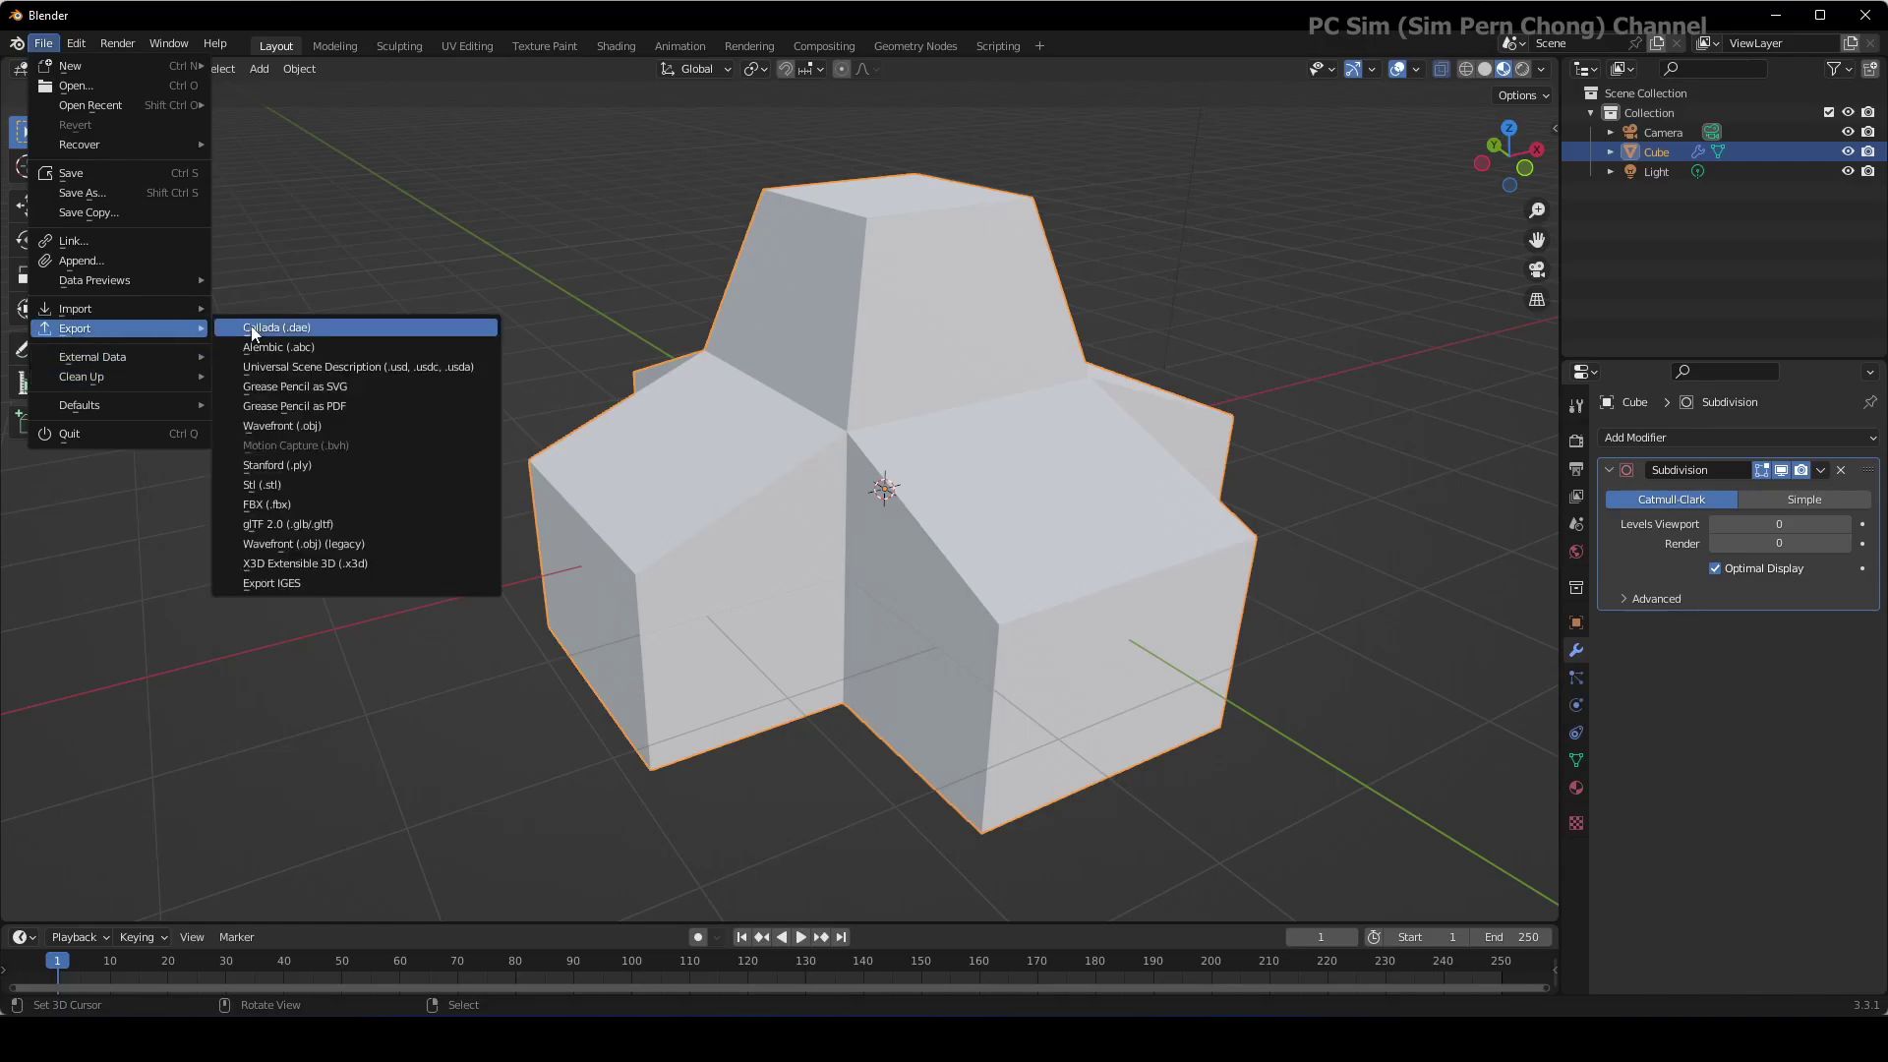
left_click(262, 582)
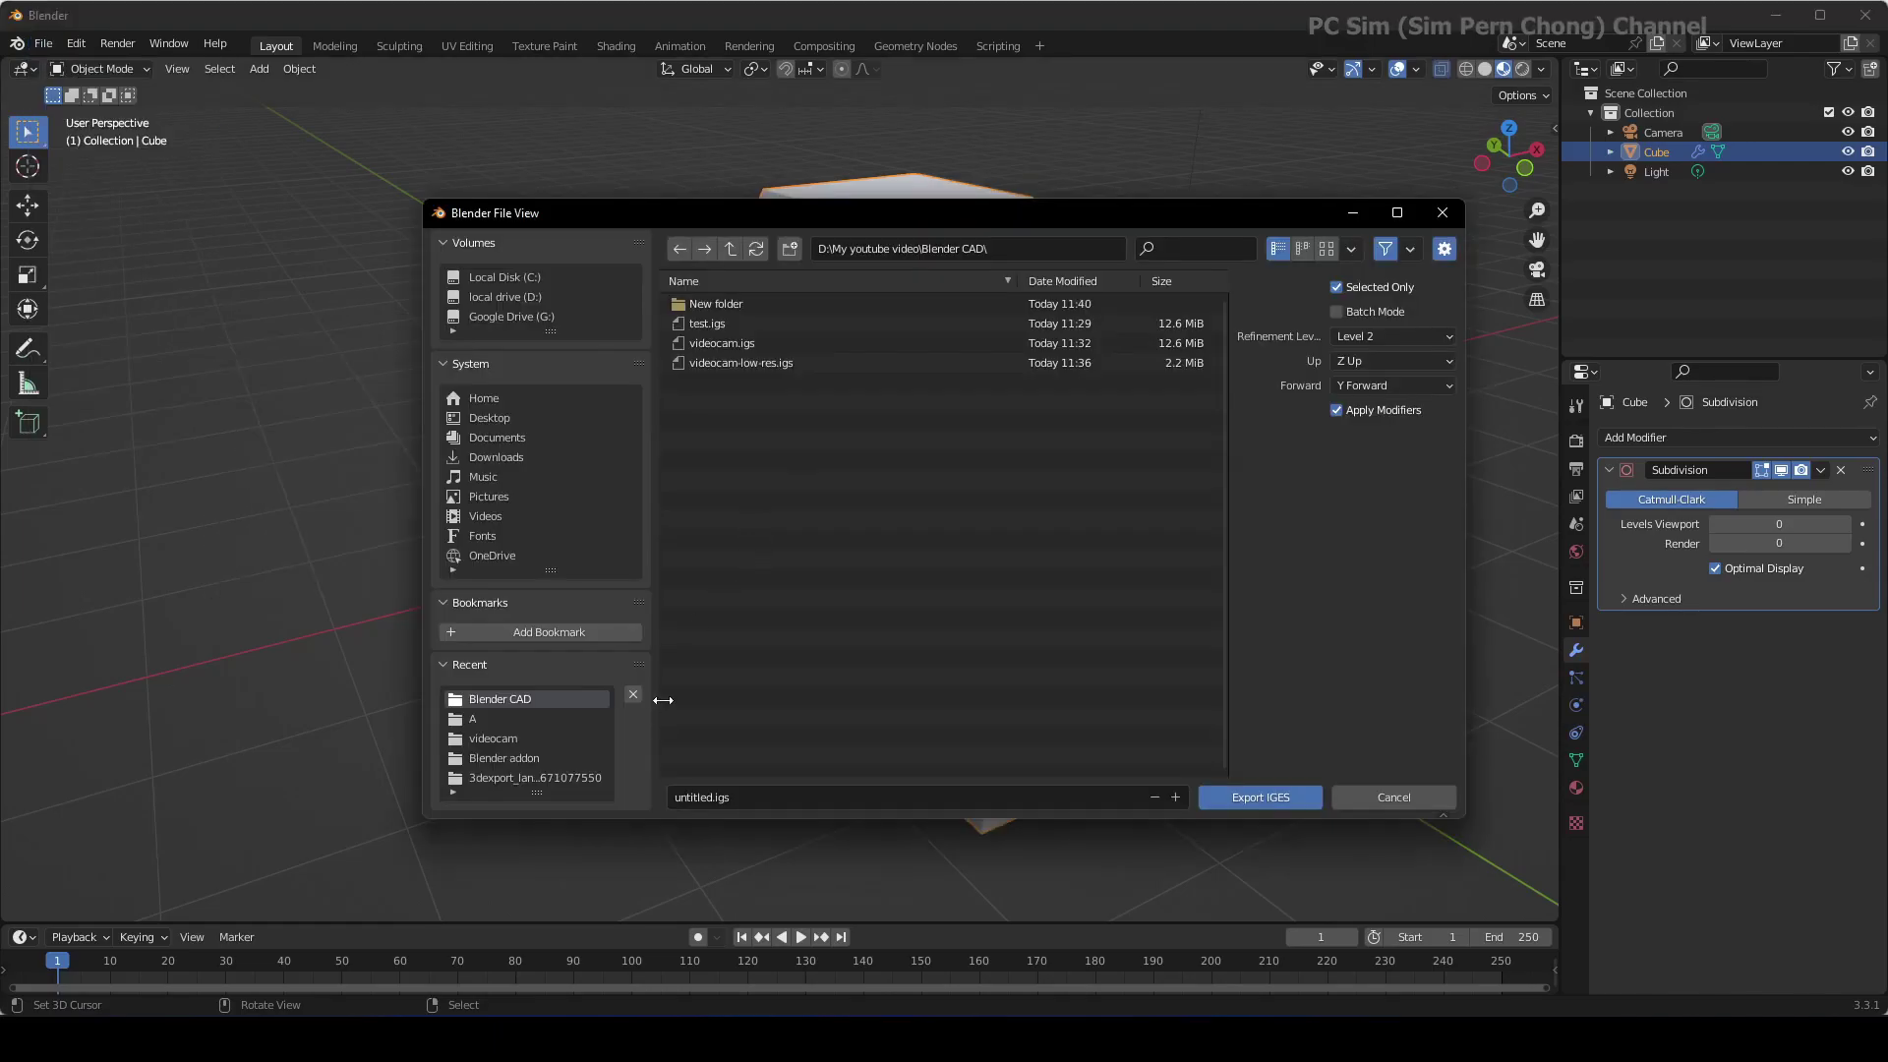
left_click(686, 799)
left_click(701, 797)
left_click_drag(712, 798, 680, 798)
type("flat-base")
left_click(1241, 797)
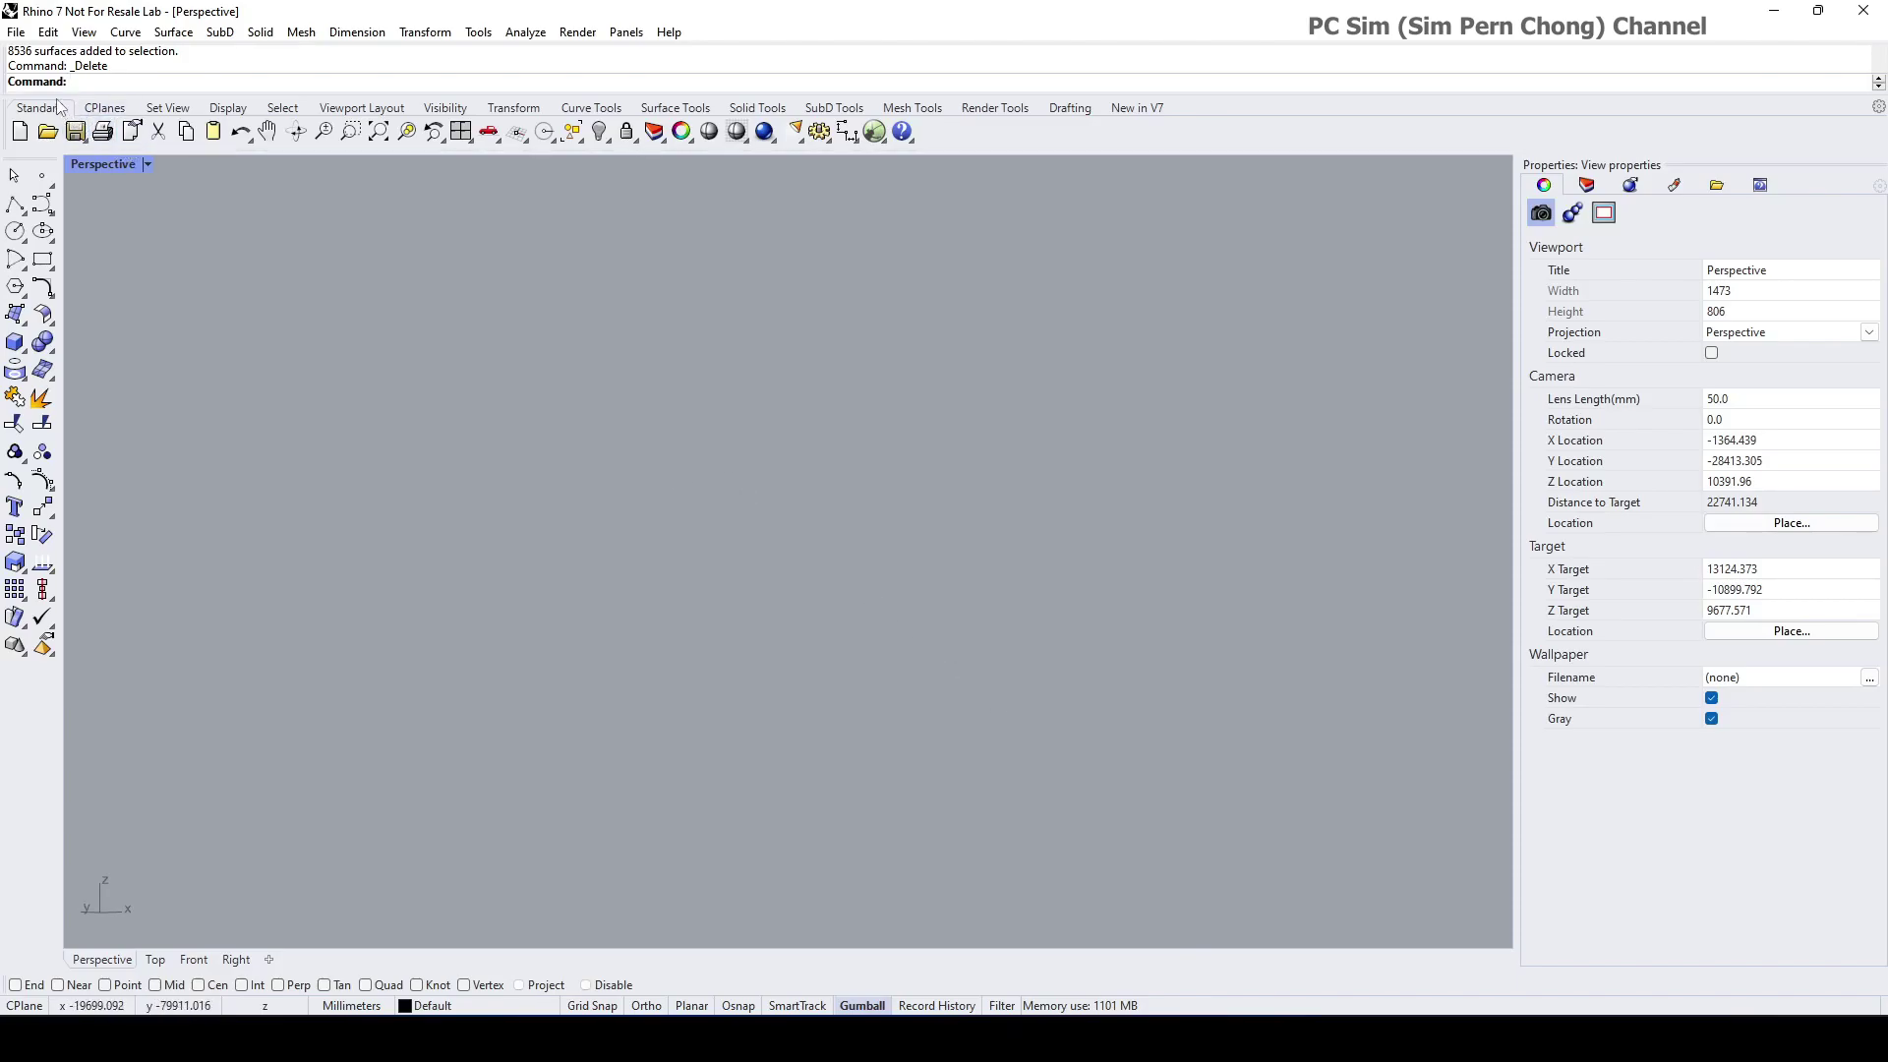
Step: Import flat-base.igs into Rhino through File > Import
left_click(15, 31)
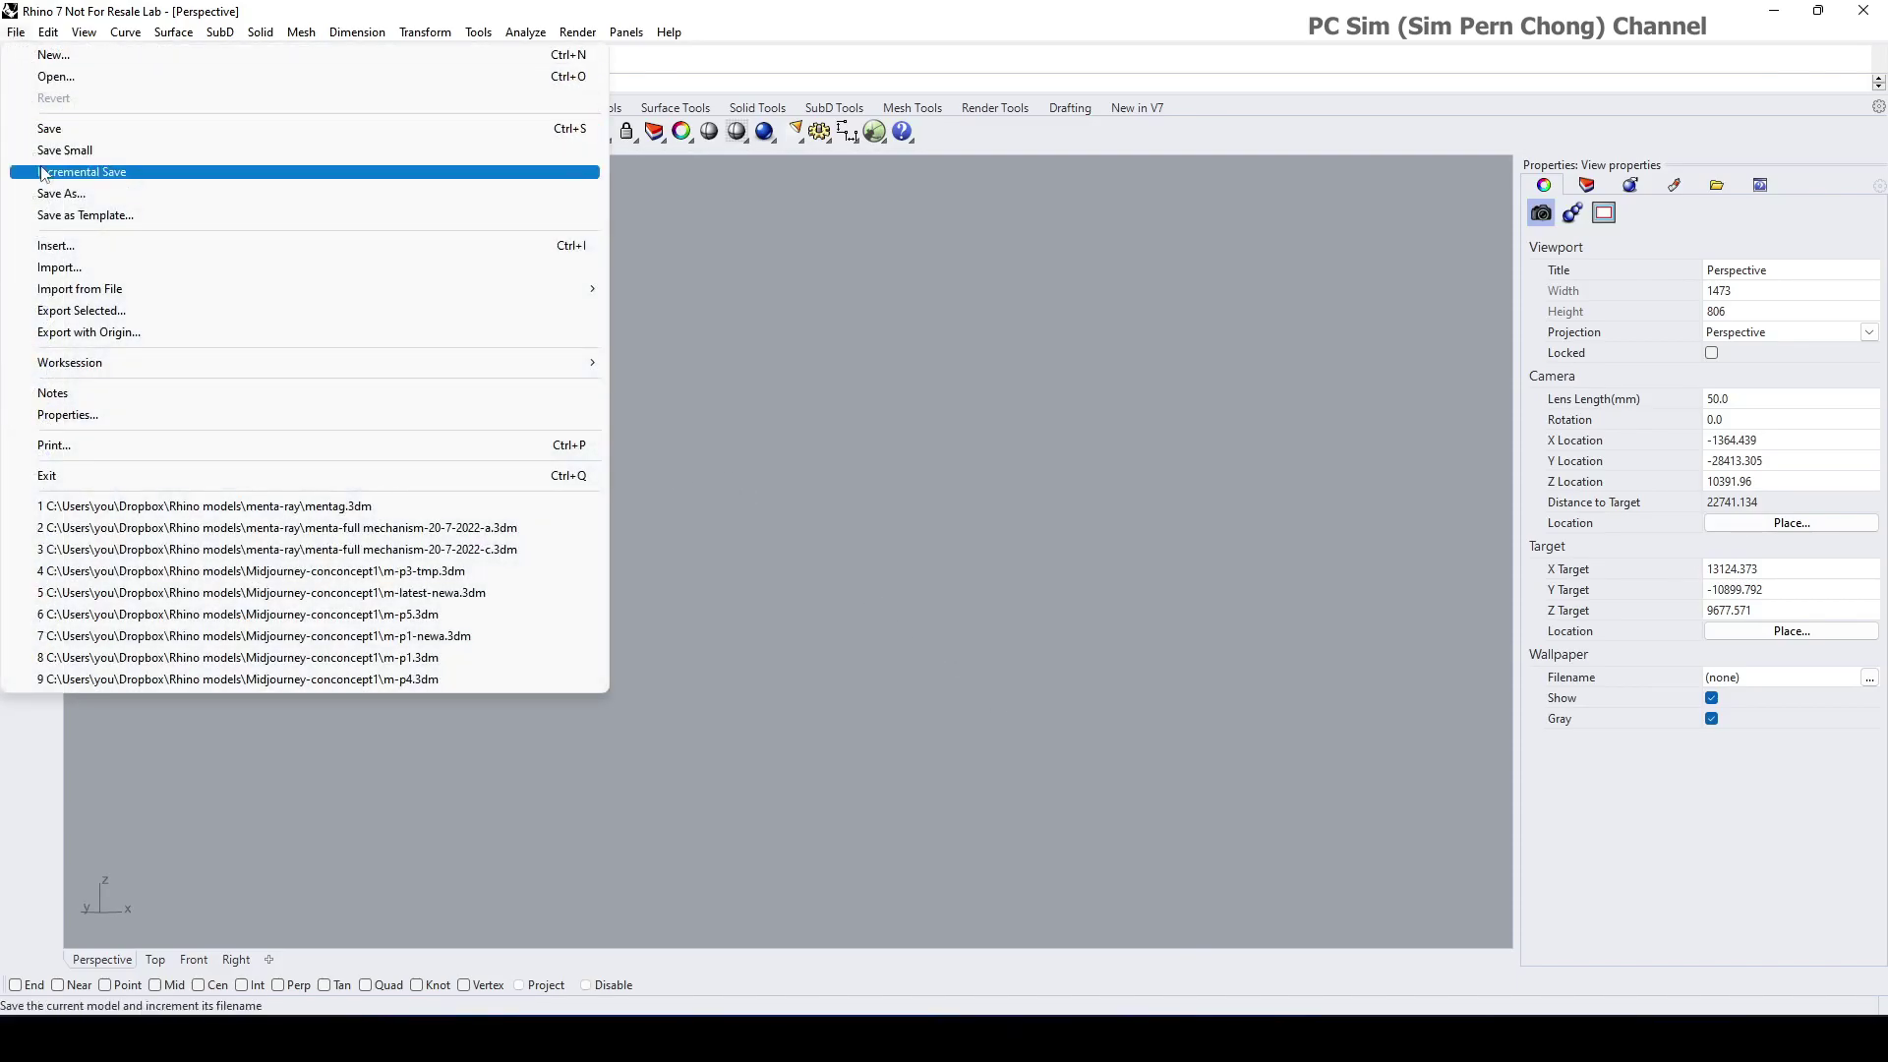
left_click(57, 269)
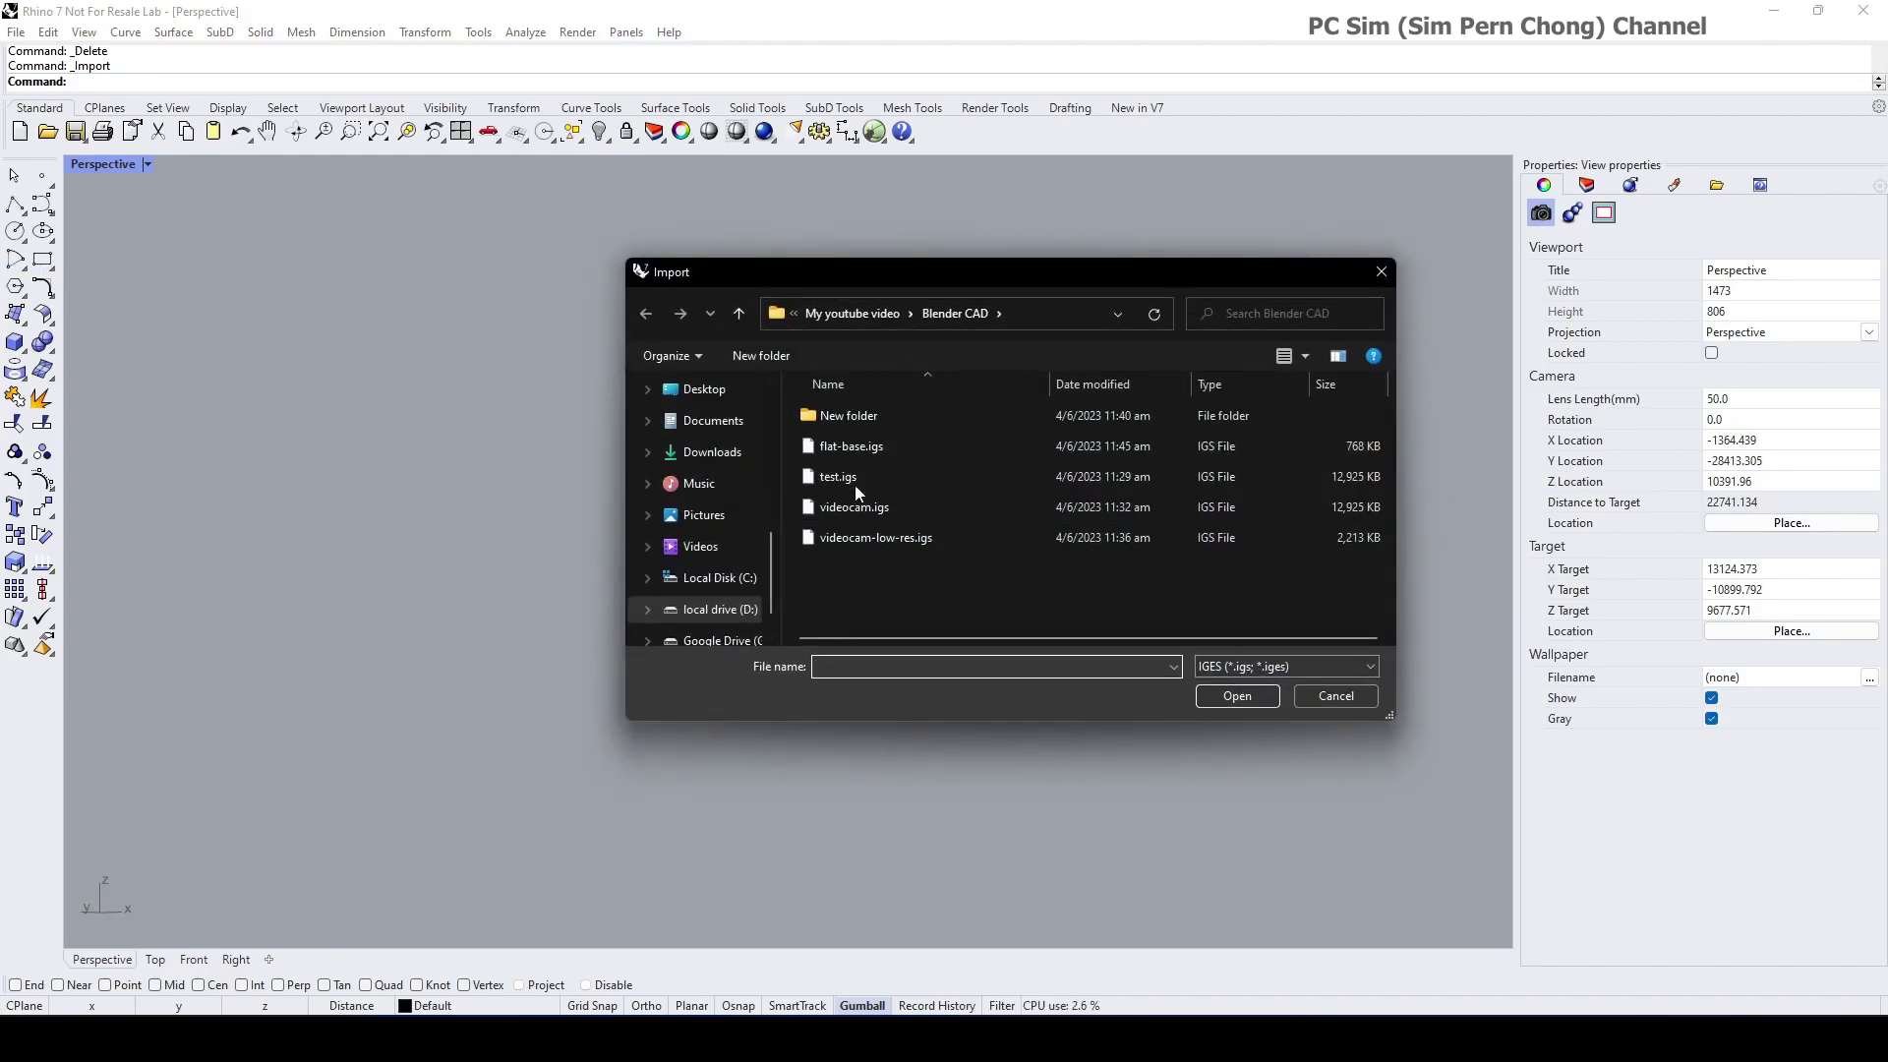
left_click(856, 449)
left_click(1237, 696)
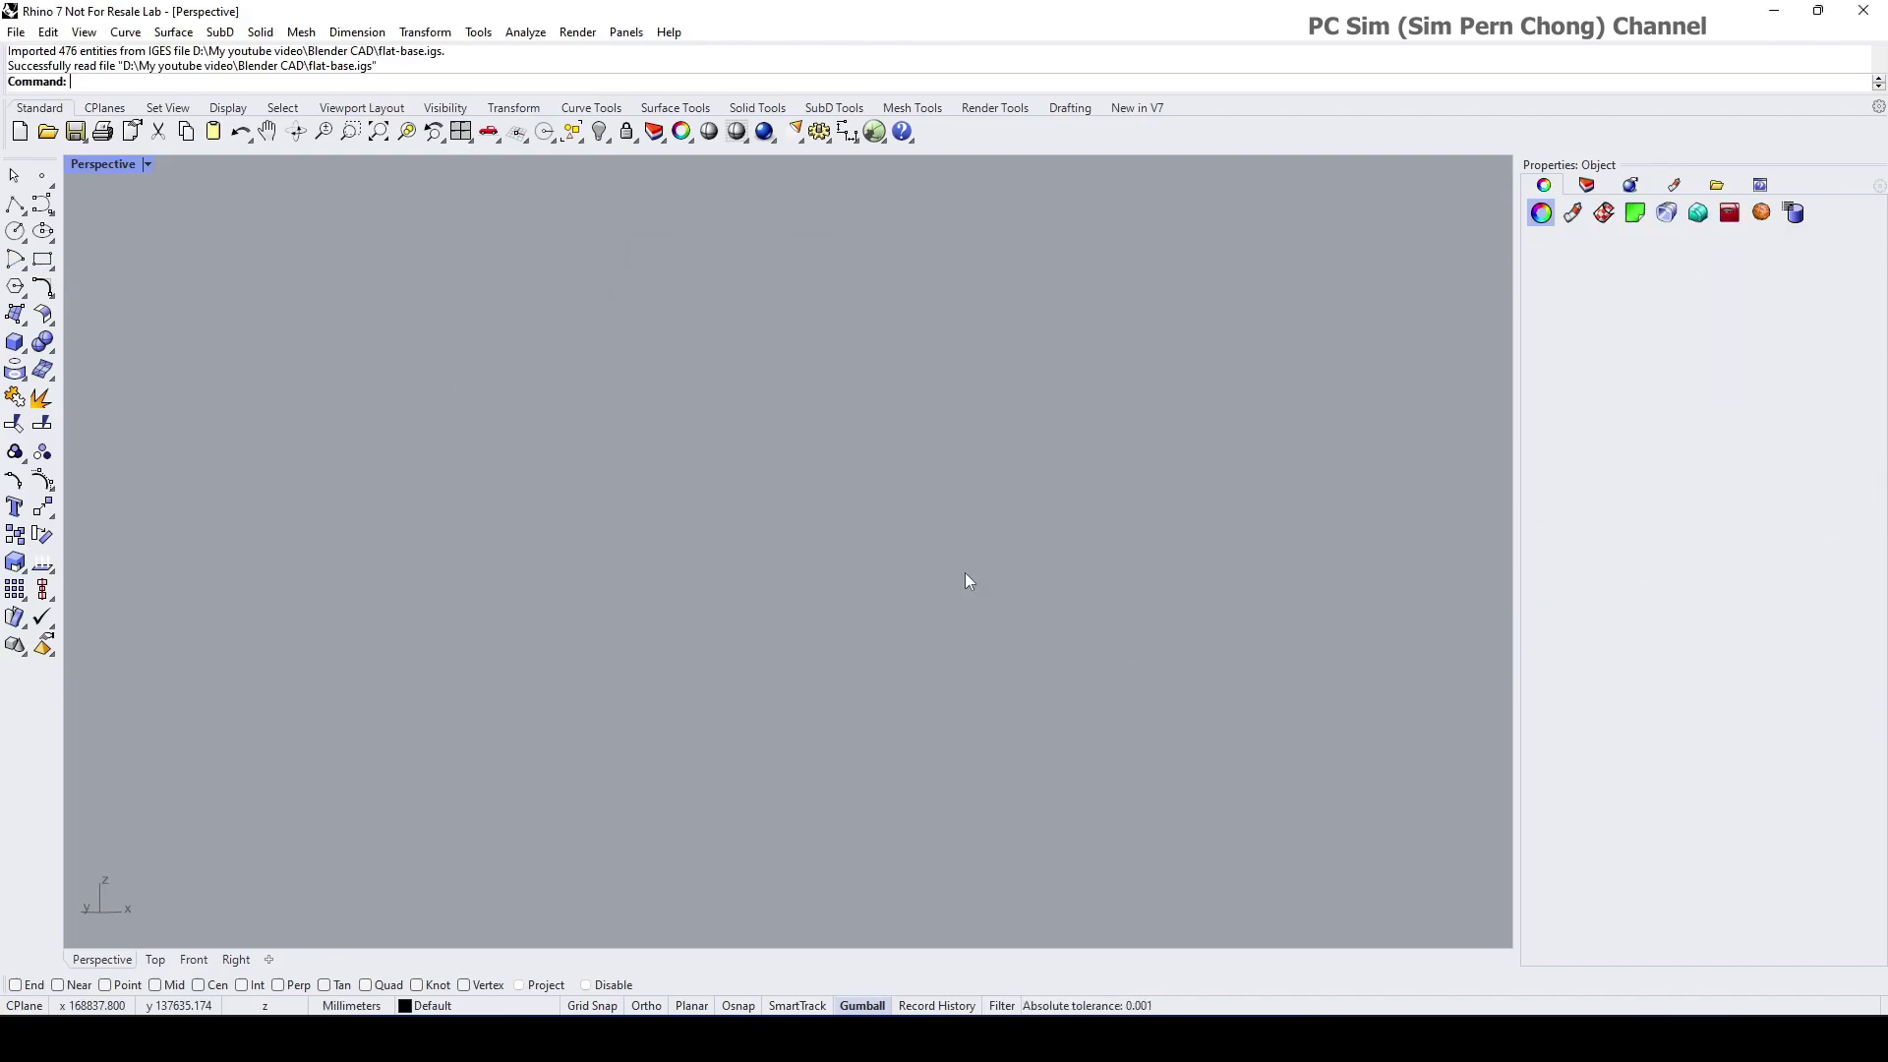
Step: Zoom extents on the 476-surface blob, deselect it and pan to center it
left_click(380, 134)
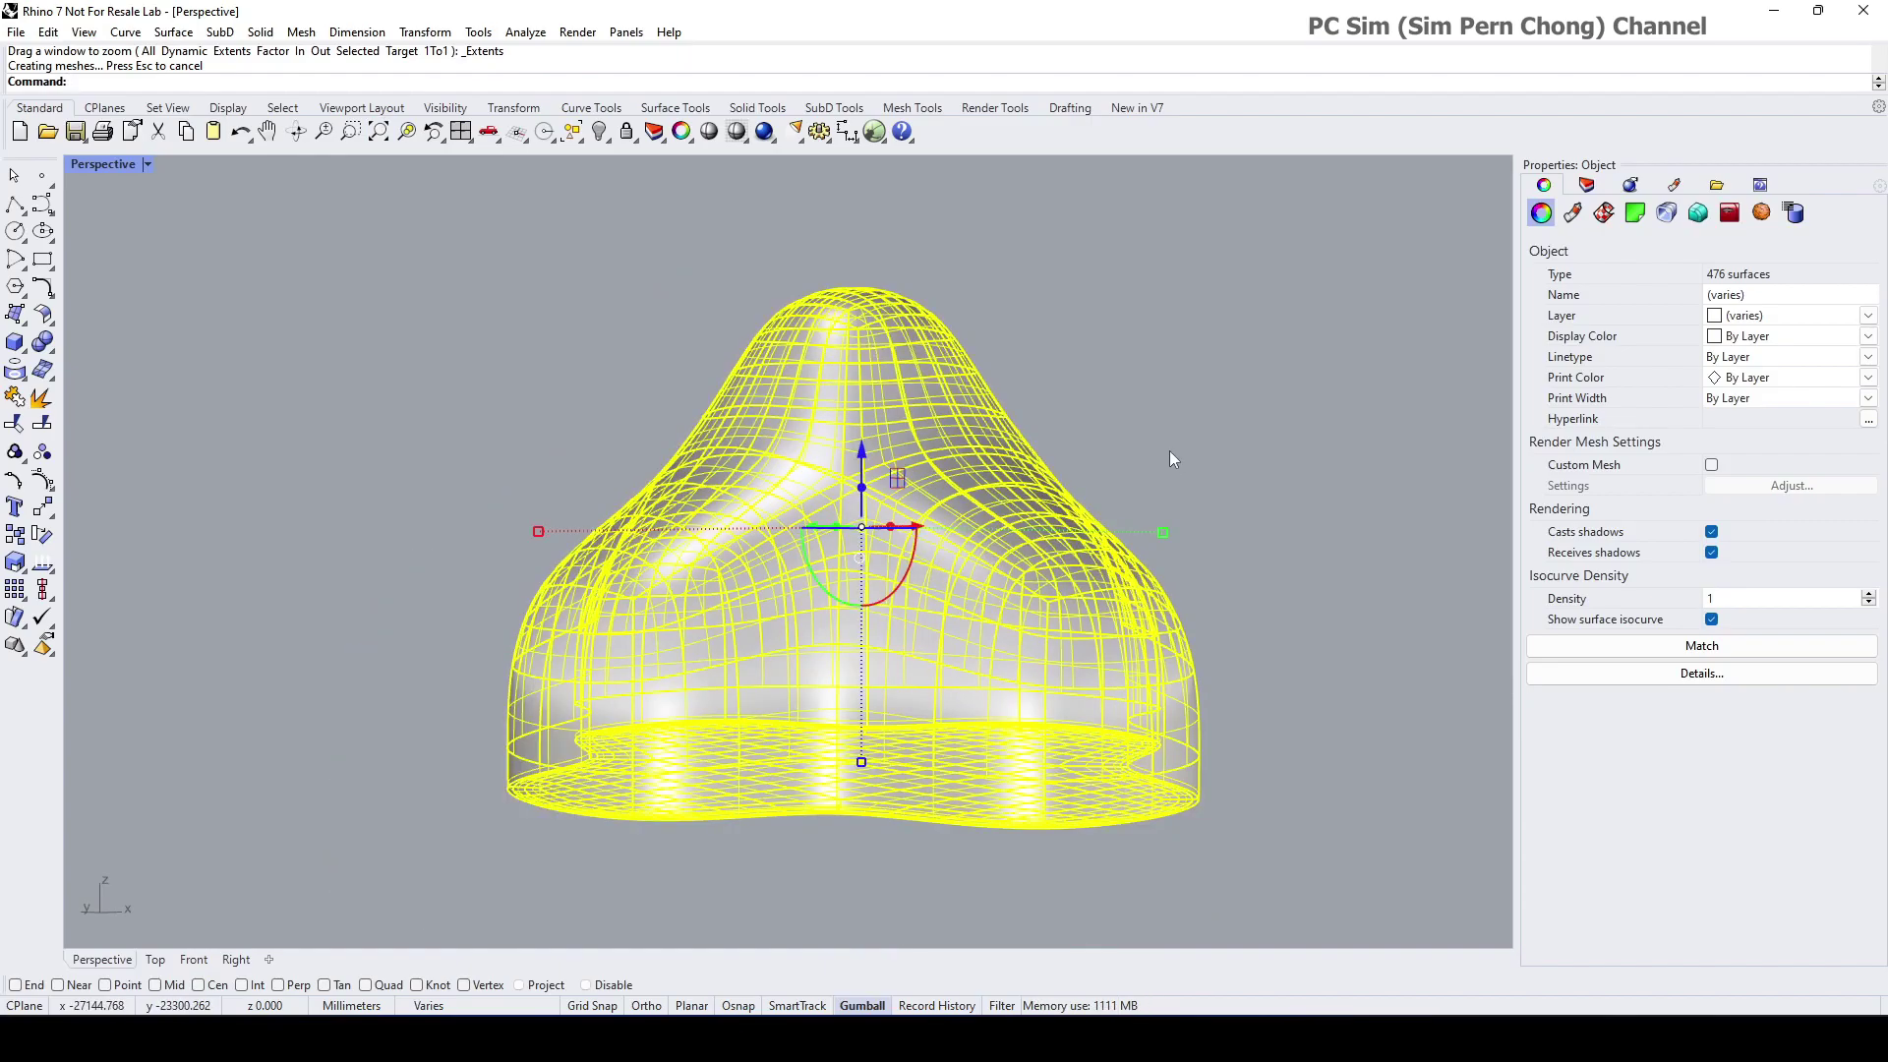
right_click_drag(1170, 452, 1116, 500)
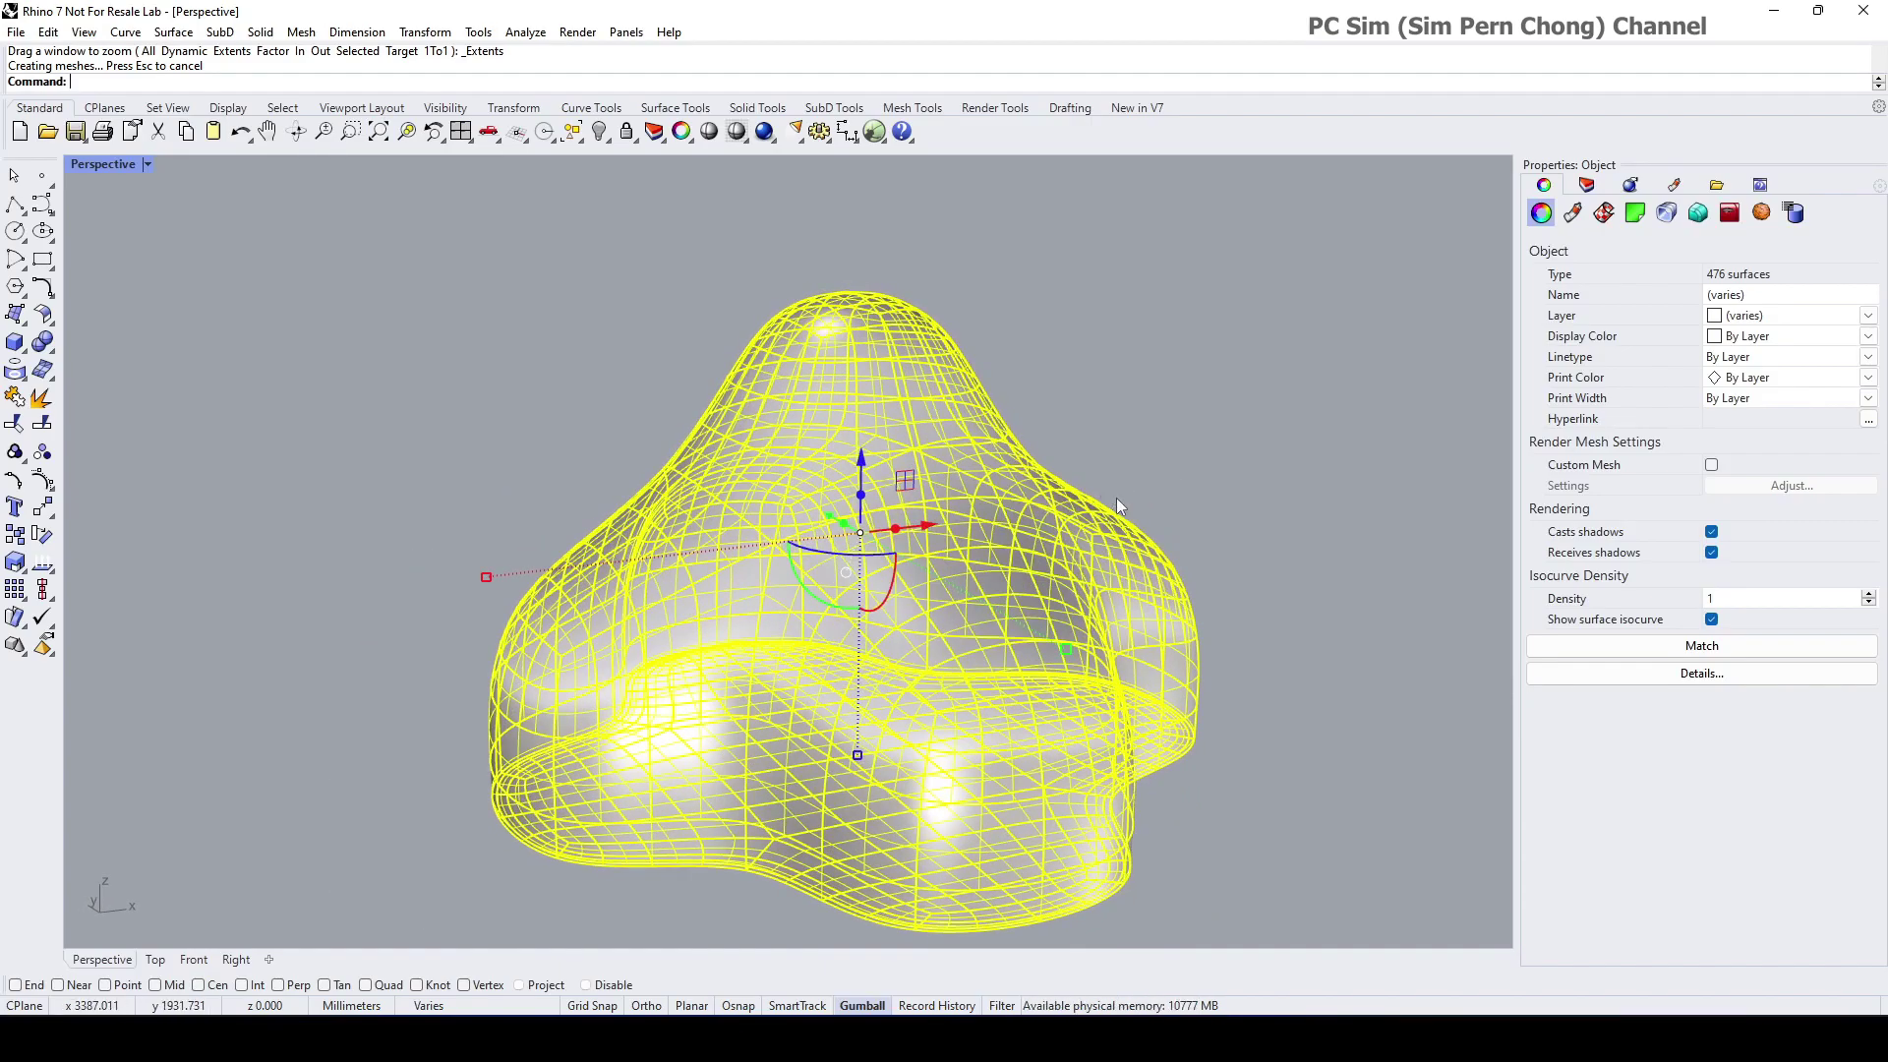
key("Escape")
right_click_drag(1143, 564, 1148, 881, "shift")
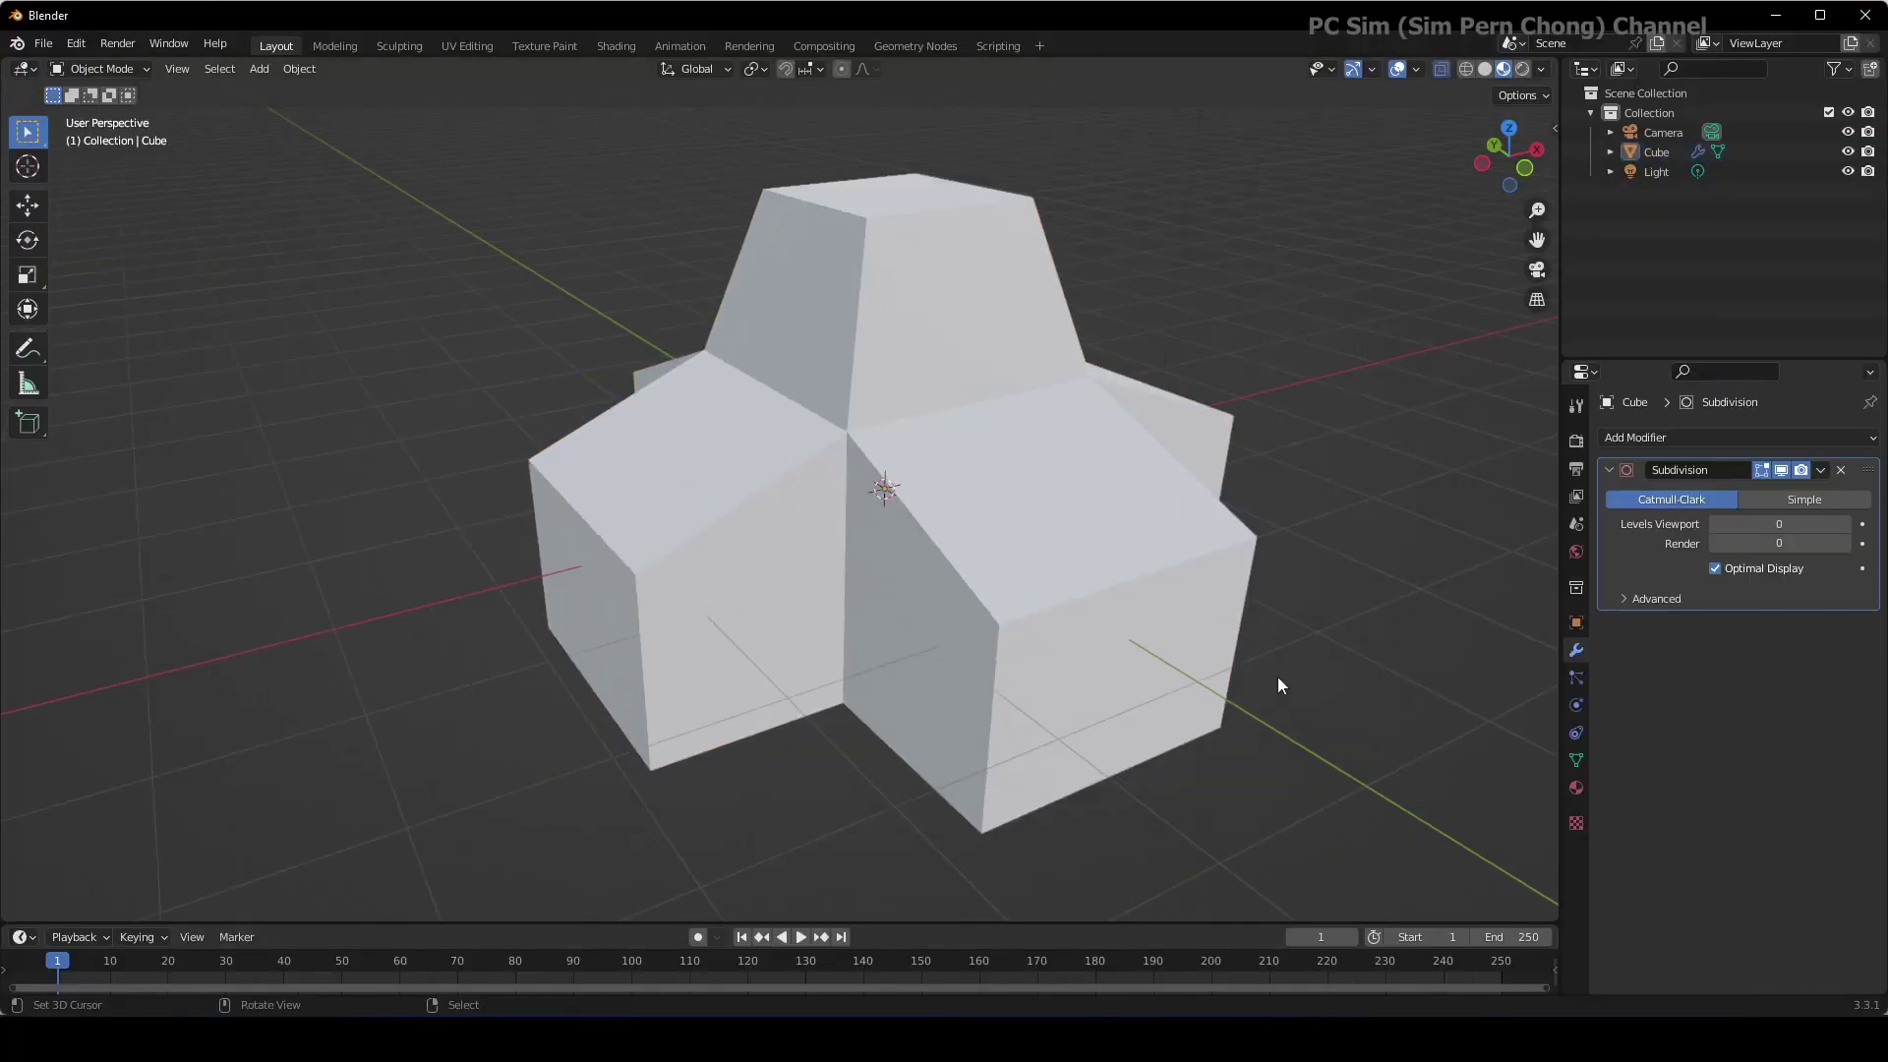
Step: Put the cube cluster into Edit Mode and orbit to a frontal view of the mesh
middle_click_drag(1278, 679, 1331, 600)
scroll(964, 455, "up", 2)
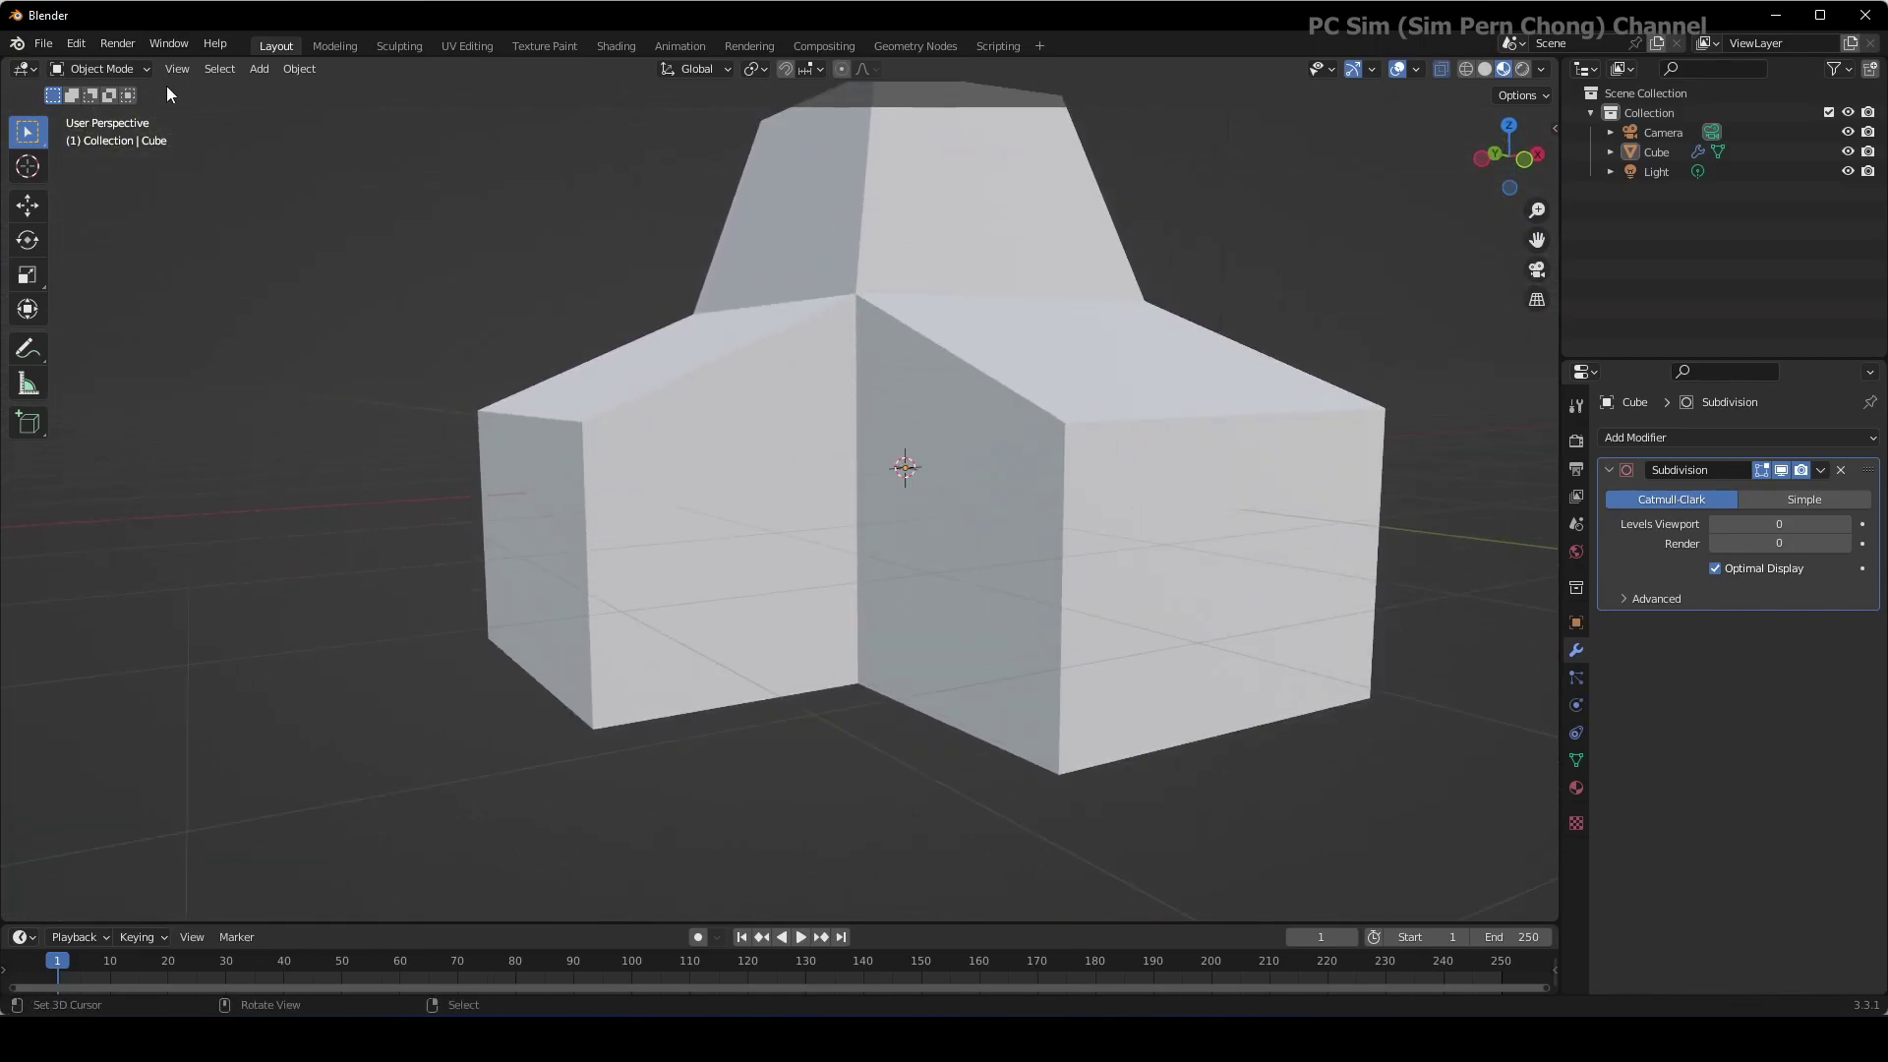
left_click(108, 69)
left_click(115, 114)
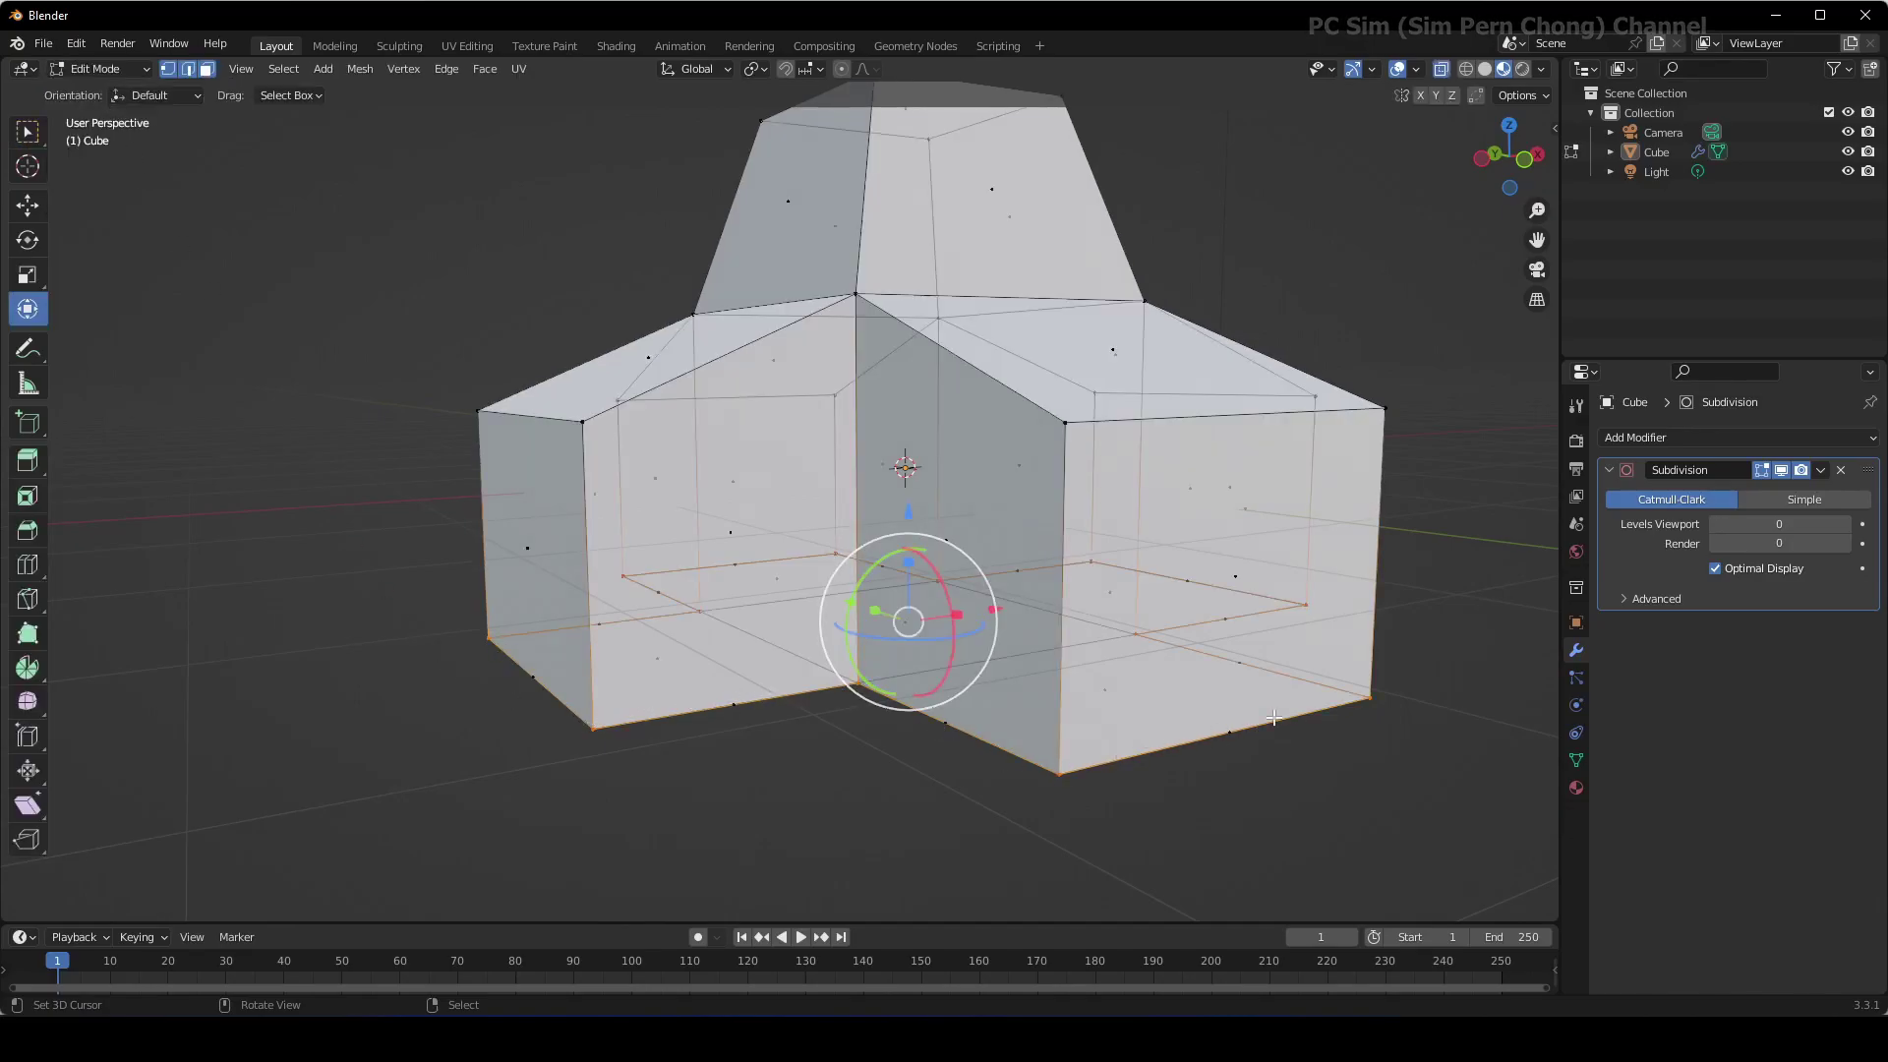
middle_click_drag(1322, 706, 820, 796)
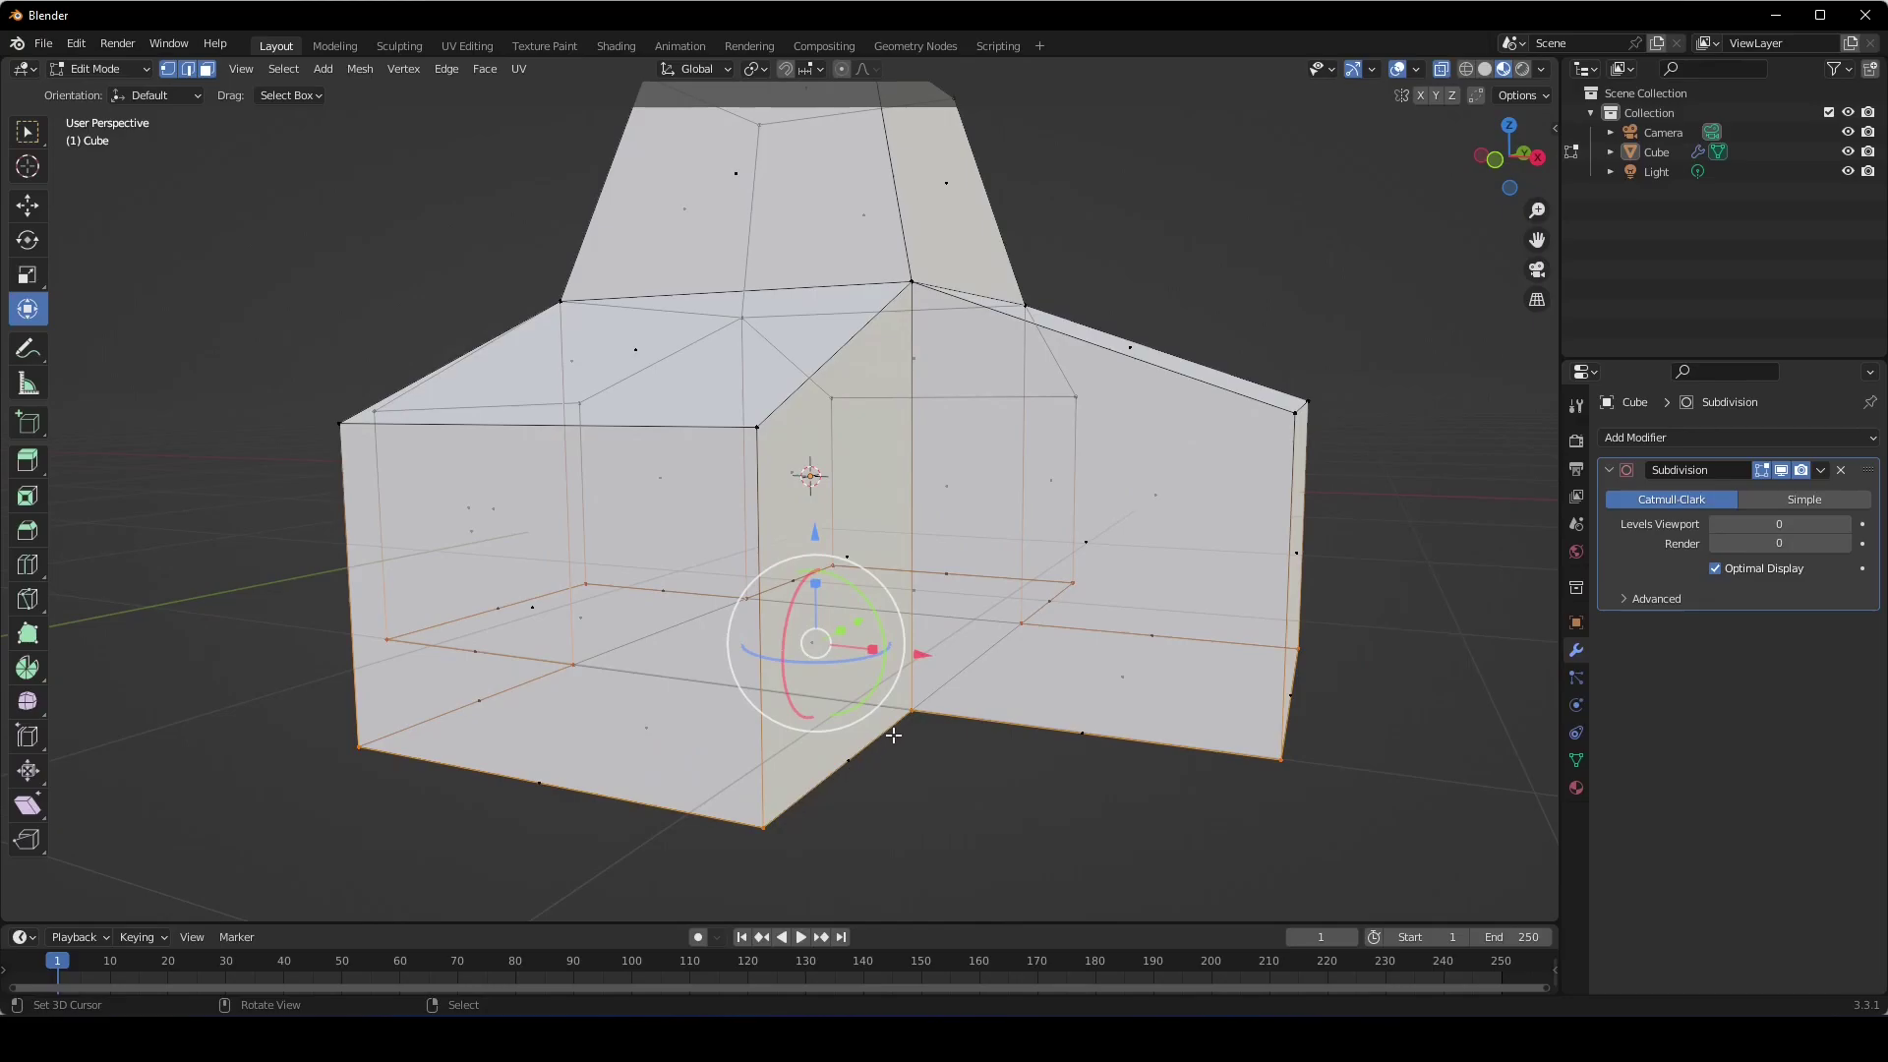
middle_click_drag(1217, 762, 898, 736)
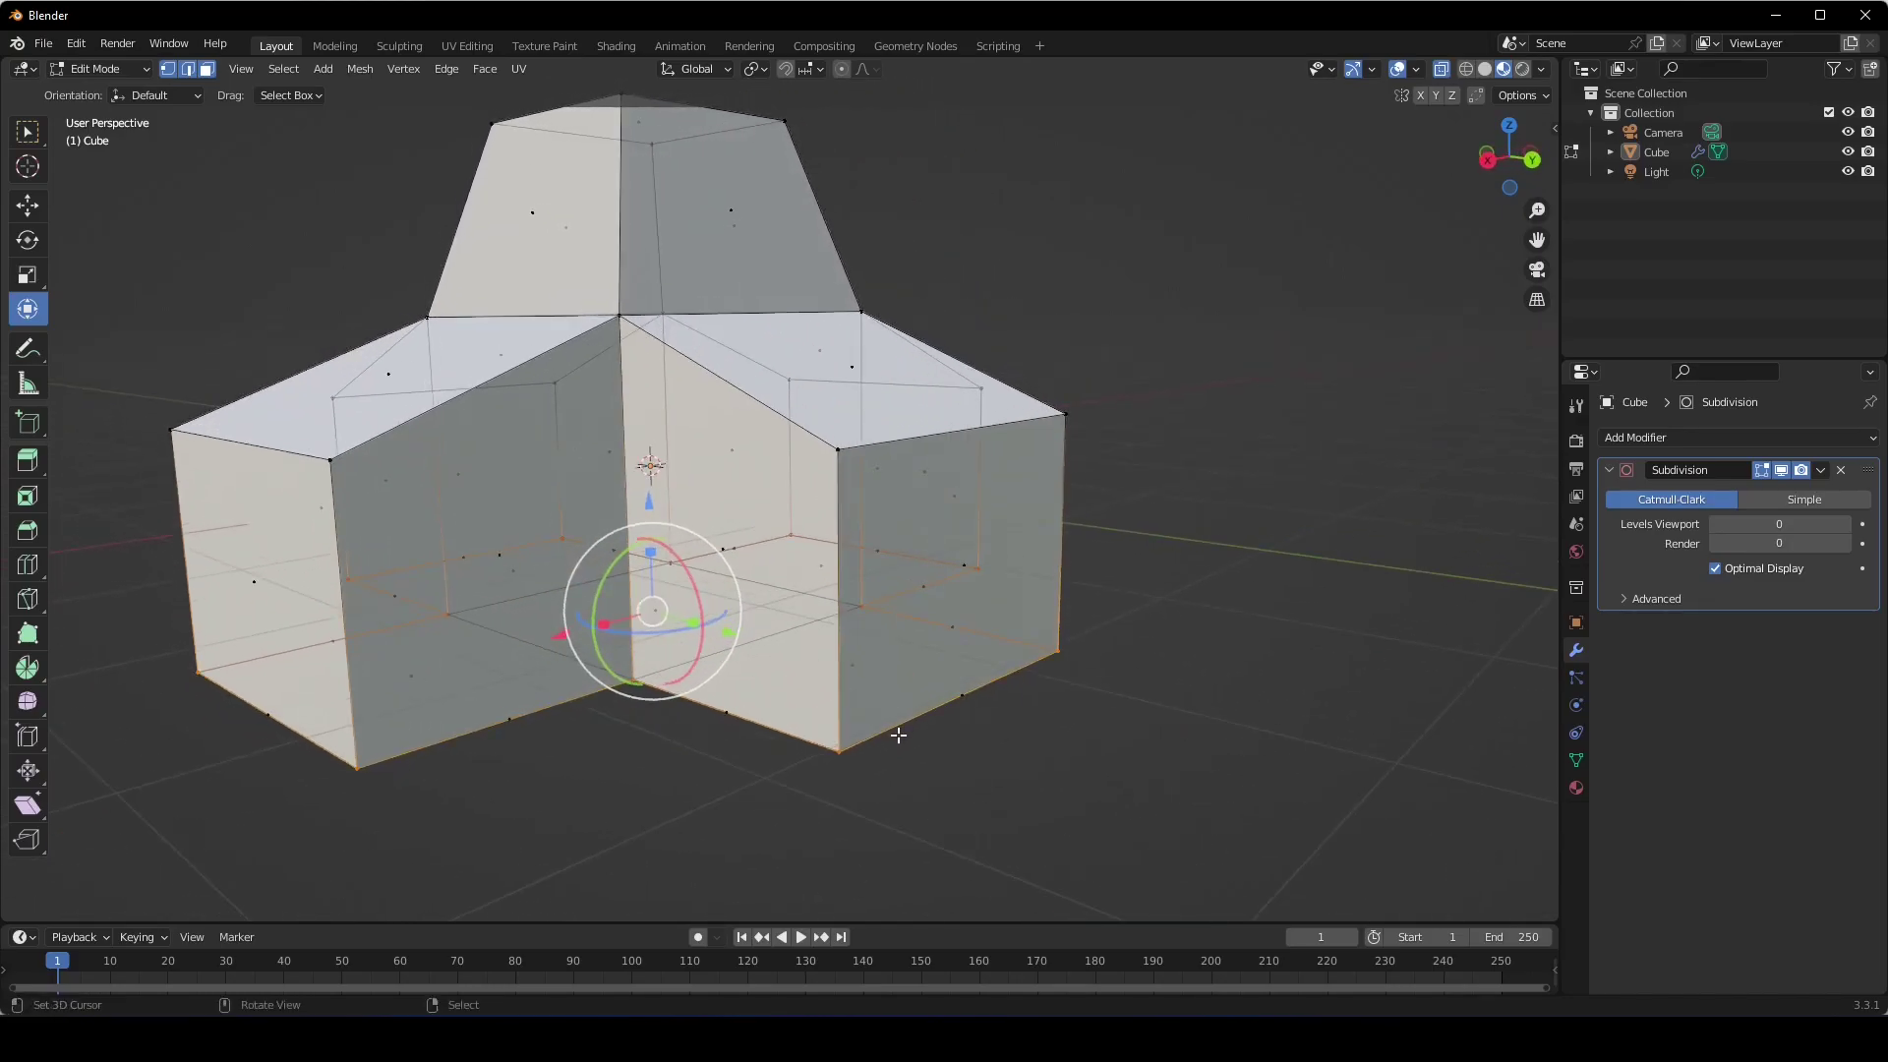
Step: Set the subdivision Levels Viewport to 1 and Render to 2, then view the smoothed mesh
left_click(1845, 524)
left_click(1849, 543)
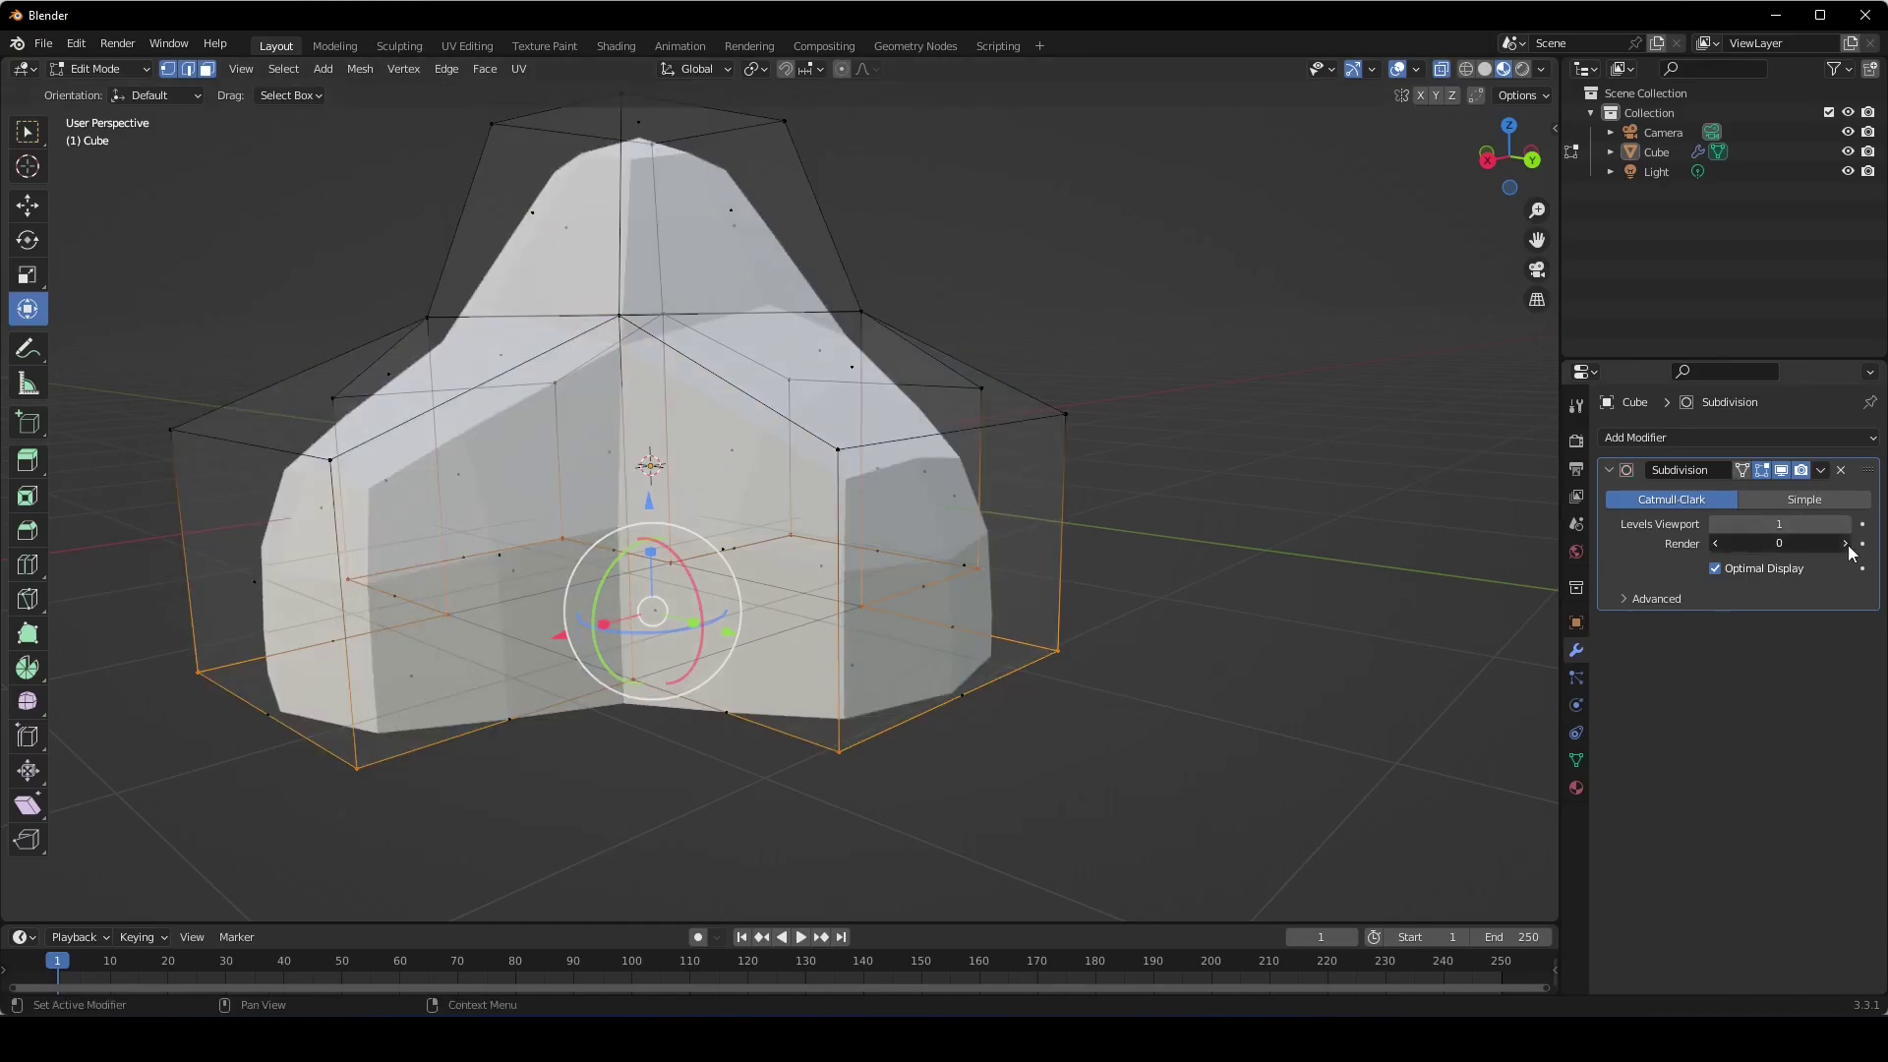
left_click(1849, 543)
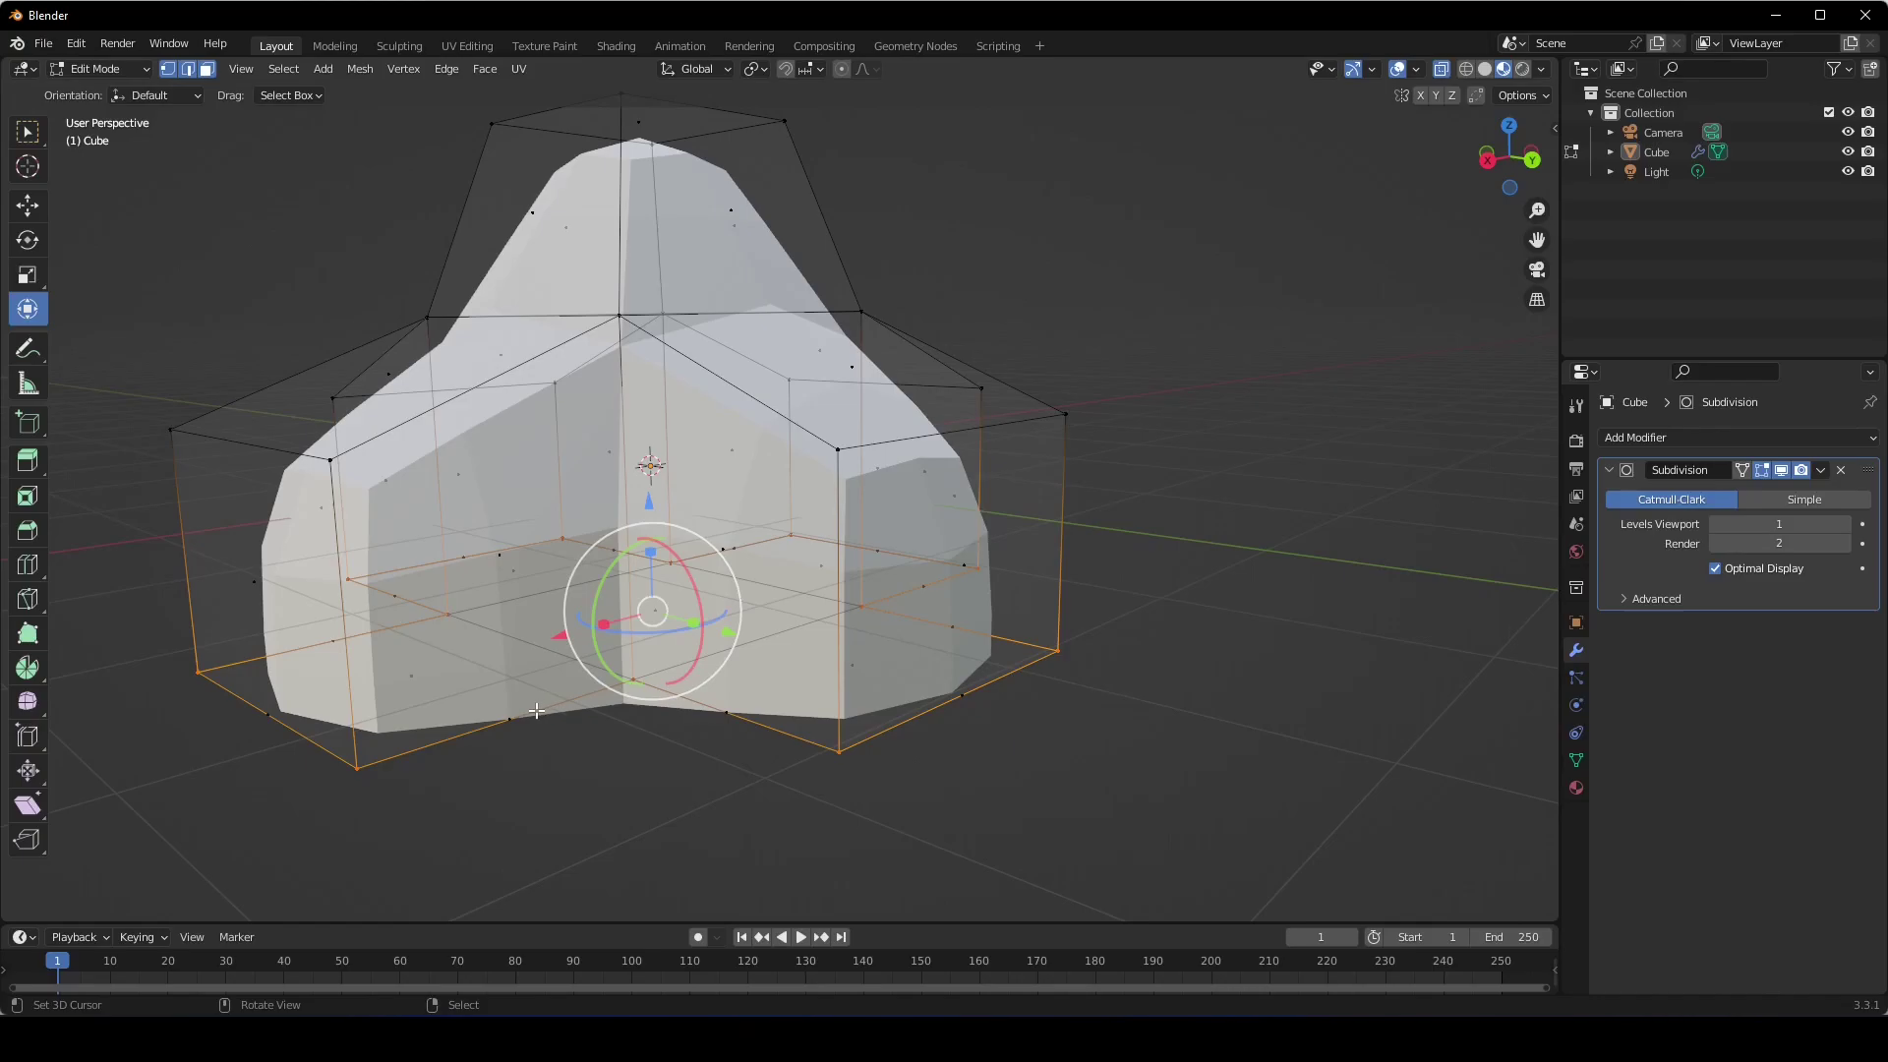
middle_click_drag(536, 710, 829, 672)
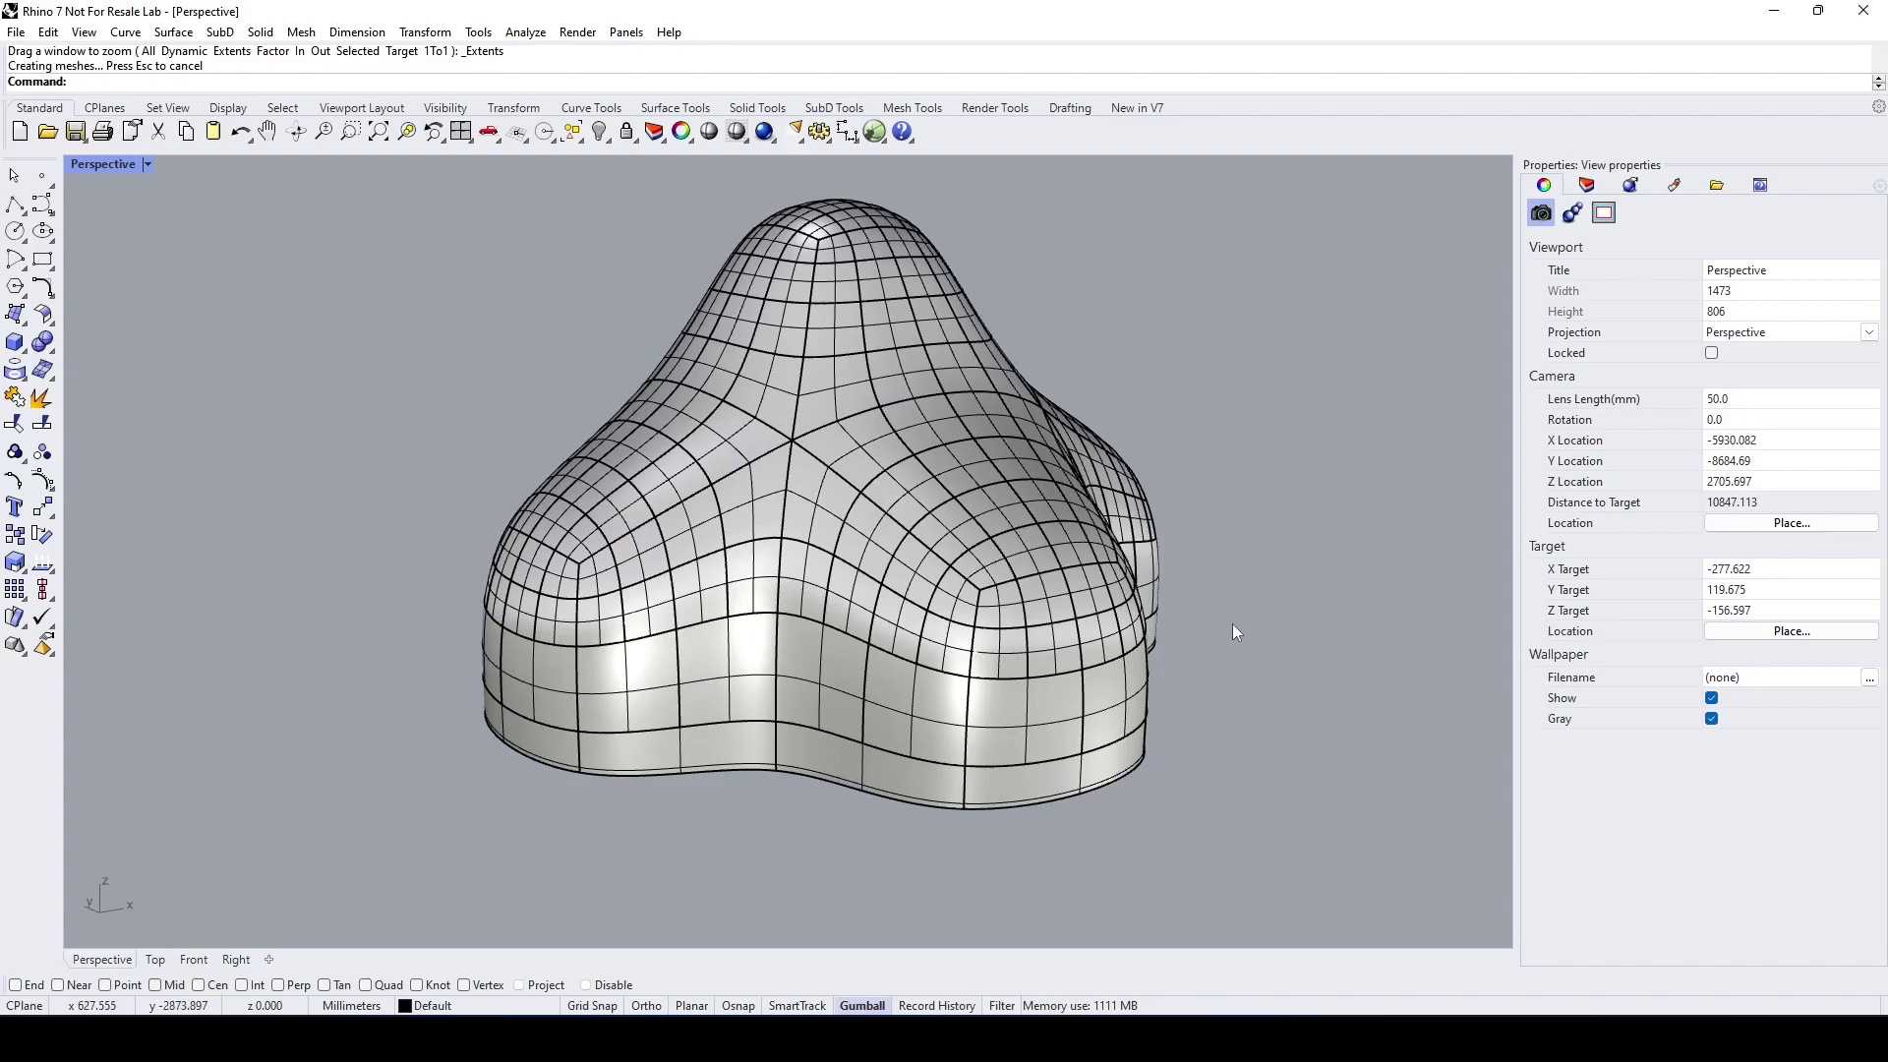
right_click_drag(1233, 625, 1251, 683)
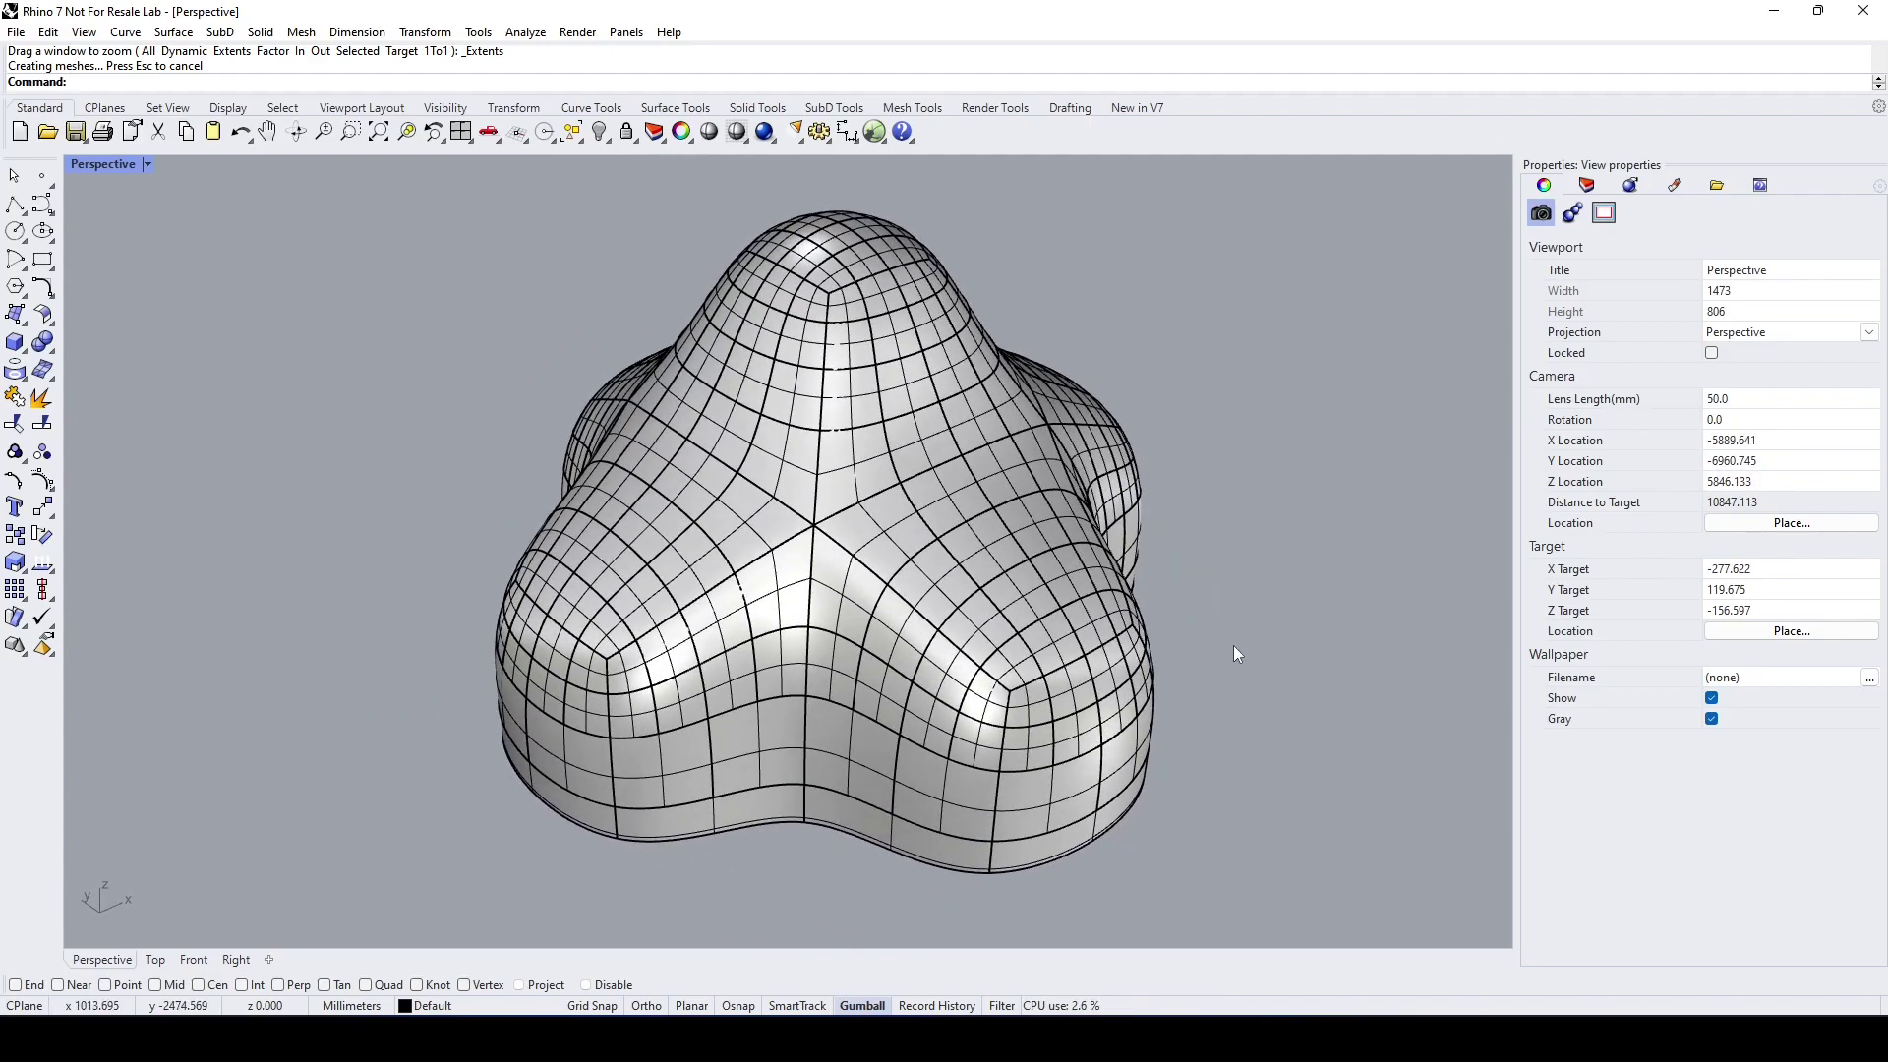